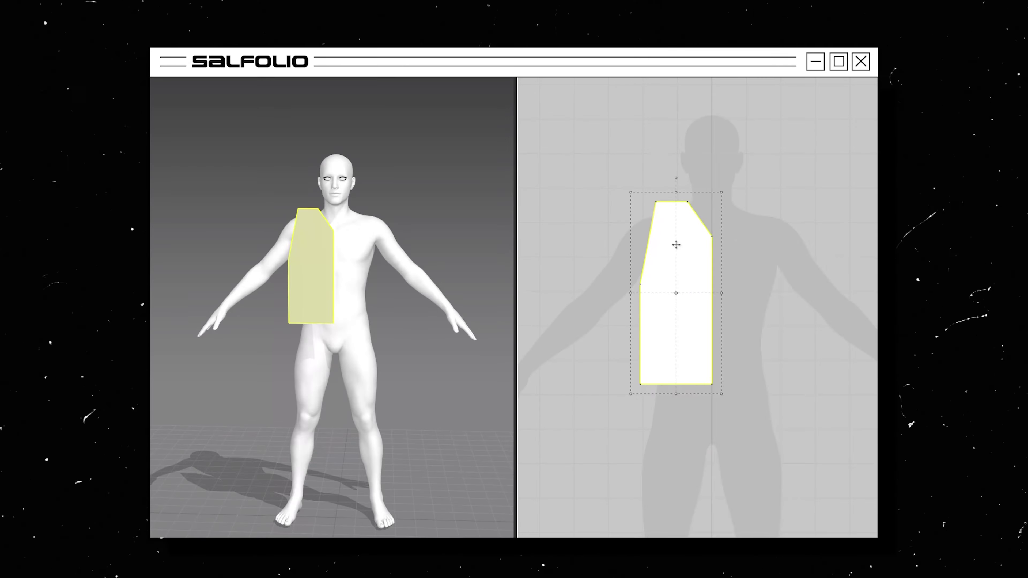
pyautogui.rightClick(673, 241)
pyautogui.click(734, 360)
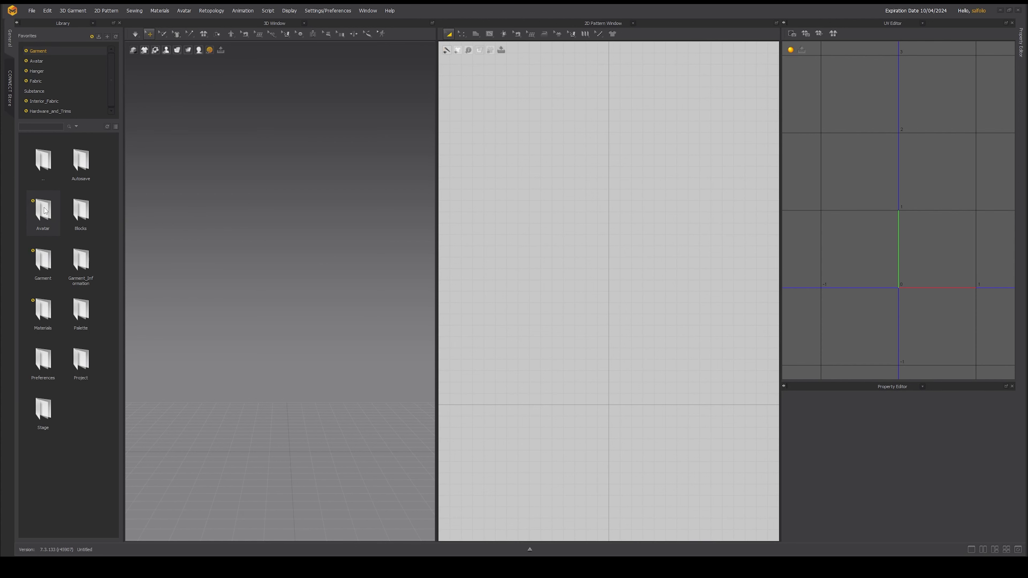
# Browse the library's Avatar folder and look through the Male_V2 avatars
pyautogui.doubleClick(79, 187)
pyautogui.doubleClick(81, 169)
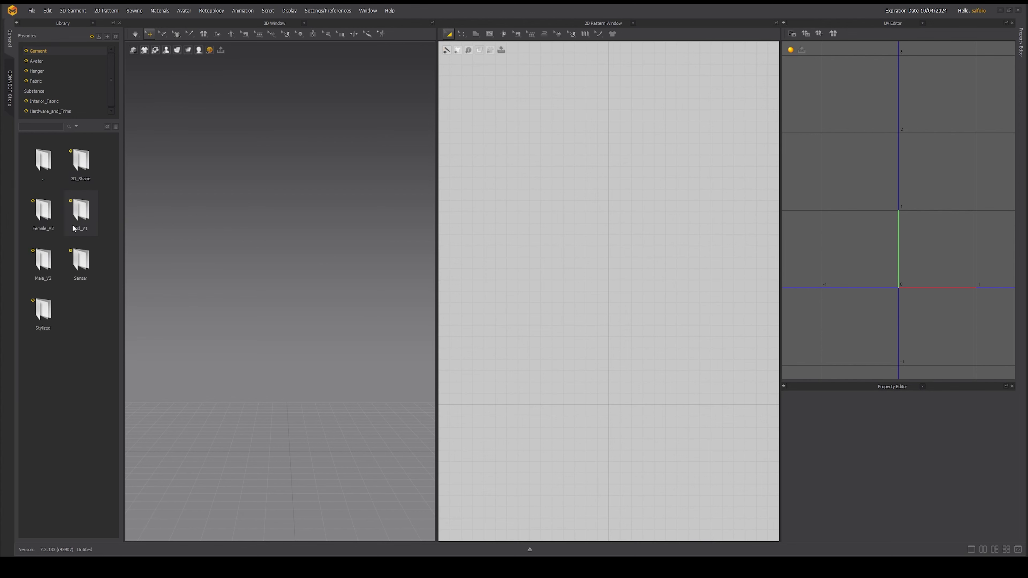
pyautogui.doubleClick(46, 252)
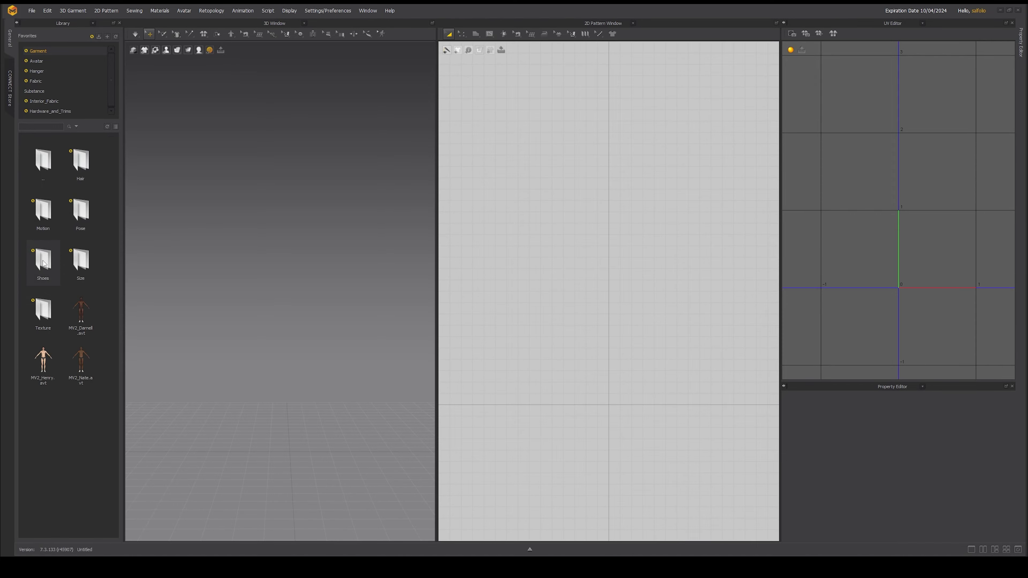
pyautogui.moveTo(80, 315)
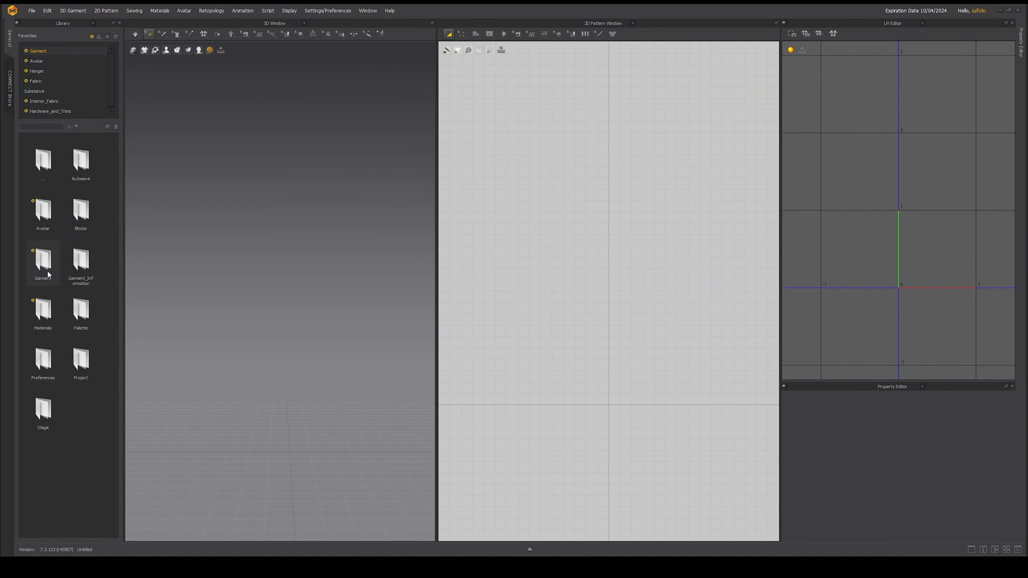
# Import the MaleBaseModel FBX as an avatar with the offered settings and display it with Monochrome Surface
pyautogui.click(33, 12)
pyautogui.moveTo(51, 87)
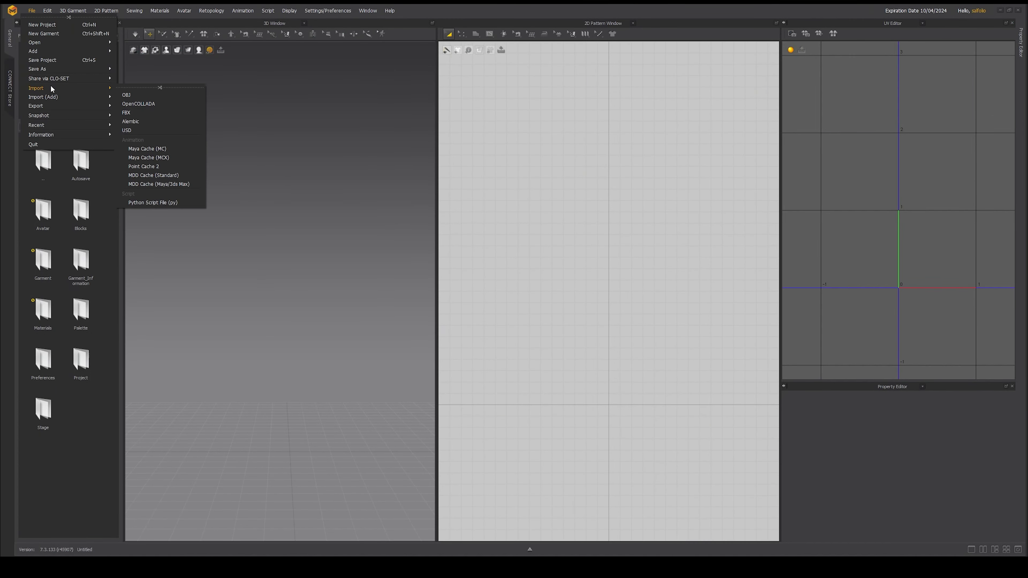
pyautogui.click(128, 109)
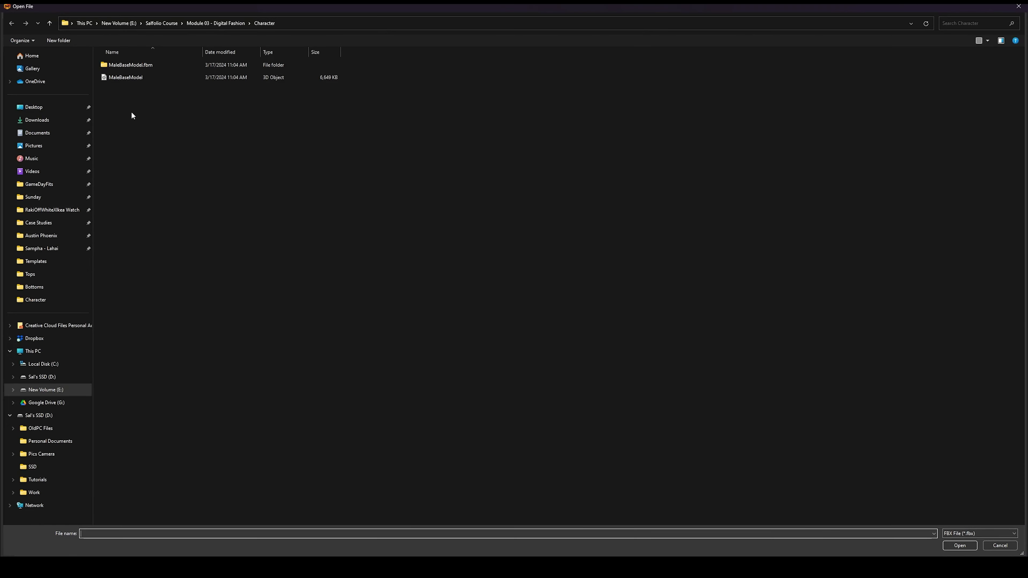
pyautogui.doubleClick(145, 77)
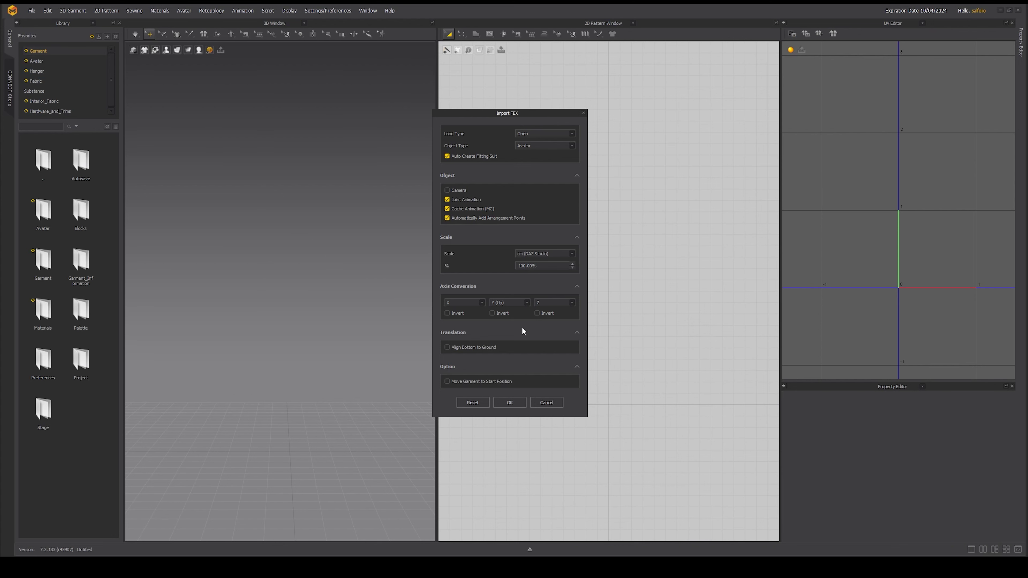
pyautogui.click(511, 403)
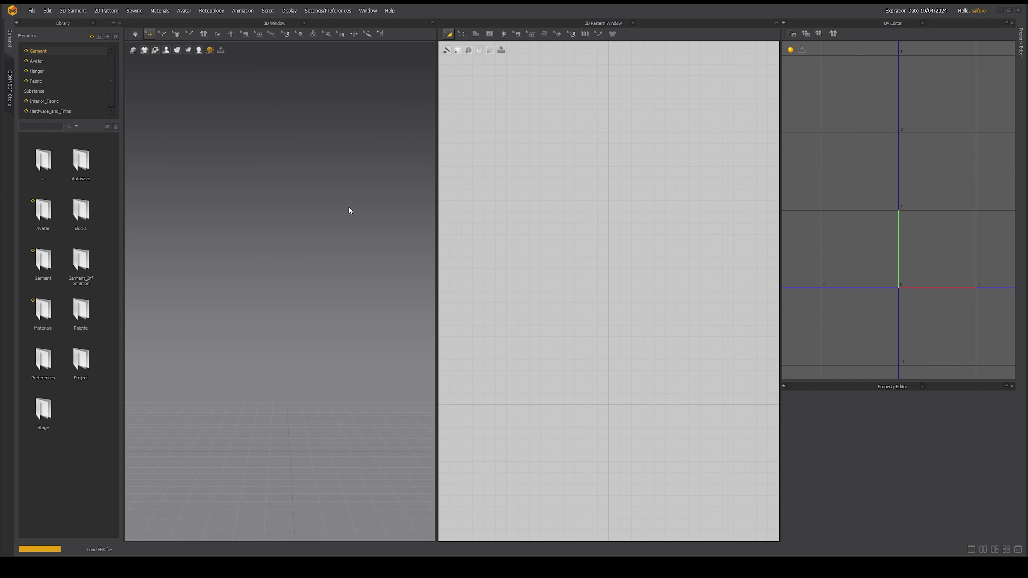
pyautogui.click(509, 294)
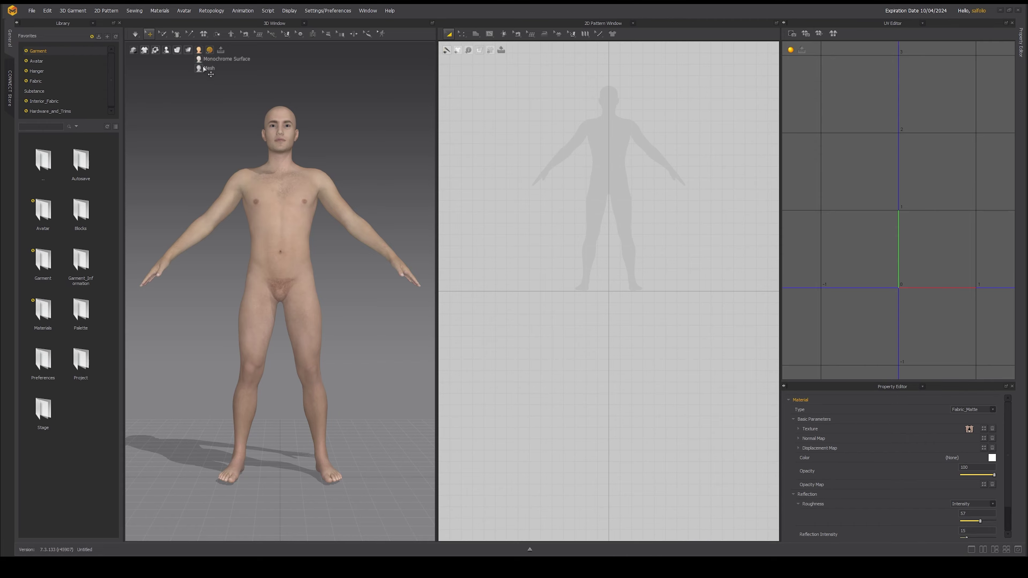
pyautogui.click(199, 59)
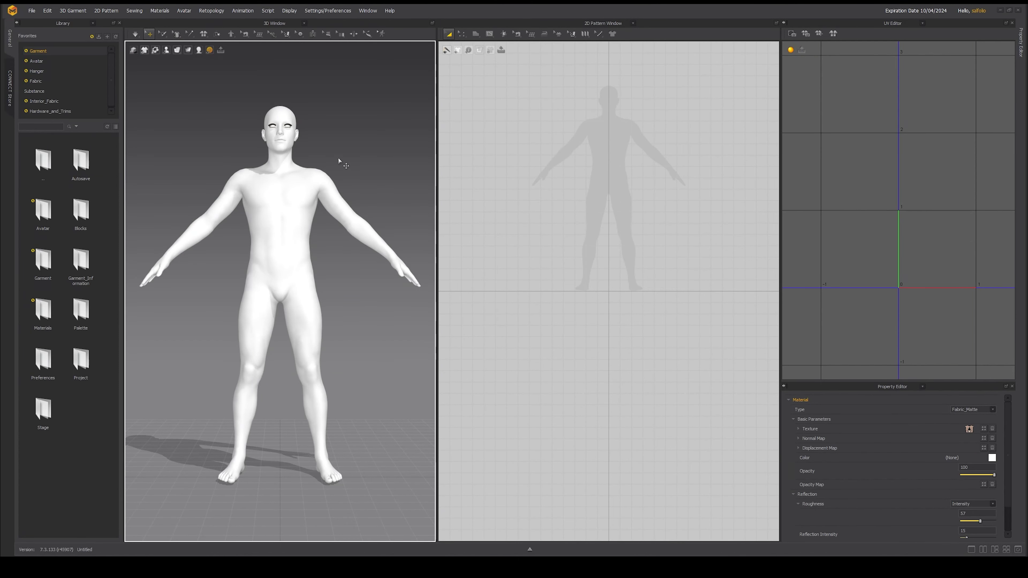
# Examine the avatar from different distances and angles in 3D, and its silhouette in the 2D pattern view
pyautogui.scroll(-3, 306, 215)
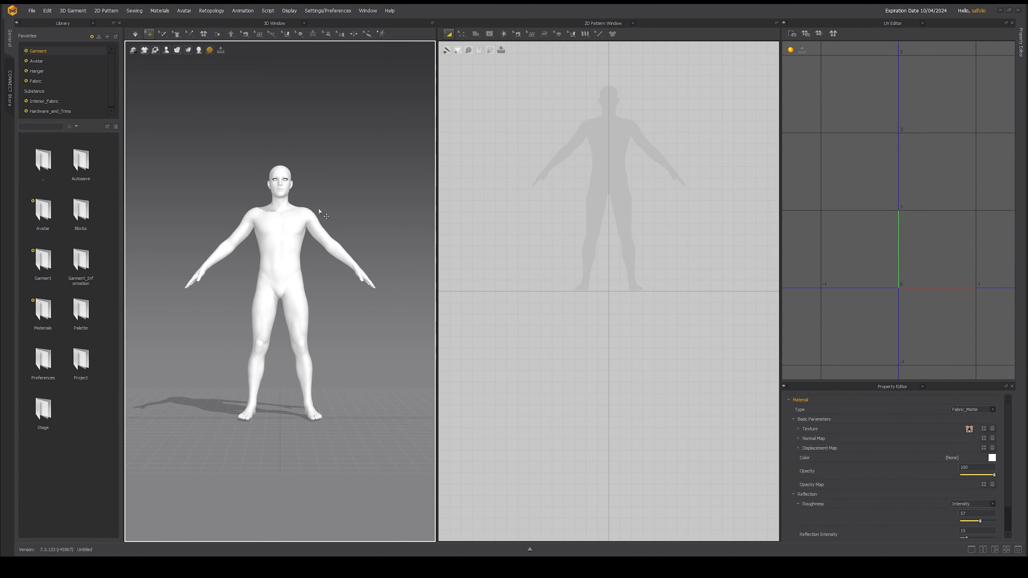
pyautogui.scroll(3, 335, 197)
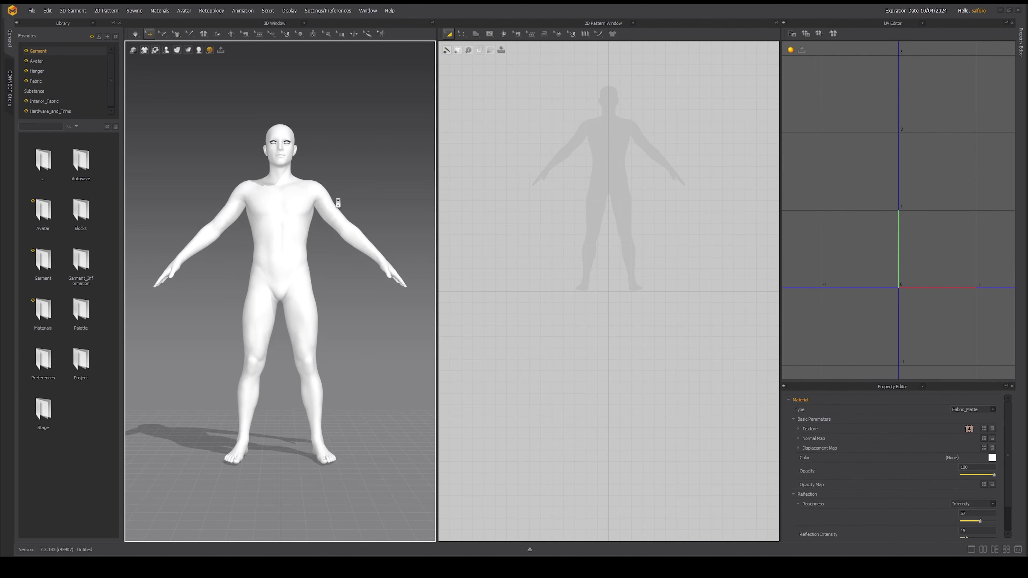
pyautogui.scroll(3, 360, 255)
pyautogui.moveTo(361, 254); pyautogui.dragTo(349, 205, button='middle')
pyautogui.moveTo(349, 205); pyautogui.dragTo(356, 242, button='right')
pyautogui.scroll(-2, 356, 242)
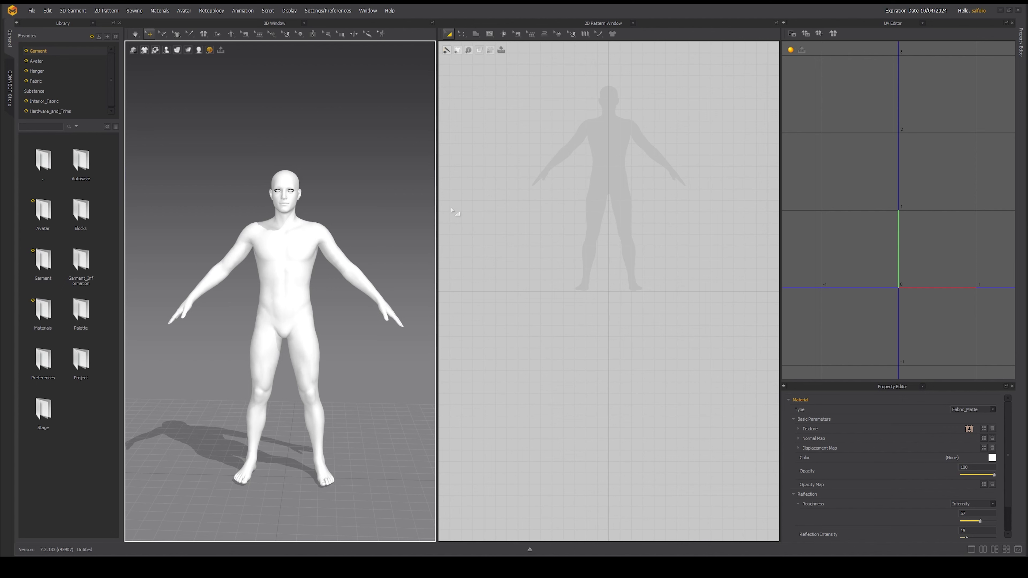
pyautogui.moveTo(652, 147); pyautogui.dragTo(656, 202, button='middle')
pyautogui.moveTo(684, 166); pyautogui.dragTo(671, 257, button='middle')
pyautogui.scroll(-2, 640, 248)
pyautogui.scroll(3, 641, 247)
pyautogui.moveTo(671, 256); pyautogui.dragTo(657, 244, button='right')
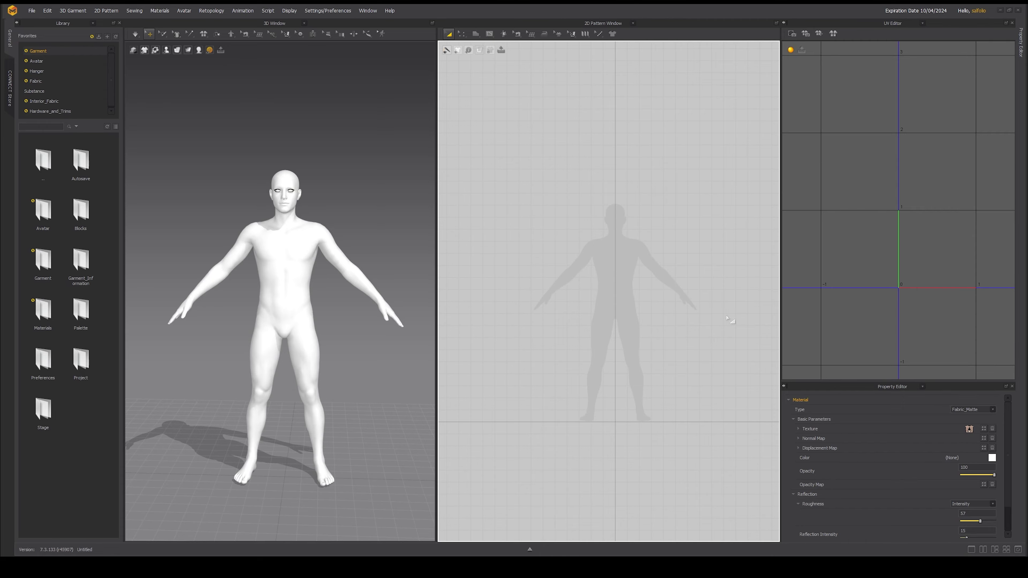
pyautogui.moveTo(735, 229); pyautogui.dragTo(724, 226, button='right')
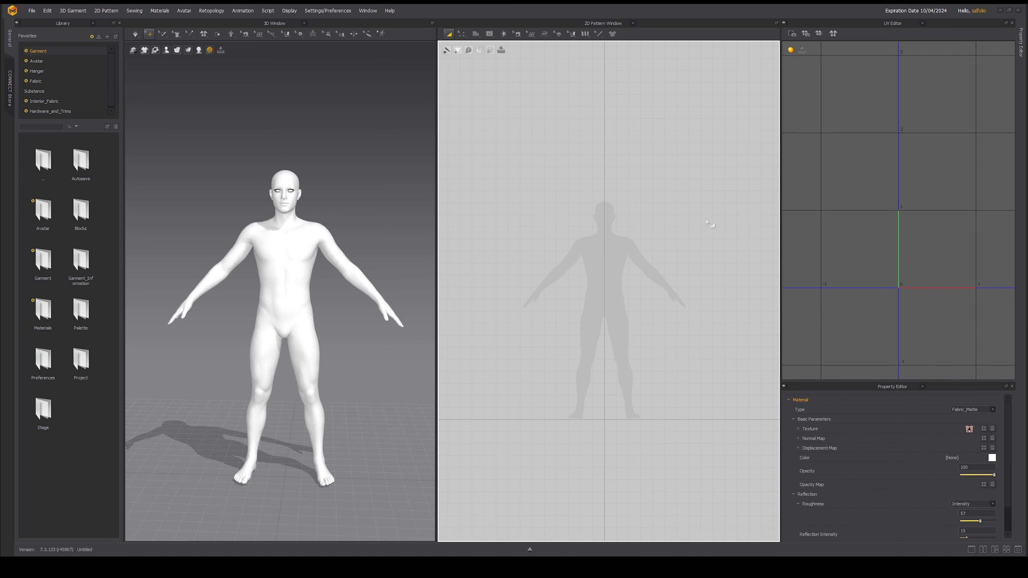
# Draw a closed six-point polygon for half the front torso, with an about 208 mm hem and an about 430 mm edge on the centre line
pyautogui.click(476, 35)
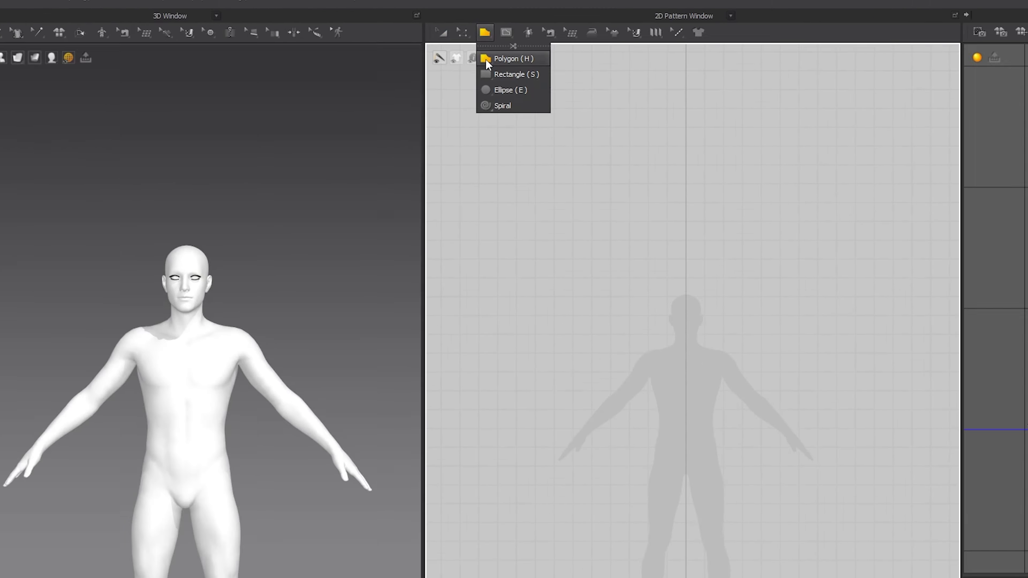
pyautogui.click(501, 74)
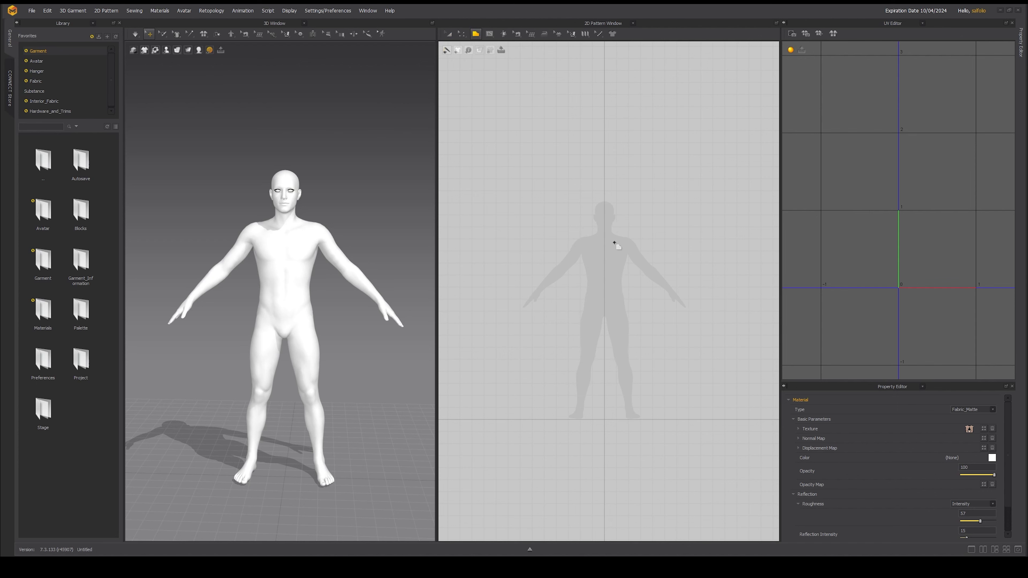
pyautogui.scroll(3, 612, 242)
pyautogui.scroll(4, 596, 225)
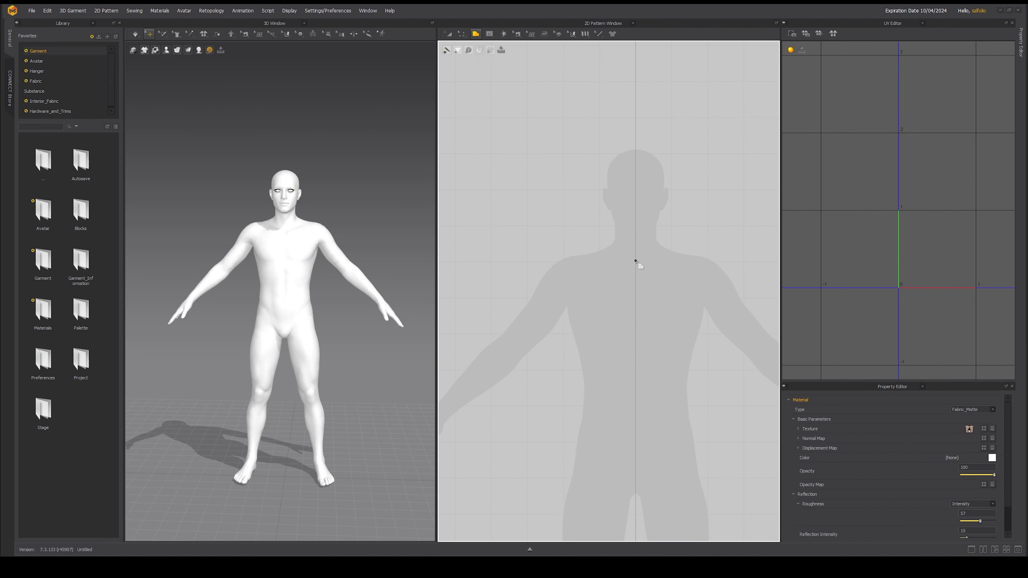
pyautogui.click(577, 240)
pyautogui.click(636, 431)
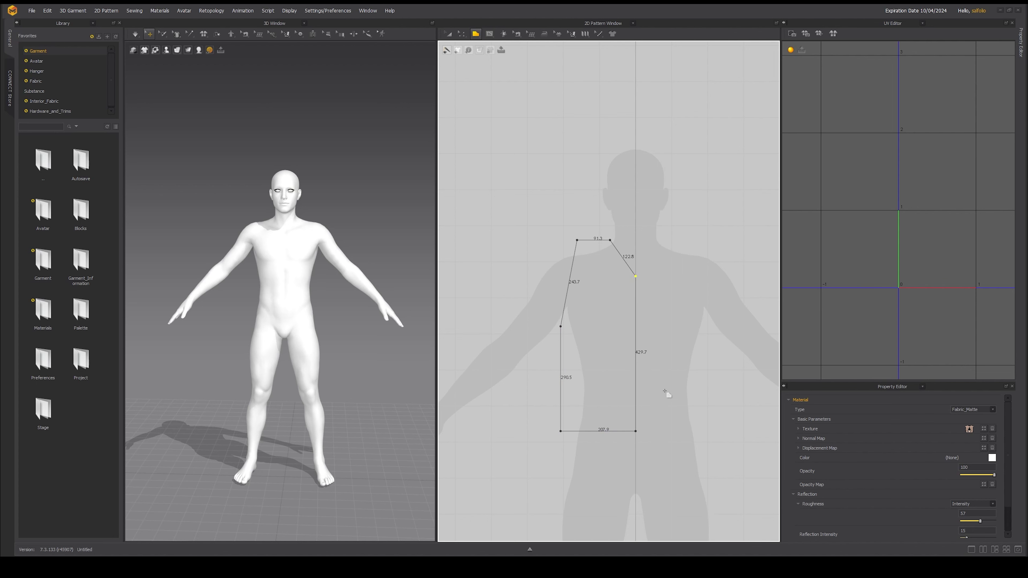
pyautogui.scroll(-1, 668, 399)
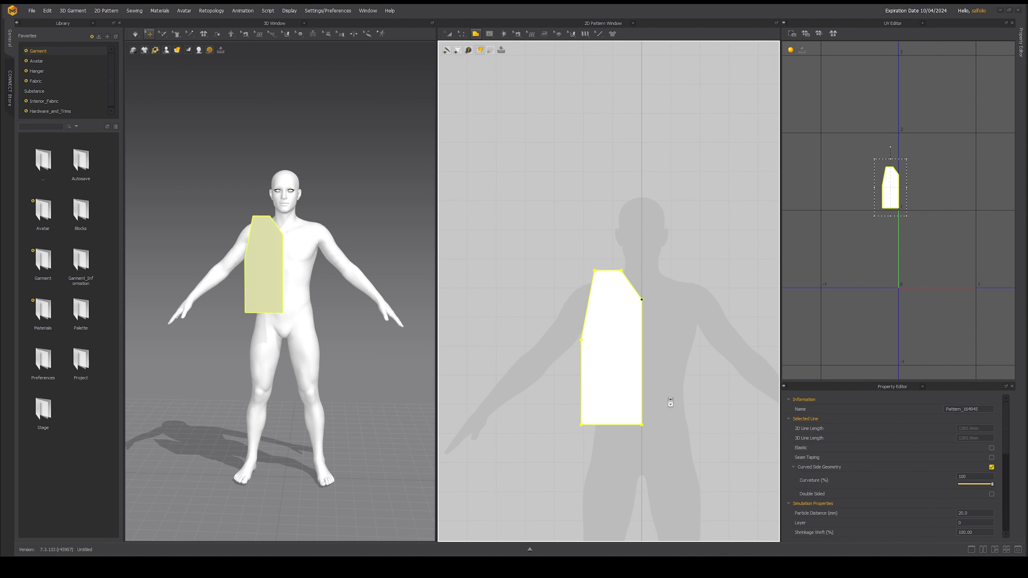
# Clone the half-front panel as a Symmetric Pattern (with Sewing) and place it beside the original across the centre line
pyautogui.moveTo(670, 402); pyautogui.dragTo(658, 335, button='middle')
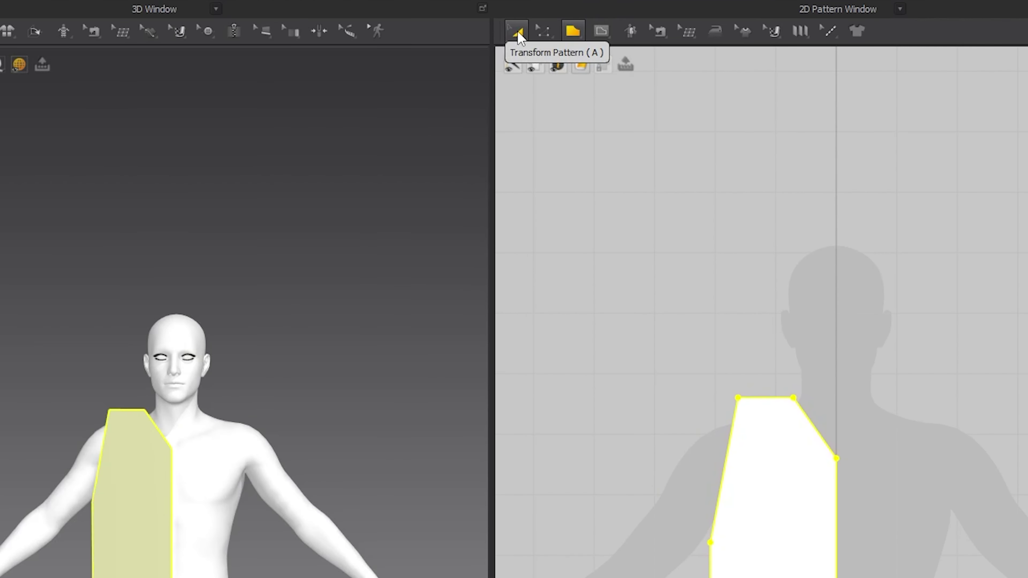
pyautogui.click(449, 34)
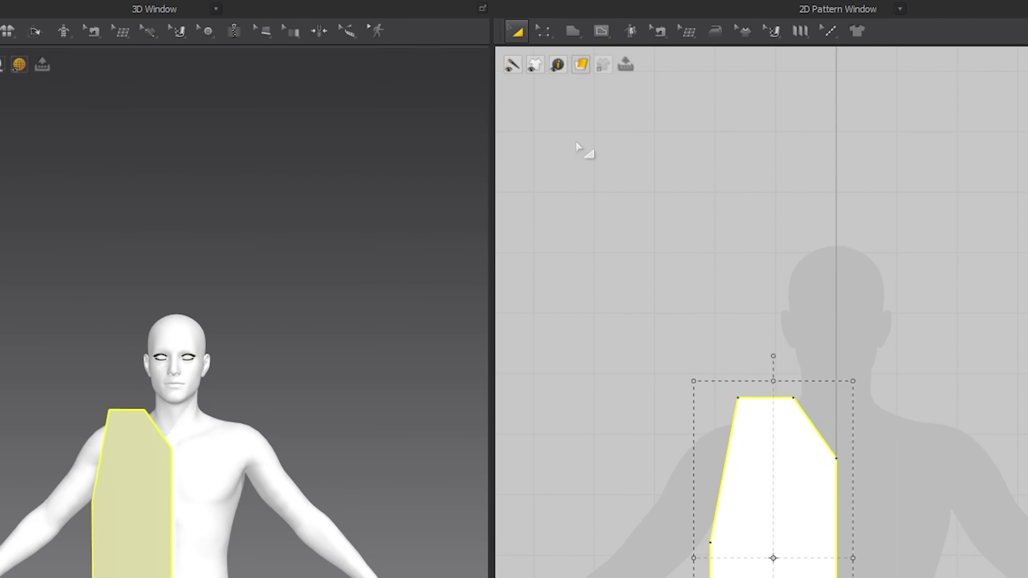
pyautogui.rightClick(773, 475)
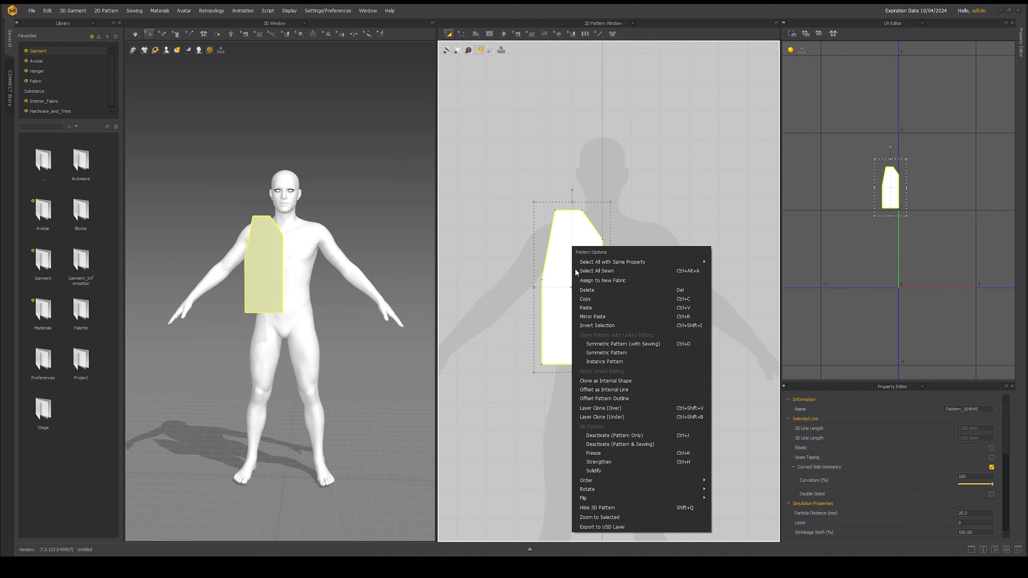
pyautogui.click(600, 344)
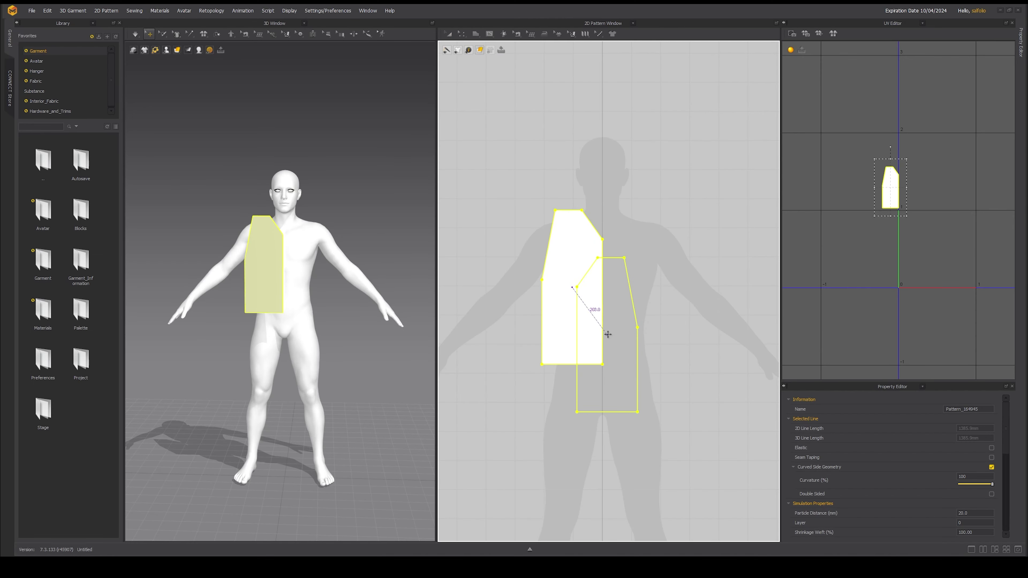
pyautogui.click(638, 284)
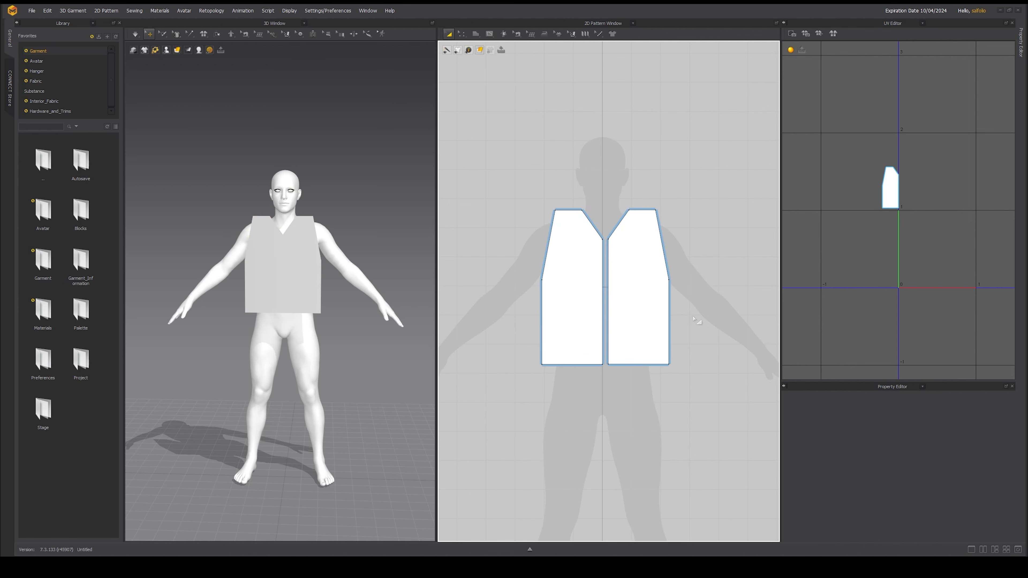
# Reshape the linked front panels with Edit Pattern: narrow the shoulders, lower the underarm points slightly and lengthen the hem
pyautogui.click(449, 34)
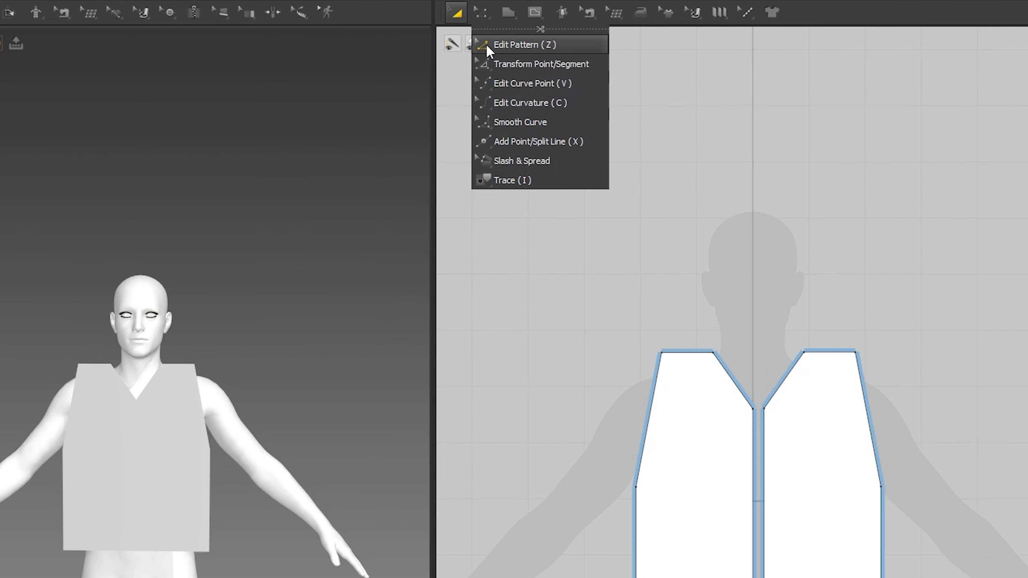
pyautogui.click(509, 45)
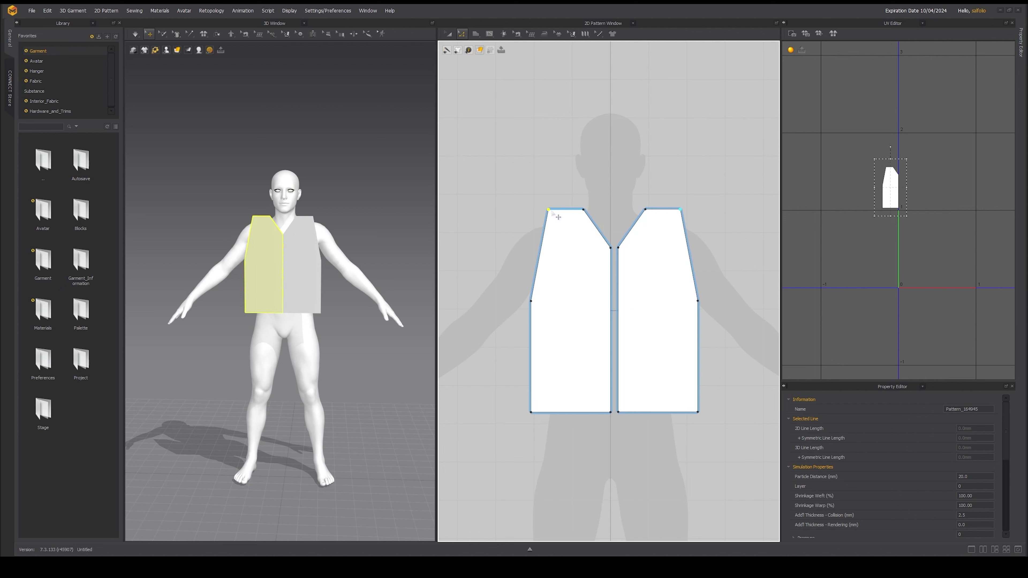
pyautogui.moveTo(549, 210); pyautogui.dragTo(560, 217)
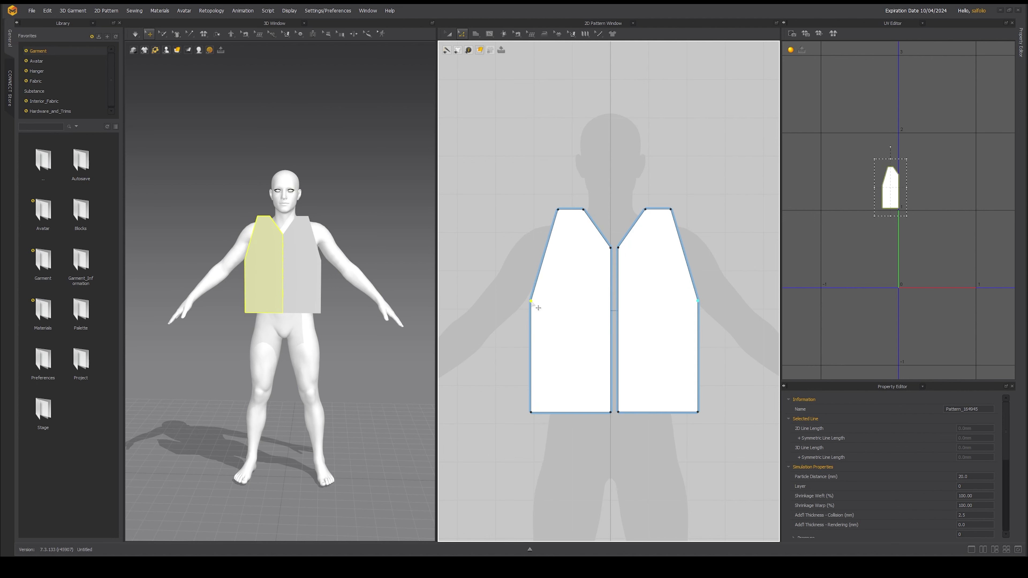
pyautogui.moveTo(531, 301); pyautogui.dragTo(528, 311)
pyautogui.moveTo(594, 412); pyautogui.dragTo(594, 448)
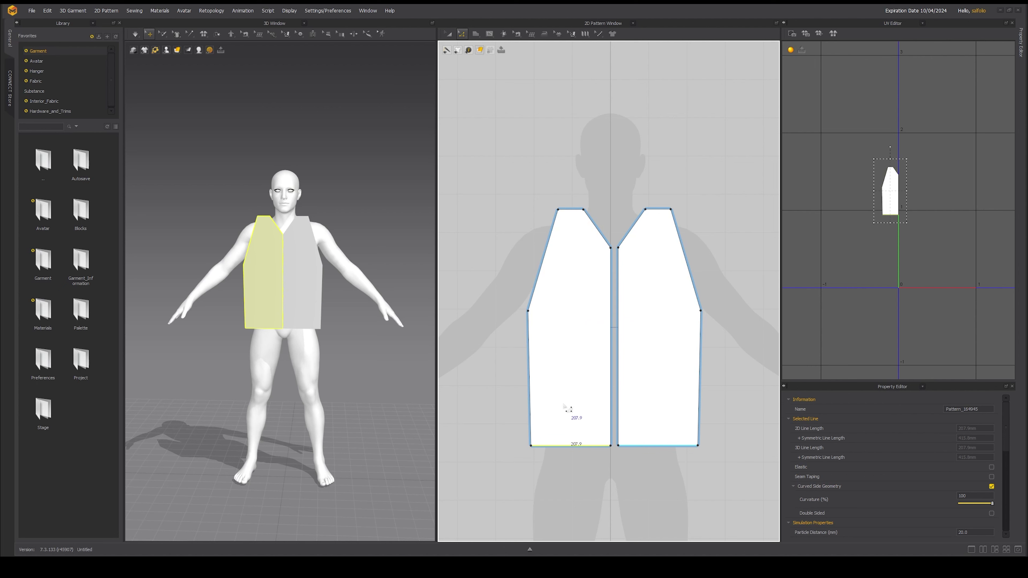
pyautogui.click(523, 410)
# Copy both linked front panels with the Transform Pattern tool and paste the duplicates beside the originals, aligned at the same height
pyautogui.moveTo(271, 313); pyautogui.dragTo(325, 314, button='right')
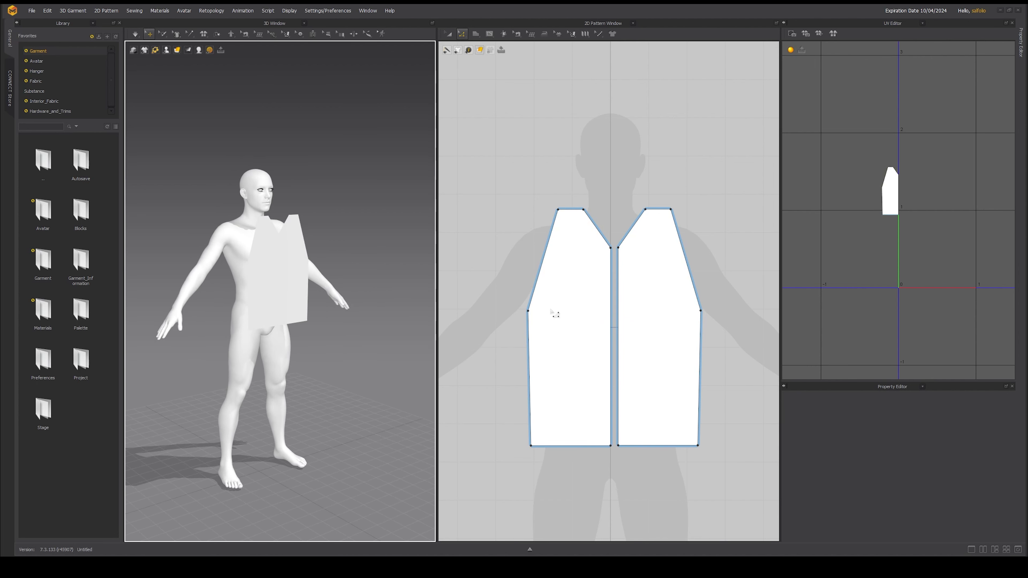
pyautogui.press('a')
pyautogui.scroll(-5, 554, 224)
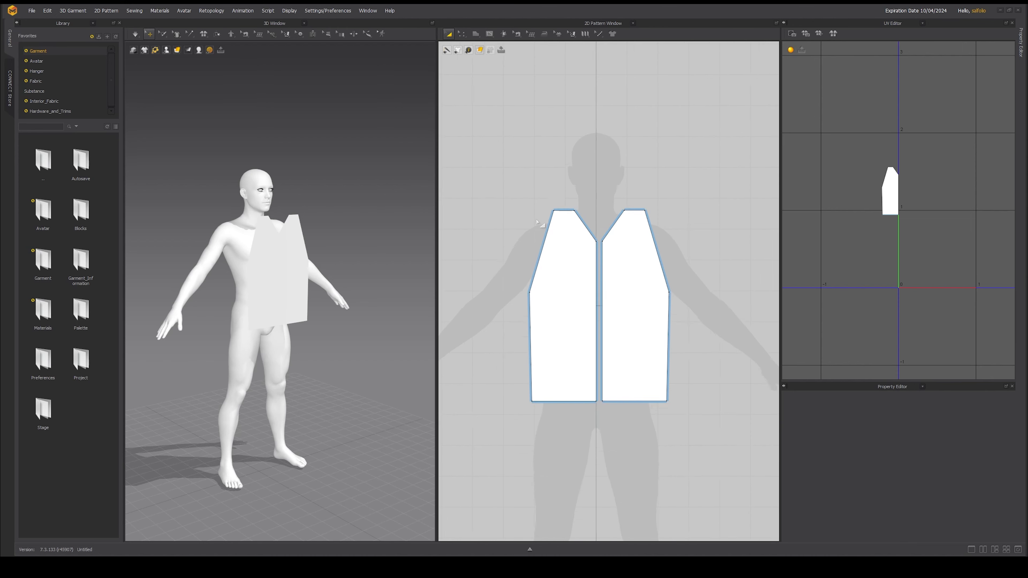
pyautogui.scroll(-2, 556, 228)
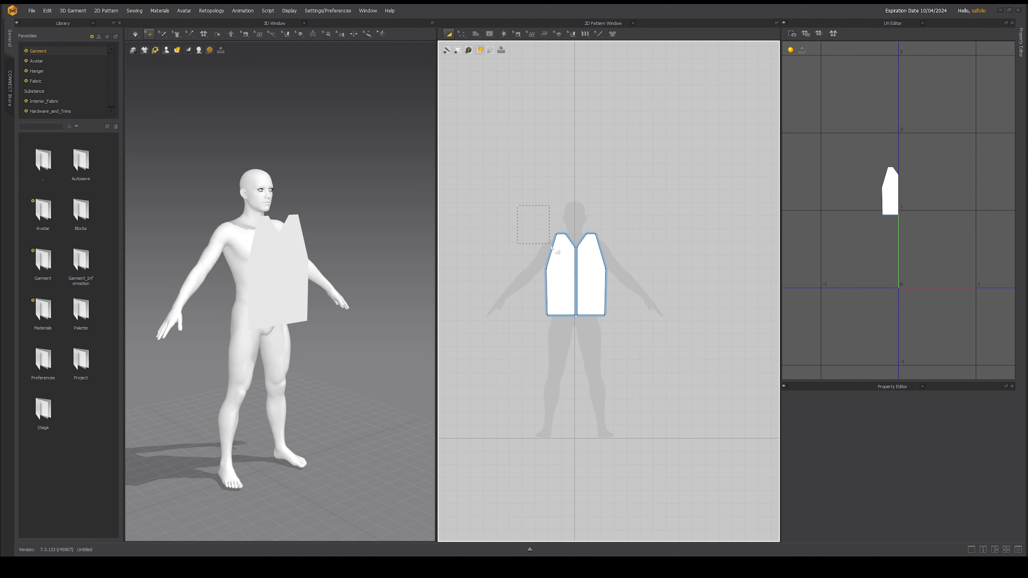
pyautogui.moveTo(623, 334); pyautogui.dragTo(622, 334)
pyautogui.moveTo(598, 298); pyautogui.dragTo(560, 316, button='right')
pyautogui.rightClick(559, 318)
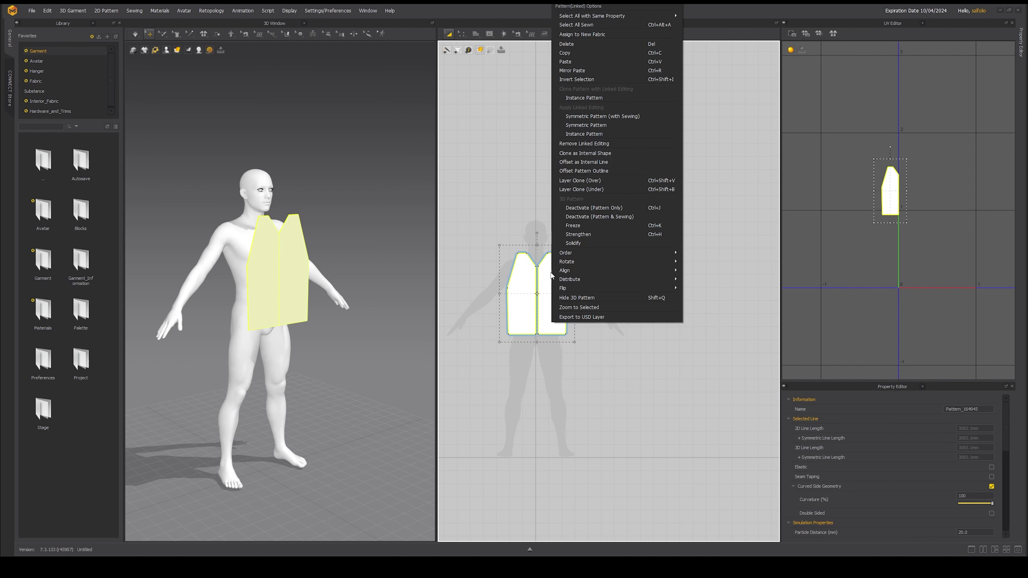
pyautogui.click(573, 79)
pyautogui.rightClick(628, 299)
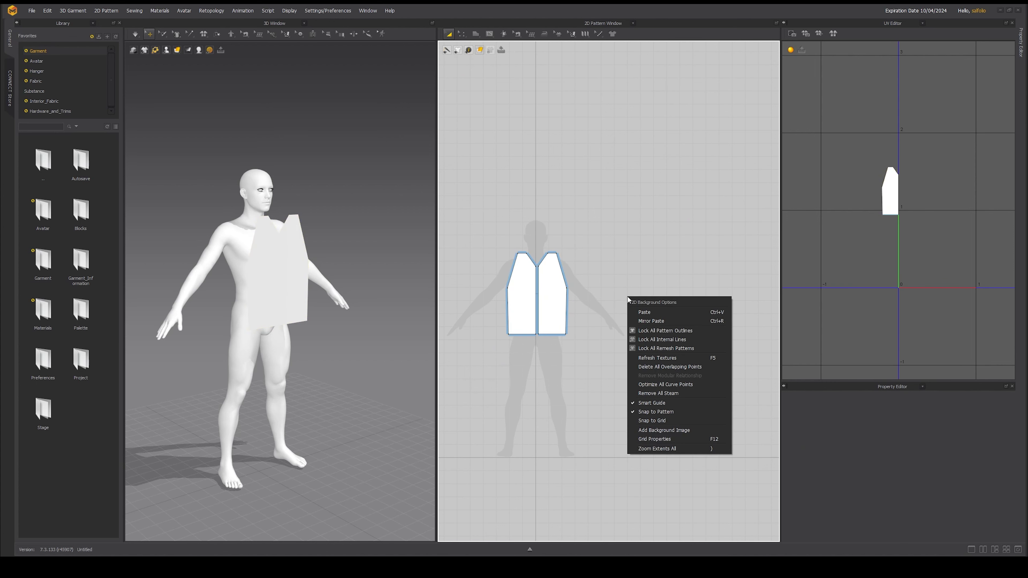
pyautogui.click(641, 313)
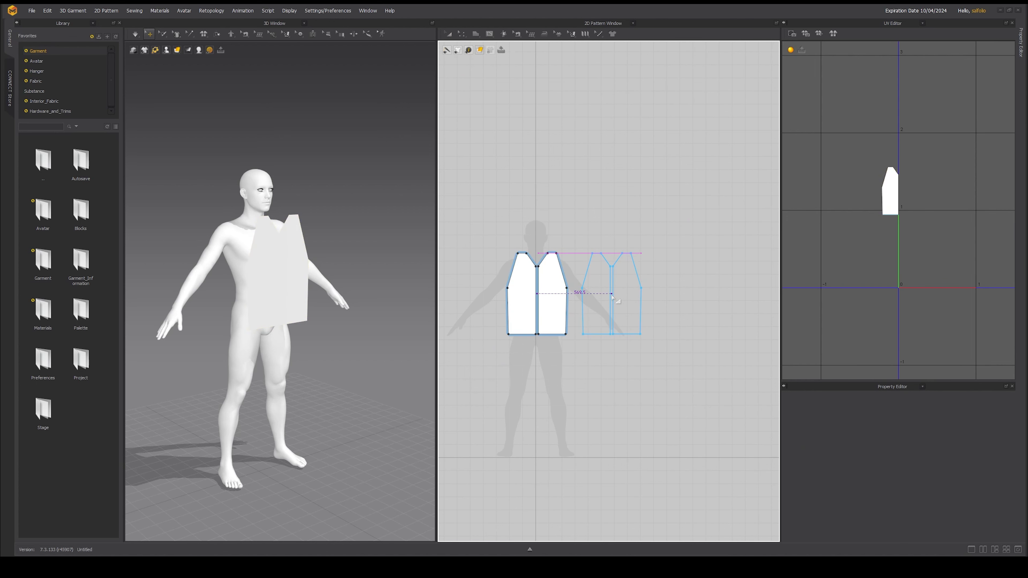
pyautogui.click(612, 296)
# Select the duplicated panel pair and move it behind the avatar's back in the 3D view
pyautogui.moveTo(643, 248); pyautogui.dragTo(707, 336)
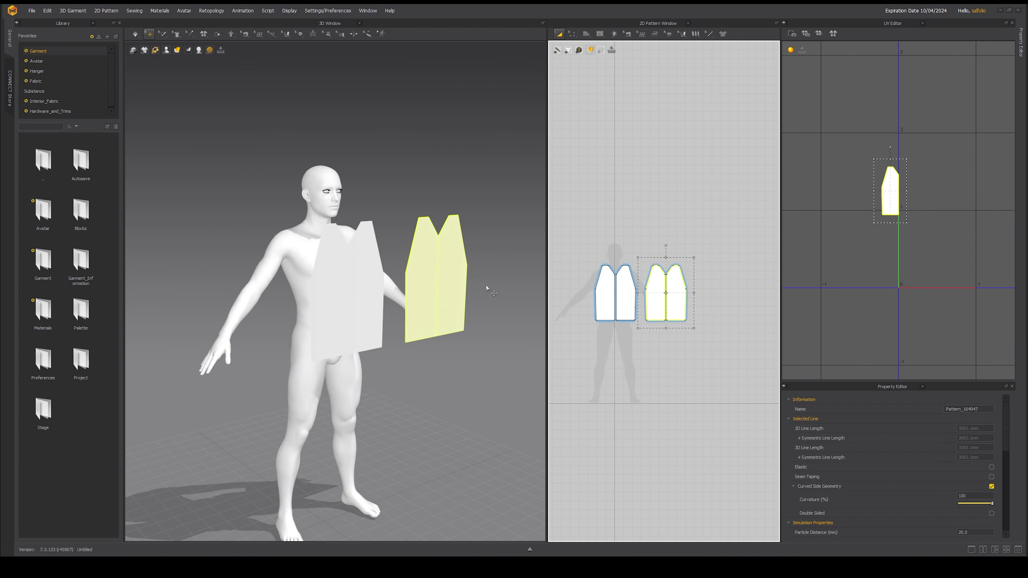
pyautogui.click(444, 280)
pyautogui.moveTo(443, 280); pyautogui.dragTo(469, 298, button='right')
pyautogui.moveTo(465, 287); pyautogui.dragTo(310, 325)
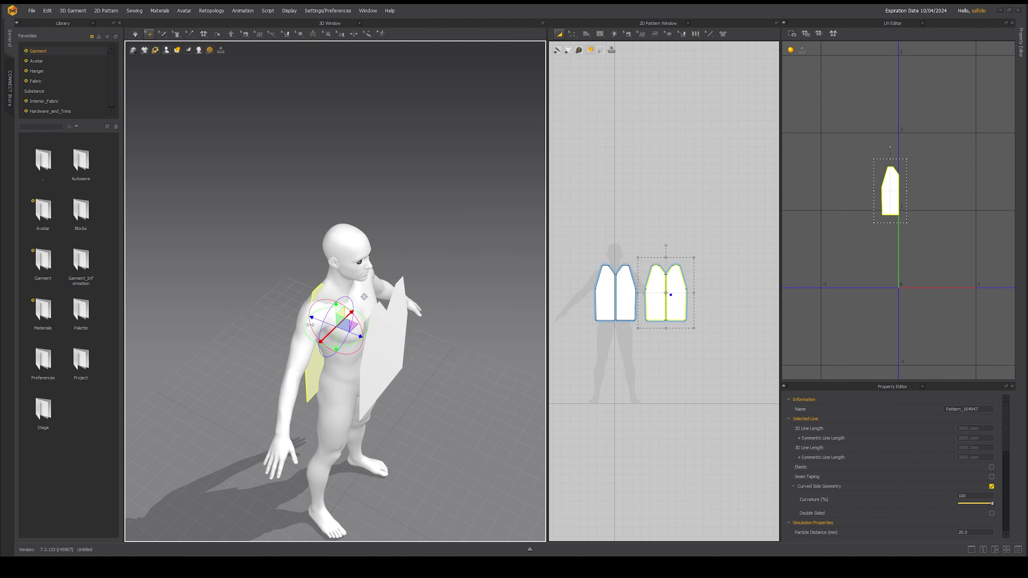
pyautogui.moveTo(310, 325); pyautogui.dragTo(380, 345, button='right')
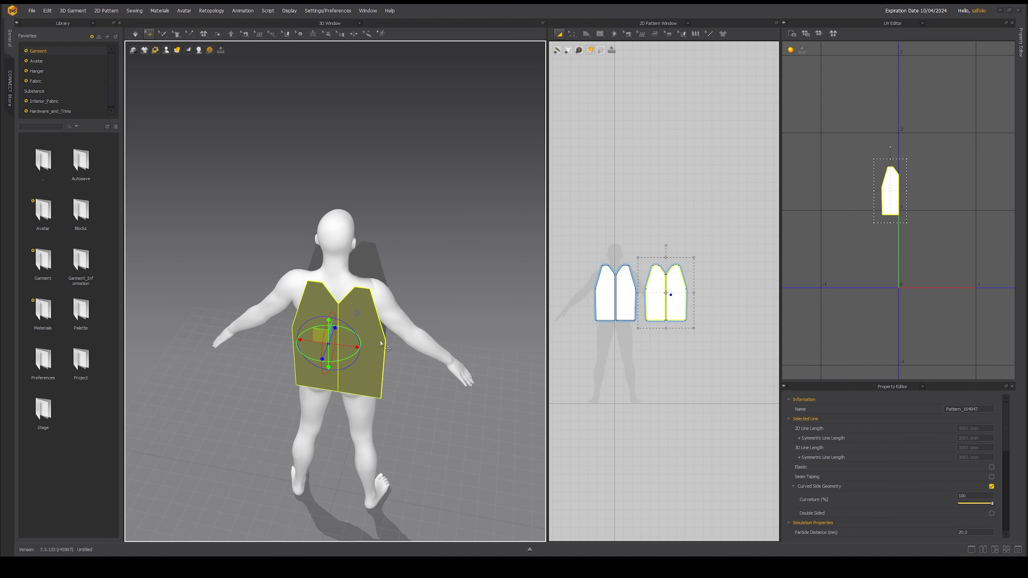
# Rotate the back panels so their outer side faces away from the avatar, and centre them behind the torso
pyautogui.moveTo(345, 346); pyautogui.dragTo(335, 344)
pyautogui.moveTo(374, 347)
pyautogui.mouseDown(button='right')
pyautogui.moveTo(349, 319)
pyautogui.moveTo(291, 328)
pyautogui.moveTo(354, 346)
pyautogui.mouseUp(button='right')
pyautogui.moveTo(337, 355); pyautogui.dragTo(308, 327)
pyautogui.moveTo(342, 323)
pyautogui.mouseDown(button='right')
pyautogui.moveTo(369, 315)
pyautogui.moveTo(341, 341)
pyautogui.mouseUp(button='right')
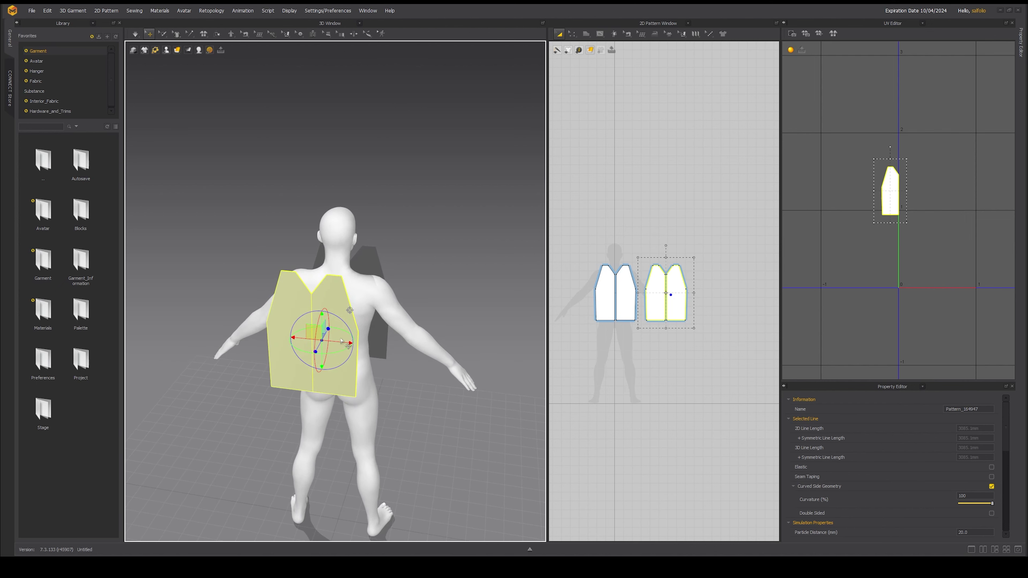
pyautogui.moveTo(343, 342); pyautogui.dragTo(358, 344)
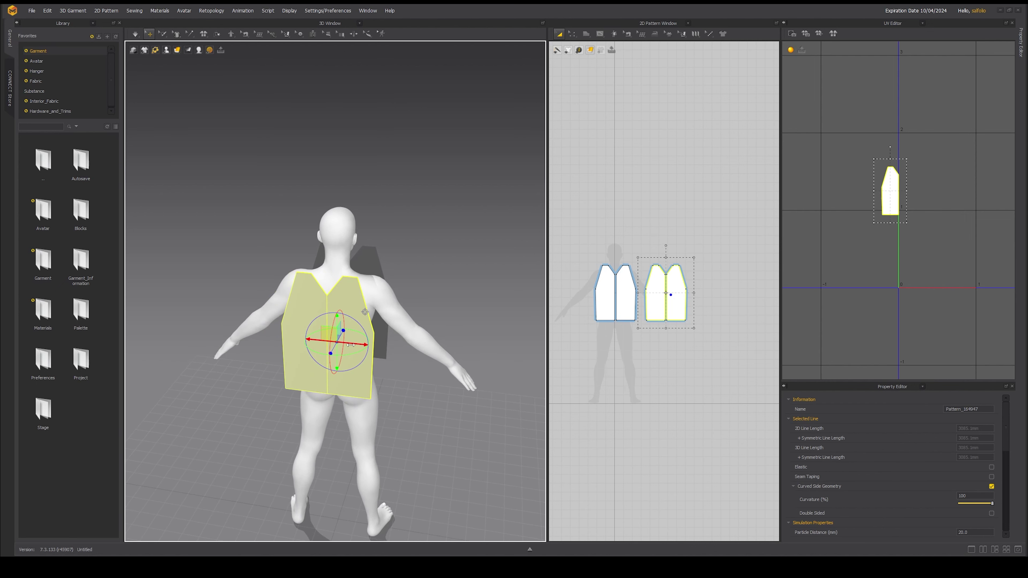
pyautogui.moveTo(350, 344); pyautogui.dragTo(246, 323, button='right')
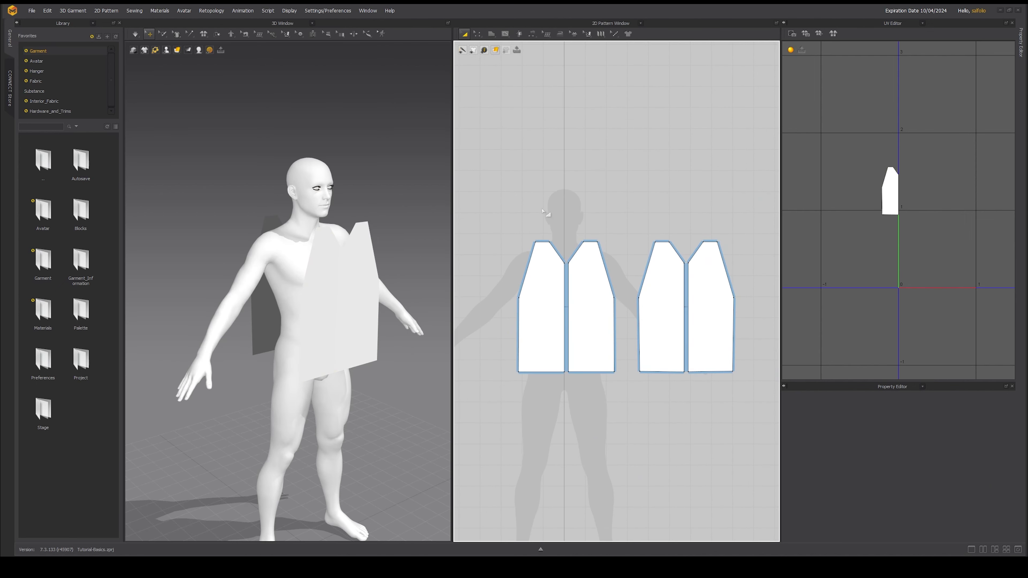
# Use Segment Sewing to join the front panel's outer side edge to the matching outer side edge of the back panel
pyautogui.click(531, 33)
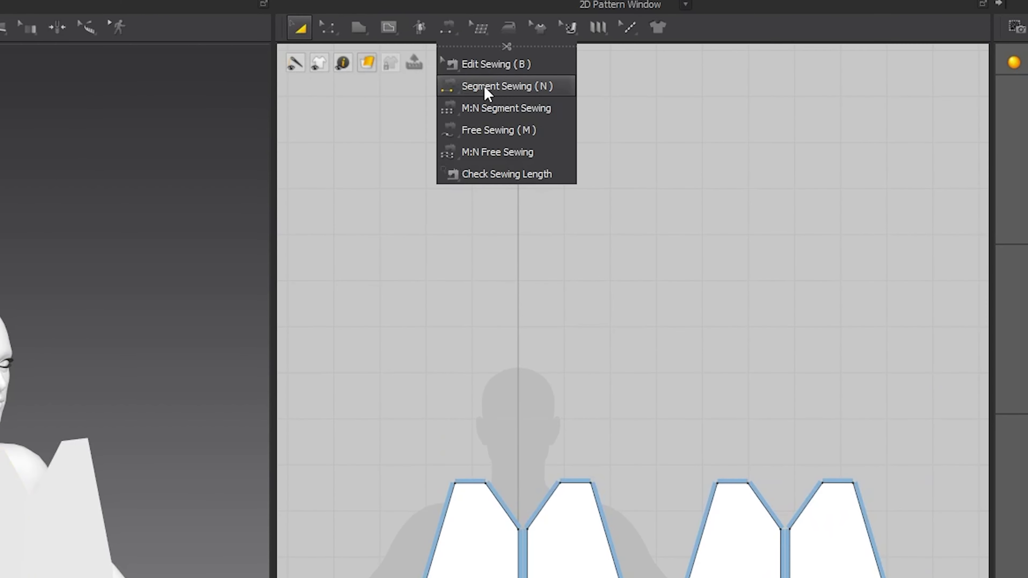
pyautogui.click(488, 93)
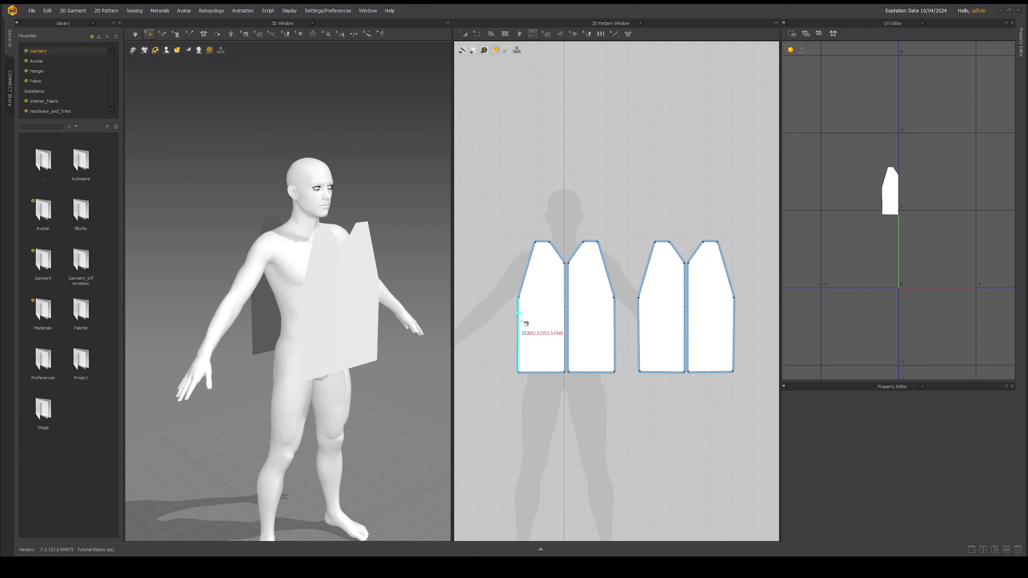
pyautogui.click(519, 320)
pyautogui.scroll(3, 526, 296)
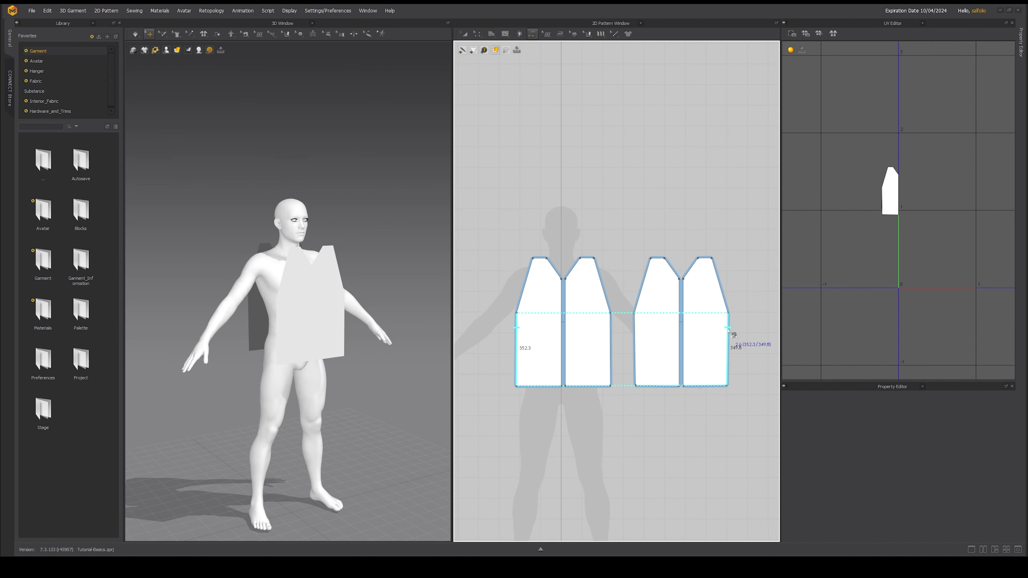
pyautogui.click(729, 329)
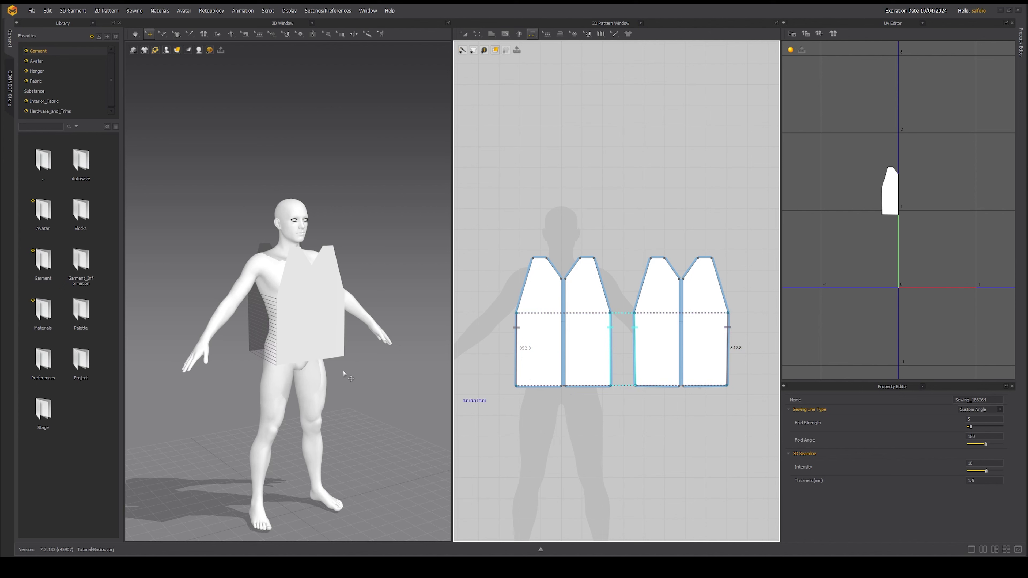
# Sew the front shoulder edges to the back shoulder edges, and join the centre-front and centre-back edges with Segment Sewing
pyautogui.moveTo(351, 348); pyautogui.dragTo(352, 347, button='right')
pyautogui.moveTo(339, 343)
pyautogui.mouseDown(button='right')
pyautogui.moveTo(383, 336)
pyautogui.moveTo(344, 340)
pyautogui.moveTo(356, 345)
pyautogui.mouseUp(button='right')
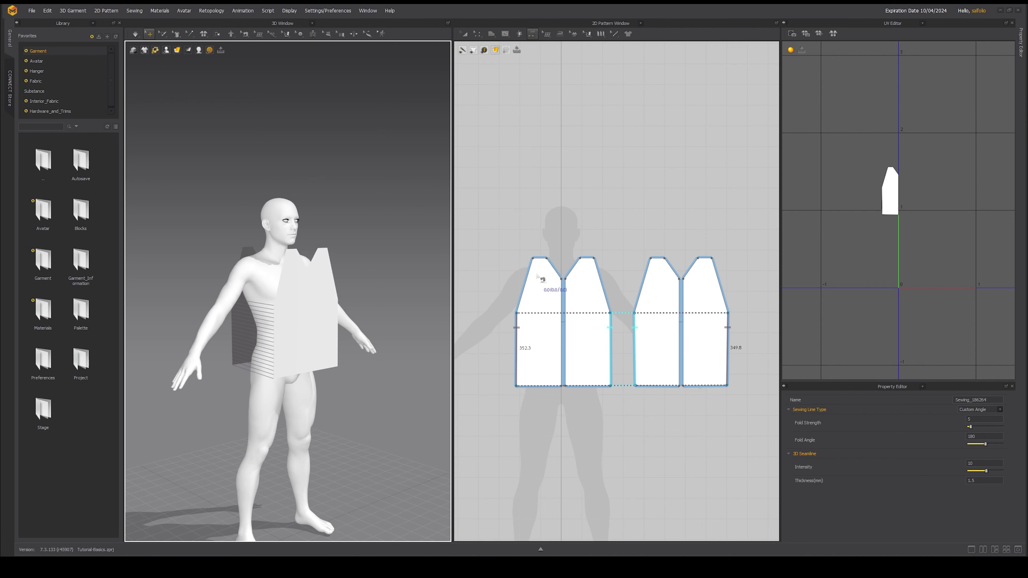
pyautogui.click(538, 261)
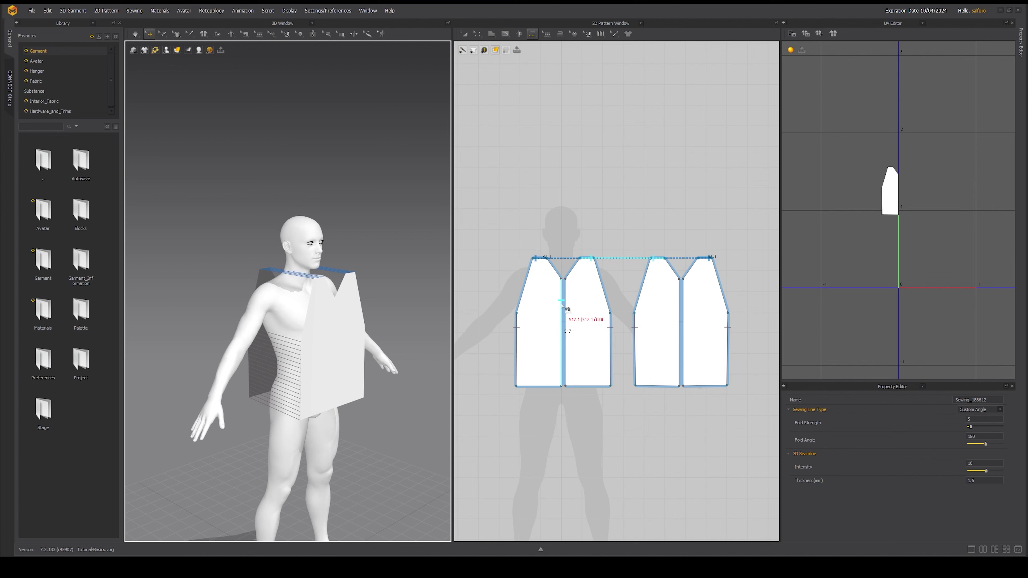
pyautogui.click(561, 303)
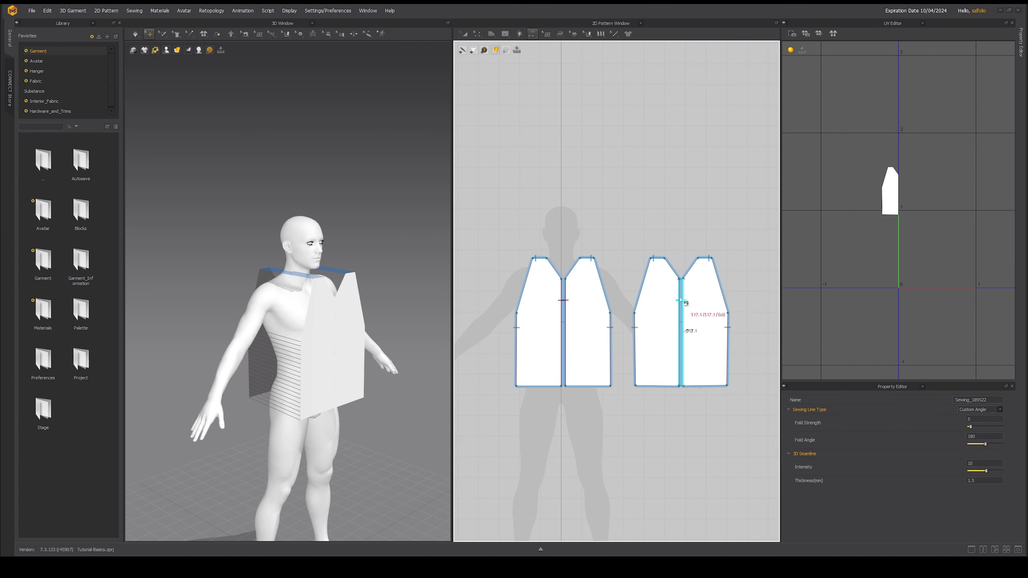
# Shift the front and back half panels sideways in 3D to open gaps along the centre seams
pyautogui.click(328, 355)
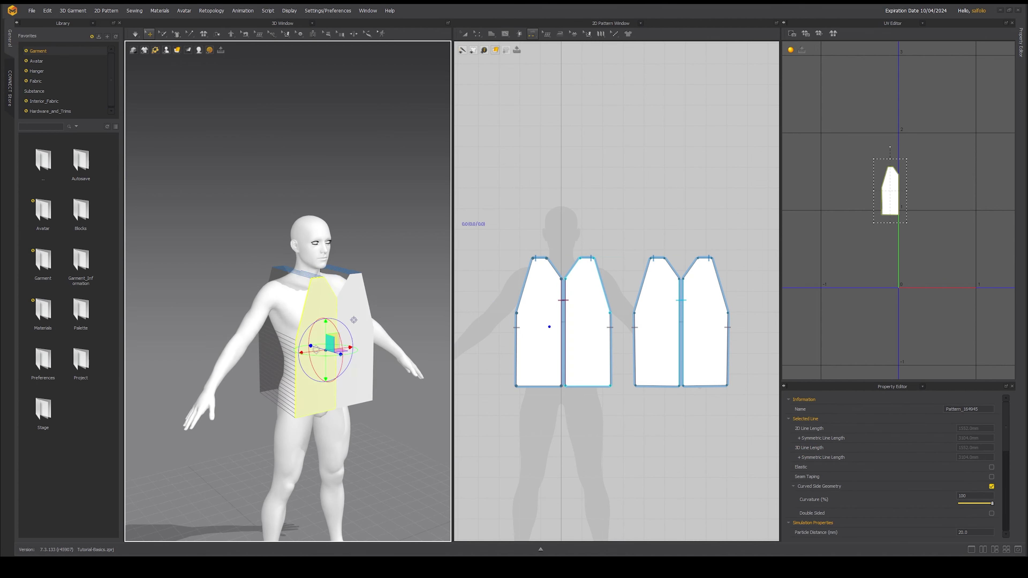
pyautogui.click(377, 350)
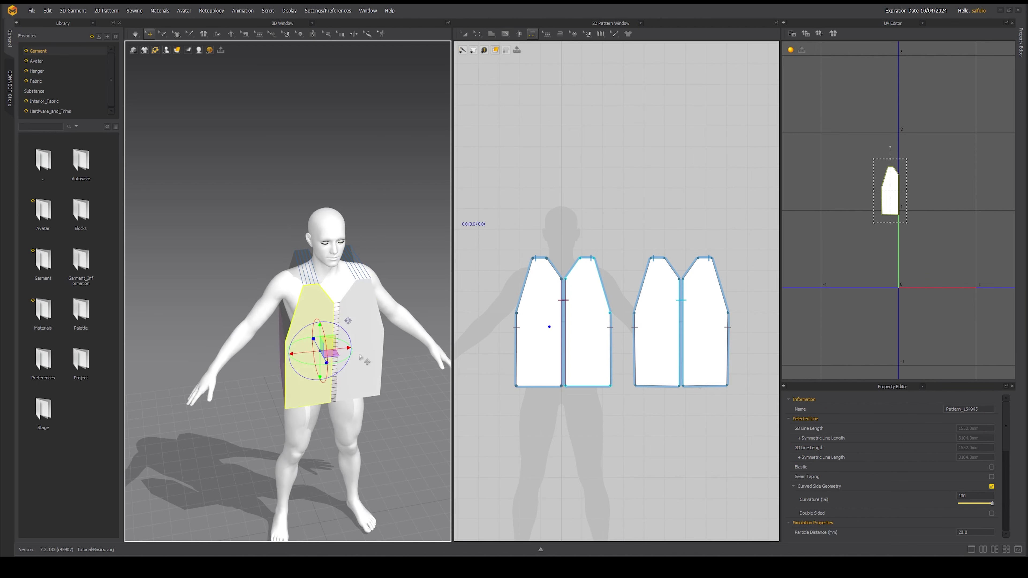
pyautogui.moveTo(381, 353); pyautogui.dragTo(210, 330, button='right')
pyautogui.click(293, 344)
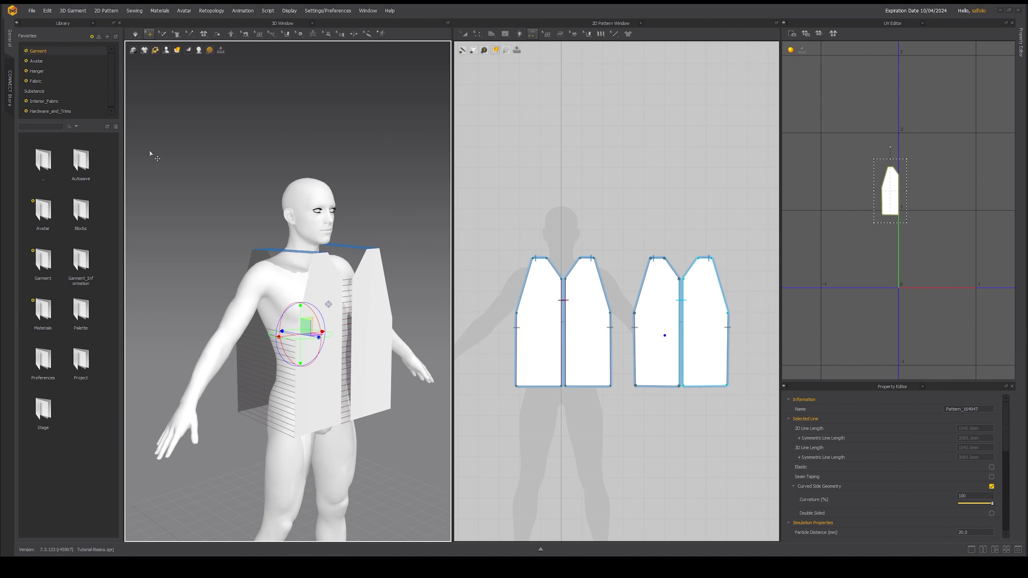
# Run the Normal (Default) simulation to drape the panels on the avatar, and tug the front fabric downward
pyautogui.click(133, 39)
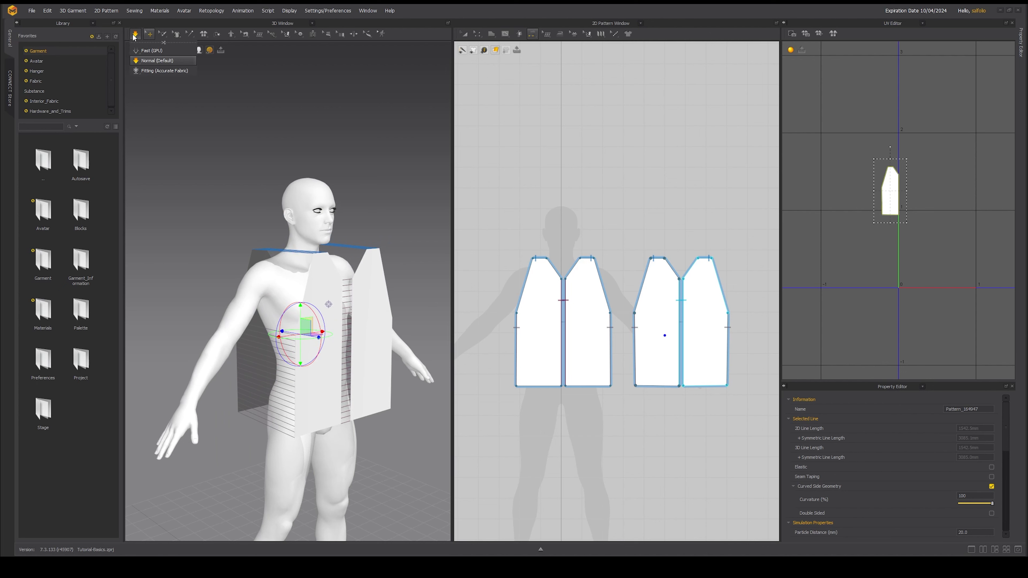
pyautogui.click(134, 37)
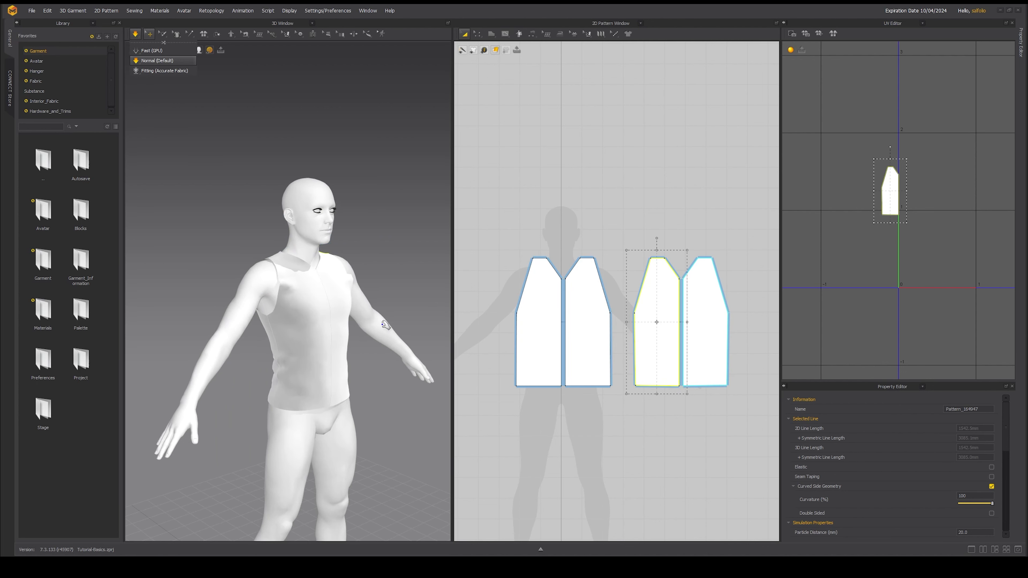
pyautogui.moveTo(356, 332); pyautogui.dragTo(327, 335, button='right')
pyautogui.moveTo(323, 335); pyautogui.dragTo(315, 387)
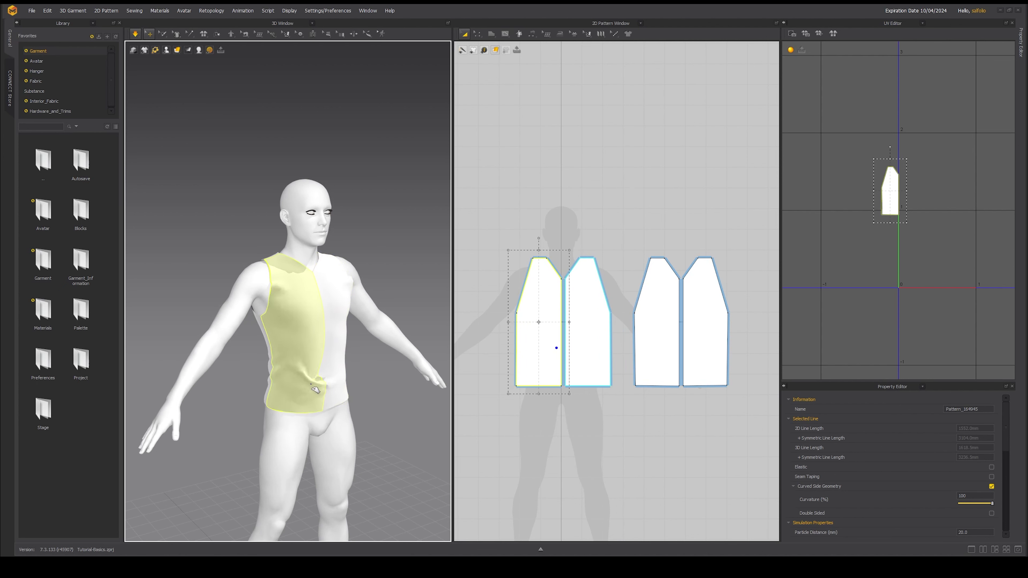
pyautogui.click(394, 287)
pyautogui.moveTo(395, 287); pyautogui.dragTo(409, 288, button='right')
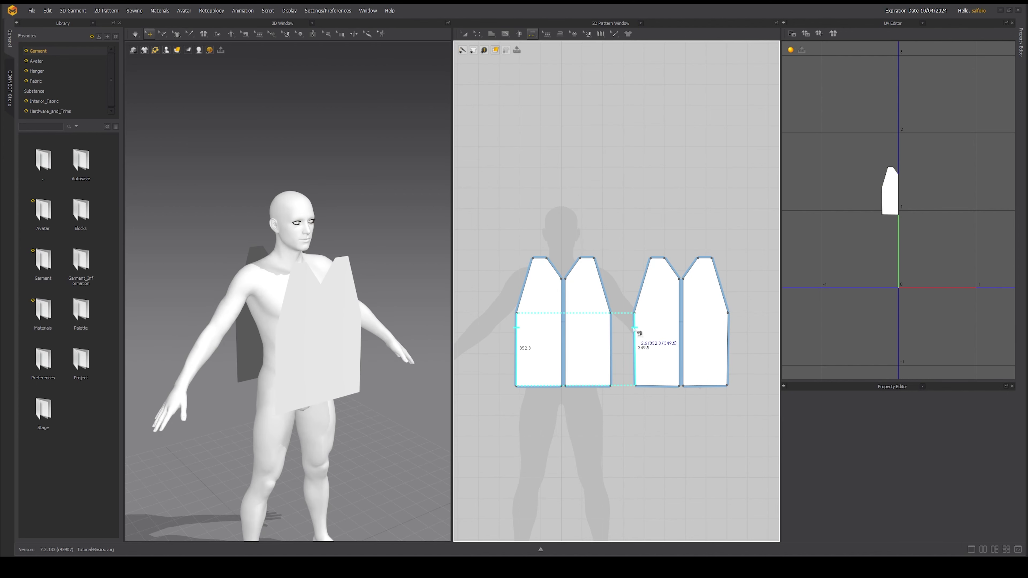
# Try sewing the front panel's side edge to the back panel edge on the opposite side of the body, and simulate it
pyautogui.click(635, 328)
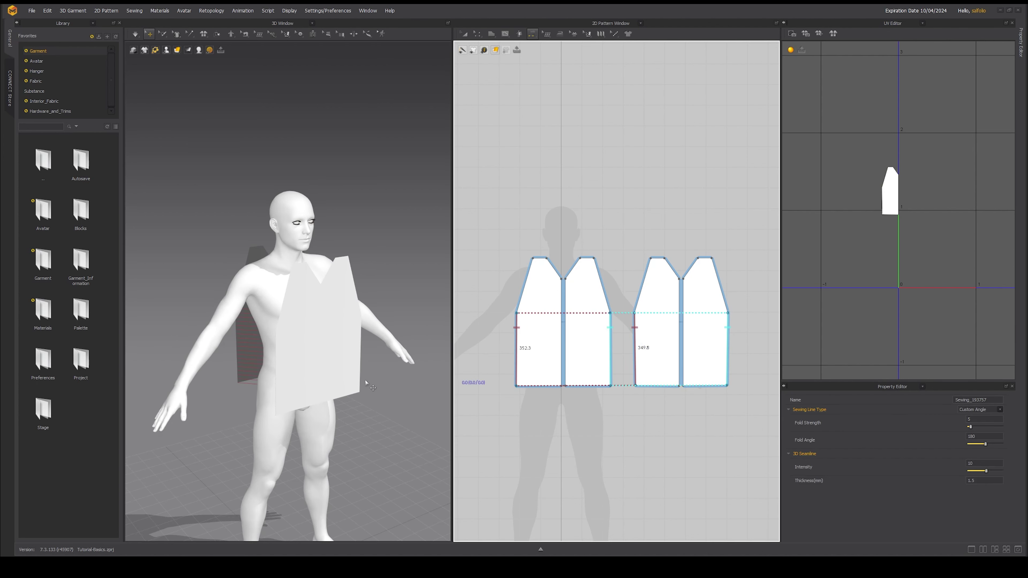
pyautogui.moveTo(366, 383); pyautogui.dragTo(388, 308, button='right')
pyautogui.click(134, 38)
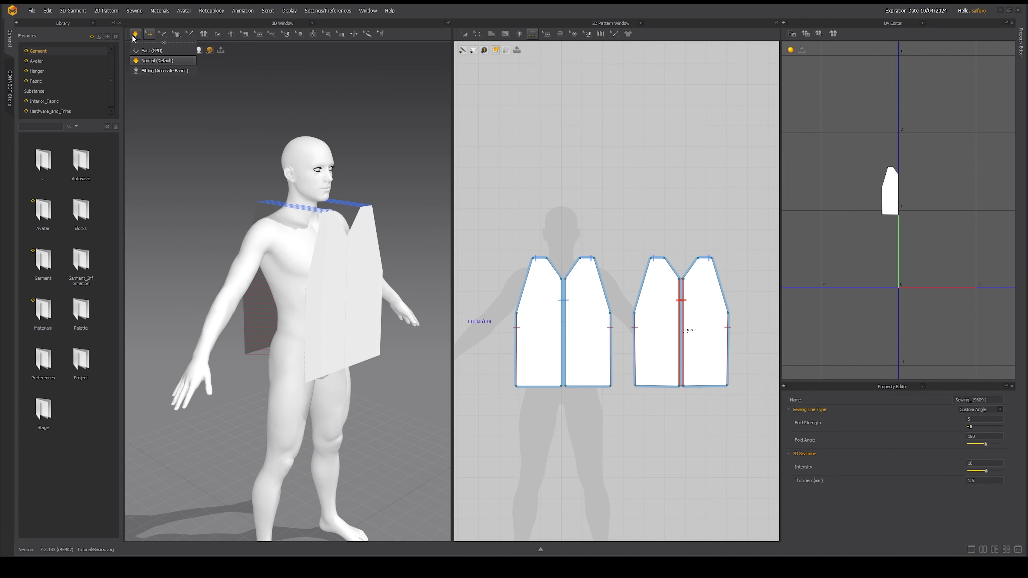
pyautogui.click(134, 37)
# Tug the wrongly sewn garment and examine how it drapes from the front, side and back
pyautogui.moveTo(308, 291); pyautogui.dragTo(246, 290, button='right')
pyautogui.moveTo(323, 298); pyautogui.dragTo(341, 295)
pyautogui.moveTo(301, 300); pyautogui.dragTo(373, 306, button='right')
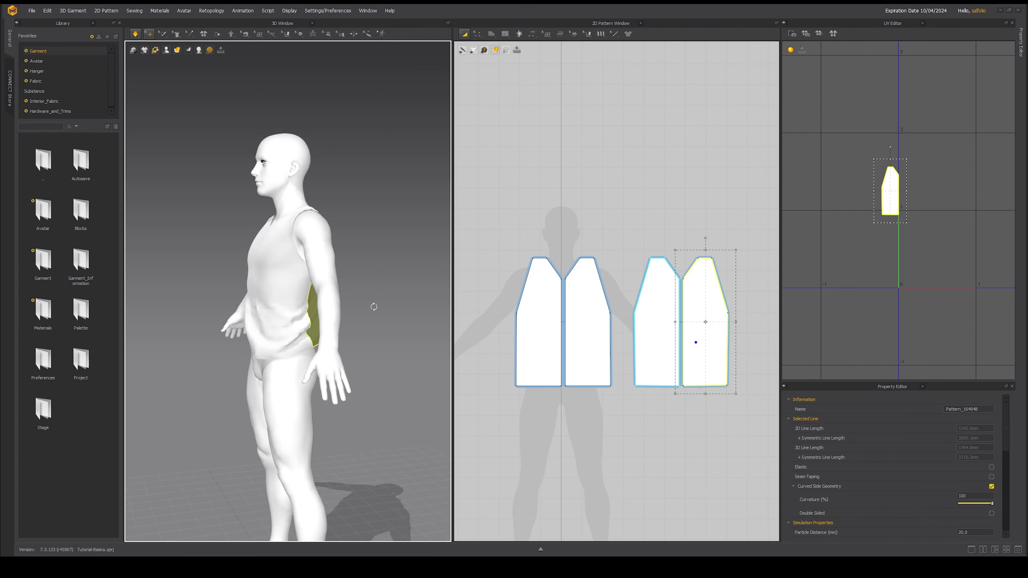
pyautogui.moveTo(267, 304); pyautogui.dragTo(314, 308, button='right')
pyautogui.click(360, 306)
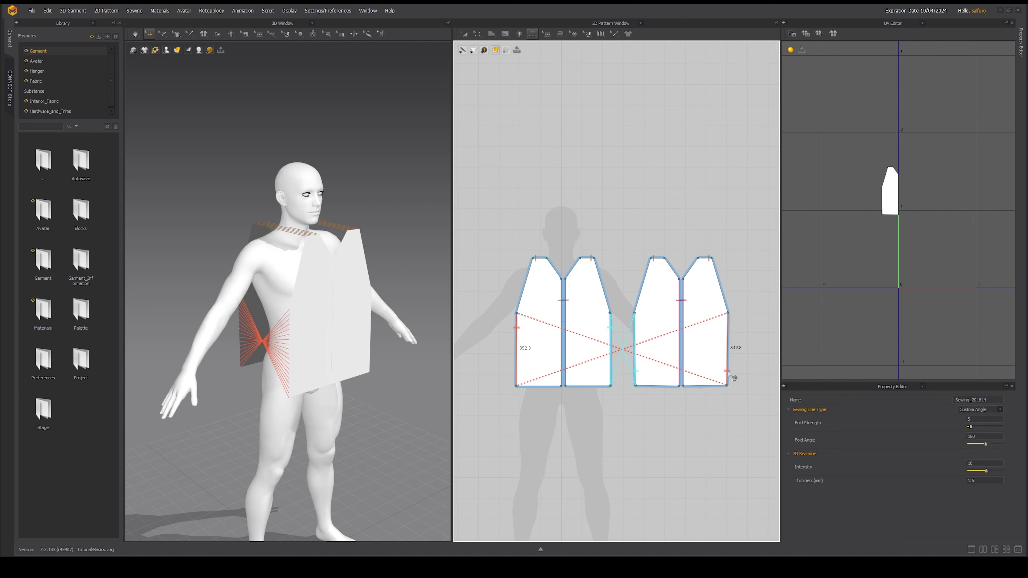
# Try simulating the garment with reversed, crossed side seams, and tug the twisted fabric at the waist
pyautogui.moveTo(267, 350); pyautogui.dragTo(277, 344, button='right')
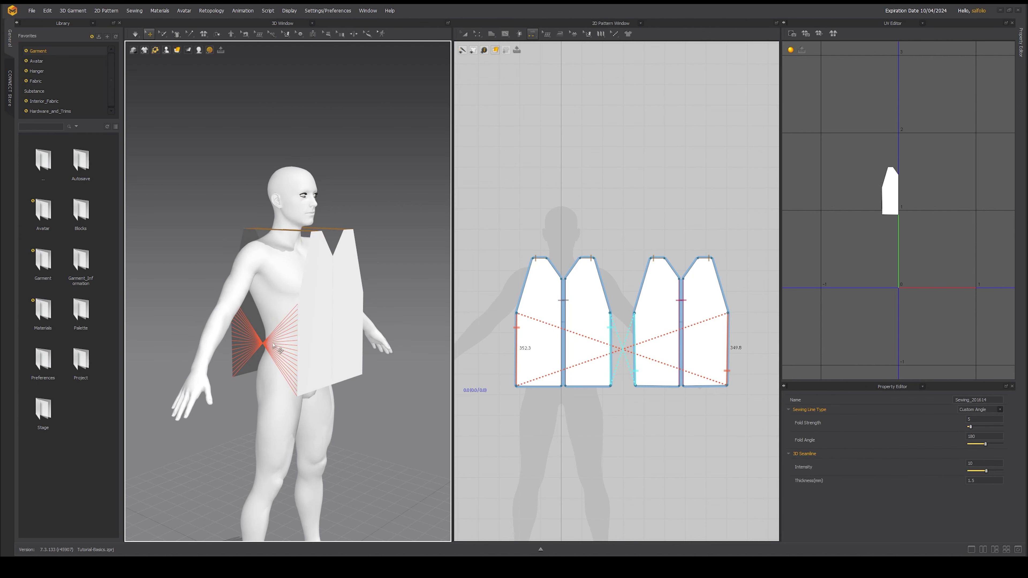
pyautogui.moveTo(265, 298); pyautogui.dragTo(371, 283, button='right')
pyautogui.click(136, 36)
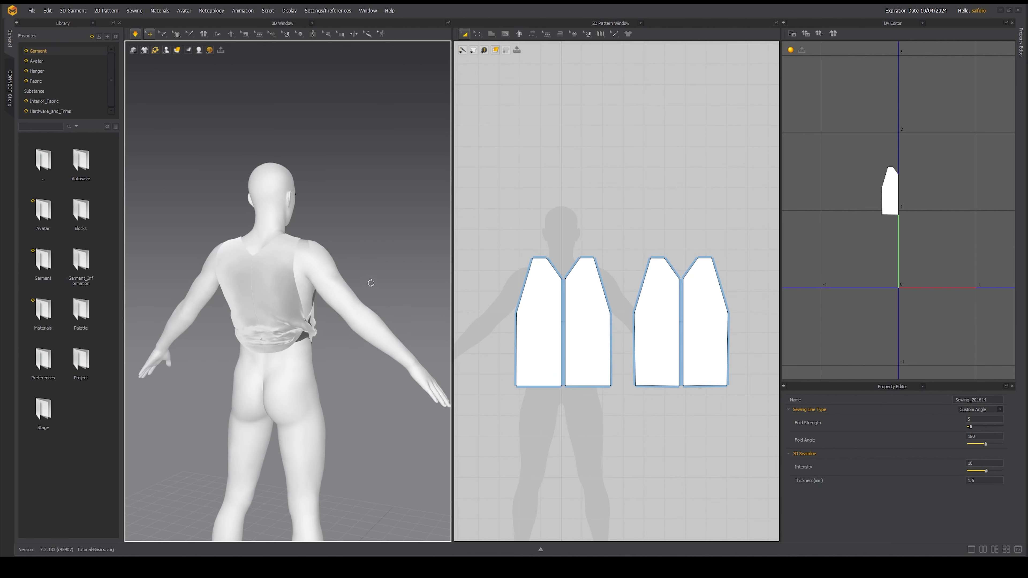
pyautogui.moveTo(317, 330); pyautogui.dragTo(324, 338)
pyautogui.moveTo(359, 384); pyautogui.dragTo(243, 380, button='right')
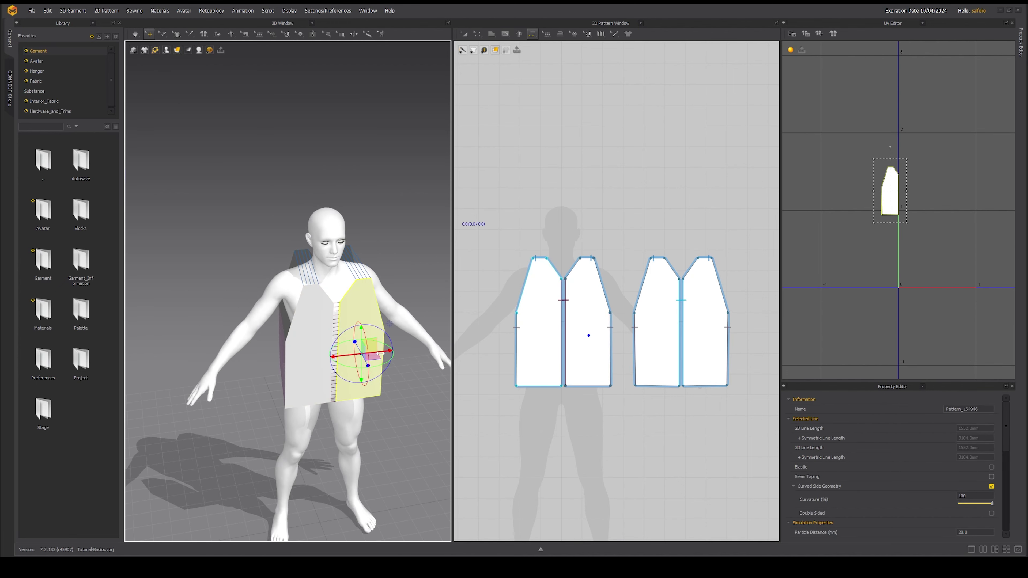
# Move the front panel on the avatar's left side outward from the centre-front seam in 3D
pyautogui.moveTo(377, 354); pyautogui.dragTo(387, 353)
pyautogui.moveTo(387, 353); pyautogui.dragTo(303, 327, button='right')
pyautogui.click(303, 327)
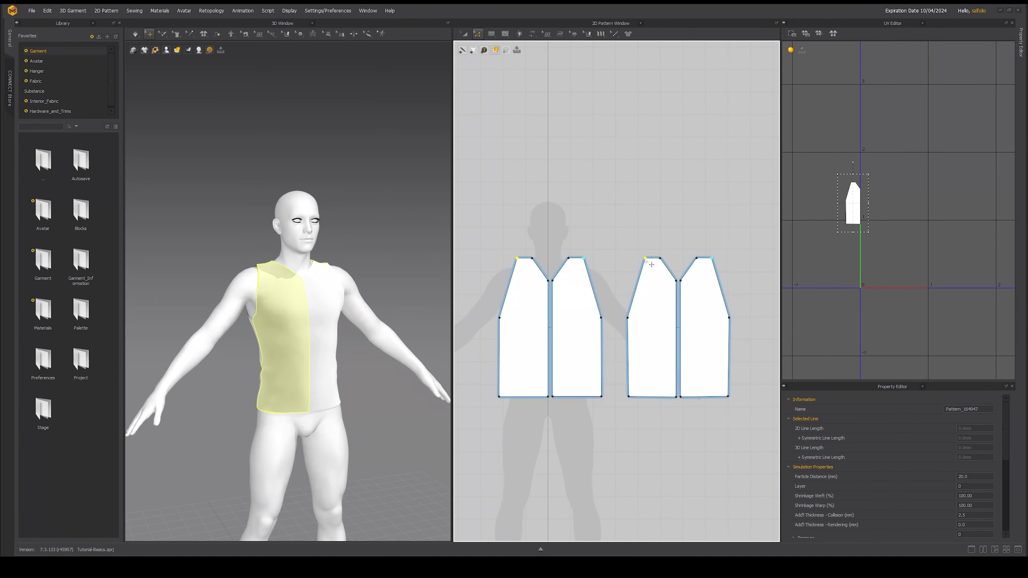
# Move the outer shoulder points of the front and back panels outward and slightly down, and raise the back neckline's centre point about 66 mm
pyautogui.hotkey('ctrl', 'a')
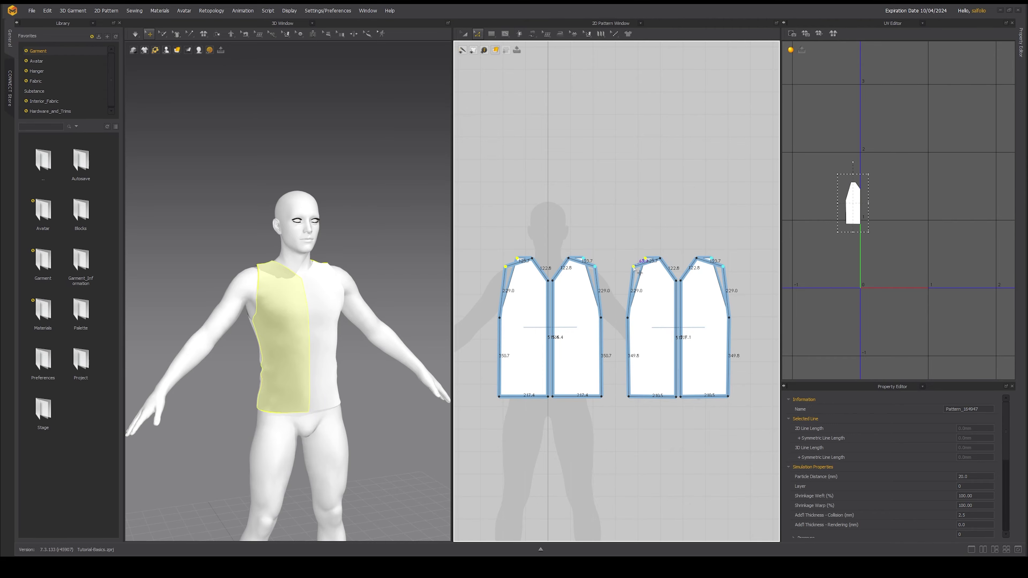
pyautogui.moveTo(634, 267); pyautogui.dragTo(633, 268)
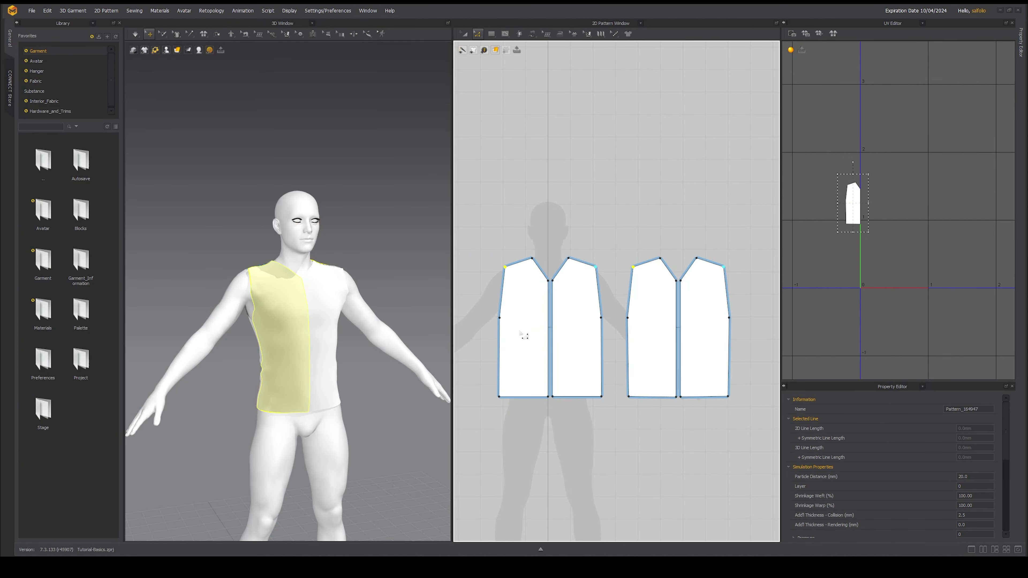
pyautogui.scroll(5, 639, 298)
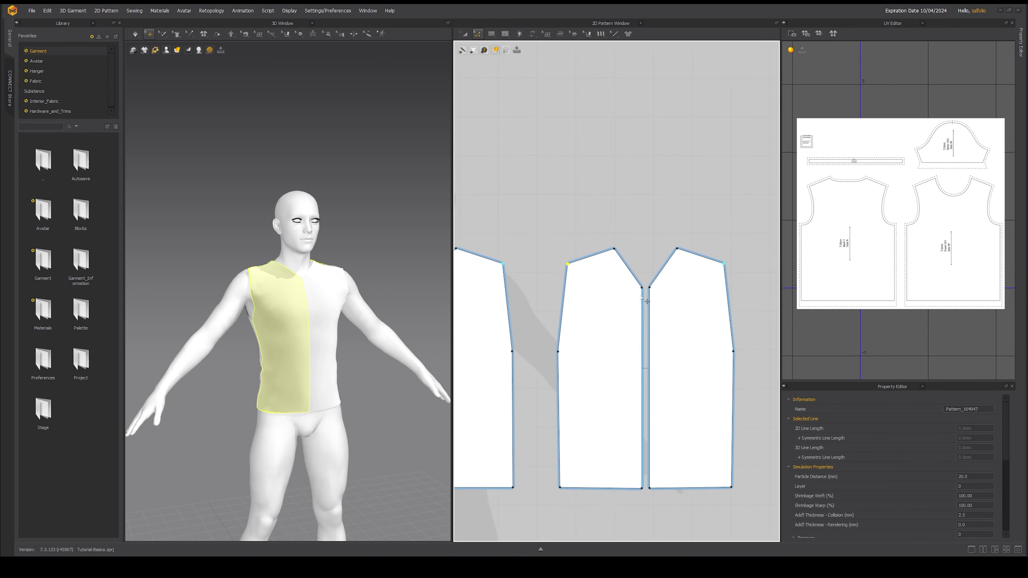
pyautogui.moveTo(599, 314); pyautogui.dragTo(598, 280)
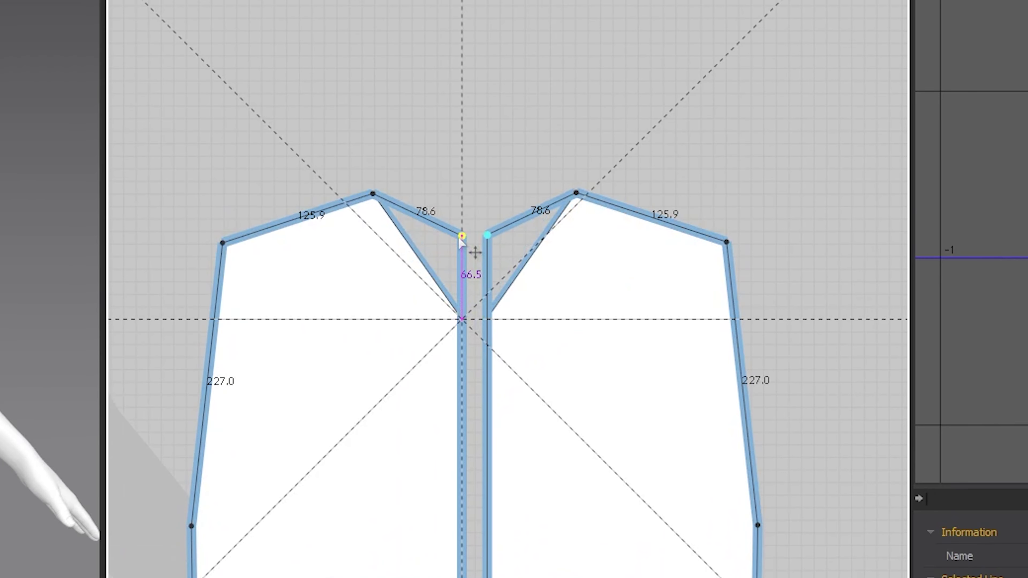
pyautogui.moveTo(461, 243); pyautogui.dragTo(462, 233)
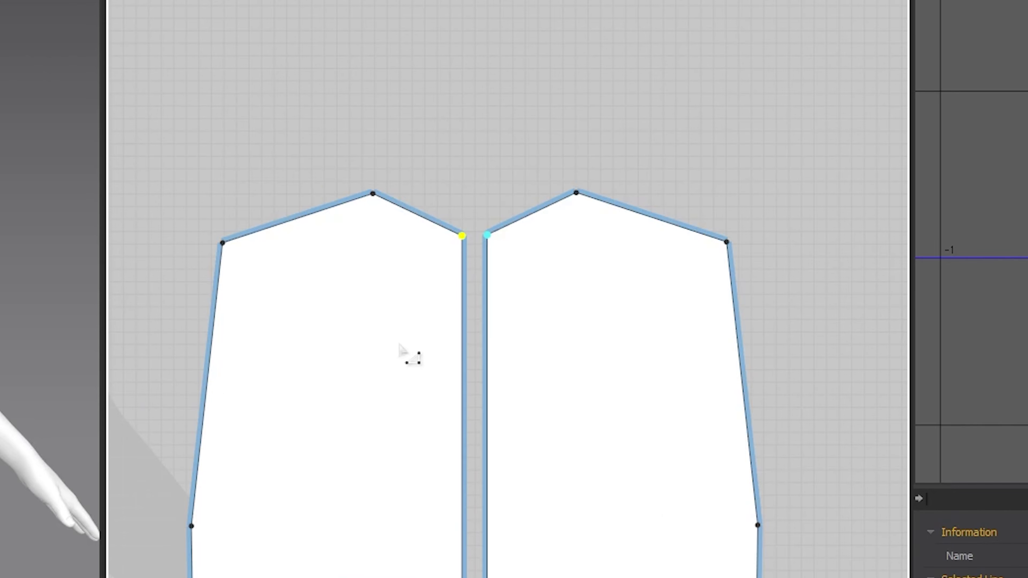
# Raise the underarm points of the front and back panels to make the side edges about 378 mm long
pyautogui.scroll(-2, 505, 363)
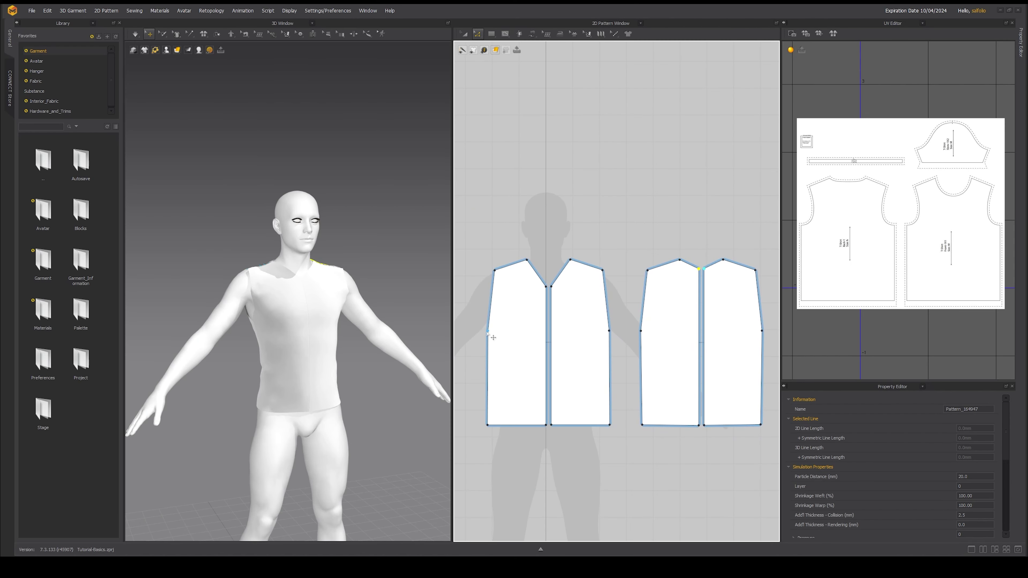
pyautogui.click(489, 332)
pyautogui.click(643, 331)
pyautogui.scroll(2, 509, 320)
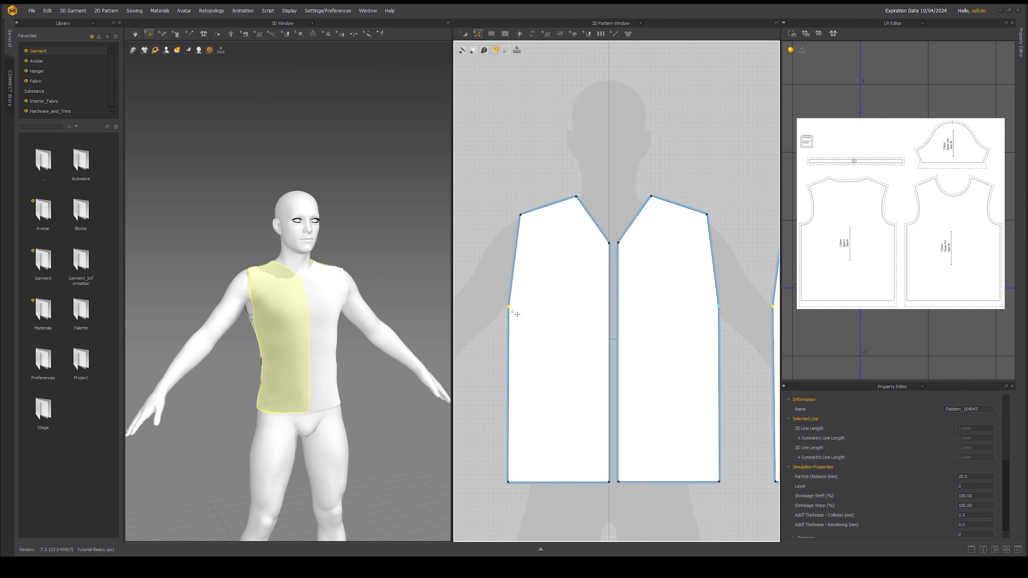
# Curve the straight armhole edges of the front and back panels inward with Edit Curvature
pyautogui.scroll(-3, 510, 315)
pyautogui.click(478, 35)
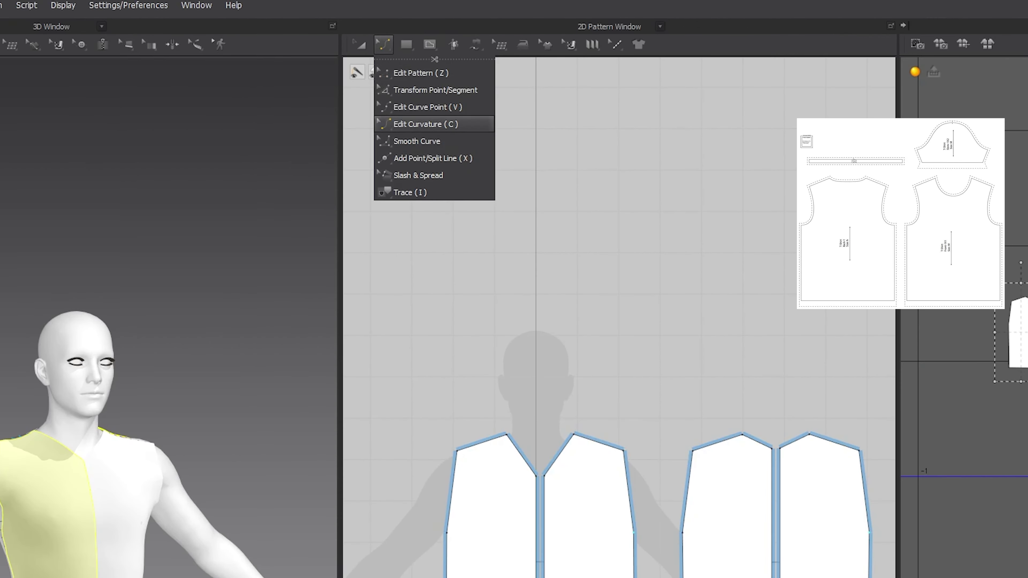
pyautogui.click(492, 78)
pyautogui.click(520, 316)
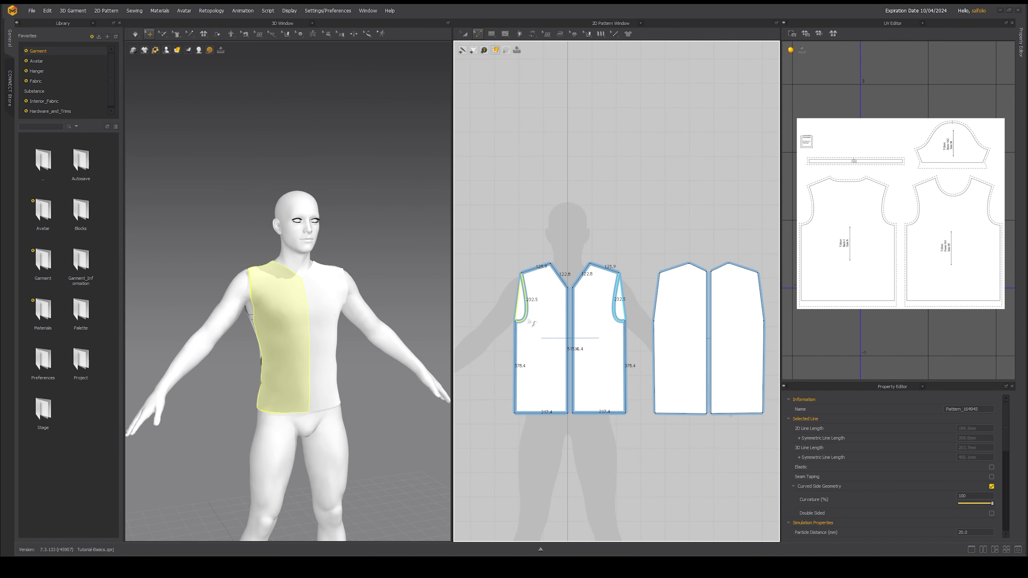
pyautogui.moveTo(529, 321); pyautogui.dragTo(527, 319)
pyautogui.click(659, 313)
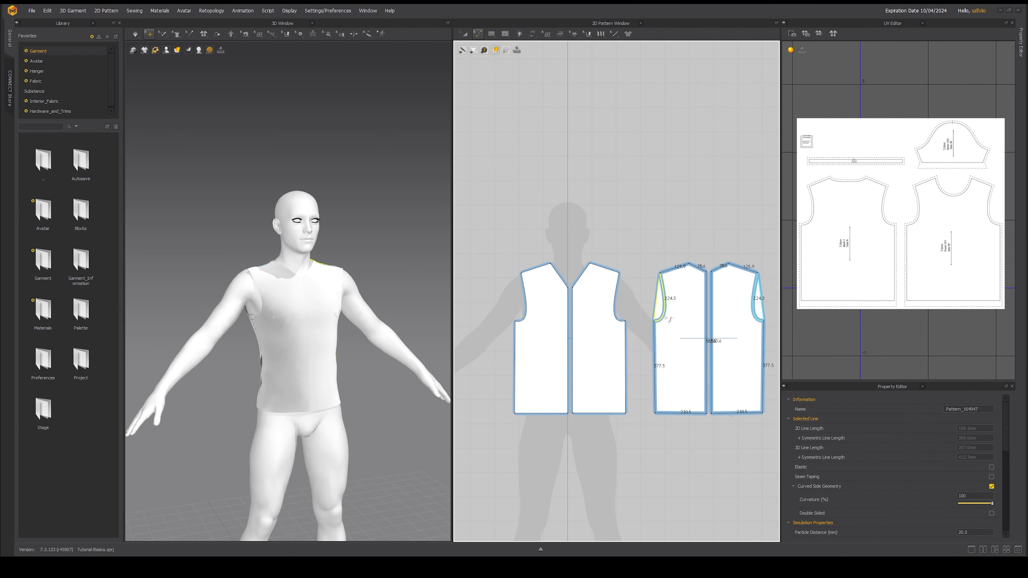
# Curve the front and back neckline edges into rounded necklines
pyautogui.moveTo(549, 275); pyautogui.dragTo(542, 286)
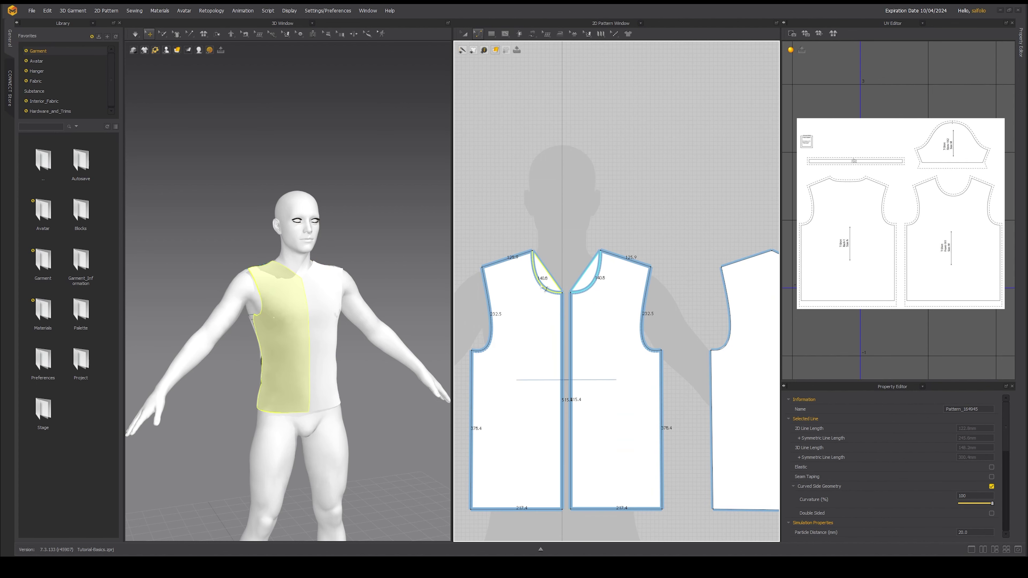
pyautogui.moveTo(696, 308); pyautogui.dragTo(623, 308, button='middle')
pyautogui.moveTo(587, 277); pyautogui.dragTo(585, 286)
# Simulate the reshaped garment and examine its armholes and neckline from the front and back
pyautogui.scroll(-4, 585, 337)
pyautogui.moveTo(583, 346); pyautogui.dragTo(652, 334, button='middle')
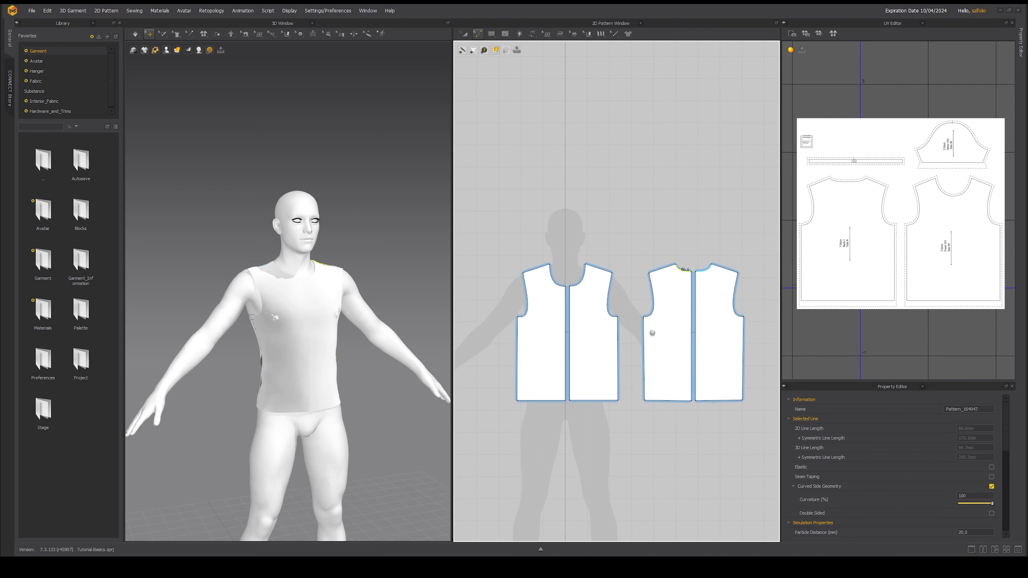
pyautogui.click(136, 34)
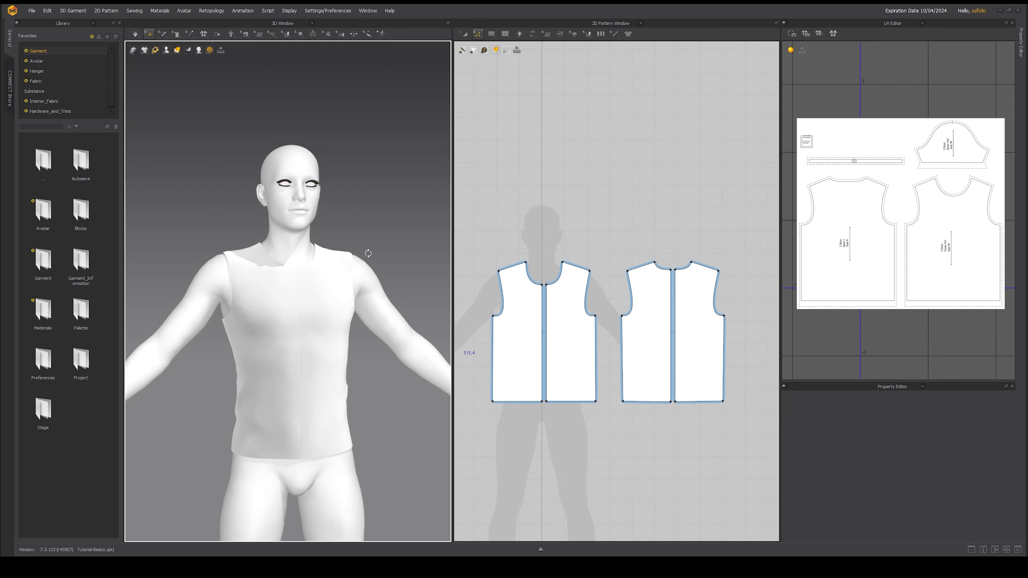
pyautogui.moveTo(367, 252); pyautogui.dragTo(306, 348, button='right')
pyautogui.scroll(4, 346, 261)
pyautogui.scroll(-3, 361, 294)
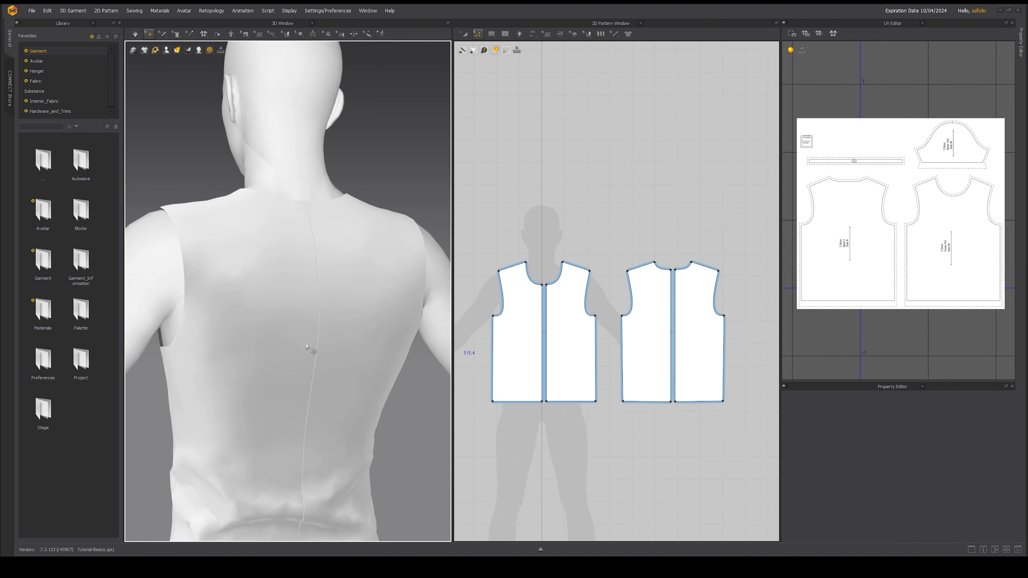
pyautogui.moveTo(409, 305); pyautogui.dragTo(265, 297, button='right')
# Merge the two front panels along their centre-front line
pyautogui.scroll(-3, 627, 307)
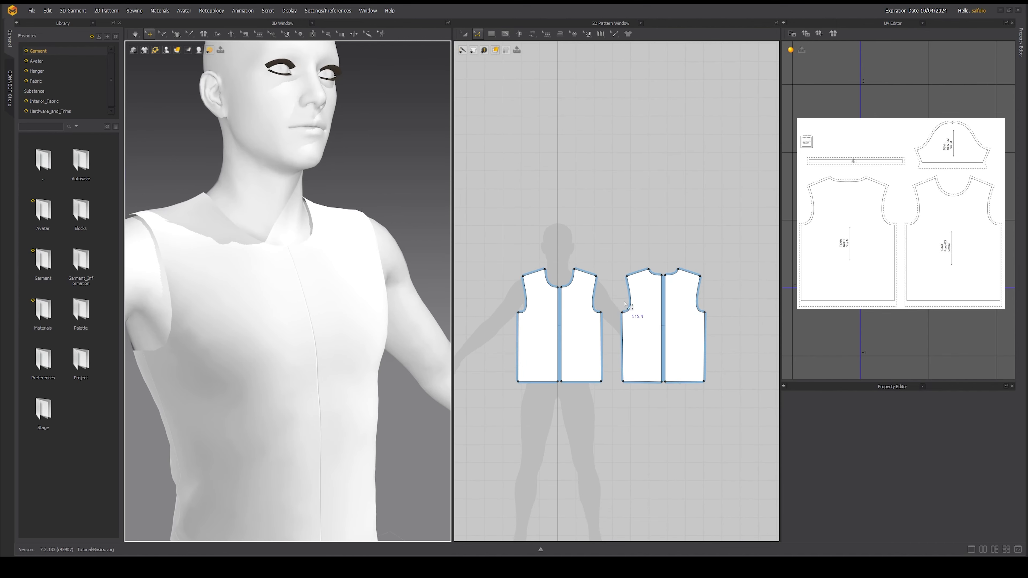
pyautogui.scroll(4, 603, 314)
pyautogui.moveTo(567, 318); pyautogui.dragTo(617, 319, button='middle')
pyautogui.scroll(3, 617, 320)
pyautogui.click(583, 310)
pyautogui.rightClick(583, 310)
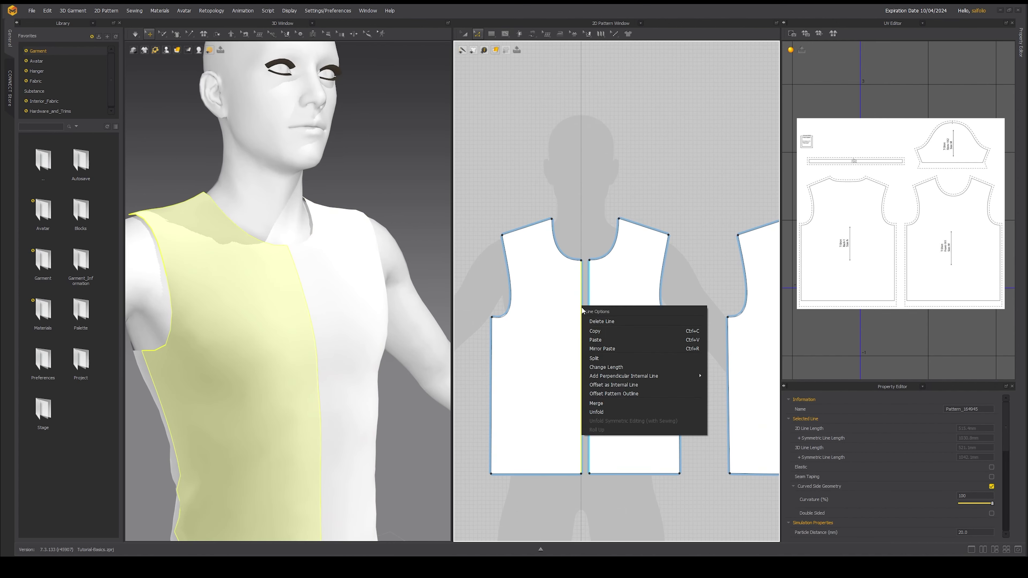
pyautogui.click(600, 403)
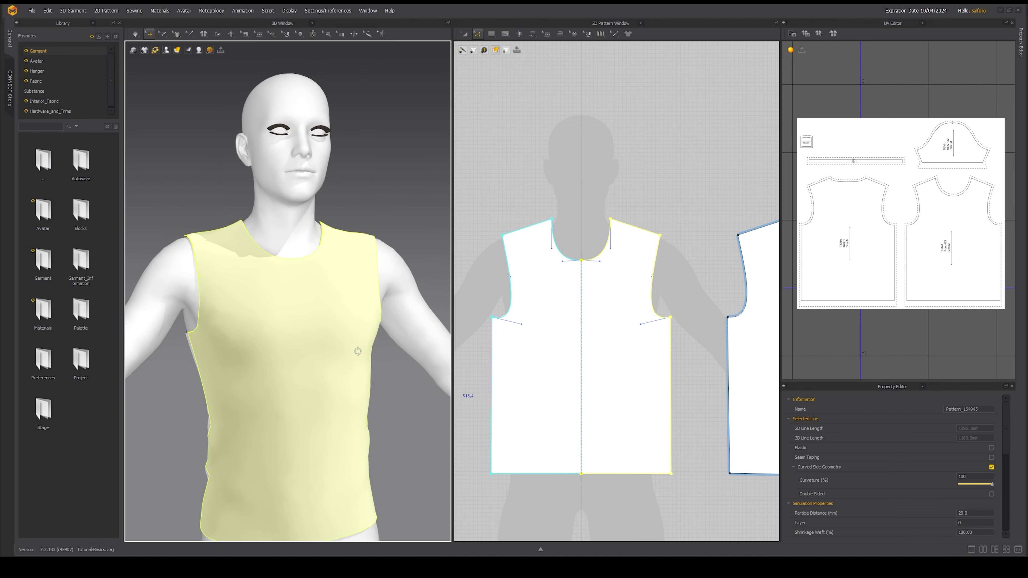
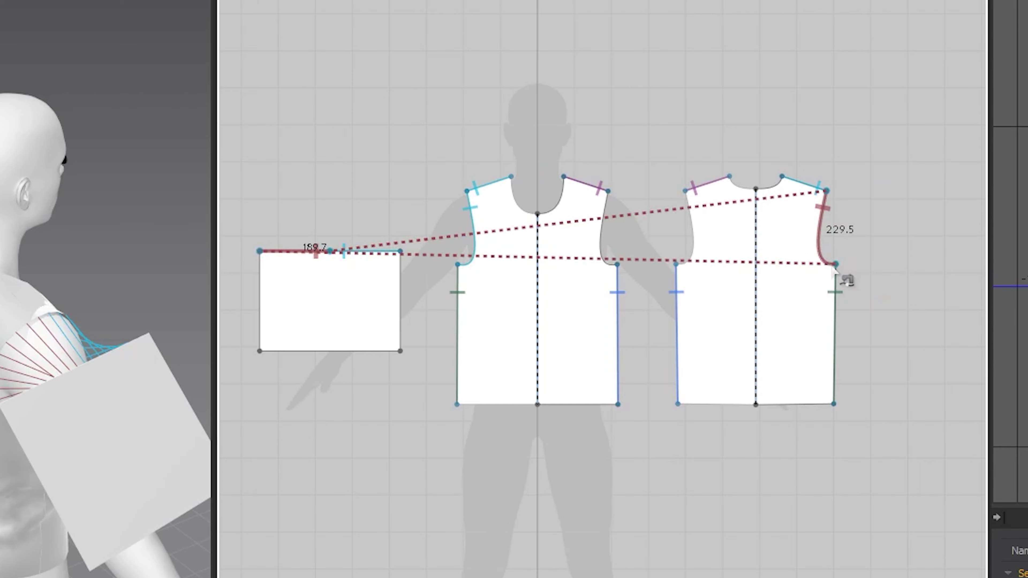
# Simulate the rectangular sleeve panel sewn to the armhole and examine its drape around the arm from front and back
pyautogui.moveTo(336, 246)
pyautogui.mouseDown(button='right')
pyautogui.moveTo(317, 278)
pyautogui.moveTo(343, 272)
pyautogui.moveTo(344, 261)
pyautogui.mouseUp(button='right')
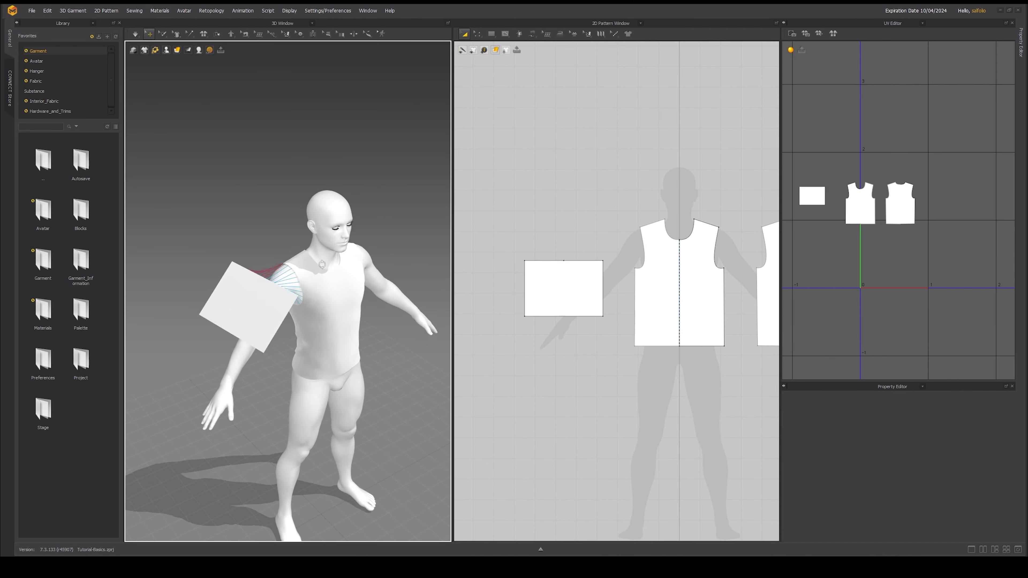
pyautogui.scroll(2, 316, 278)
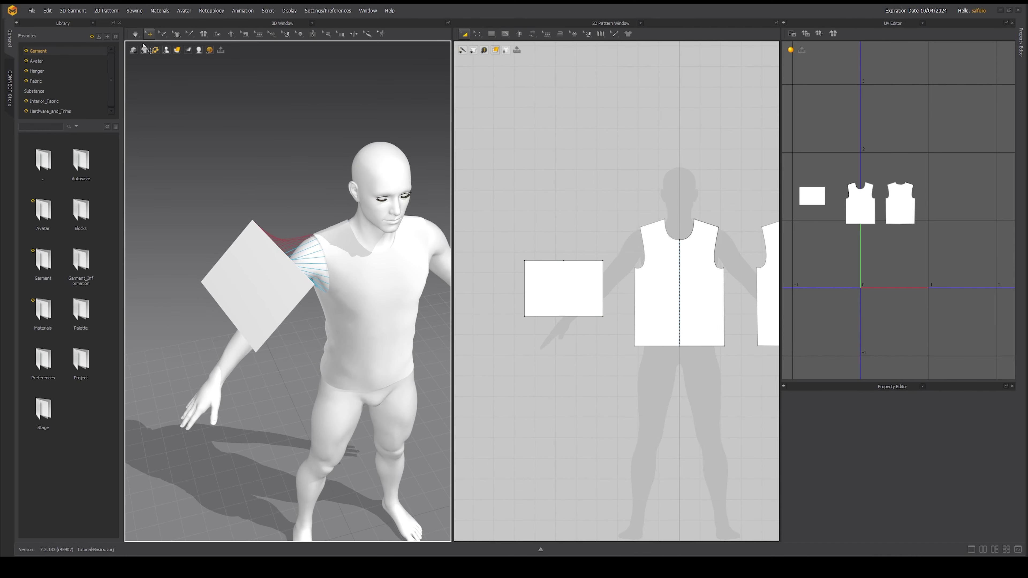
pyautogui.click(135, 34)
pyautogui.click(268, 271)
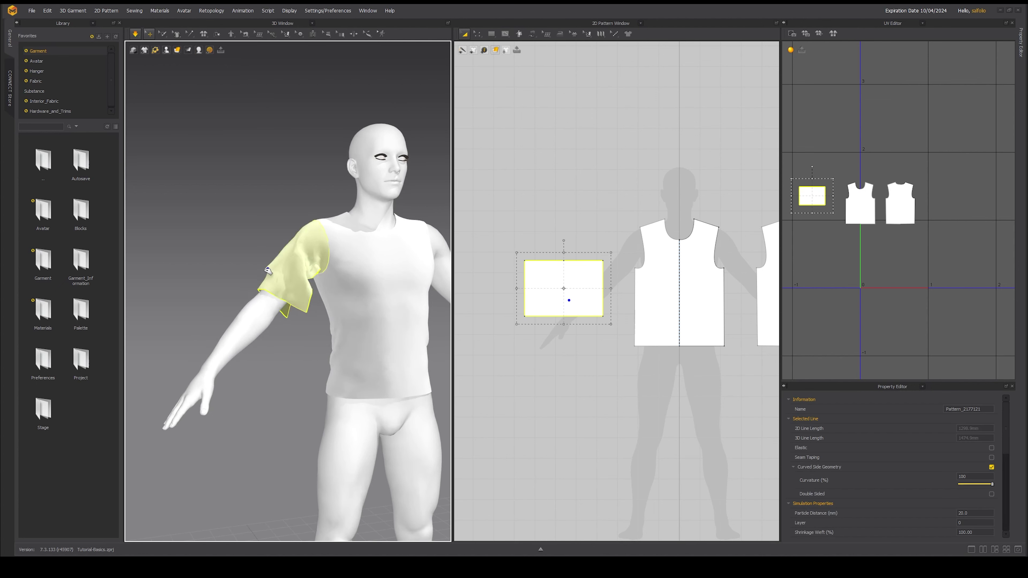
pyautogui.moveTo(268, 271); pyautogui.dragTo(401, 229, button='right')
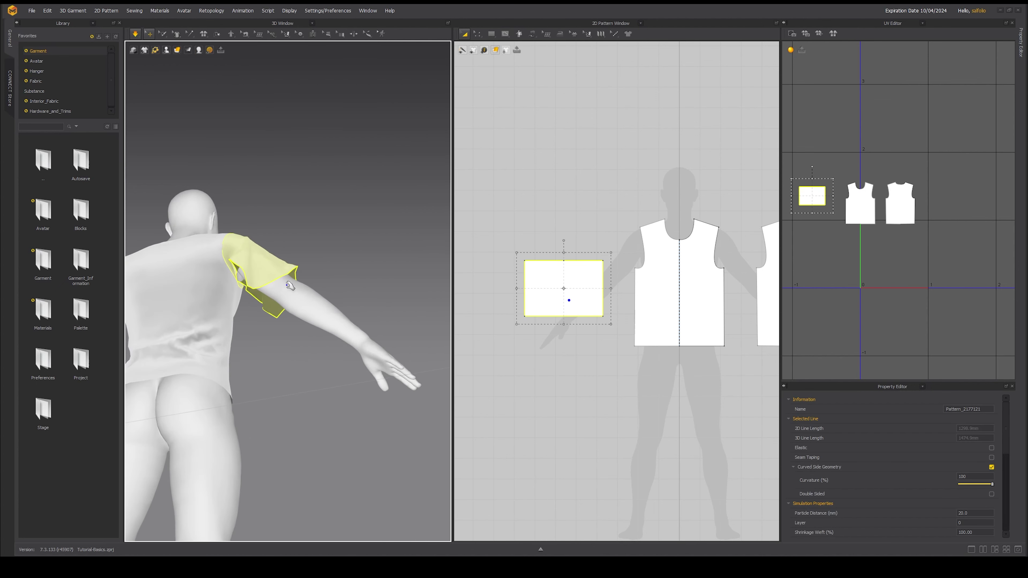
pyautogui.moveTo(280, 287); pyautogui.dragTo(301, 318, button='right')
# Sew the sleeve panel's two side edges together to close the sleeve, and simulate it around the arm
pyautogui.click(533, 34)
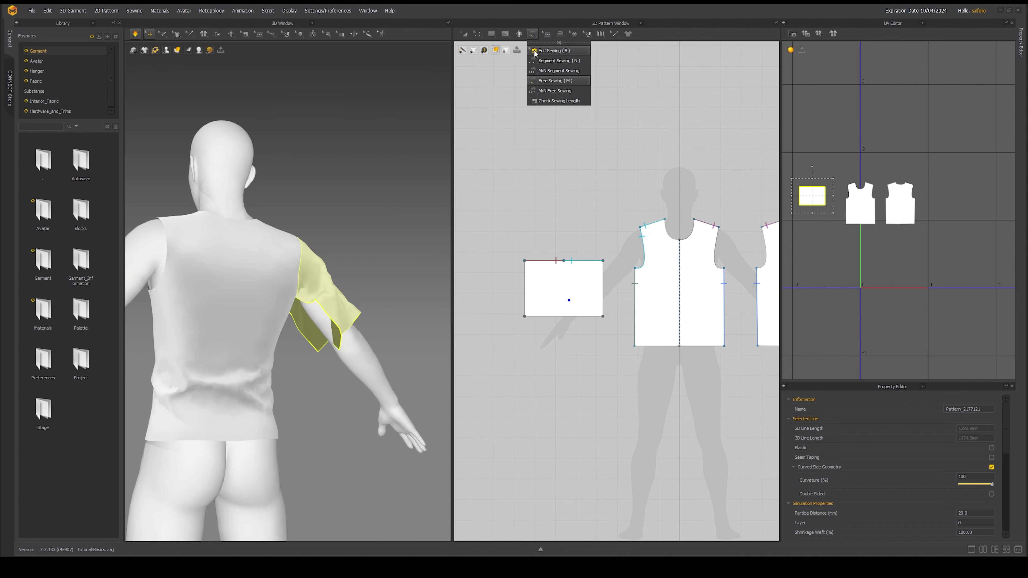
pyautogui.click(525, 276)
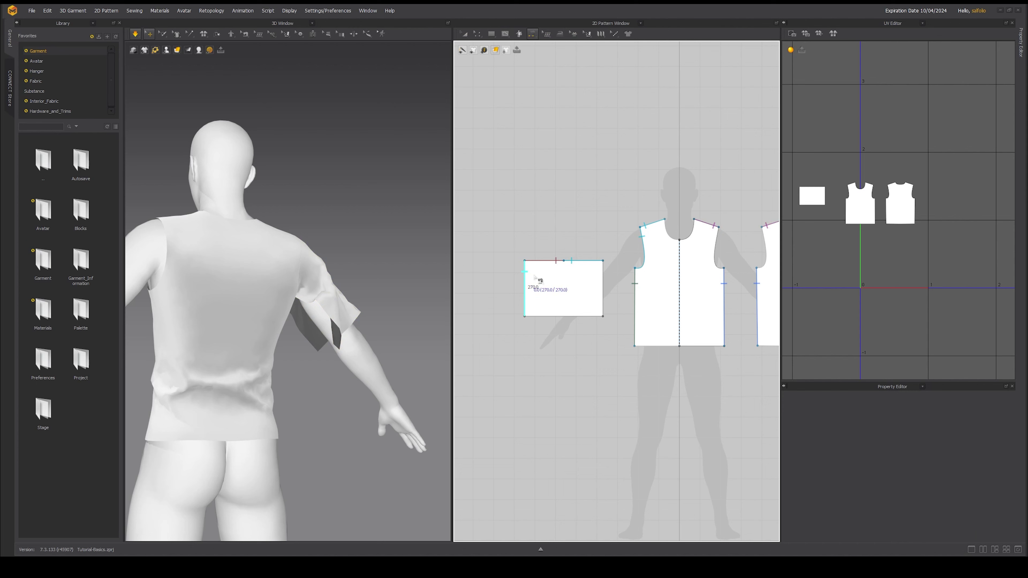
pyautogui.click(601, 277)
pyautogui.click(135, 34)
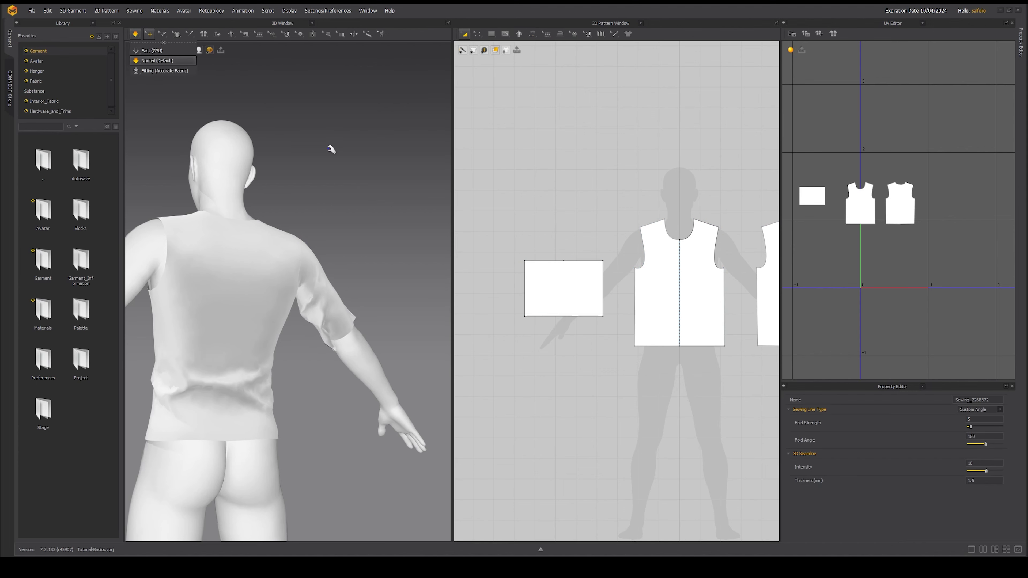
# Clone the sleeve as a symmetric pattern with sewing, place it beyond the back panel, and simulate it onto the other arm
pyautogui.moveTo(329, 146); pyautogui.dragTo(280, 181, button='right')
pyautogui.rightClick(526, 266)
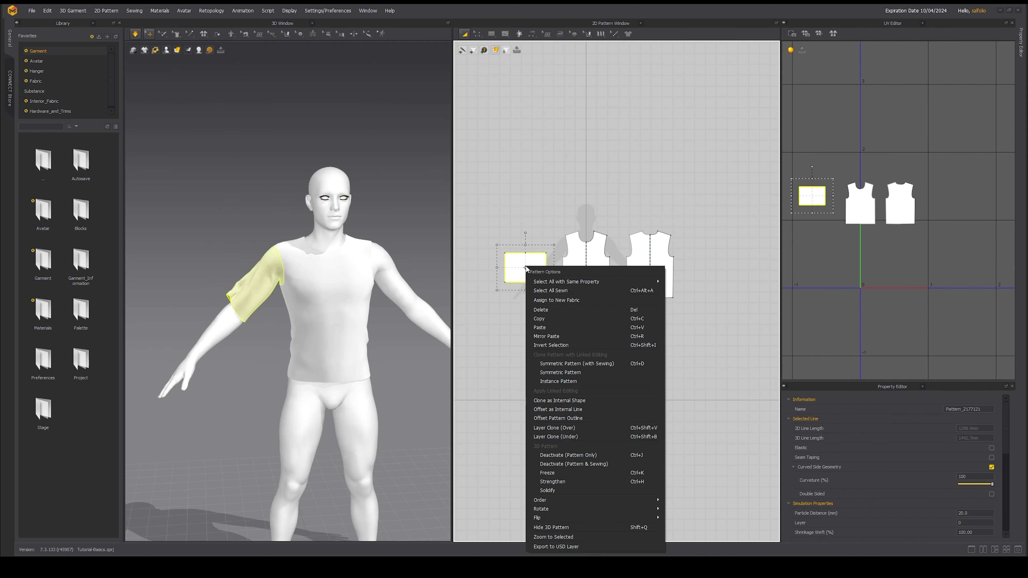
pyautogui.click(574, 364)
pyautogui.click(712, 268)
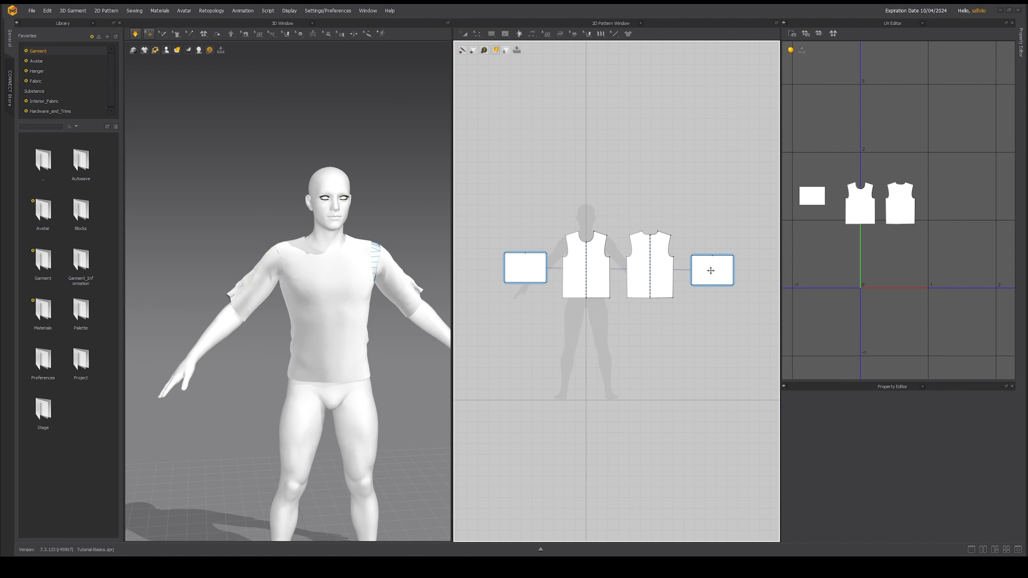
pyautogui.moveTo(341, 263); pyautogui.dragTo(327, 255, button='right')
pyautogui.click(135, 34)
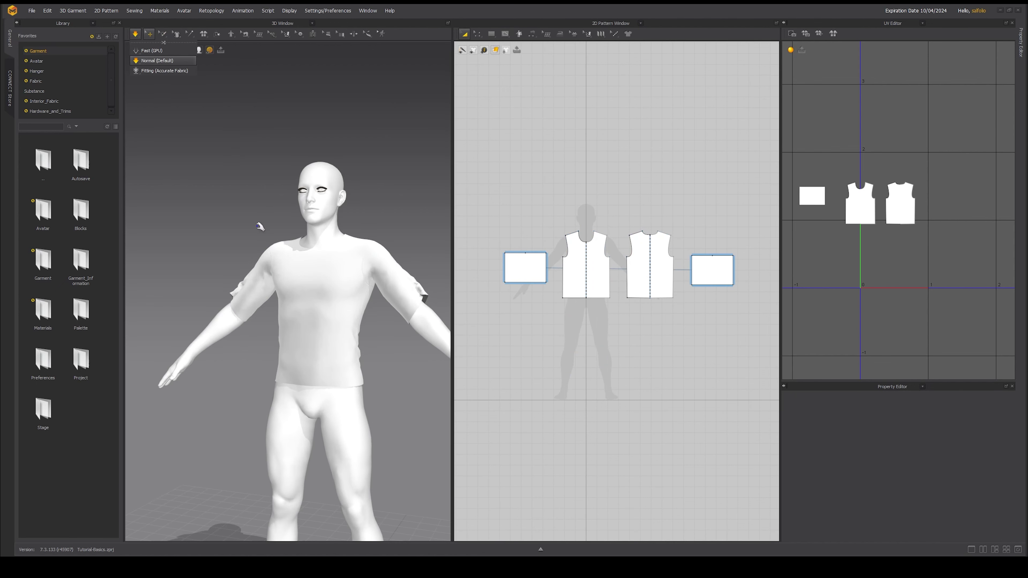
# Examine how both sleeves fit at the shoulders and how the sleeve panel's top edge is sewn to the armholes
pyautogui.moveTo(260, 227); pyautogui.dragTo(304, 280, button='right')
pyautogui.scroll(5, 541, 260)
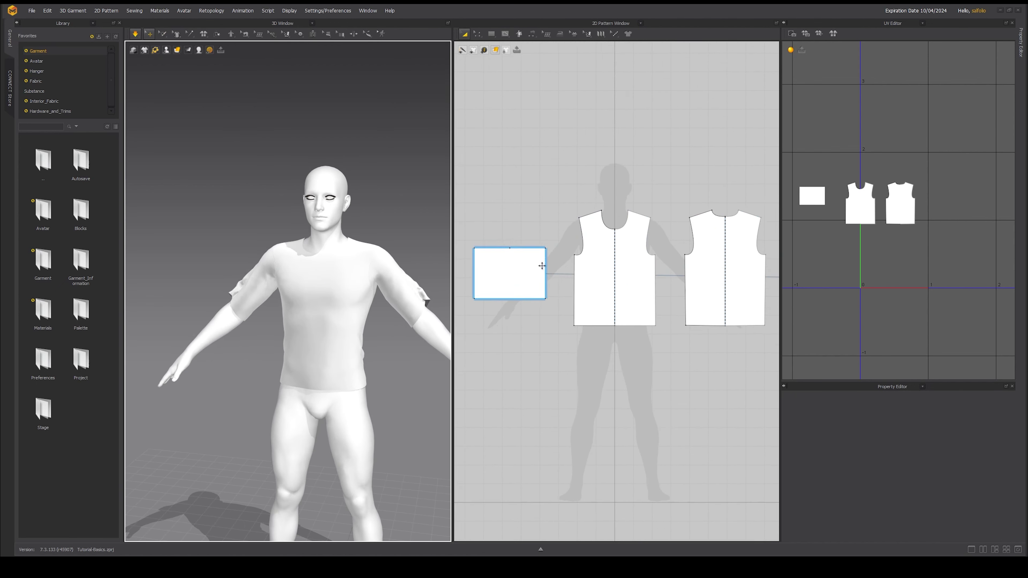
pyautogui.moveTo(542, 263); pyautogui.dragTo(579, 267, button='middle')
pyautogui.scroll(-2, 578, 268)
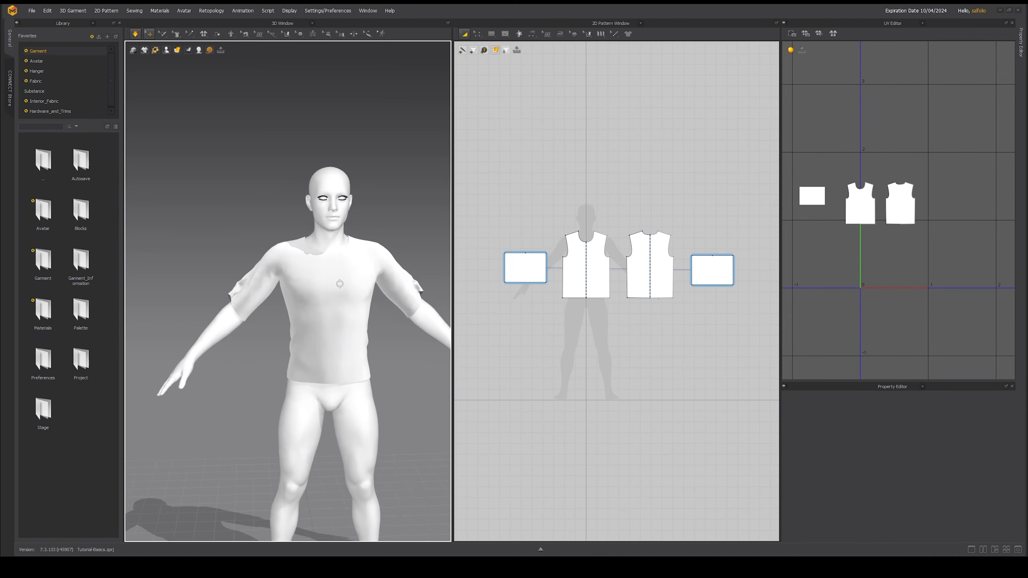
pyautogui.moveTo(340, 284); pyautogui.dragTo(322, 283, button='right')
pyautogui.scroll(5, 548, 263)
pyautogui.moveTo(510, 282); pyautogui.dragTo(560, 284, button='middle')
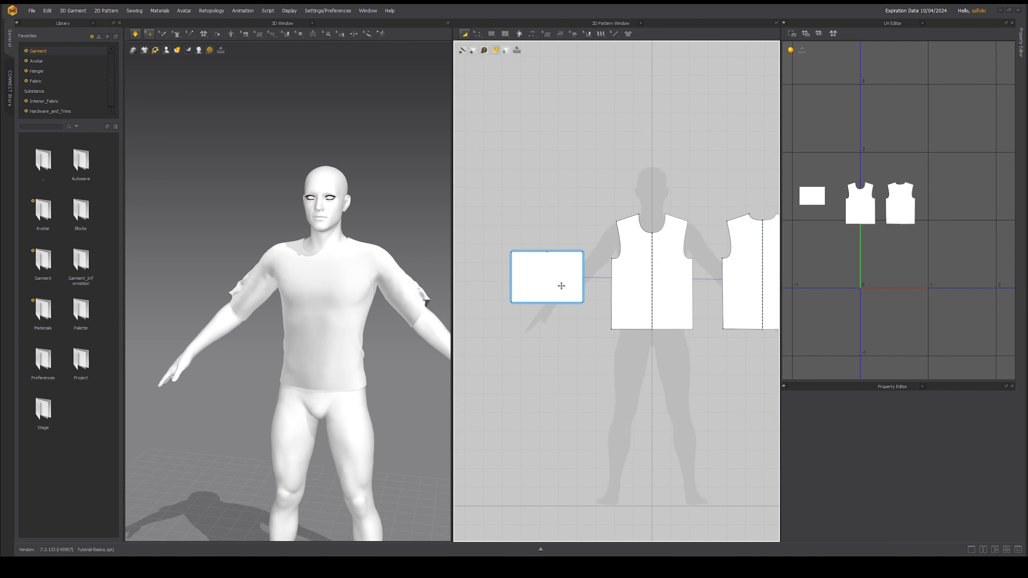
pyautogui.scroll(-2, 563, 284)
pyautogui.scroll(1, 406, 296)
pyautogui.press('n')
pyautogui.moveTo(406, 296); pyautogui.dragTo(421, 287, button='right')
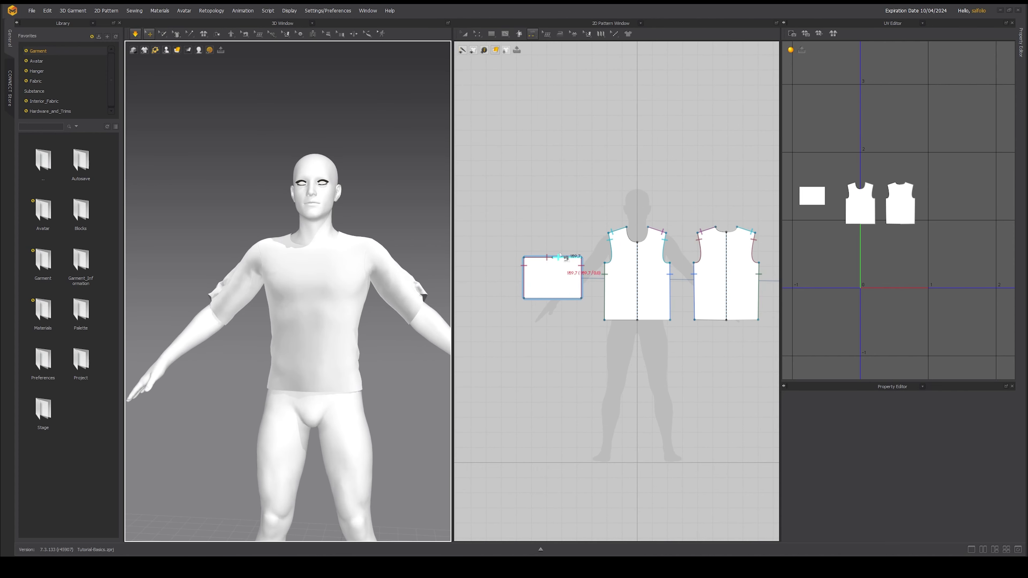
# Raise the middle point of the sleeve panel's top edge by about 100 mm to form a peaked sleeve cap
pyautogui.scroll(3, 572, 249)
pyautogui.moveTo(560, 280); pyautogui.dragTo(610, 267, button='middle')
pyautogui.click(477, 34)
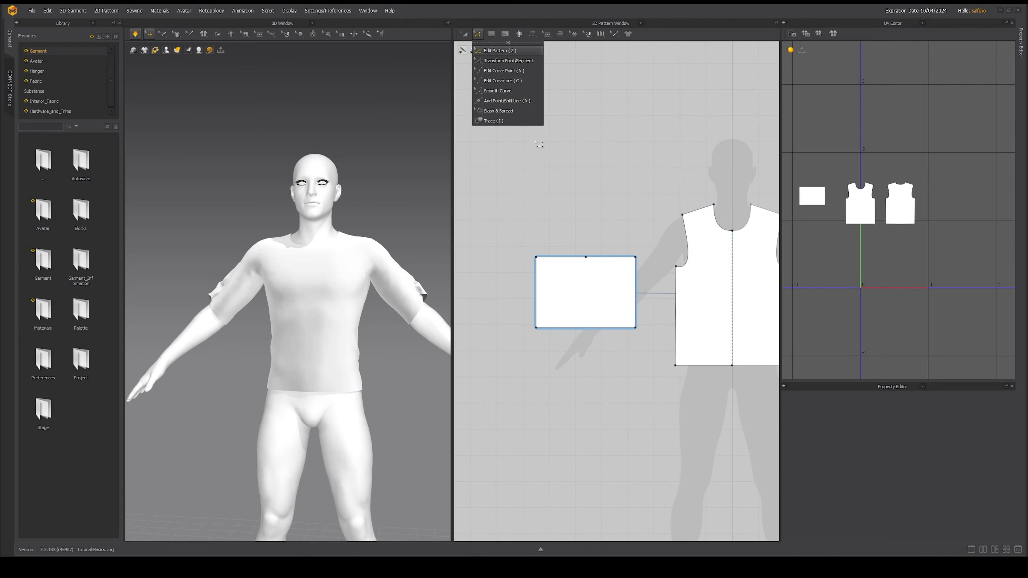
pyautogui.moveTo(586, 258); pyautogui.dragTo(592, 233)
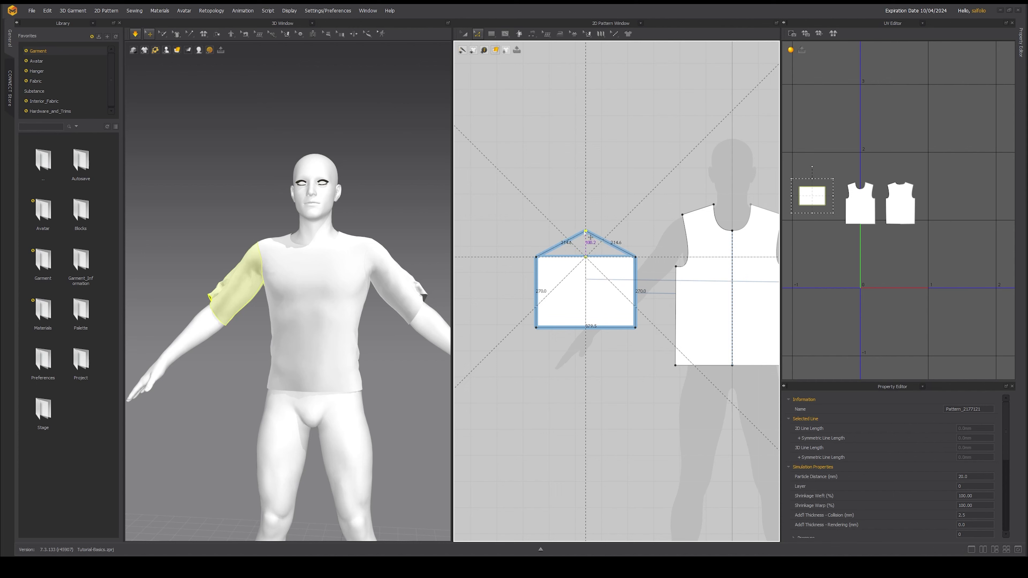
pyautogui.scroll(-2, 605, 249)
pyautogui.scroll(3, 603, 243)
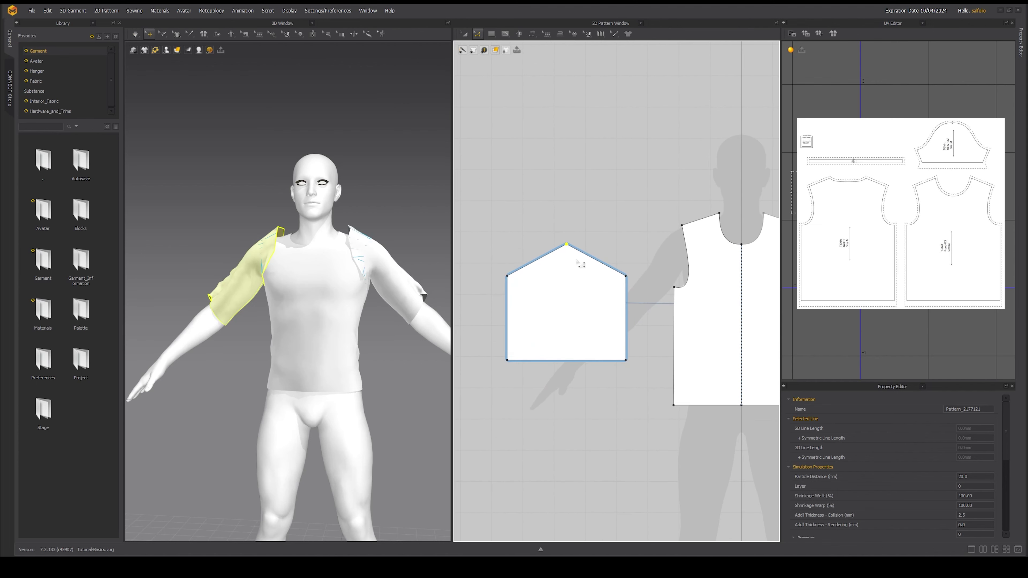
# Round the peak of the sleeve cap with Smooth Curve and simulate the reshaped sleeves on the avatar
pyautogui.click(475, 35)
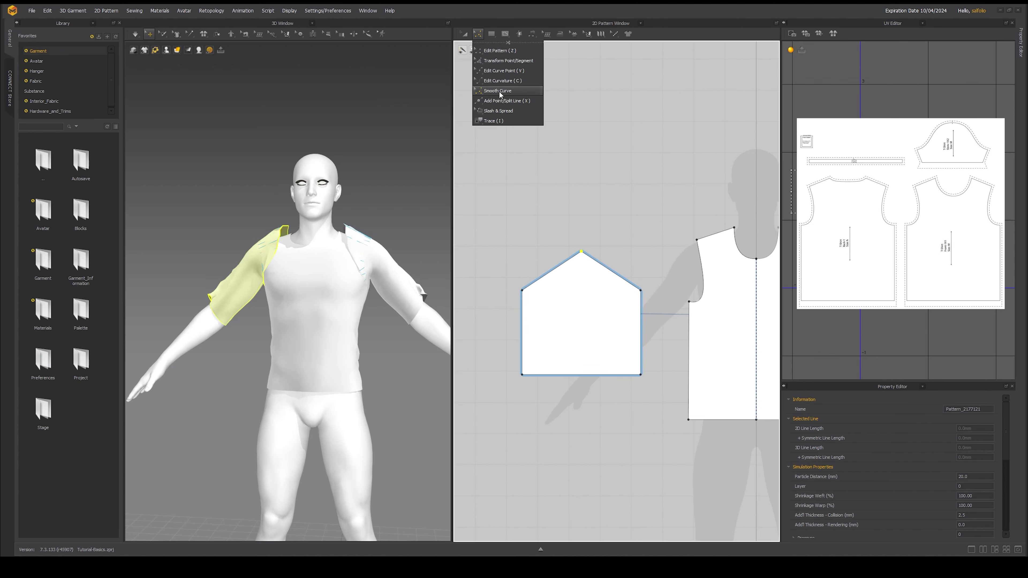
pyautogui.click(503, 91)
pyautogui.moveTo(581, 253); pyautogui.dragTo(580, 286)
pyautogui.scroll(-2, 323, 183)
pyautogui.click(136, 34)
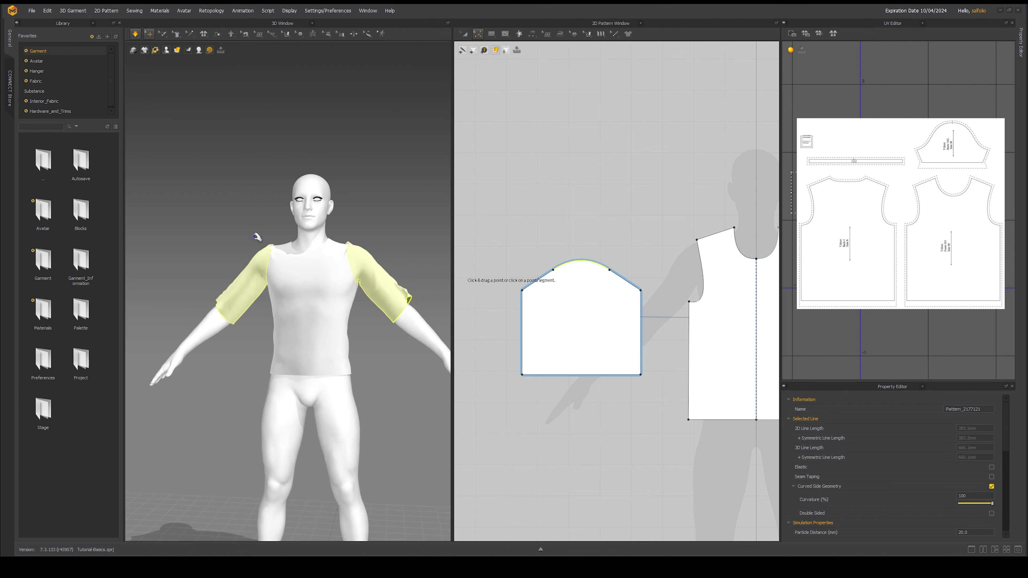
pyautogui.moveTo(256, 236); pyautogui.dragTo(269, 249, button='right')
pyautogui.moveTo(256, 260); pyautogui.dragTo(234, 278)
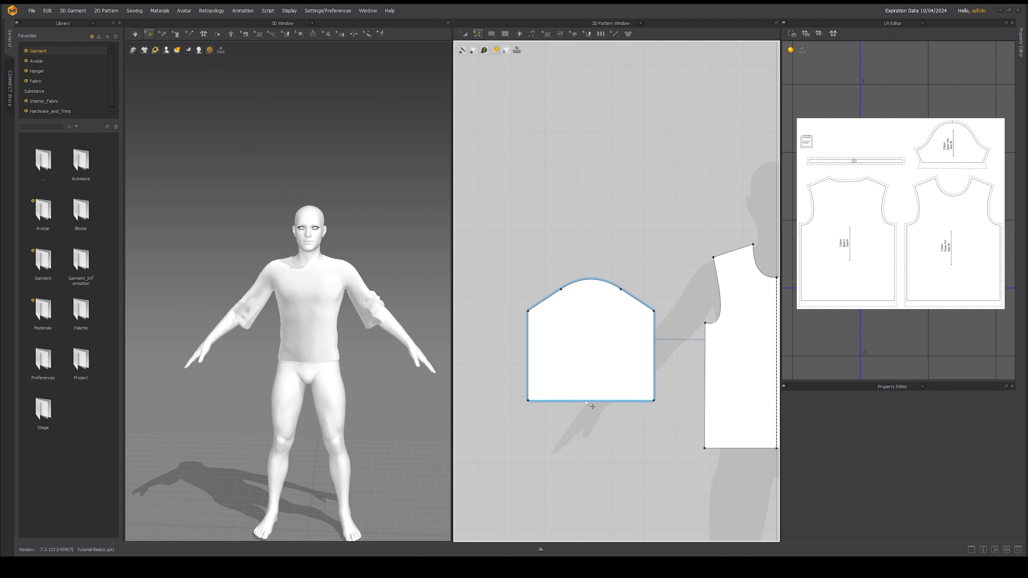
# Shorten the sleeve panel by raising its hem edge, and taper it by moving both hem corners slightly inward
pyautogui.moveTo(587, 402); pyautogui.dragTo(587, 362)
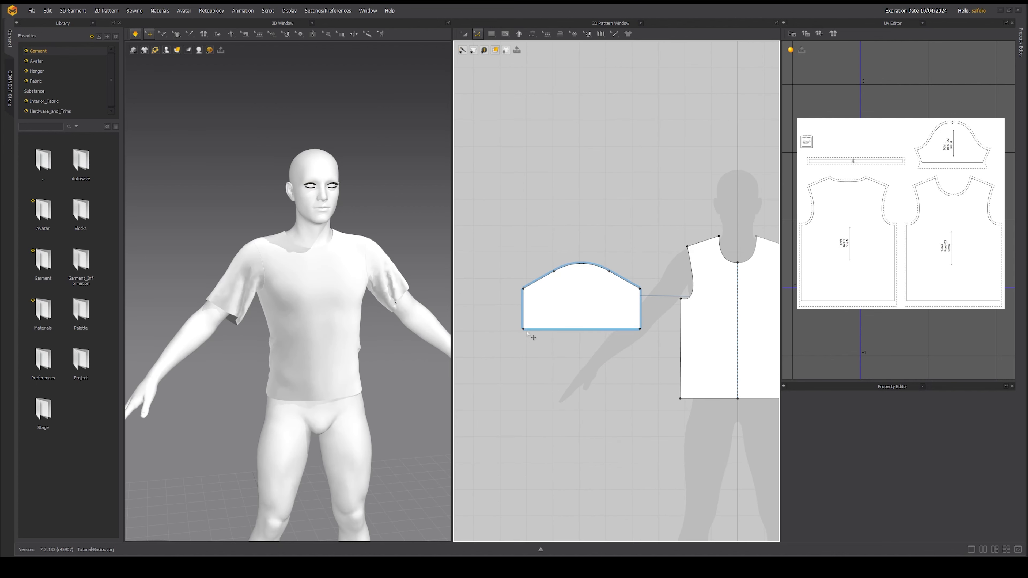
pyautogui.moveTo(523, 329); pyautogui.dragTo(536, 336)
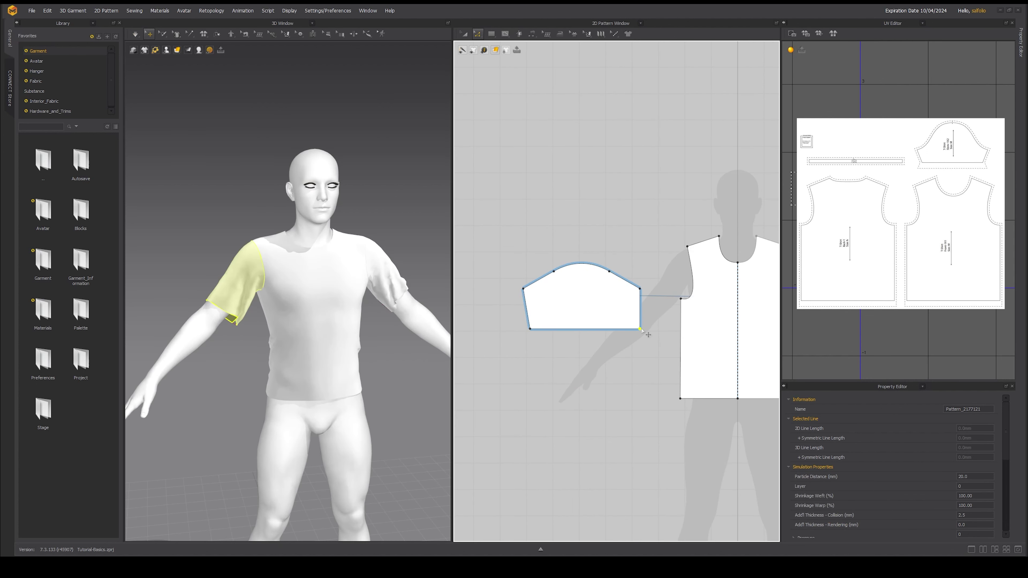
pyautogui.moveTo(640, 329); pyautogui.dragTo(637, 331)
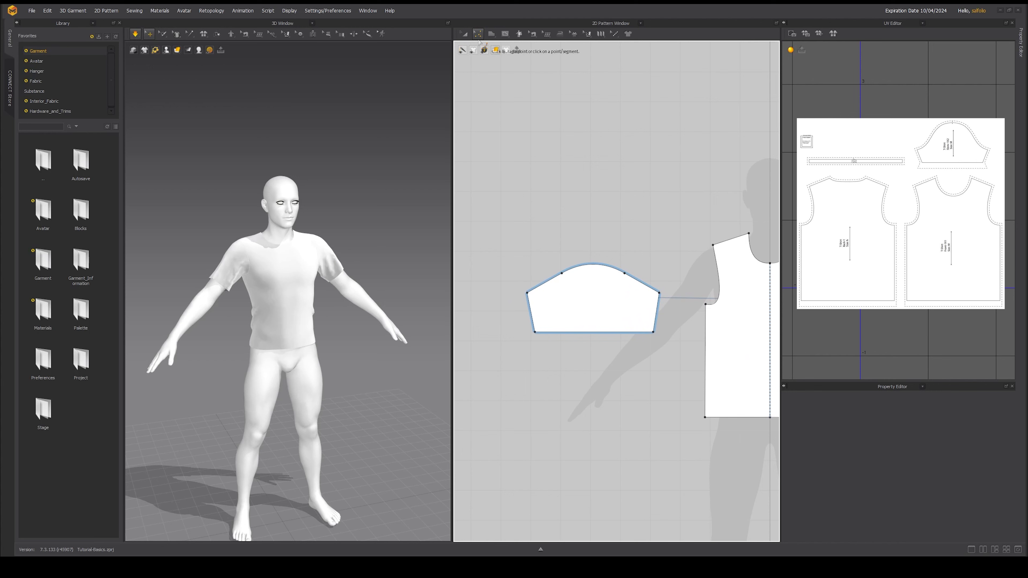
# Bend the straight segments on either side of the sleeve cap inward into concave curves with Edit Curve Point
pyautogui.click(478, 33)
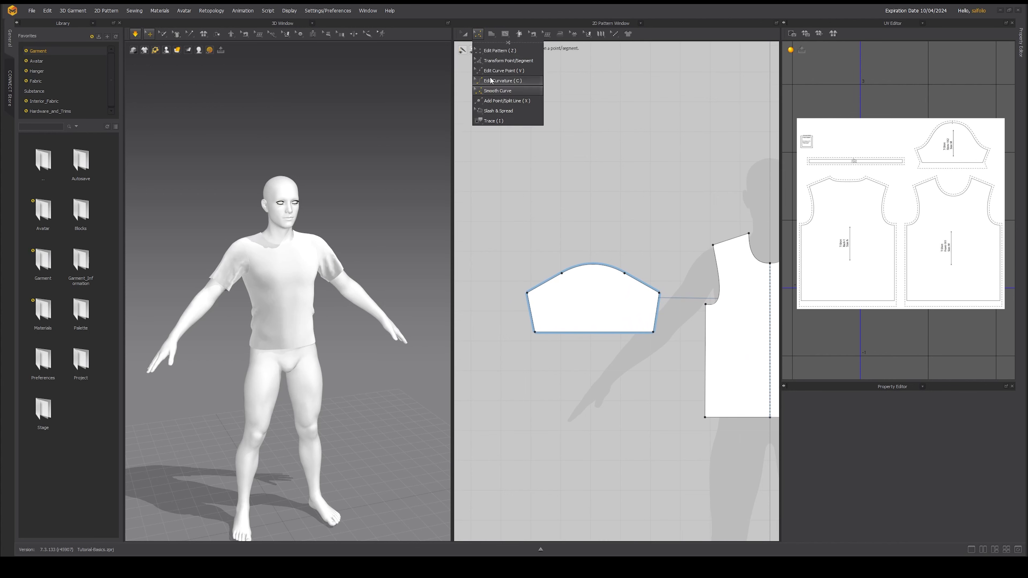
pyautogui.click(494, 71)
pyautogui.scroll(2, 541, 287)
pyautogui.moveTo(544, 283); pyautogui.dragTo(550, 292)
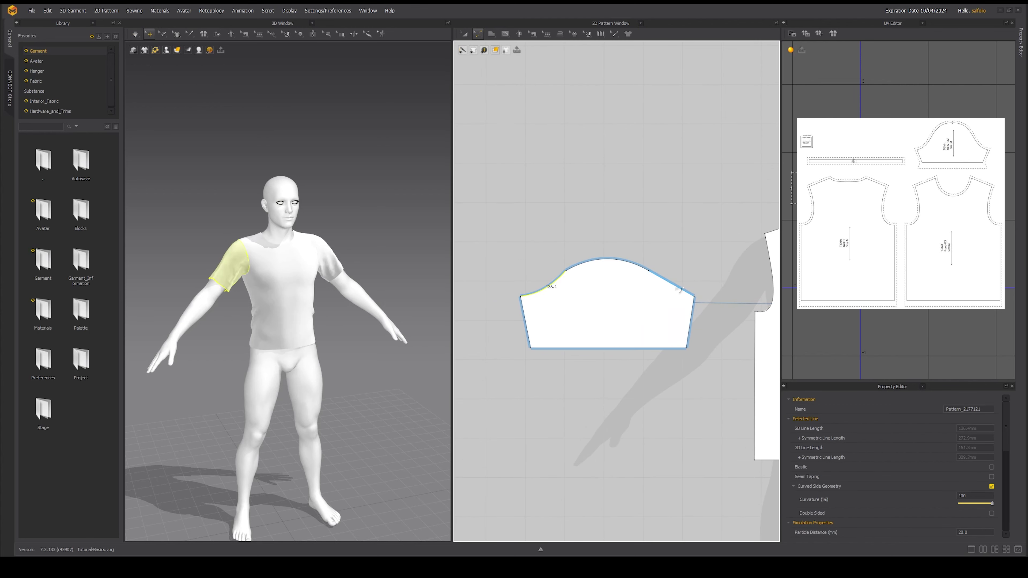
pyautogui.moveTo(671, 283); pyautogui.dragTo(676, 293)
# Smooth the two points where the rounded sleeve cap meets the concave segments
pyautogui.moveTo(566, 270); pyautogui.dragTo(576, 283)
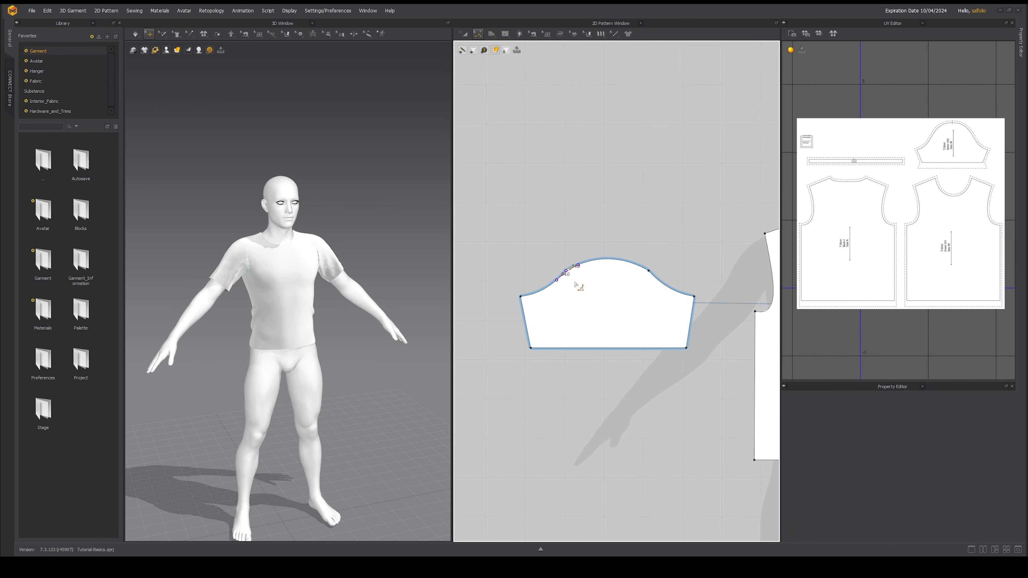
pyautogui.click(644, 285)
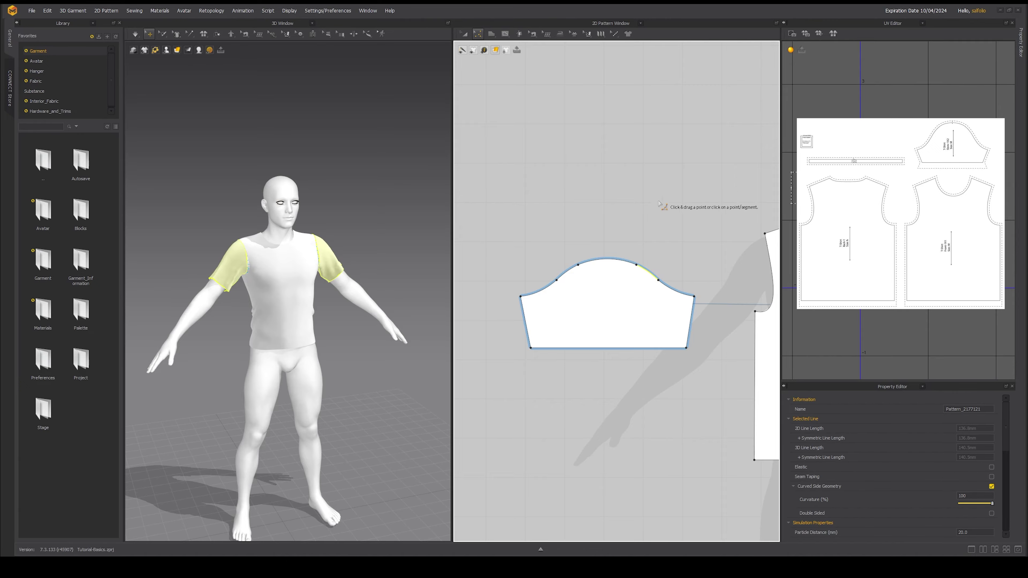
pyautogui.scroll(-2, 587, 239)
pyautogui.press('Escape')
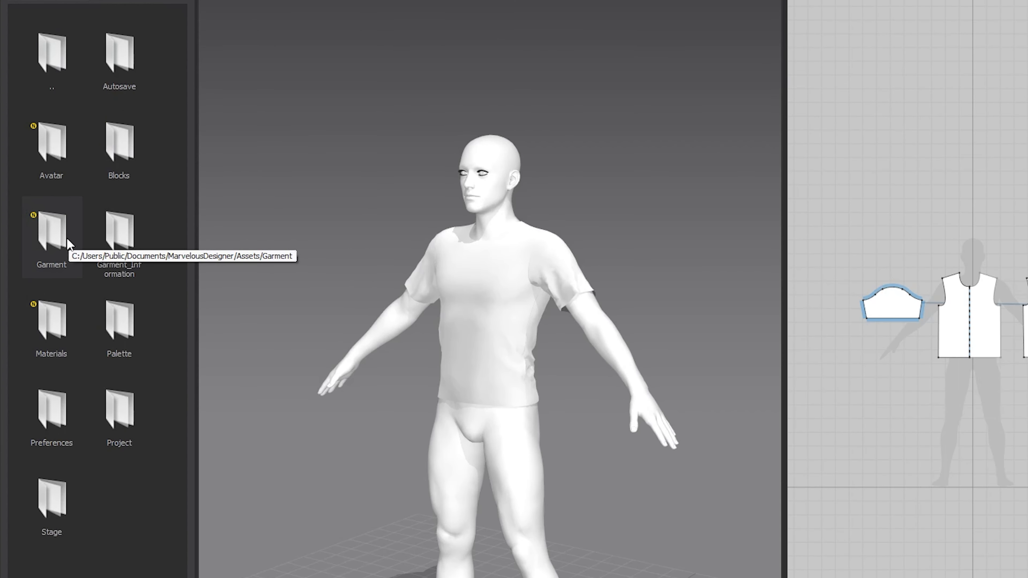
# Open the library's Garment folder and look over the ready-made garments
pyautogui.doubleClick(67, 239)
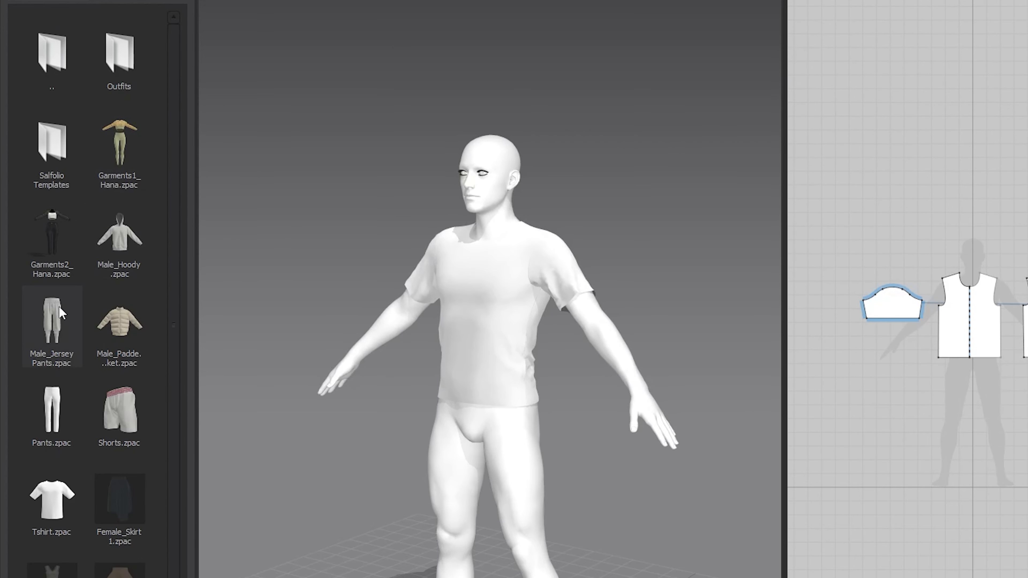
pyautogui.moveTo(74, 317)
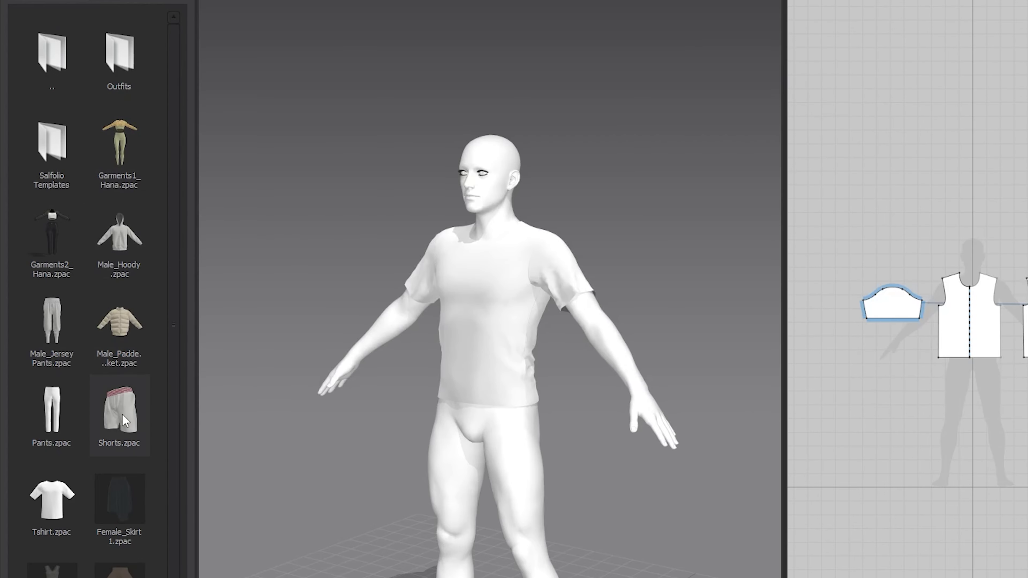
pyautogui.moveTo(110, 420)
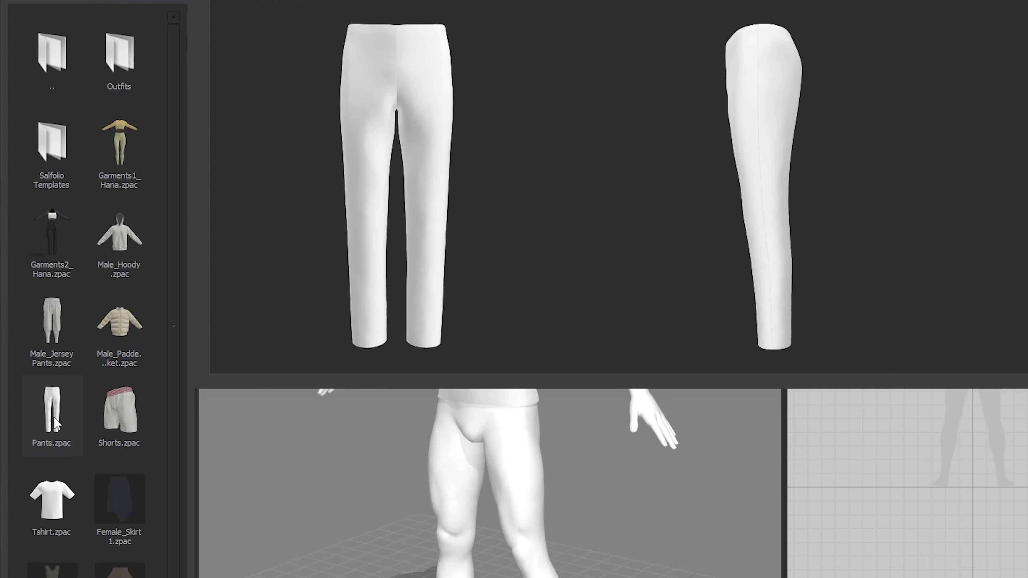
pyautogui.scroll(-2, 54, 417)
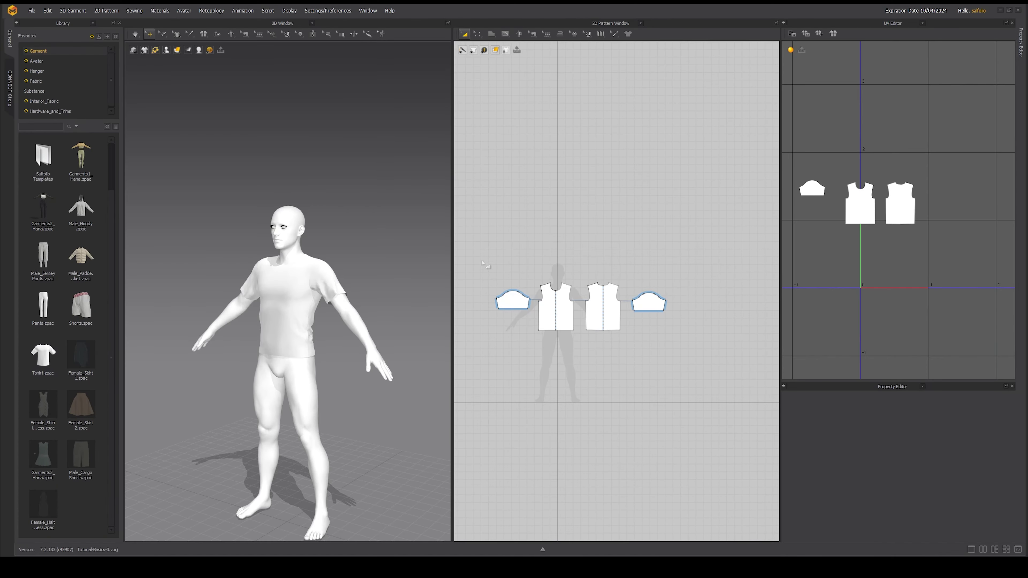
# Delete all the pattern pieces and load the ready-made Tshirt.zpac garment from the library
pyautogui.moveTo(481, 259); pyautogui.dragTo(689, 354)
pyautogui.press('Delete')
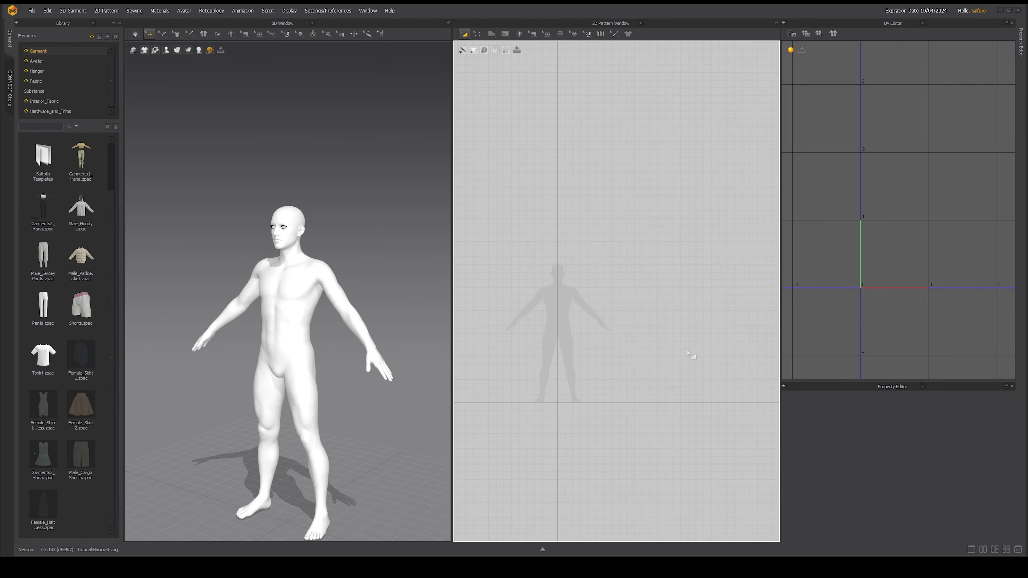
pyautogui.doubleClick(45, 353)
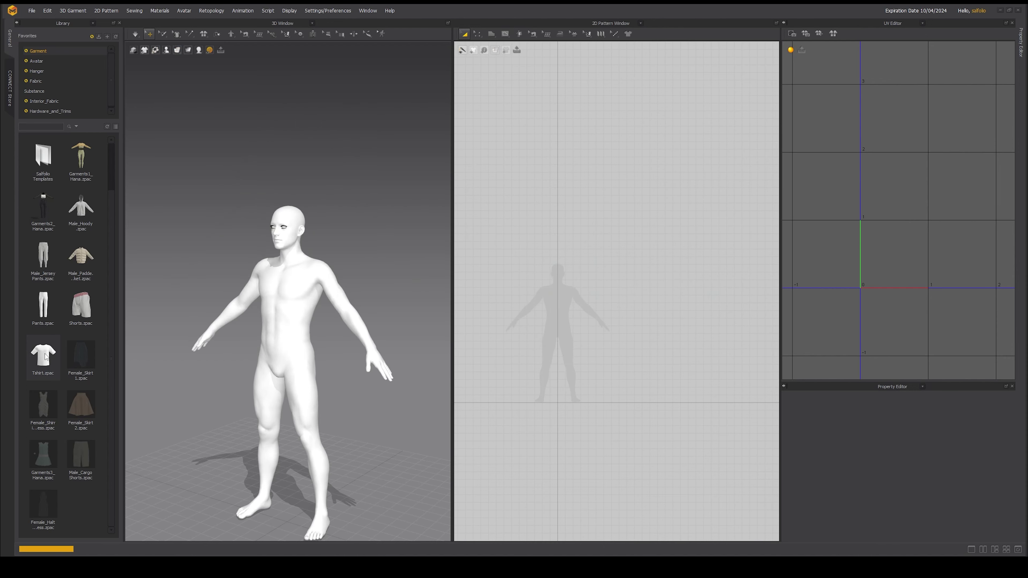
pyautogui.scroll(-3, 421, 258)
pyautogui.scroll(-4, 532, 310)
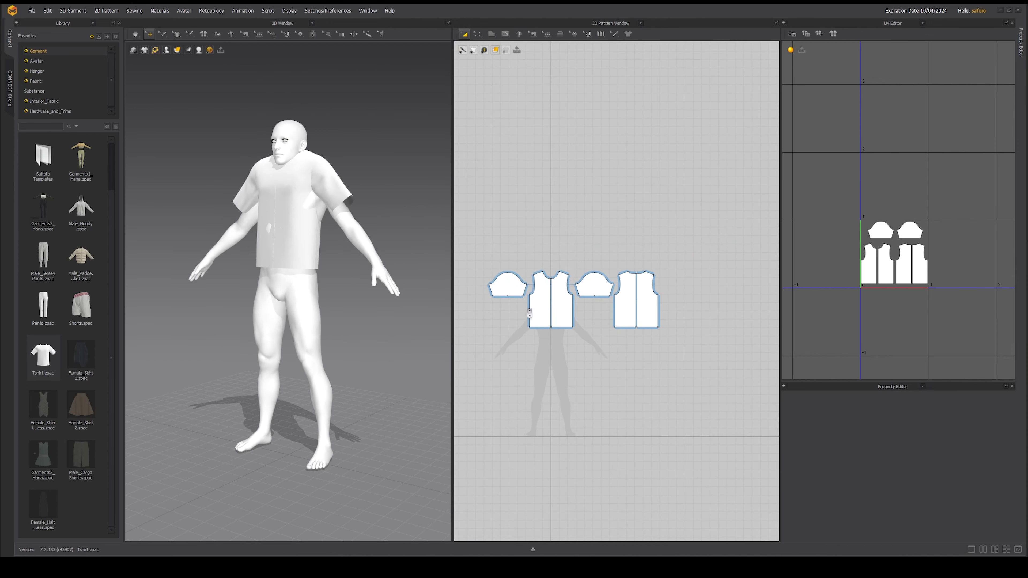
# Shift all pieces of the loaded T-shirt slightly forward on the avatar in 3D and simulate the garment
pyautogui.scroll(-1, 358, 287)
pyautogui.moveTo(357, 288); pyautogui.dragTo(353, 331, button='middle')
pyautogui.moveTo(491, 268); pyautogui.dragTo(690, 352)
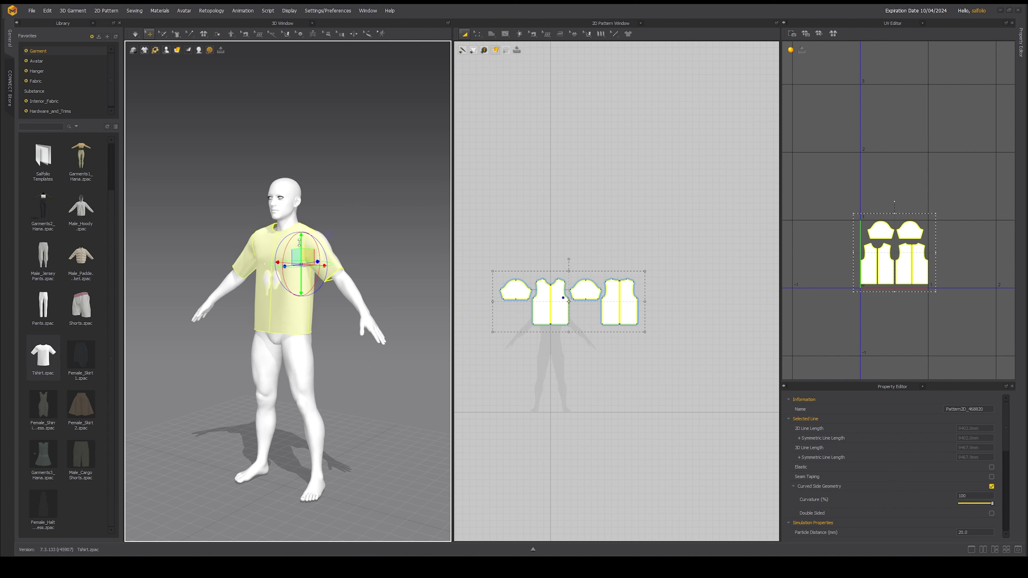
pyautogui.moveTo(301, 224); pyautogui.dragTo(263, 241, button='right')
pyautogui.moveTo(319, 263); pyautogui.dragTo(323, 263)
pyautogui.moveTo(324, 263); pyautogui.dragTo(374, 253, button='right')
pyautogui.click(134, 34)
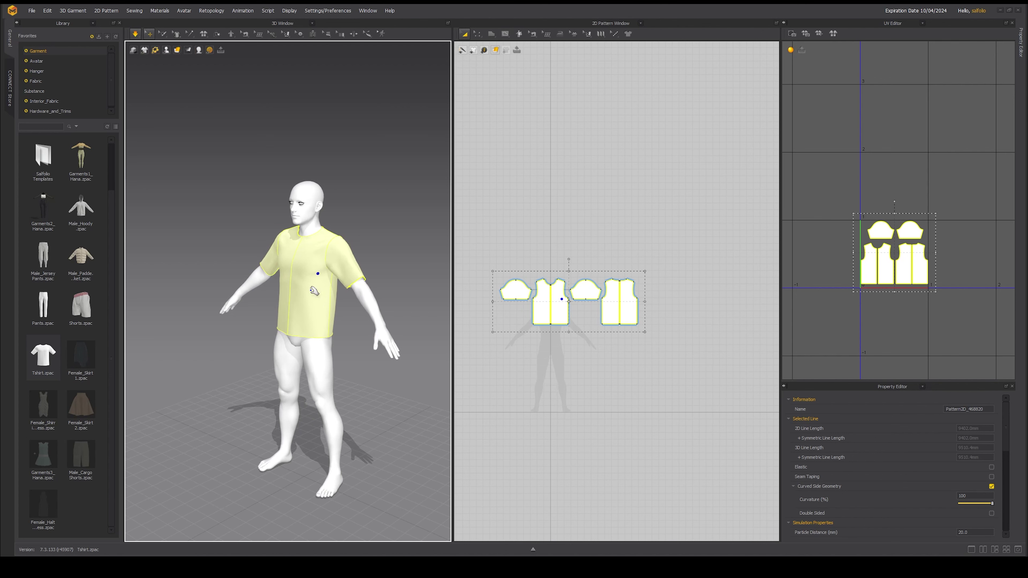
# Merge the two front panel halves along their shared centre line
pyautogui.moveTo(314, 320); pyautogui.dragTo(346, 309, button='right')
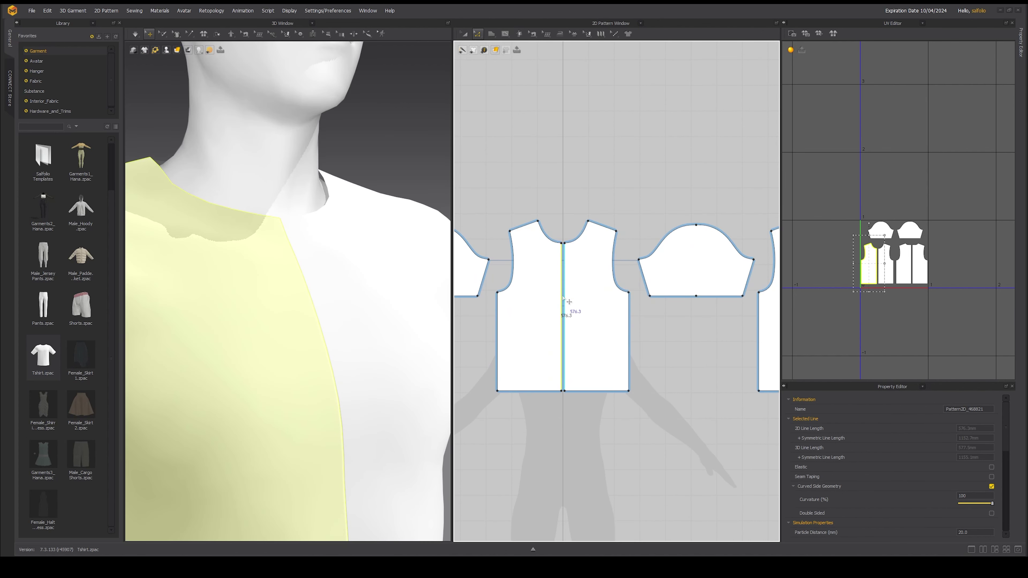
pyautogui.rightClick(562, 297)
pyautogui.click(594, 394)
# Merge the two back panel halves along their shared centre line
pyautogui.moveTo(662, 329); pyautogui.dragTo(548, 322, button='middle')
pyautogui.scroll(-2, 544, 324)
pyautogui.scroll(-3, 367, 279)
pyautogui.moveTo(324, 276); pyautogui.dragTo(245, 282, button='right')
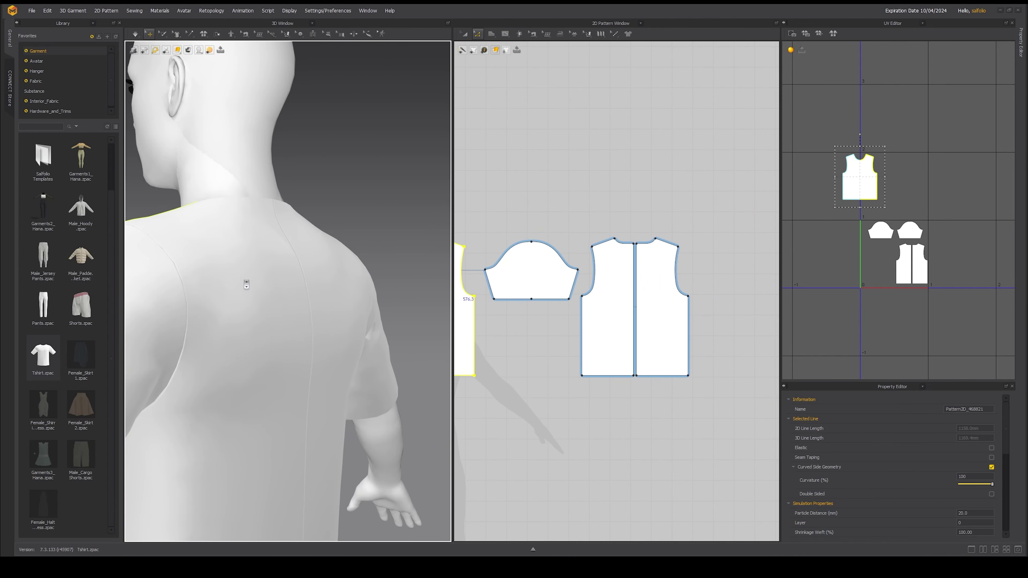
pyautogui.scroll(3, 285, 291)
pyautogui.click(634, 306)
pyautogui.rightClick(635, 305)
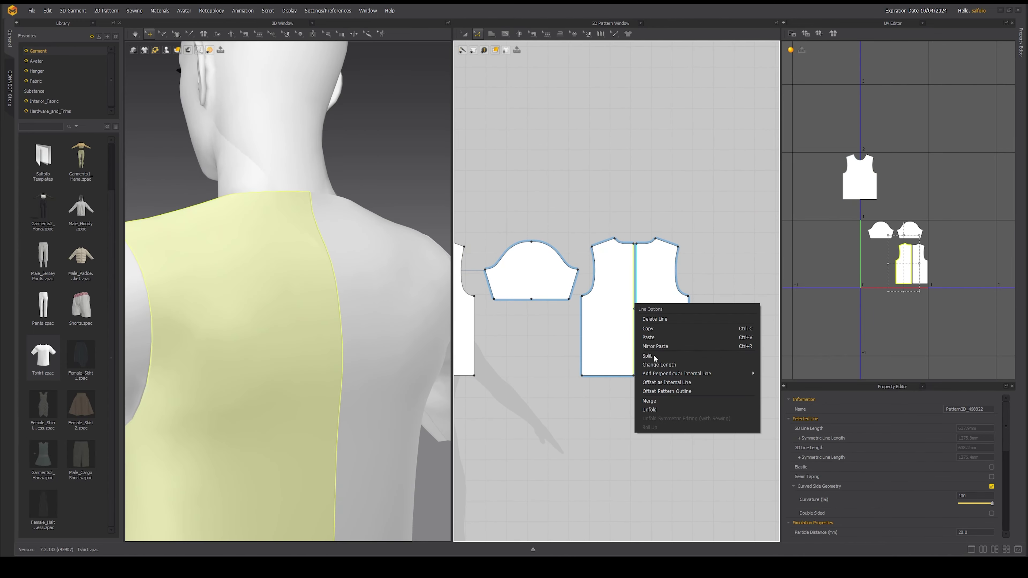
pyautogui.click(658, 401)
pyautogui.scroll(-3, 402, 269)
pyautogui.moveTo(360, 239); pyautogui.dragTo(307, 243, button='right')
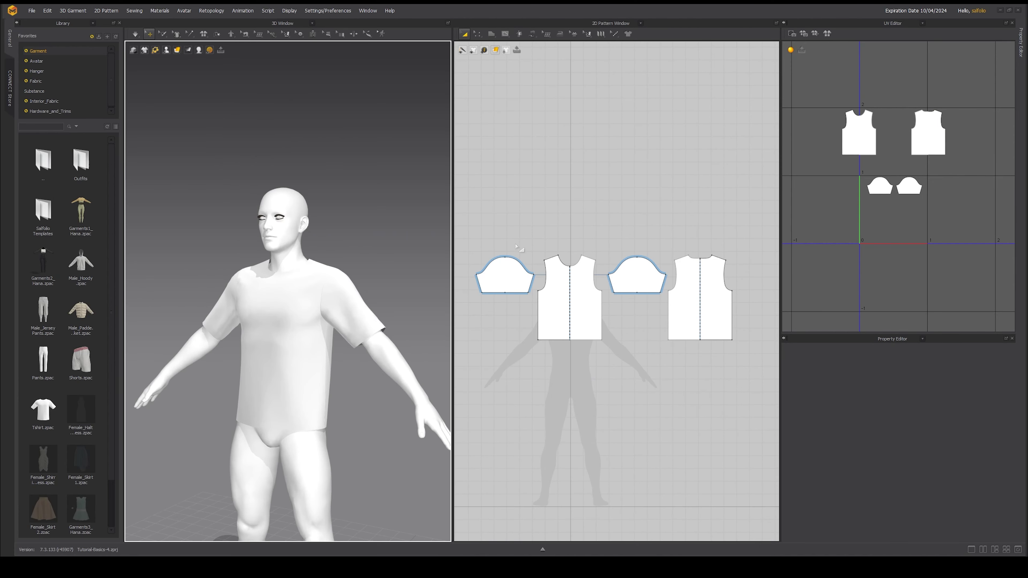
# Show the Fabric list in place of the UV Editor
pyautogui.moveTo(303, 266)
pyautogui.mouseDown(button='right')
pyautogui.moveTo(360, 260)
pyautogui.moveTo(299, 270)
pyautogui.moveTo(314, 265)
pyautogui.mouseUp(button='right')
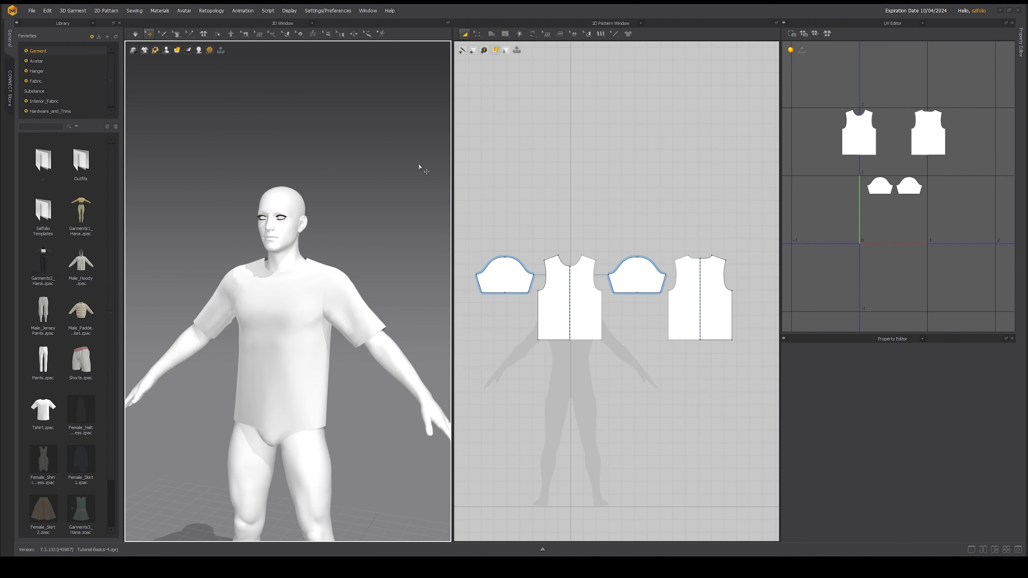
pyautogui.click(893, 24)
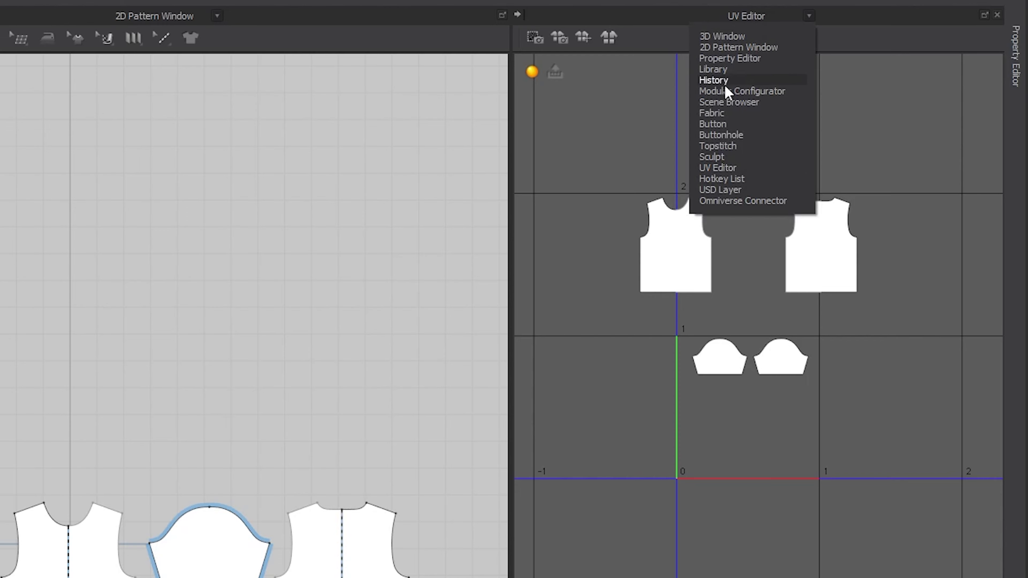
pyautogui.click(712, 113)
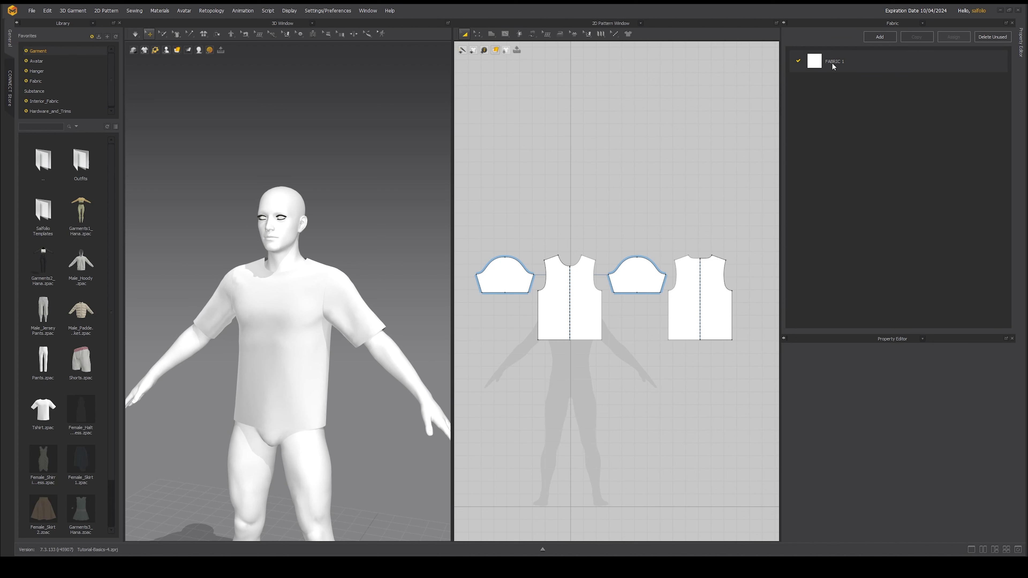
# Change the colour of FABRIC 1 to a medium grey
pyautogui.click(832, 62)
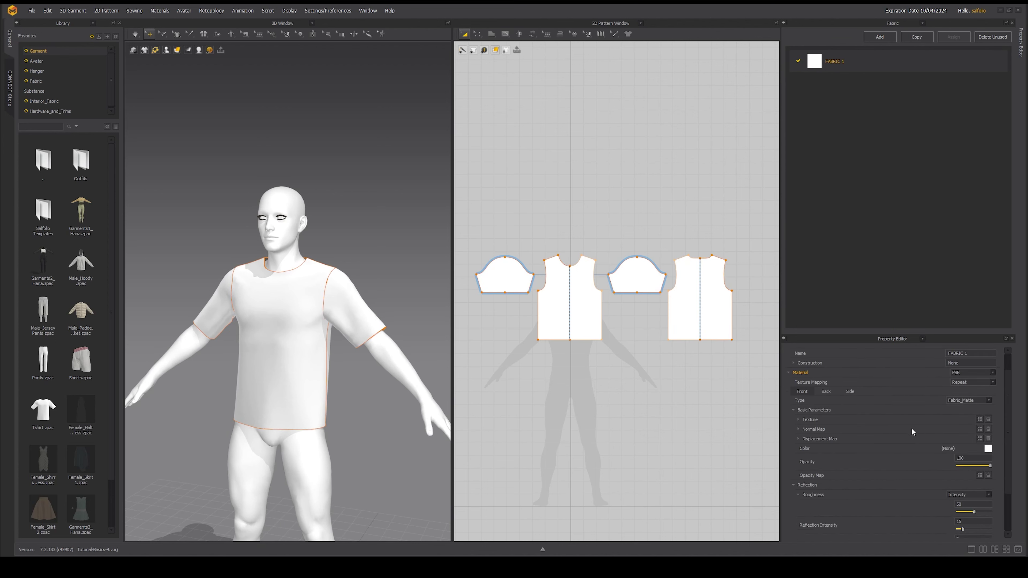
pyautogui.click(988, 449)
pyautogui.moveTo(371, 174); pyautogui.dragTo(333, 175)
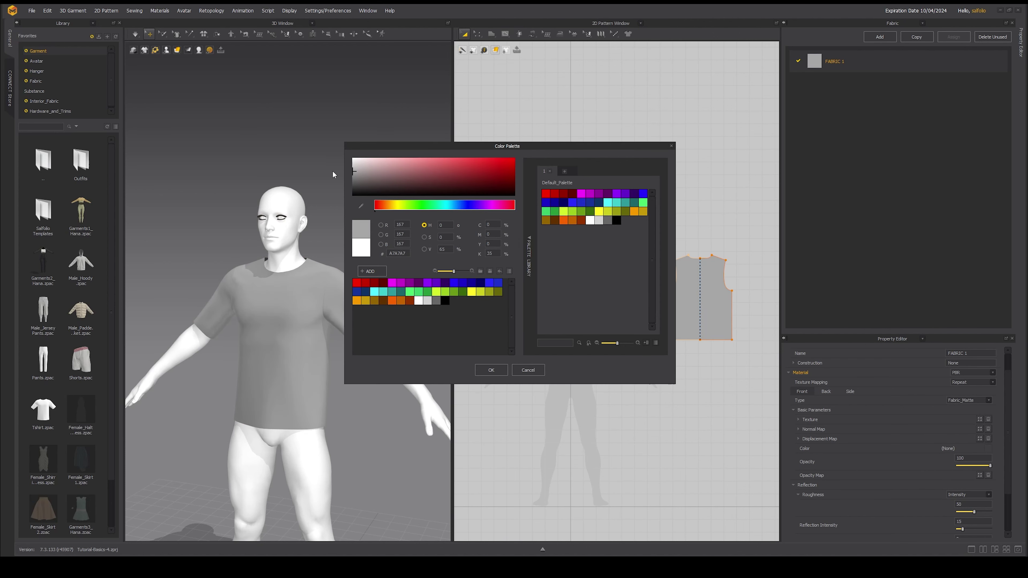
pyautogui.click(482, 369)
pyautogui.click(377, 257)
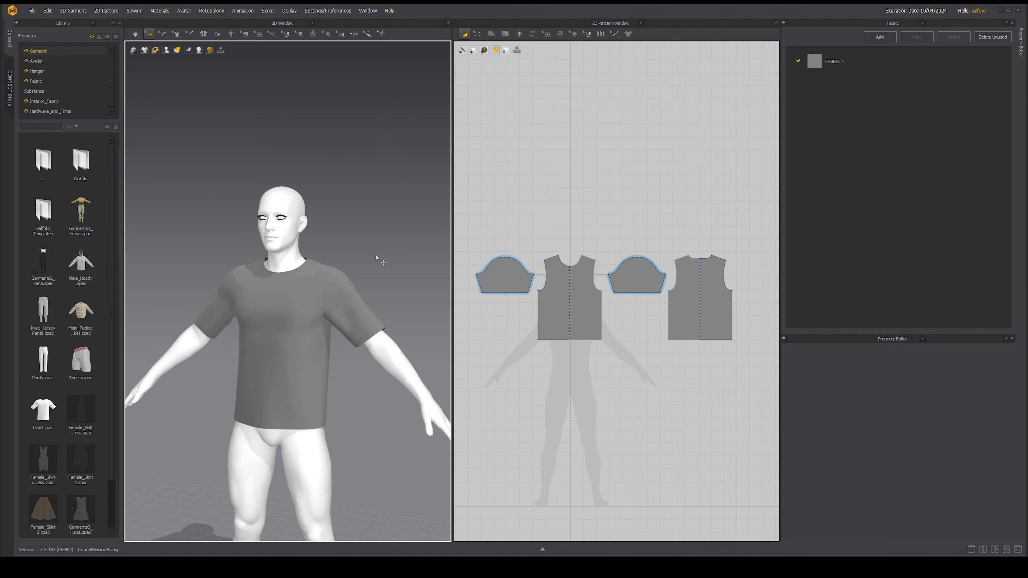
# Offset the front panel's neckline outward by 20 mm as a pattern outline, with right-angled corners and an internal line at the original edge
pyautogui.scroll(2, 376, 257)
pyautogui.moveTo(377, 258)
pyautogui.mouseDown(button='right')
pyautogui.moveTo(338, 259)
pyautogui.moveTo(362, 260)
pyautogui.mouseUp(button='right')
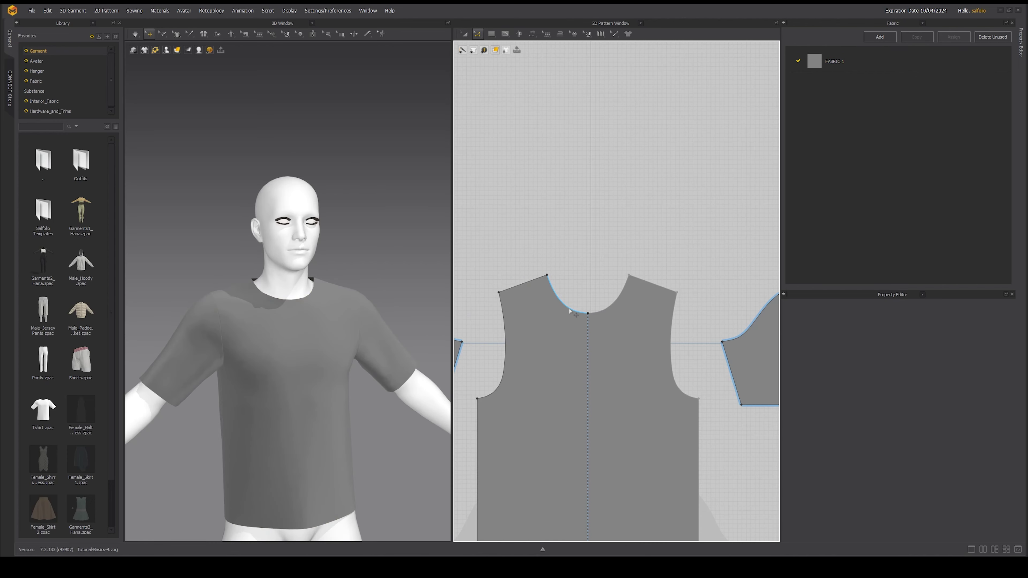
pyautogui.click(571, 311)
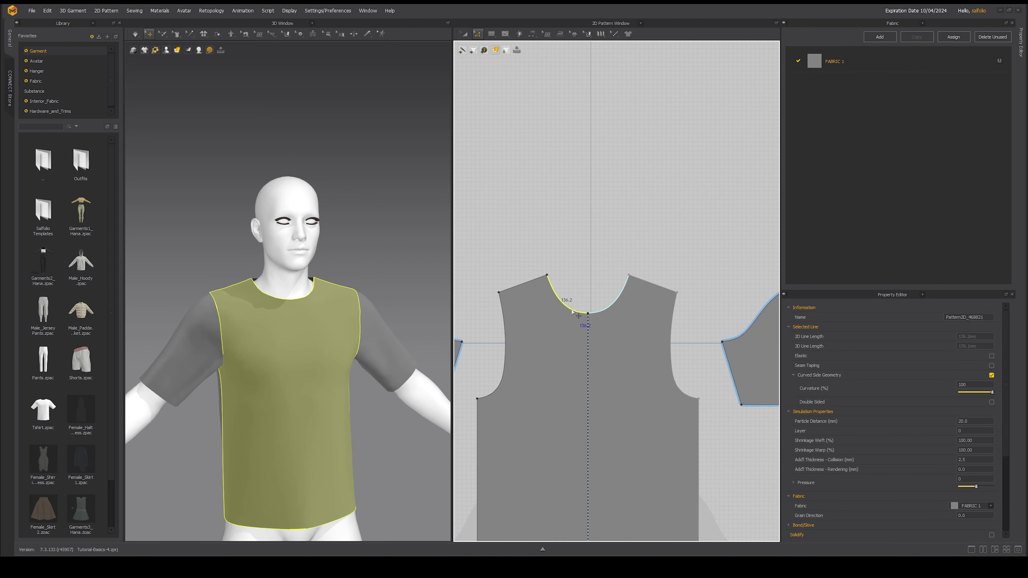
pyautogui.rightClick(572, 312)
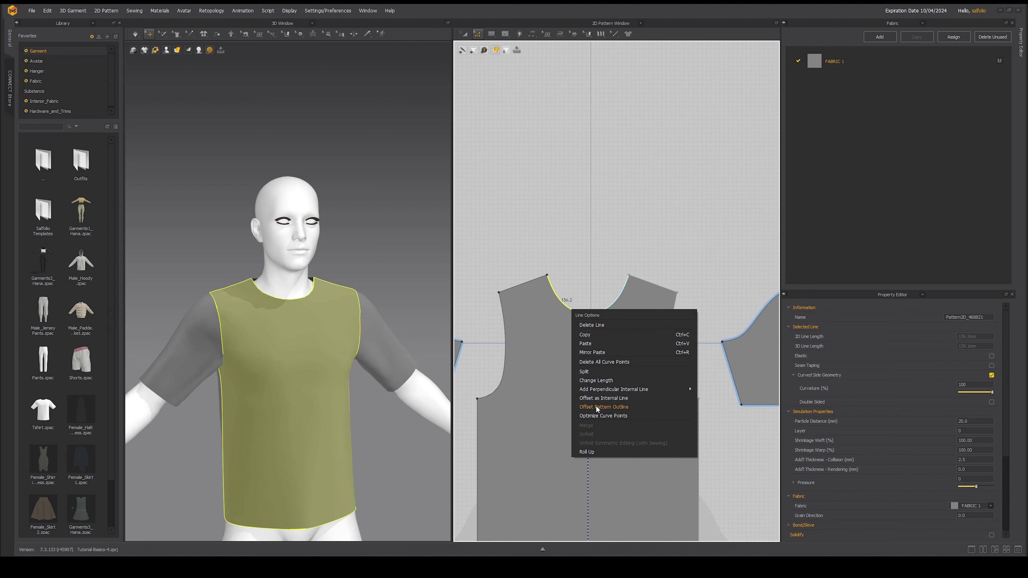
pyautogui.click(596, 406)
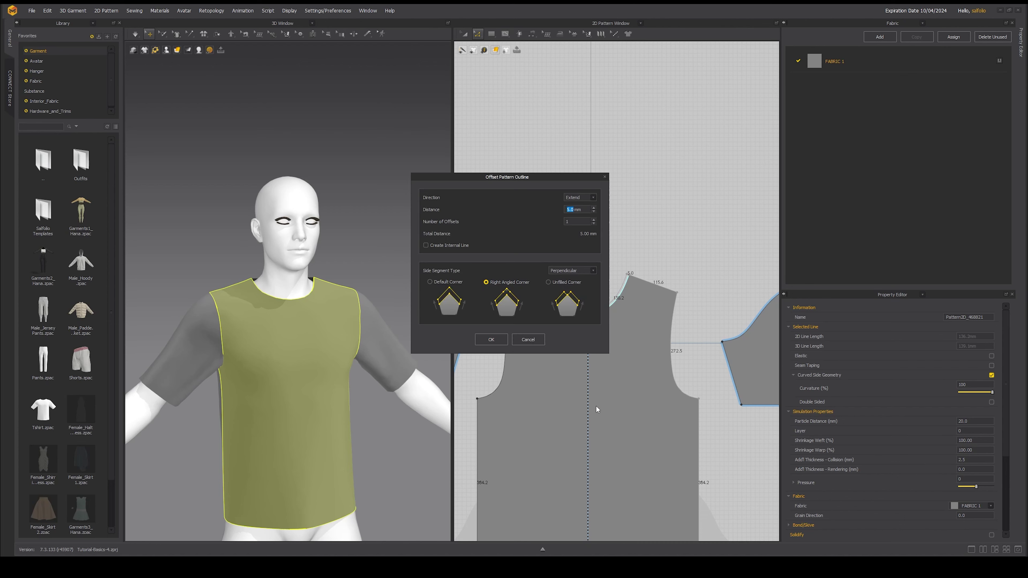
pyautogui.moveTo(540, 179); pyautogui.dragTo(392, 216)
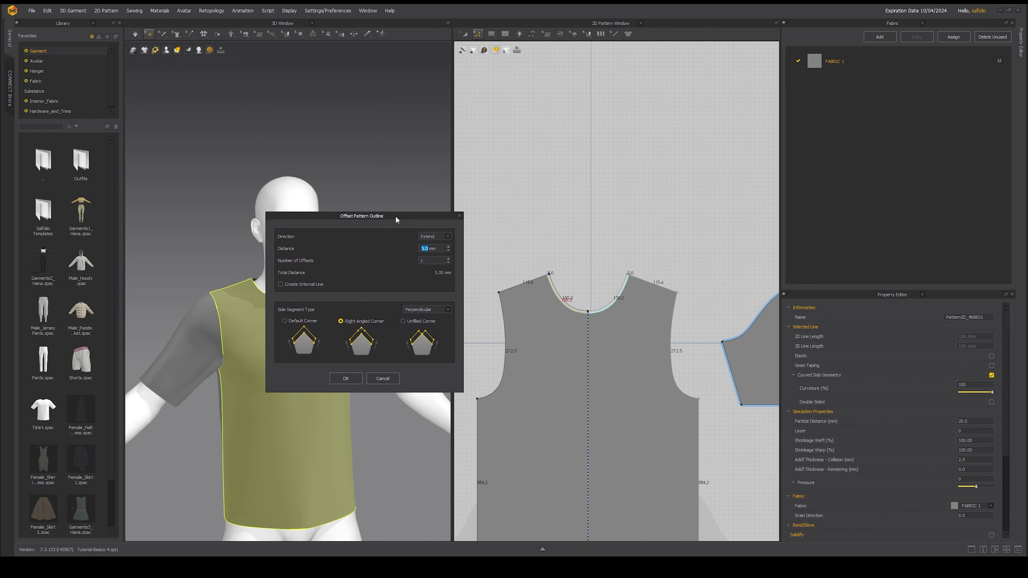
pyautogui.click(444, 244)
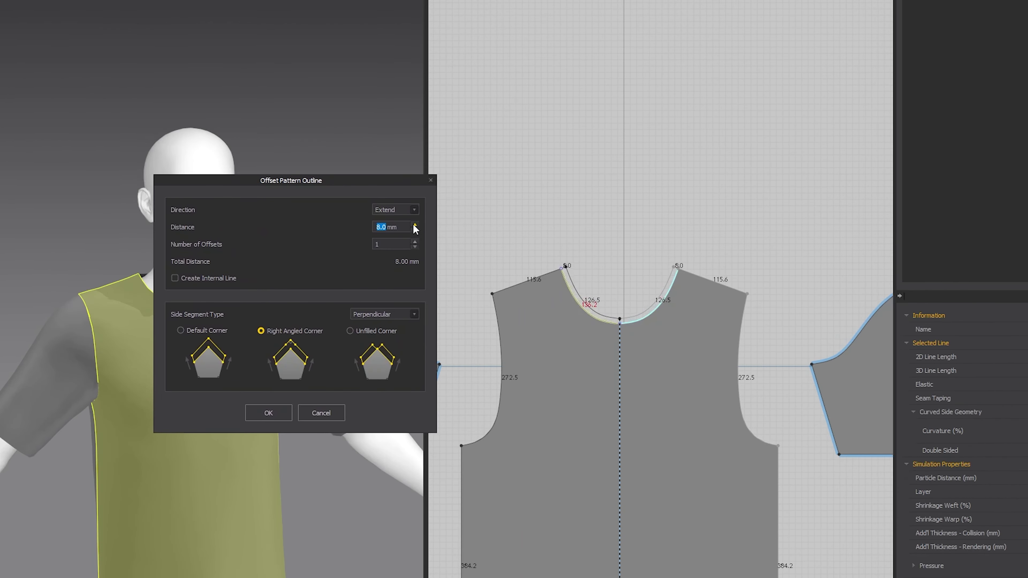
pyautogui.click(414, 225)
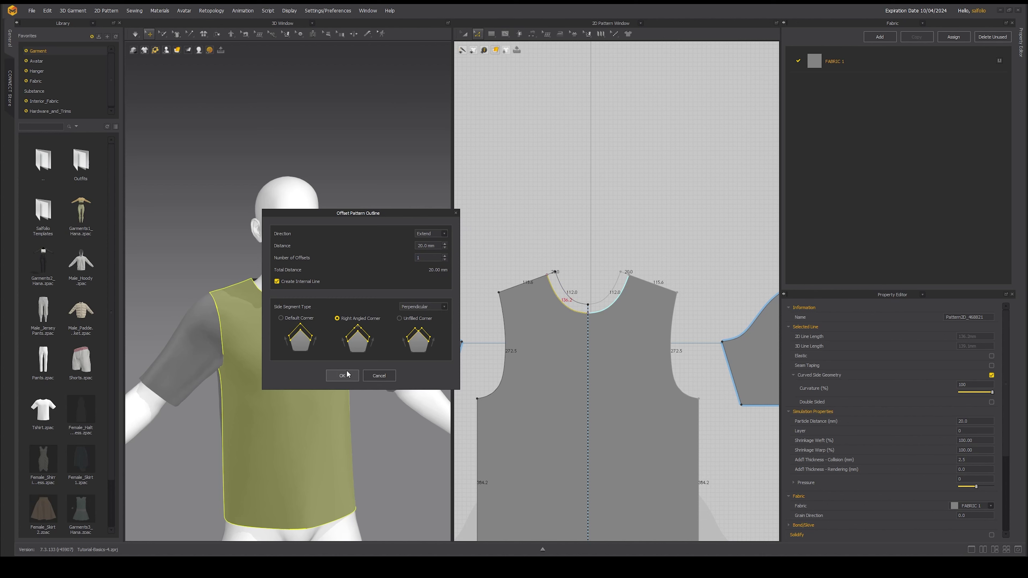
pyautogui.click(342, 375)
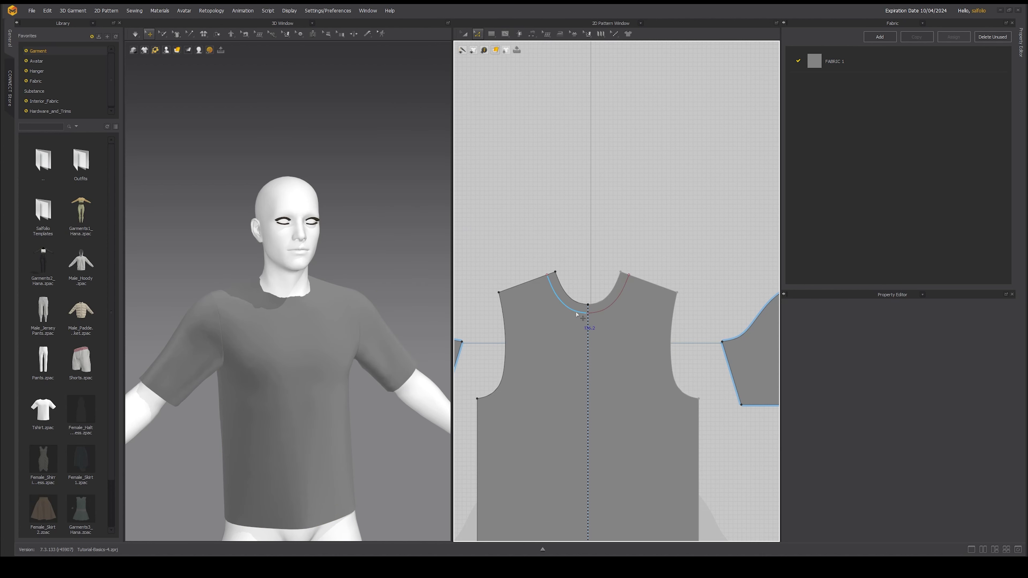
# Cut and sew the front neckline's internal line to make a separate collar band, and simulate the garment
pyautogui.click(577, 314)
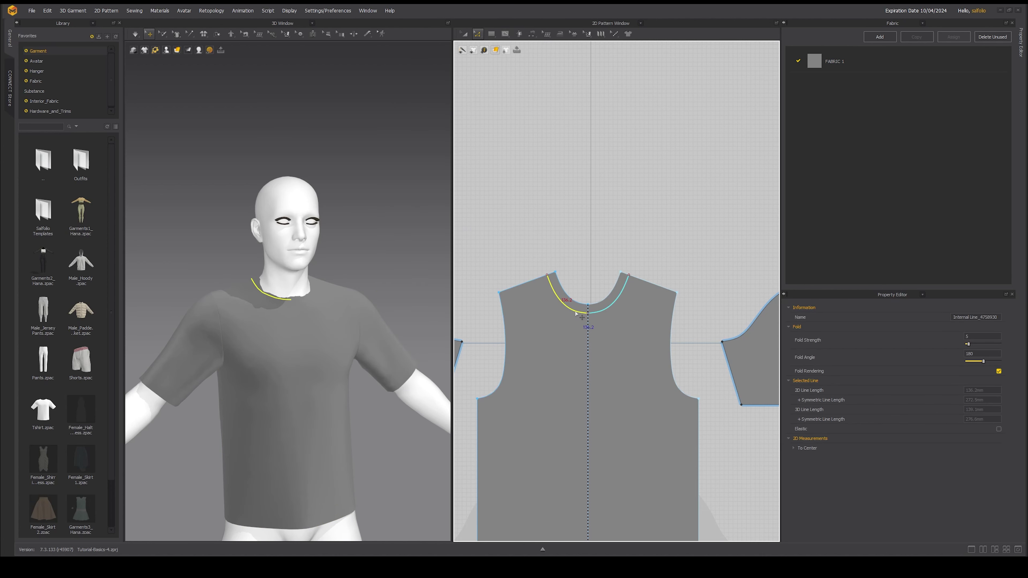
pyautogui.rightClick(576, 314)
pyautogui.click(595, 436)
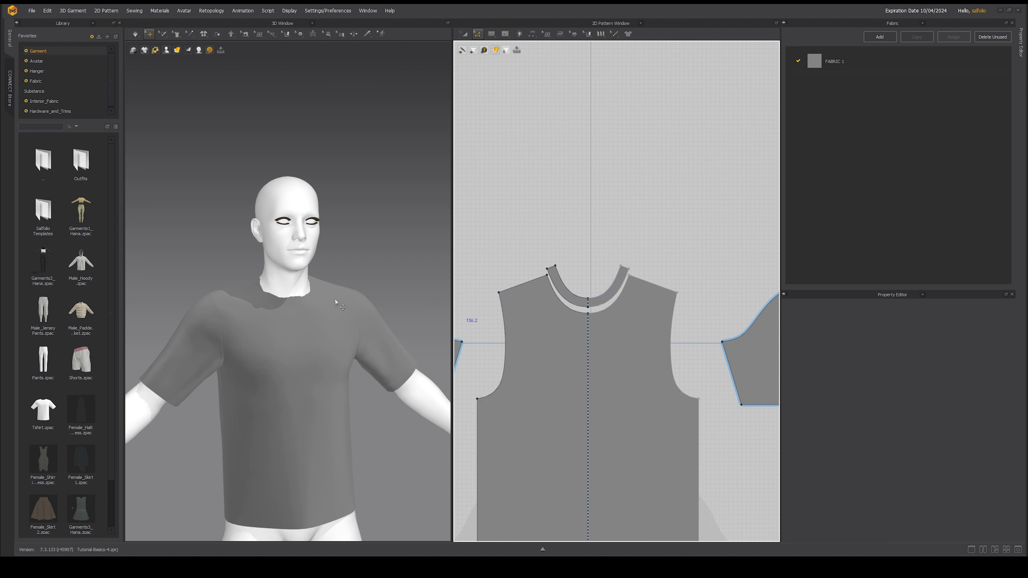
pyautogui.click(132, 35)
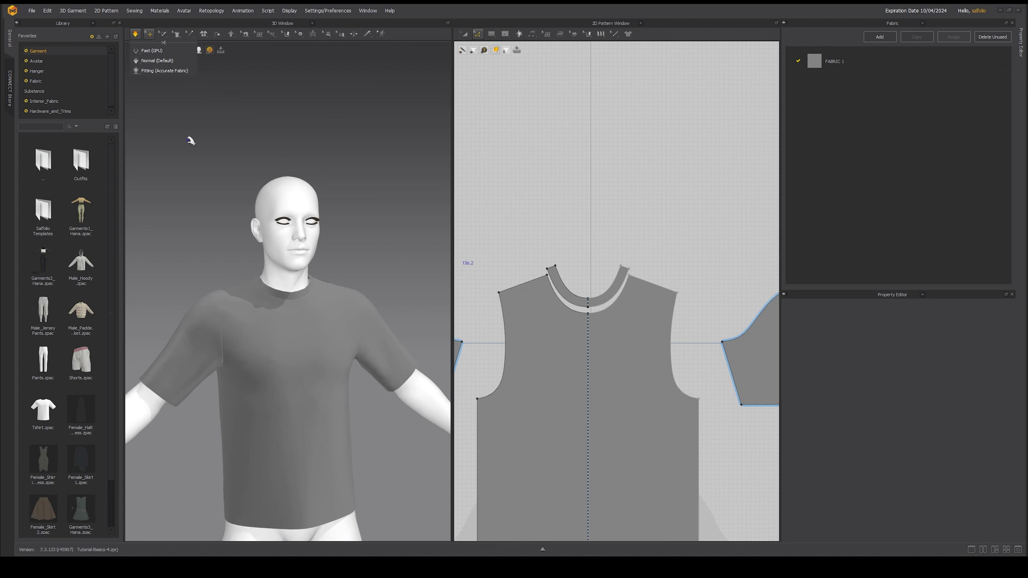
pyautogui.scroll(6, 298, 282)
pyautogui.moveTo(322, 285)
pyautogui.mouseDown(button='right')
pyautogui.moveTo(288, 285)
pyautogui.moveTo(330, 287)
pyautogui.mouseUp(button='right')
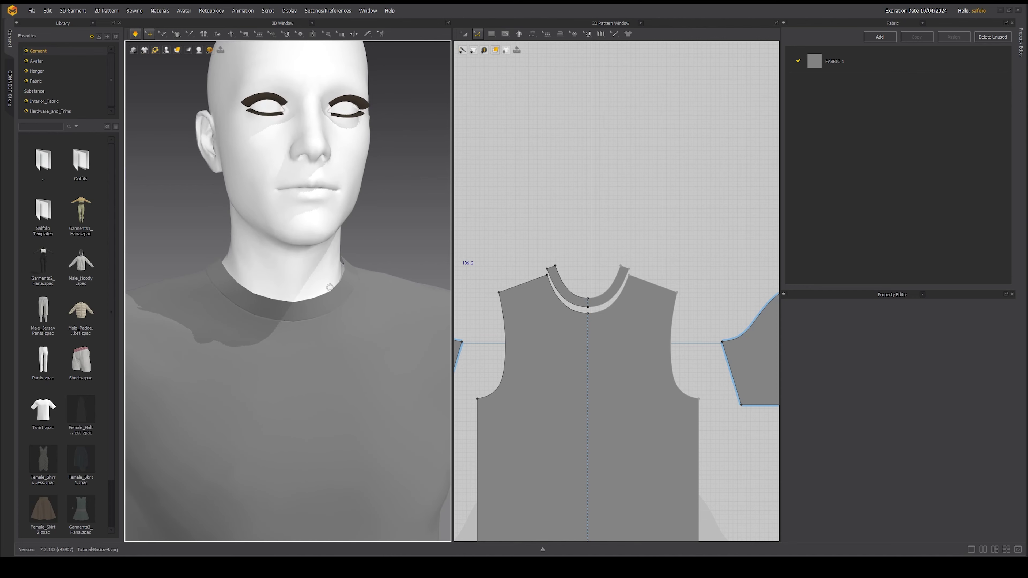
# Offset the back panel's neckline outward by 20 mm as a pattern outline, keeping an internal line at the original edge
pyautogui.moveTo(248, 287); pyautogui.dragTo(366, 294, button='right')
pyautogui.scroll(4, 315, 305)
pyautogui.scroll(-5, 315, 306)
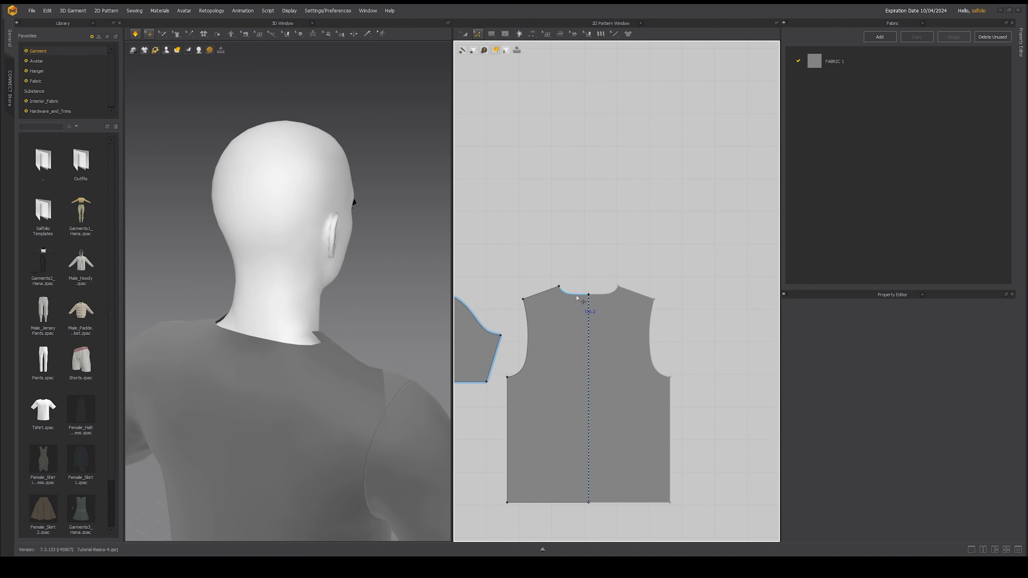
pyautogui.rightClick(577, 299)
pyautogui.click(619, 393)
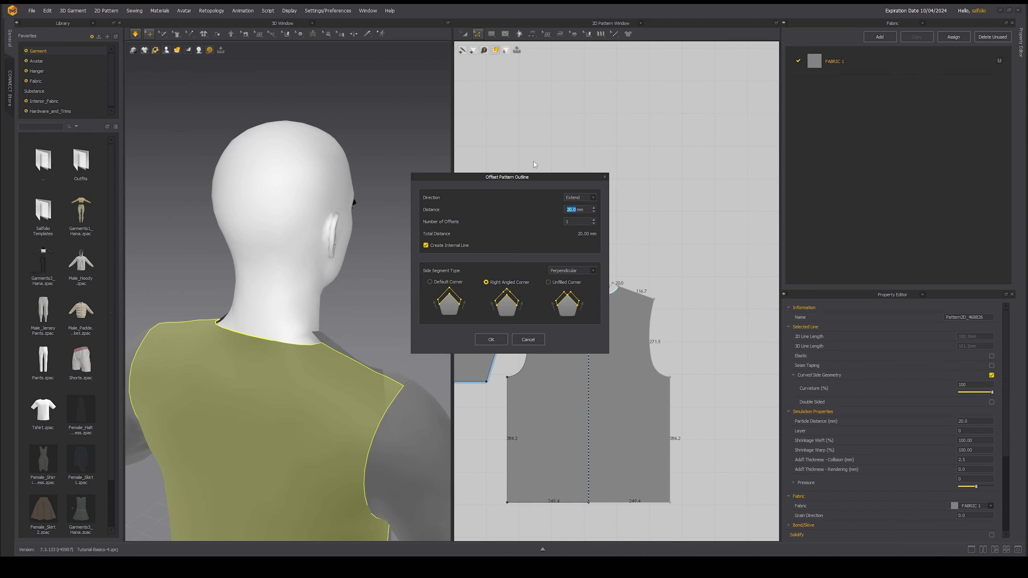
pyautogui.moveTo(547, 183); pyautogui.dragTo(420, 199)
pyautogui.click(374, 355)
# Cut and sew the back neckline's internal line to make a separate collar band, and simulate the garment
pyautogui.click(575, 289)
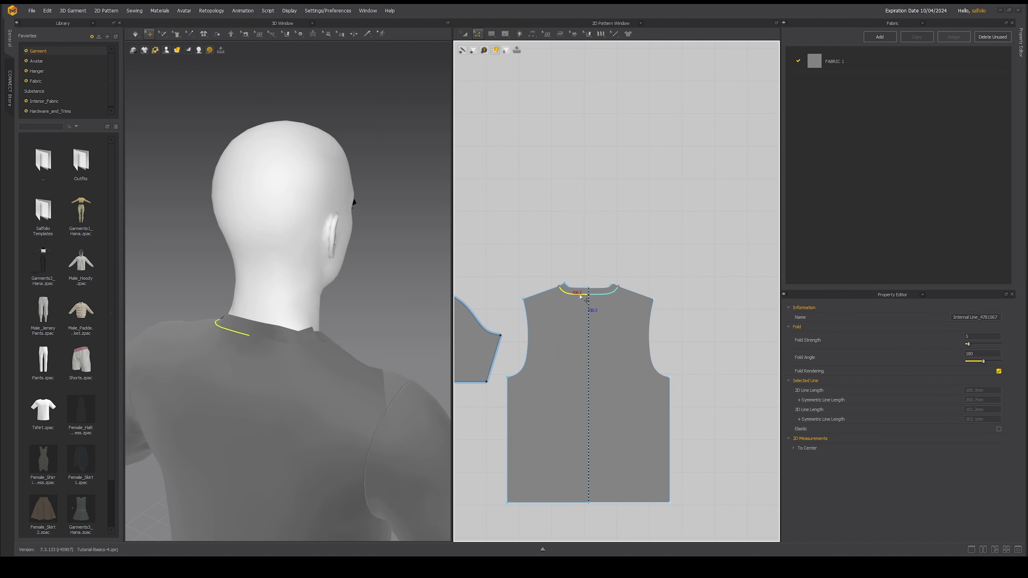
pyautogui.rightClick(581, 295)
pyautogui.click(605, 418)
pyautogui.click(136, 34)
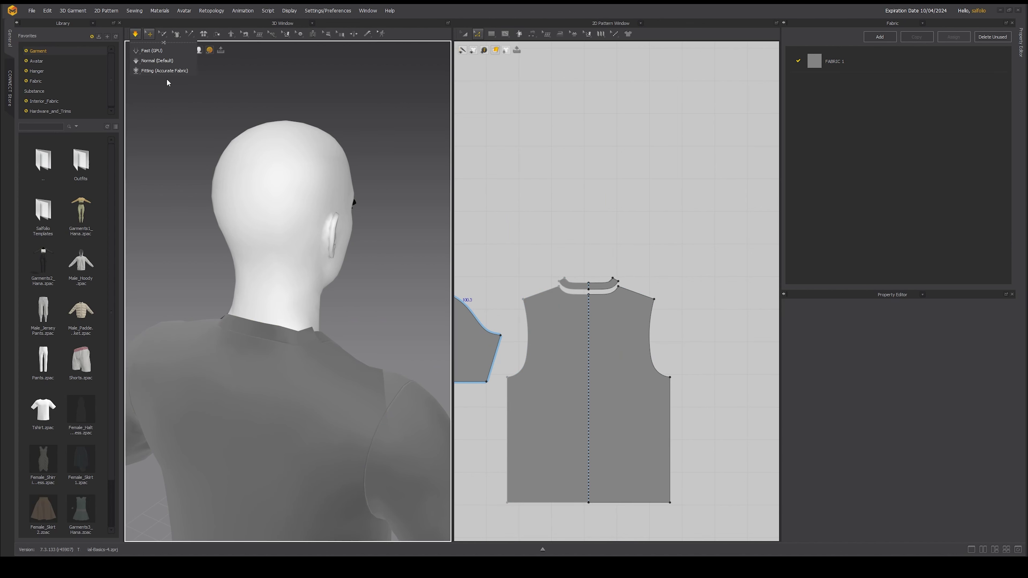
pyautogui.moveTo(351, 317); pyautogui.dragTo(302, 319, button='right')
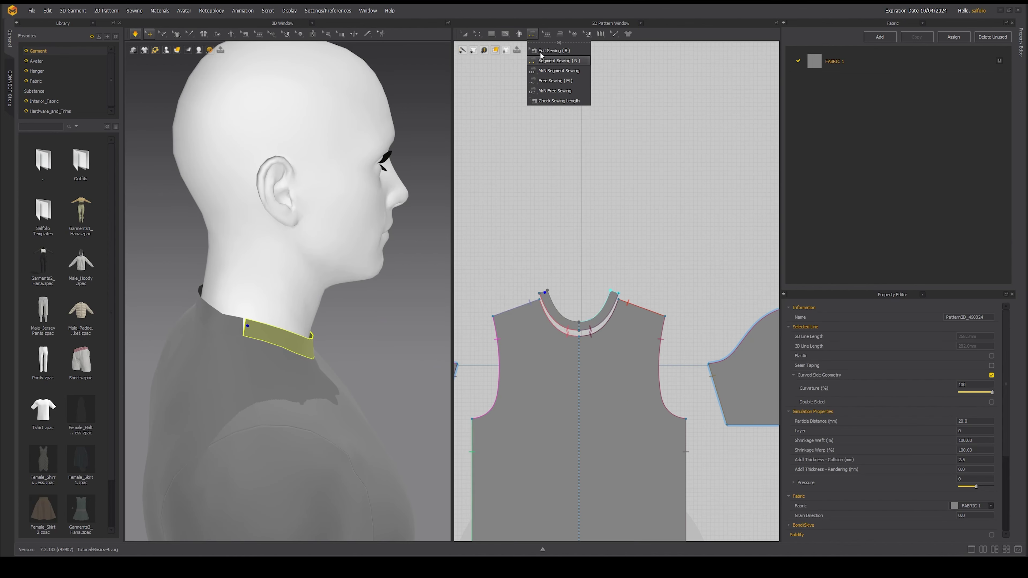
# Sew the short ends of the front collar band to those of the back band with Segment Sewing, and simulate the joined collar
pyautogui.click(541, 60)
pyautogui.scroll(2, 536, 297)
pyautogui.click(546, 321)
pyautogui.scroll(-5, 559, 324)
pyautogui.moveTo(676, 303); pyautogui.dragTo(479, 291, button='middle')
pyautogui.moveTo(630, 289); pyautogui.dragTo(520, 283, button='middle')
pyautogui.scroll(3, 602, 305)
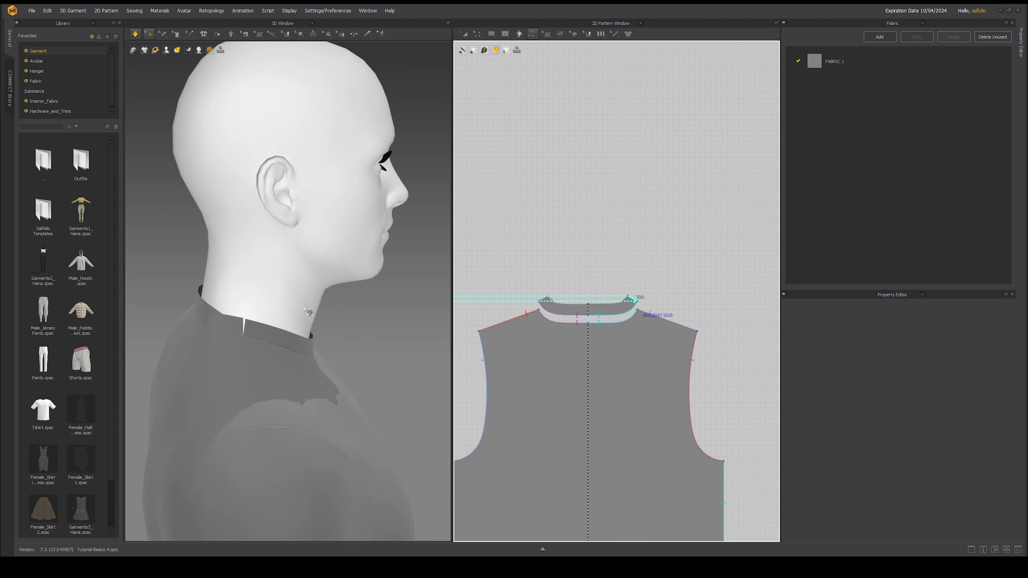
pyautogui.click(135, 34)
pyautogui.click(136, 34)
pyautogui.scroll(-3, 337, 328)
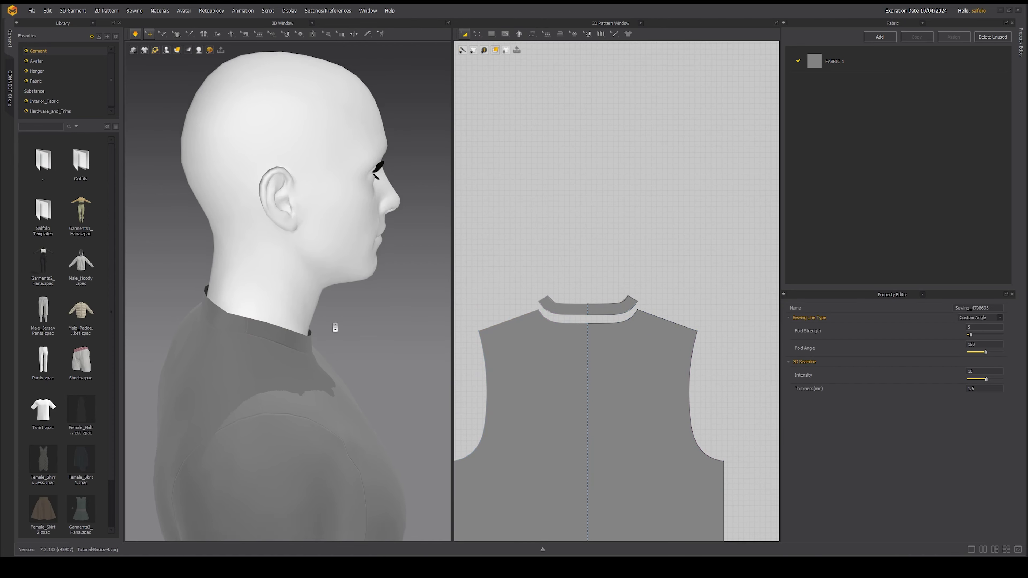
# Layer-clone the front and back collar bands underneath, place the copies just above the originals, and simulate the doubled collar
pyautogui.moveTo(344, 317); pyautogui.dragTo(433, 341, button='right')
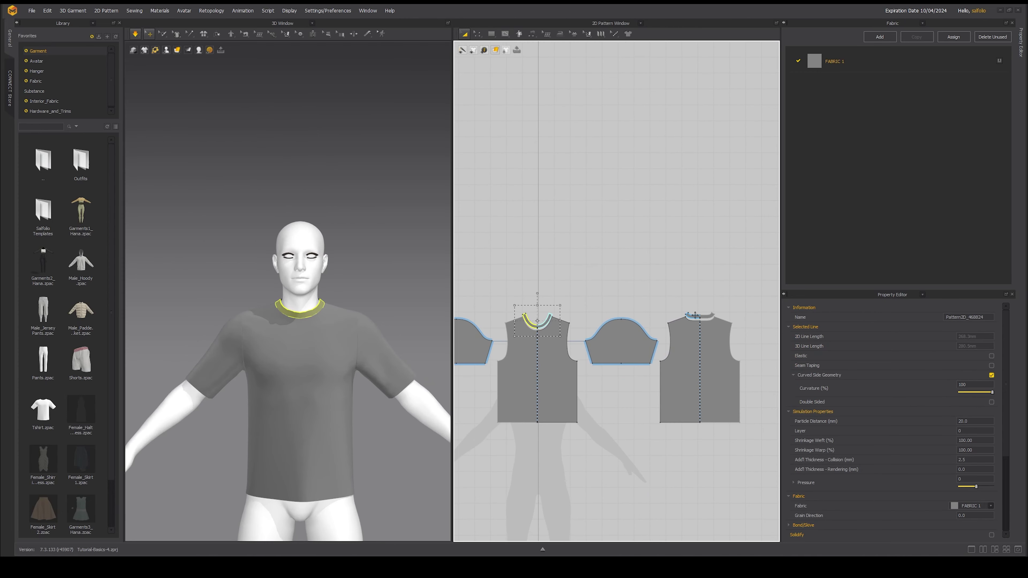
pyautogui.rightClick(696, 316)
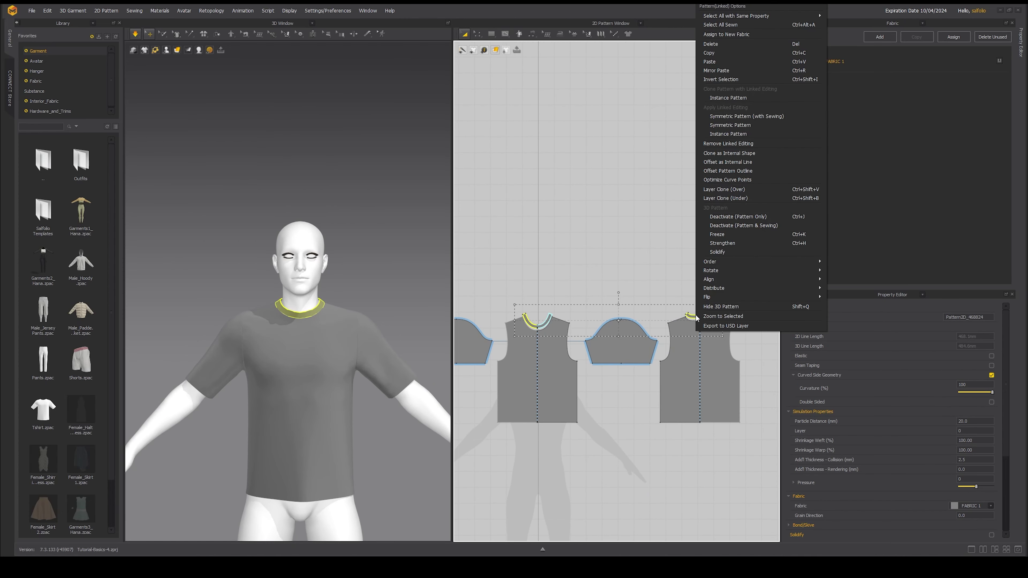
pyautogui.click(723, 197)
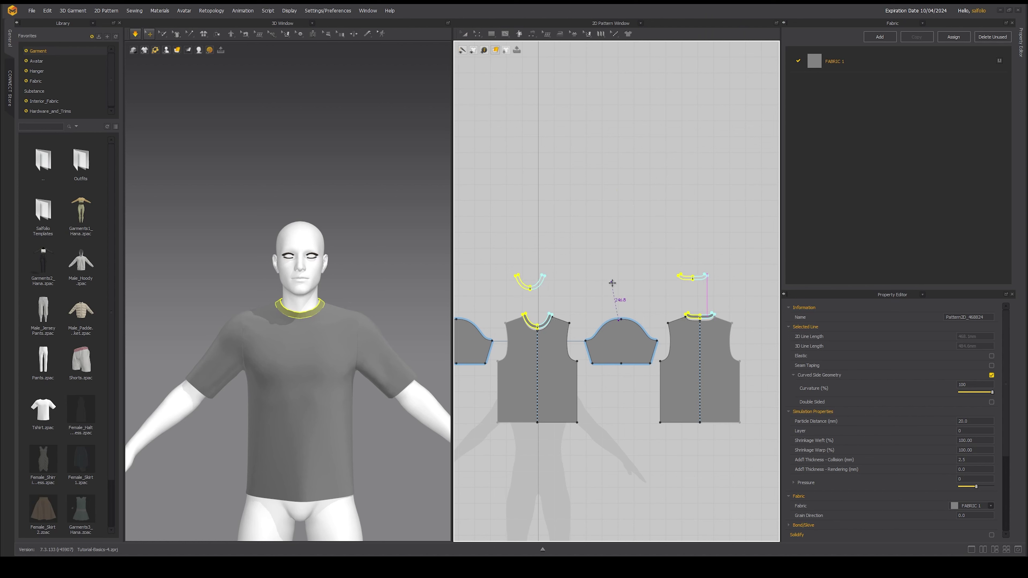
pyautogui.click(619, 305)
pyautogui.scroll(6, 362, 299)
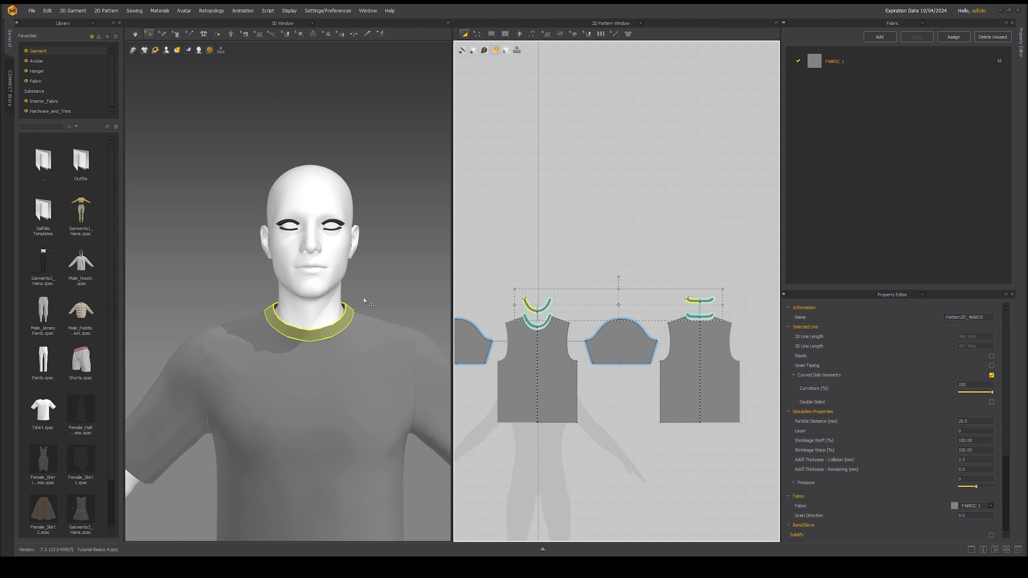
pyautogui.press('b')
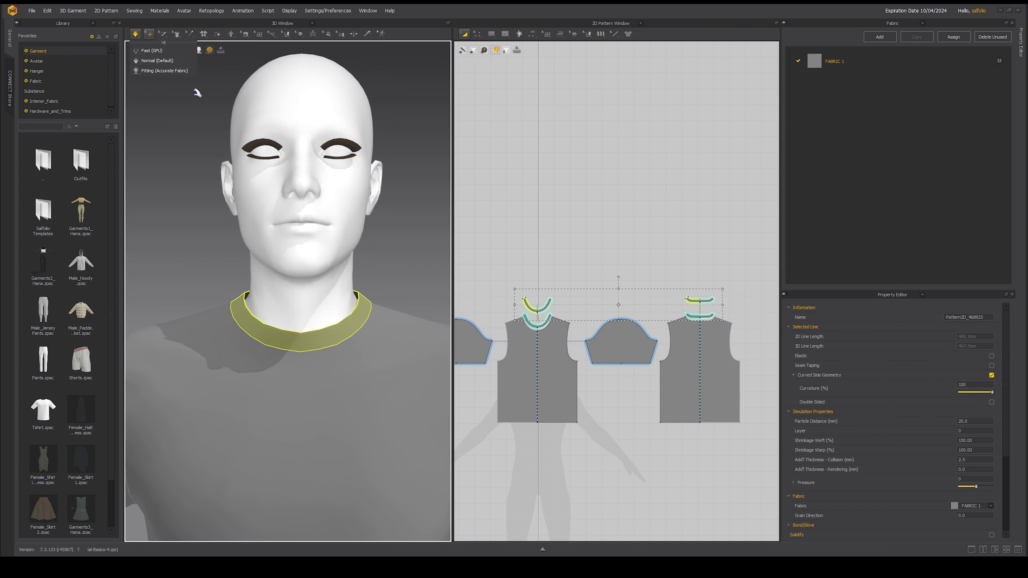
# Examine the doubled collar's drape and thickness around the avatar's neck up close
pyautogui.moveTo(392, 340); pyautogui.dragTo(381, 274, button='right')
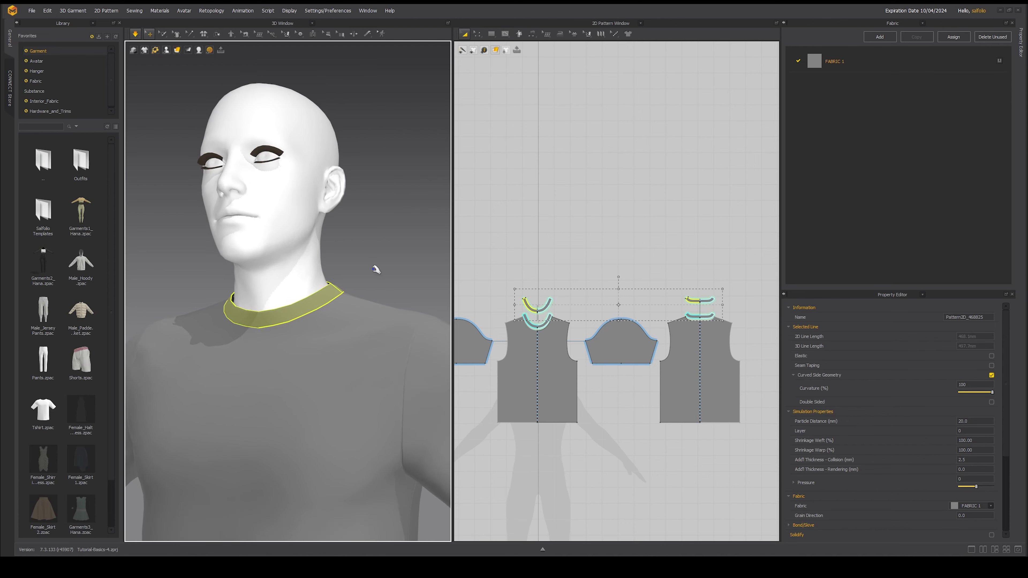
pyautogui.click(375, 271)
pyautogui.scroll(5, 374, 291)
pyautogui.scroll(2, 374, 311)
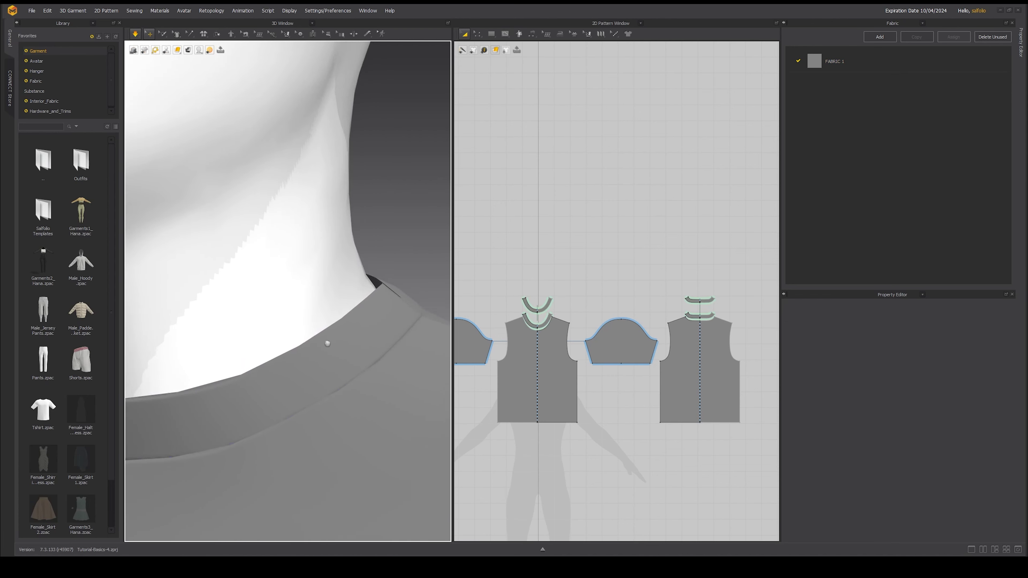
pyautogui.scroll(-5, 326, 342)
pyautogui.moveTo(177, 48)
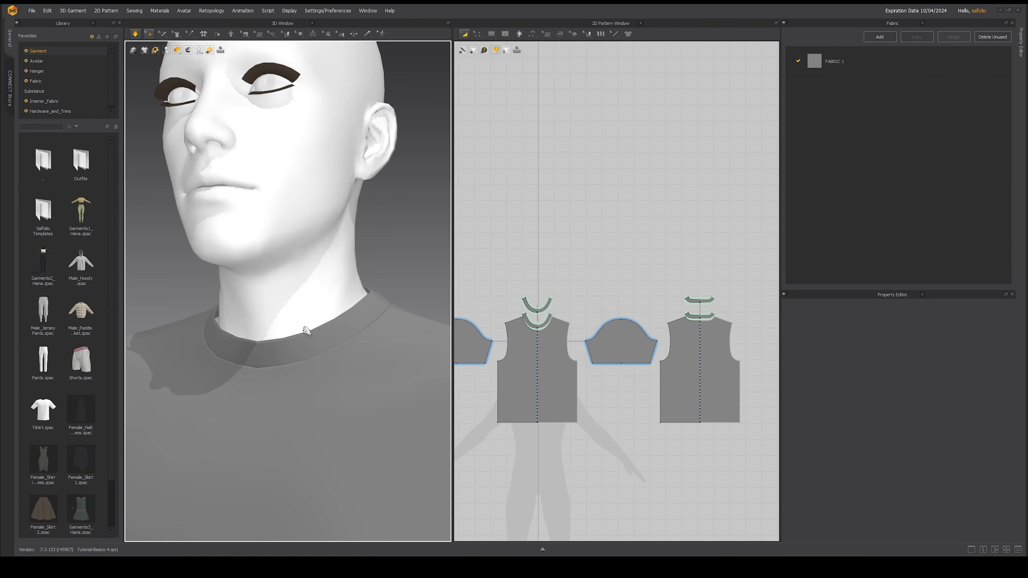
pyautogui.scroll(5, 243, 326)
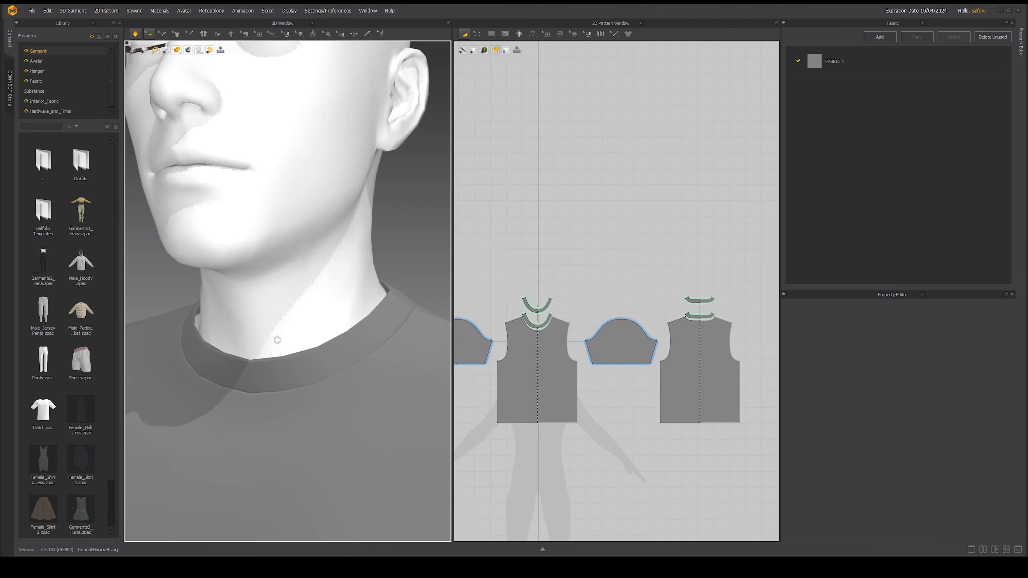
pyautogui.scroll(-8, 277, 340)
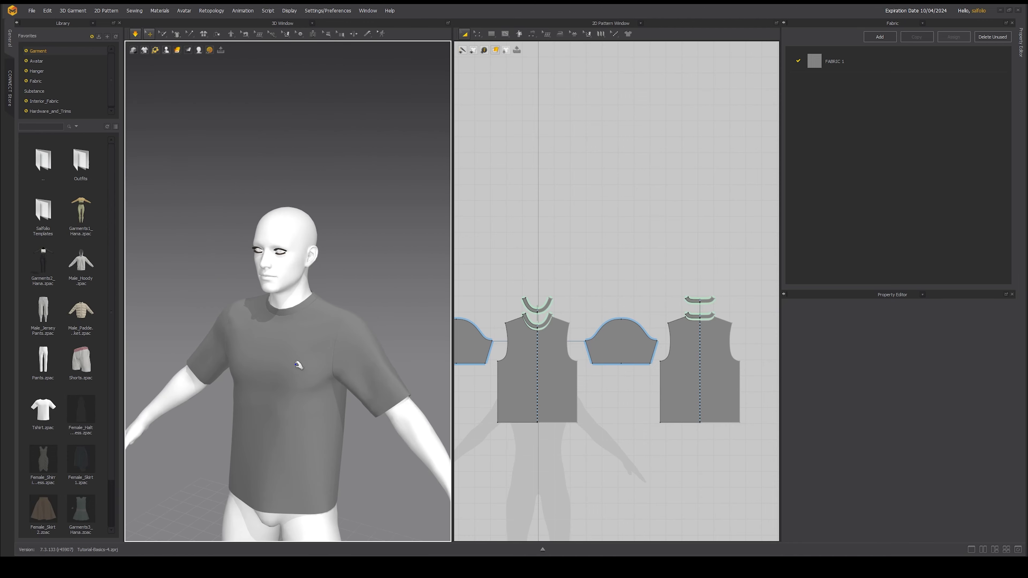
# Draw a nearly square internal rectangle for a chest pocket on the front panel, beside the centre line and level with the armhole
pyautogui.press('2')
pyautogui.scroll(6, 603, 230)
pyautogui.moveTo(564, 324); pyautogui.dragTo(604, 213, button='middle')
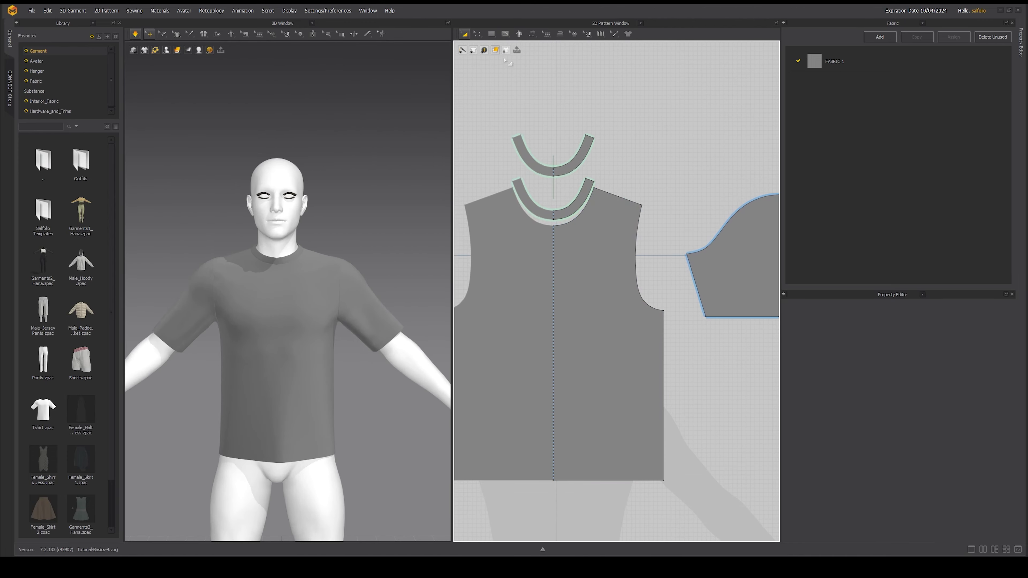
pyautogui.click(504, 34)
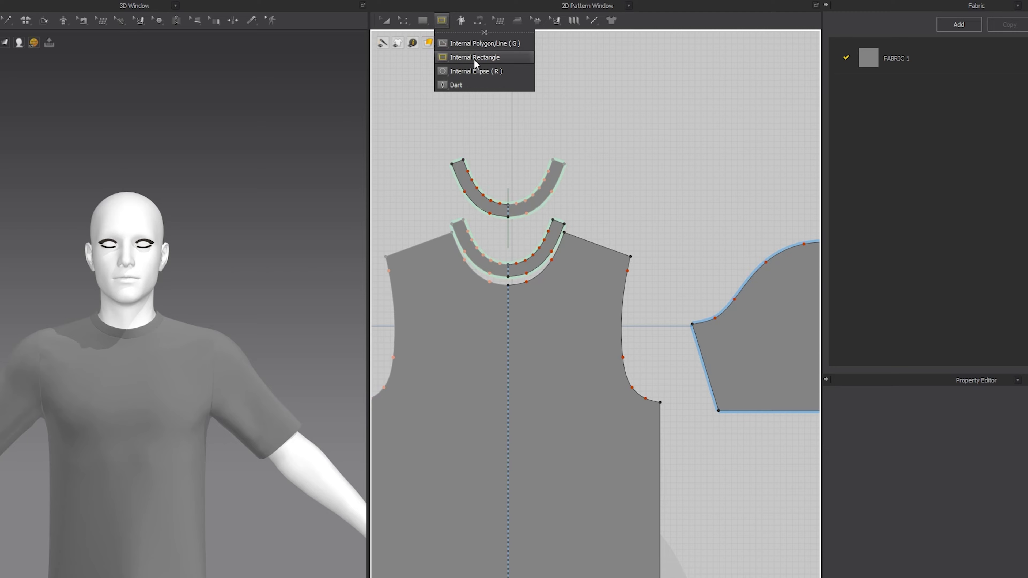
pyautogui.click(526, 58)
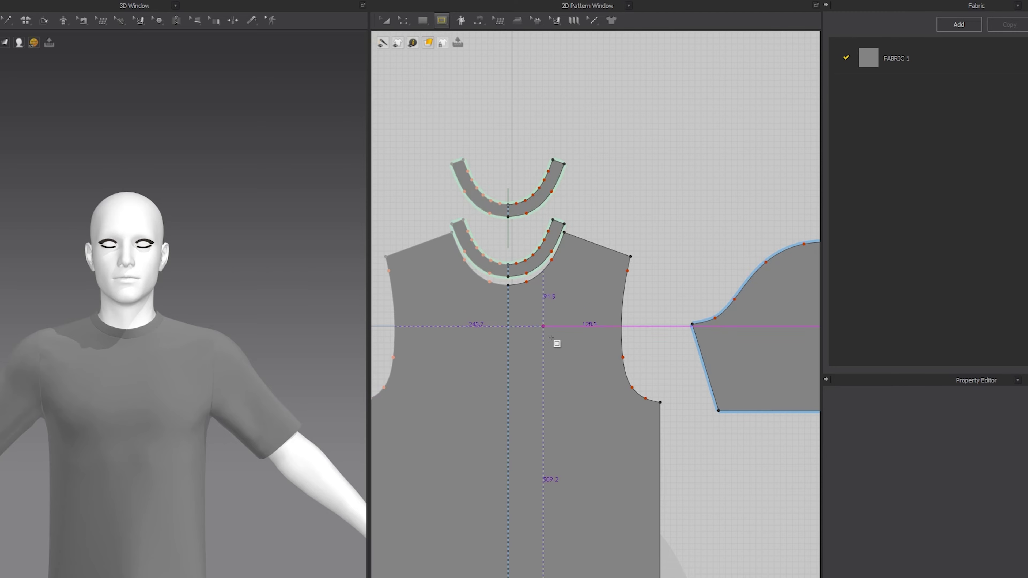
pyautogui.scroll(2, 552, 338)
pyautogui.moveTo(522, 342); pyautogui.dragTo(586, 402)
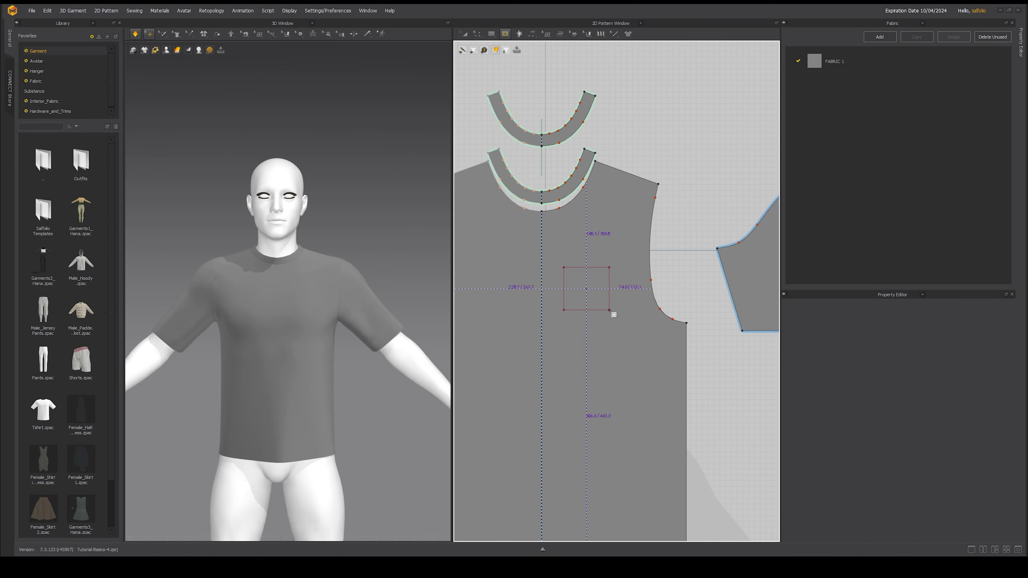
pyautogui.moveTo(611, 313); pyautogui.dragTo(613, 315)
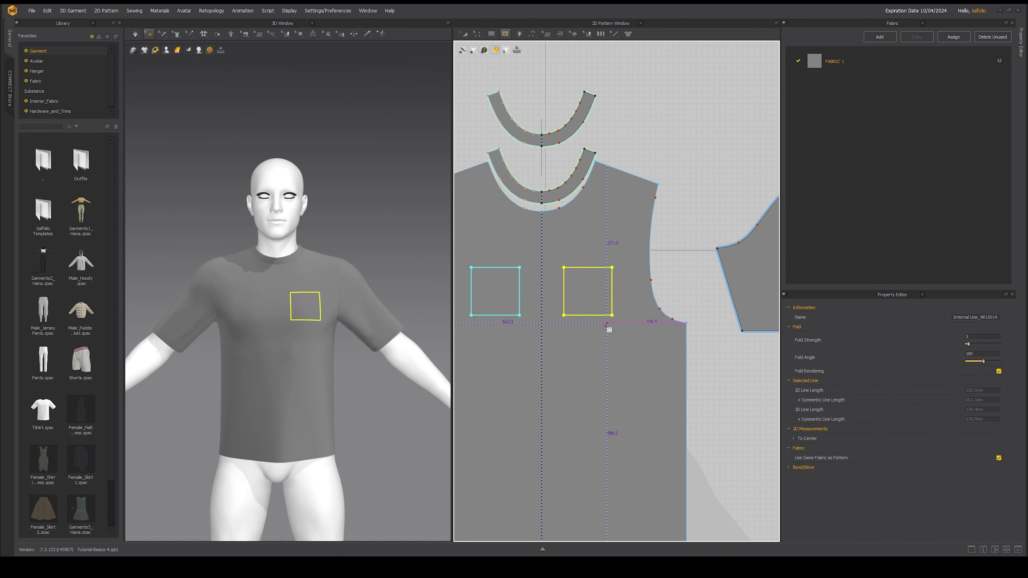
# Remove the front panel's linked editing and reduce the pockets to a single rectangle, shifted slightly outward and down
pyautogui.press('a')
pyautogui.scroll(-2, 484, 278)
pyautogui.moveTo(485, 278); pyautogui.dragTo(533, 284, button='middle')
pyautogui.click(598, 344)
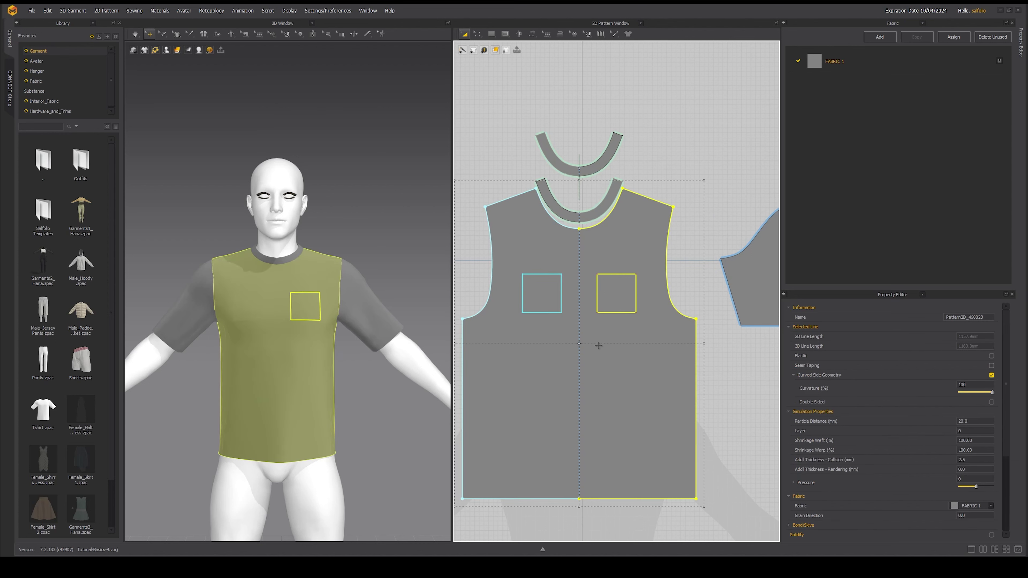
pyautogui.rightClick(599, 336)
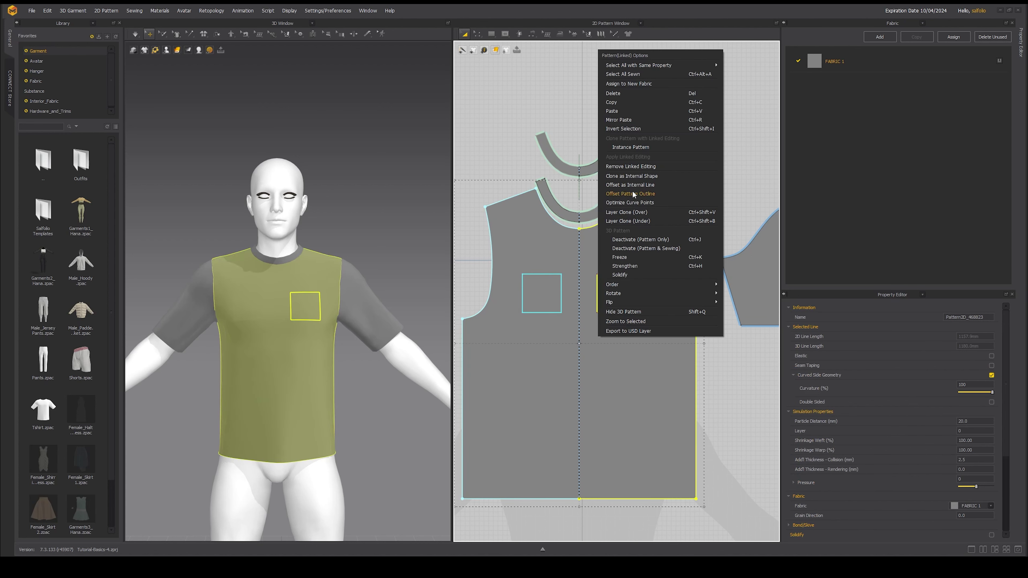
pyautogui.click(626, 170)
pyautogui.click(626, 170)
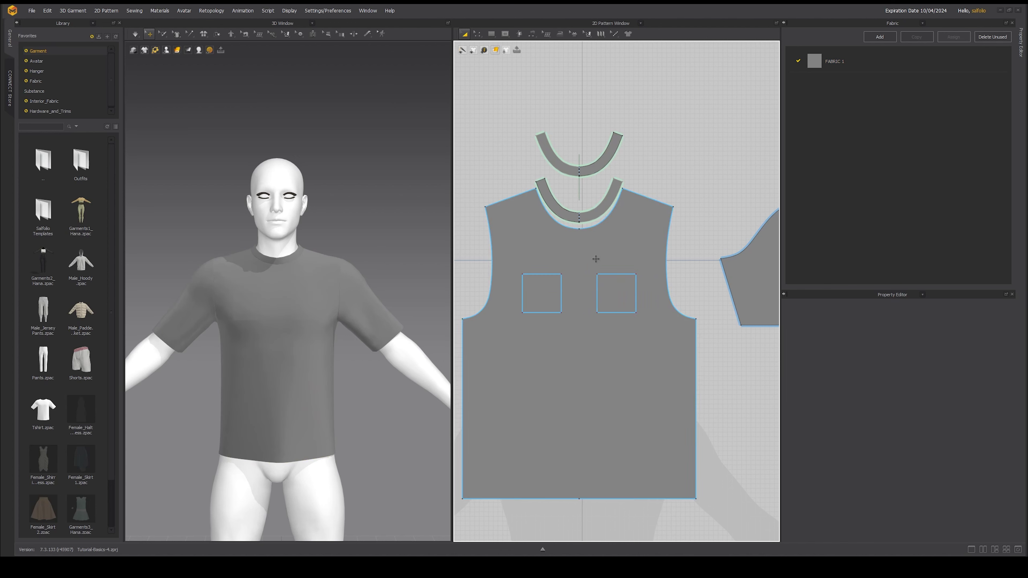
pyautogui.click(561, 293)
pyautogui.moveTo(563, 292); pyautogui.dragTo(611, 288)
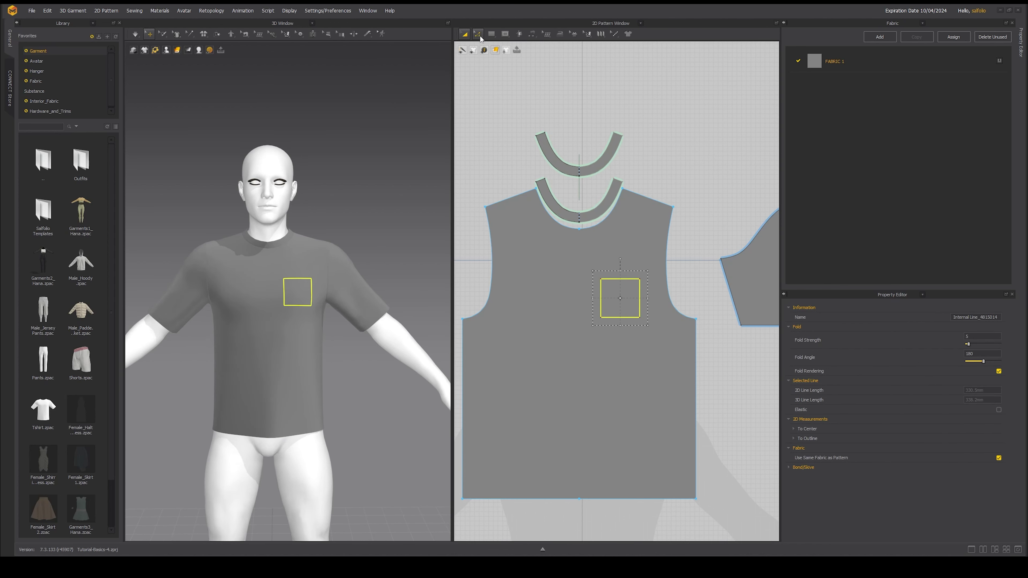
# Add a point midway along the pocket rectangle's lower edge and pull it straight down to form a pointed base
pyautogui.click(478, 34)
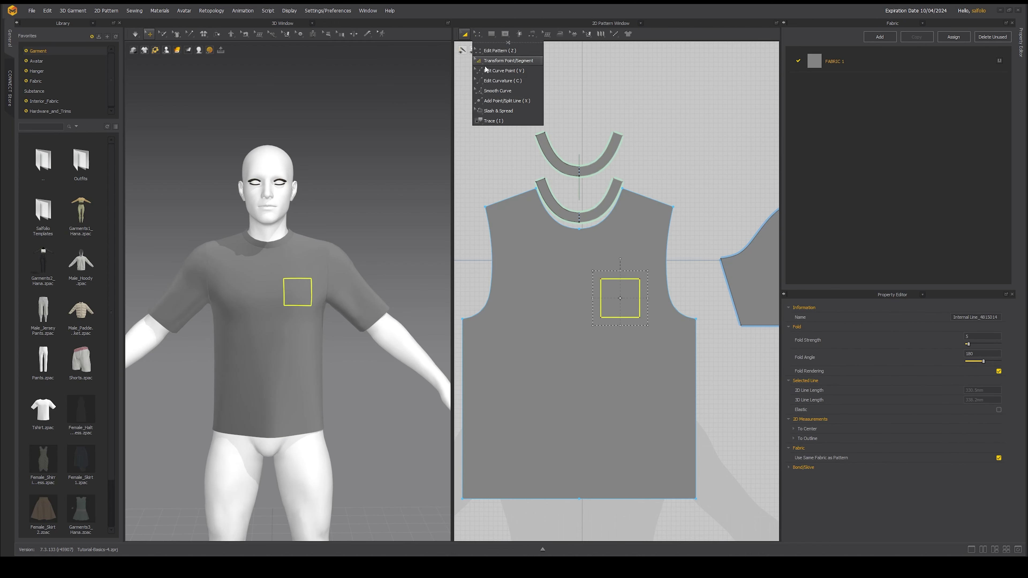
pyautogui.click(488, 101)
pyautogui.scroll(4, 608, 299)
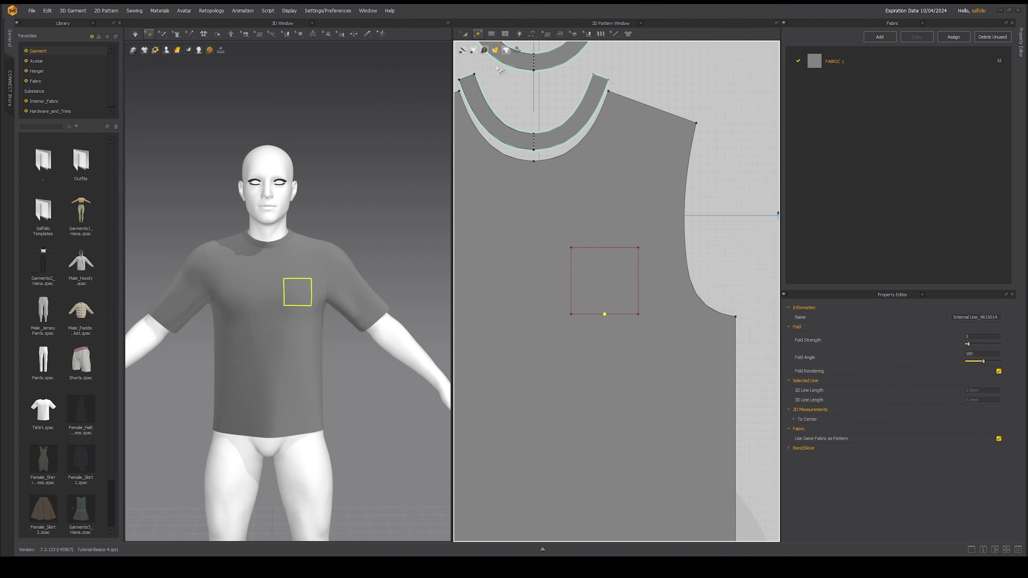
pyautogui.click(478, 33)
pyautogui.click(507, 101)
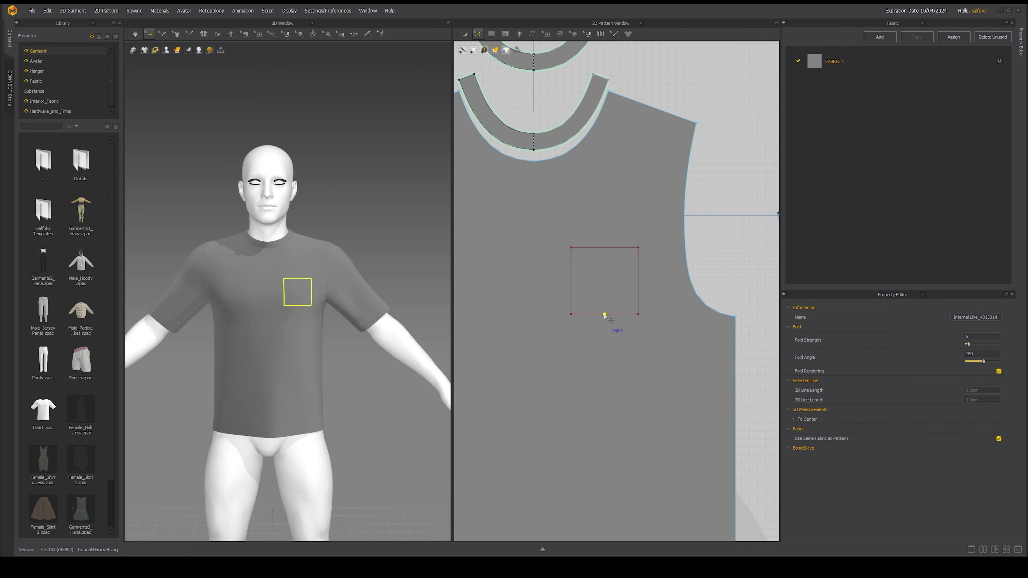
pyautogui.click(605, 314)
pyautogui.moveTo(604, 314); pyautogui.dragTo(604, 328)
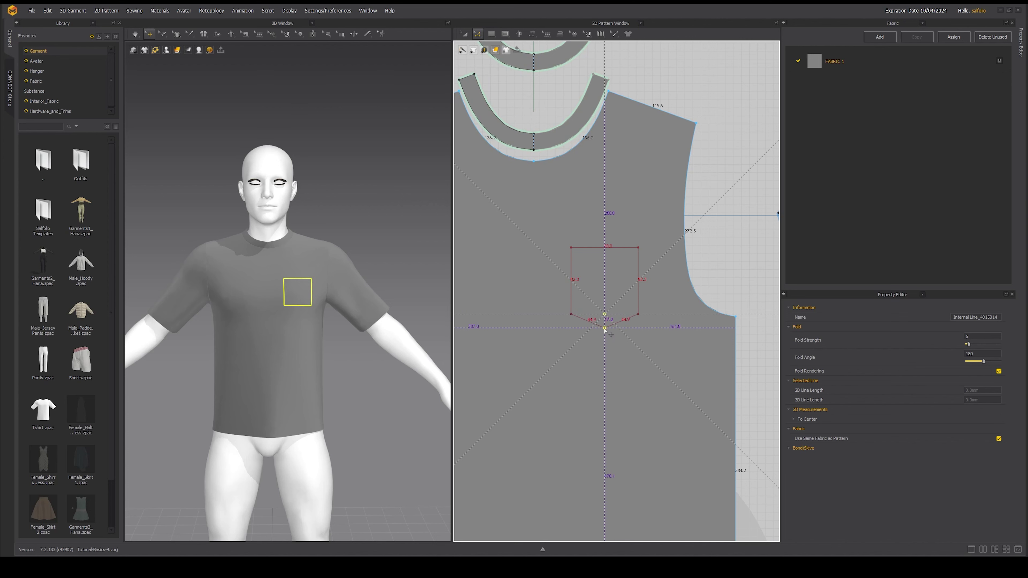
# Clone the pointed pocket shape as a separate pattern and place the copy above the collar bands
pyautogui.scroll(-2, 634, 340)
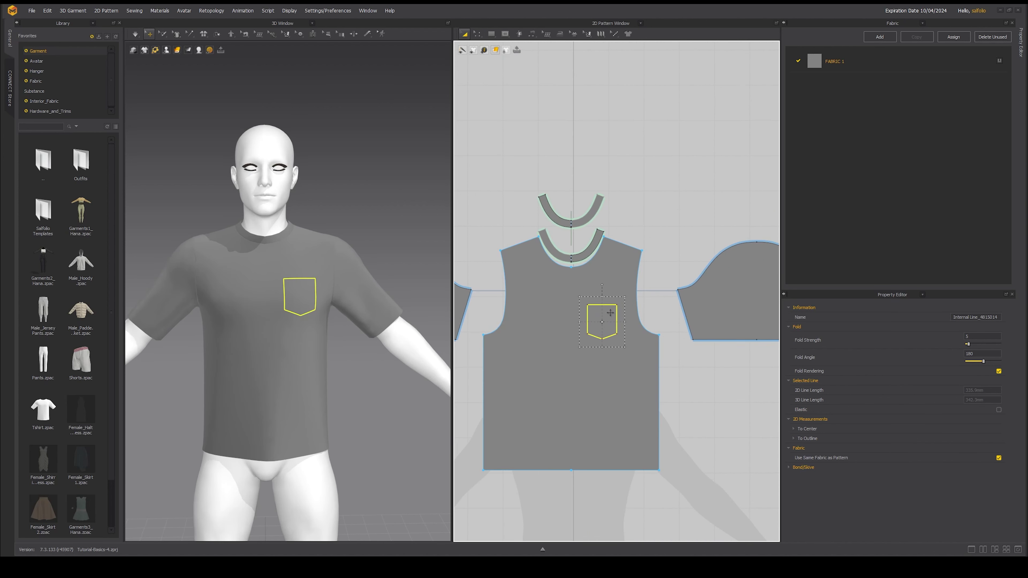
pyautogui.scroll(2, 611, 314)
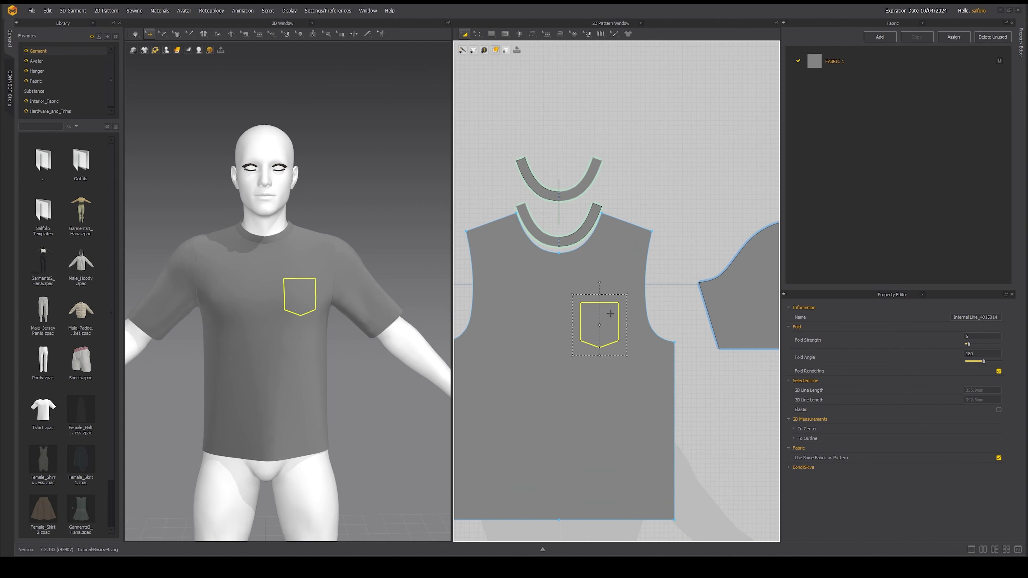
pyautogui.rightClick(604, 307)
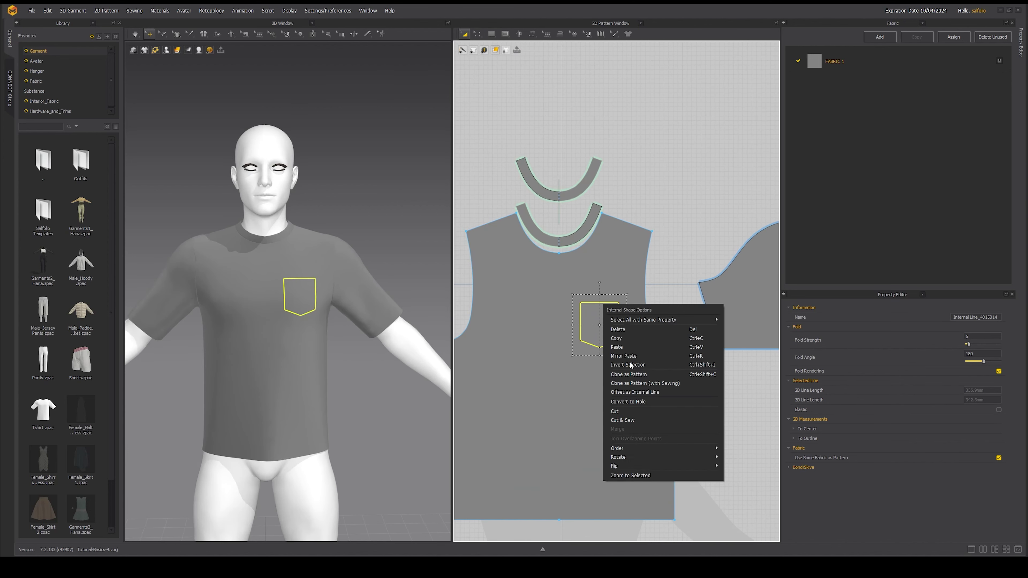
pyautogui.click(623, 374)
pyautogui.moveTo(615, 235); pyautogui.dragTo(623, 344, button='middle')
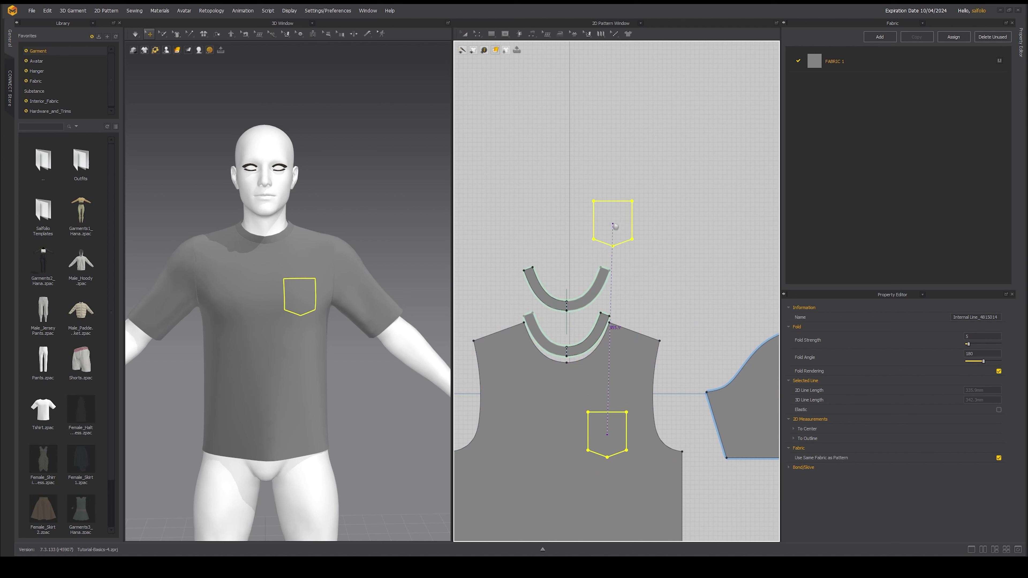
pyautogui.click(610, 224)
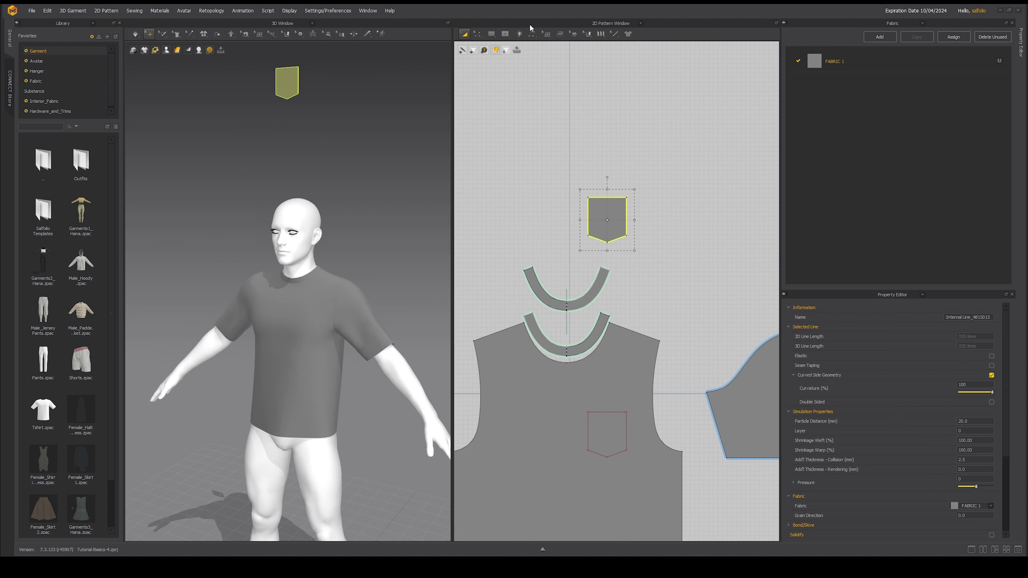
# Sew the pocket piece's sides and pointed base to the matching internal outline with Free Sewing, leaving the upper edge open
pyautogui.click(532, 34)
pyautogui.click(554, 81)
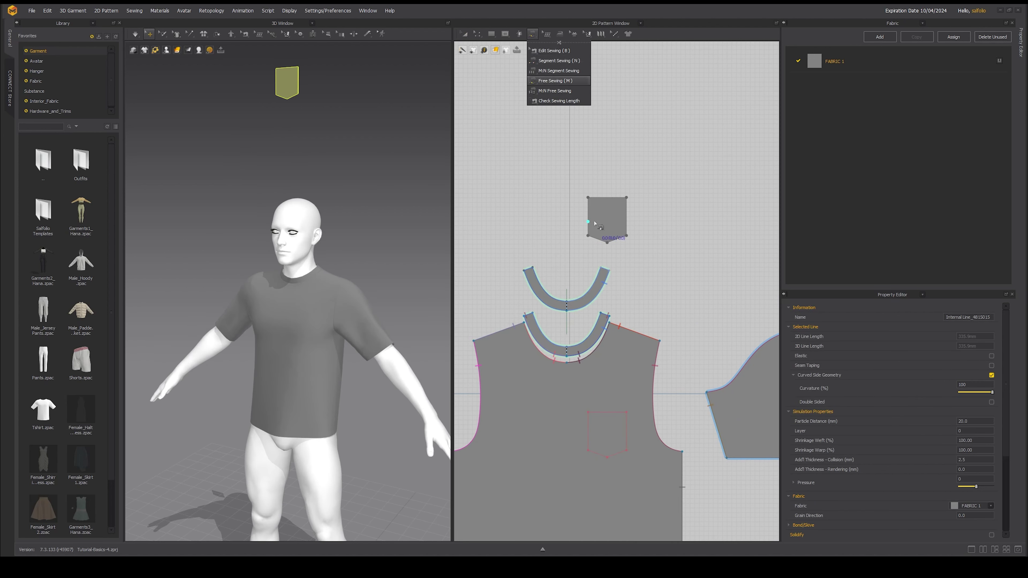
pyautogui.click(589, 197)
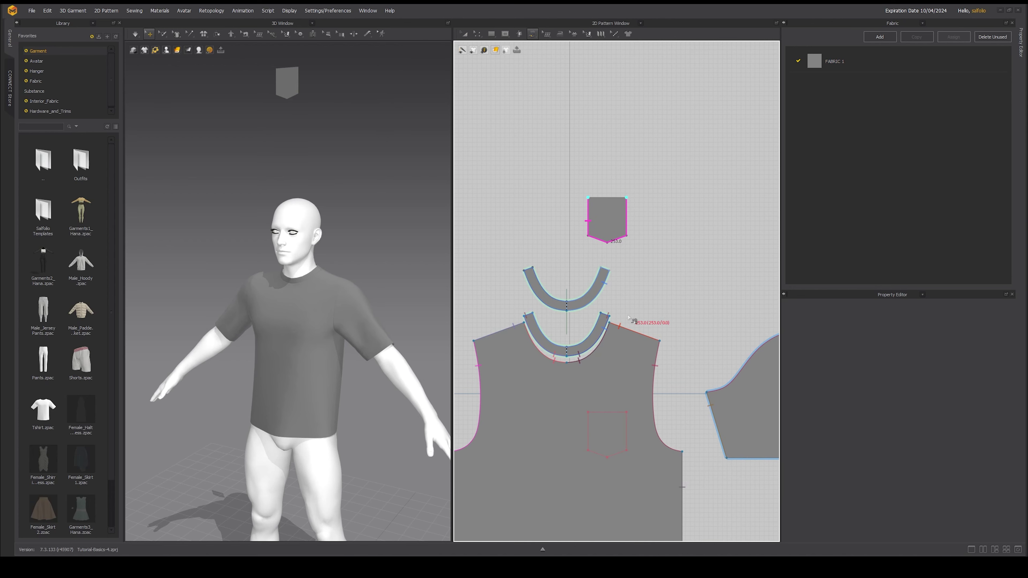
pyautogui.moveTo(624, 336); pyautogui.dragTo(608, 239, button='middle')
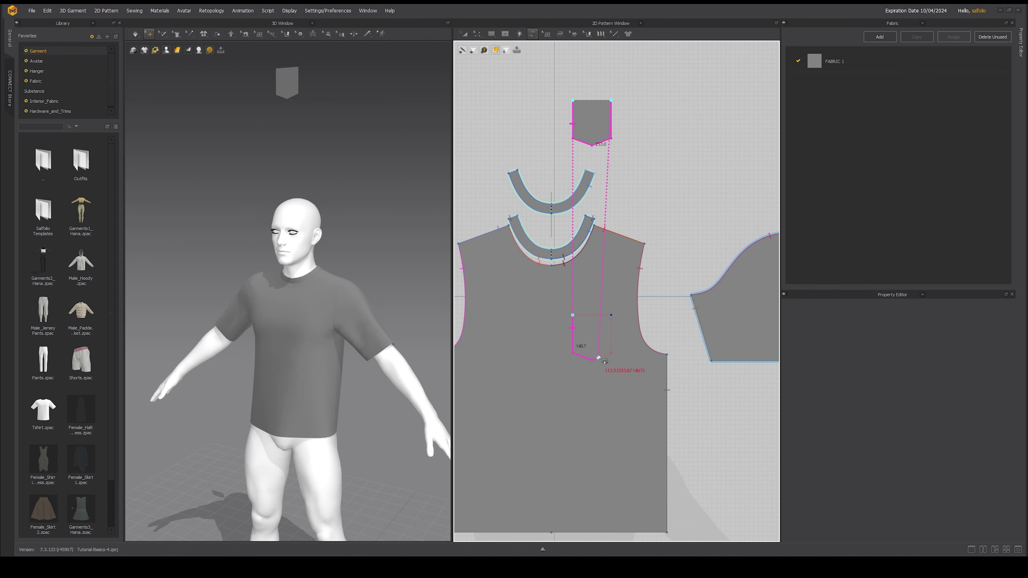
pyautogui.click(615, 318)
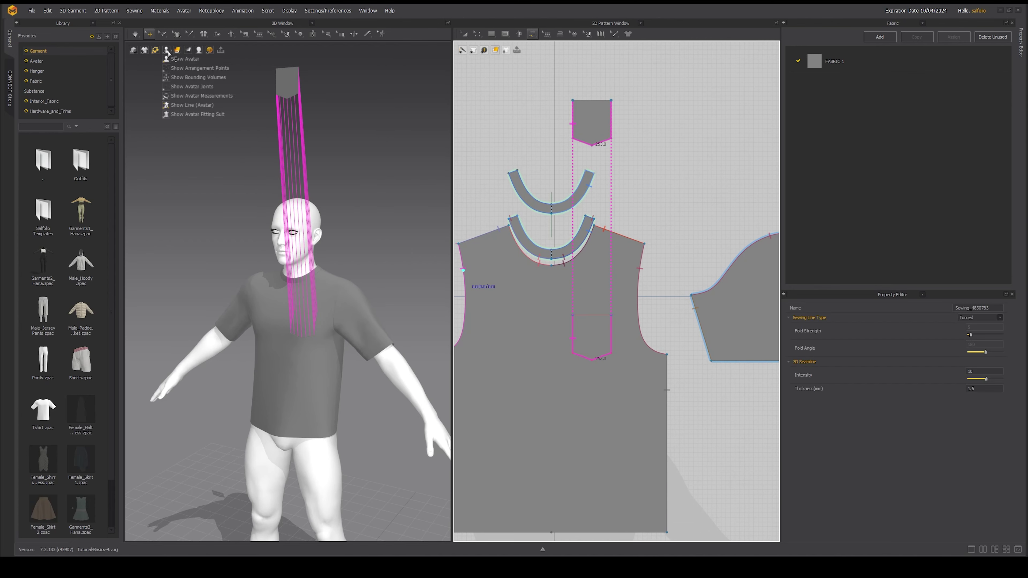
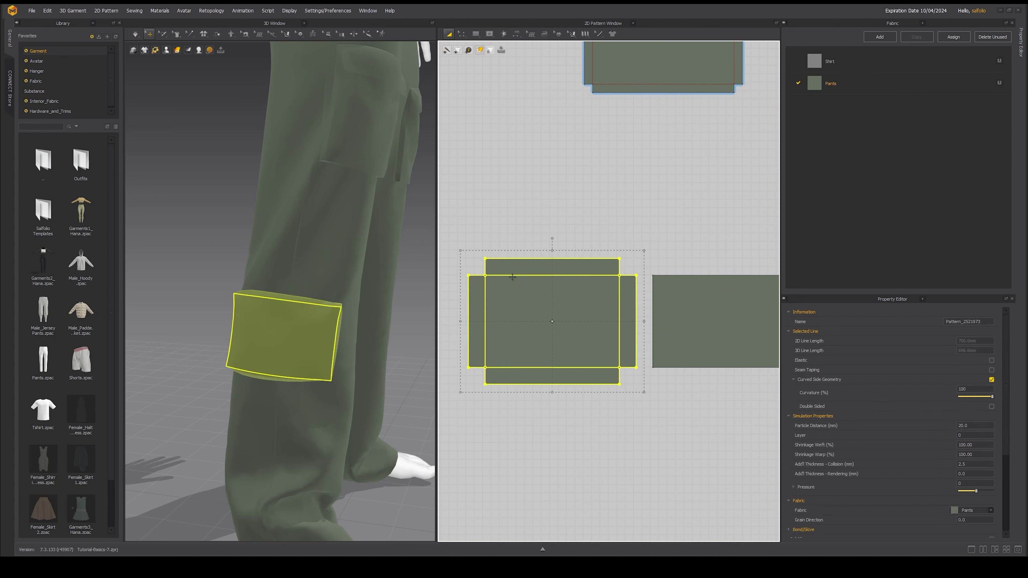
# Cut and sew the pants pocket pattern along its four internal lines, and simulate the separated pieces
pyautogui.click(515, 276)
pyautogui.click(523, 367)
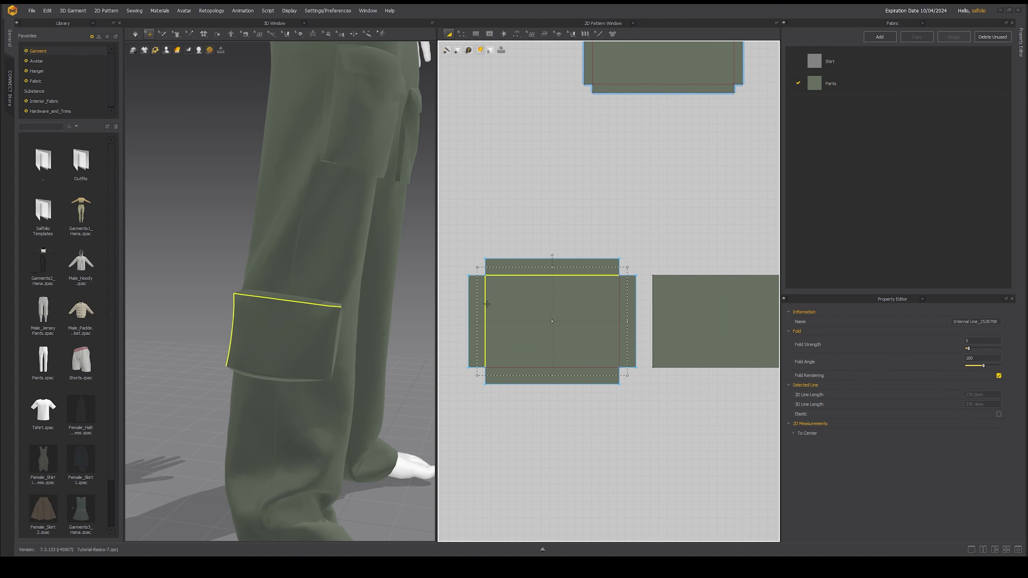
pyautogui.rightClick(618, 327)
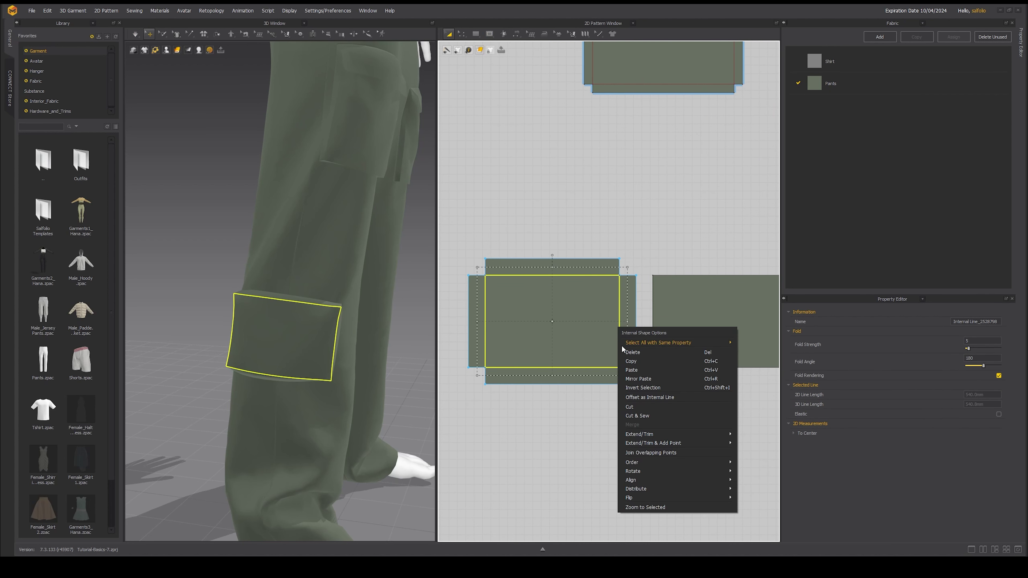
pyautogui.click(645, 417)
pyautogui.click(136, 34)
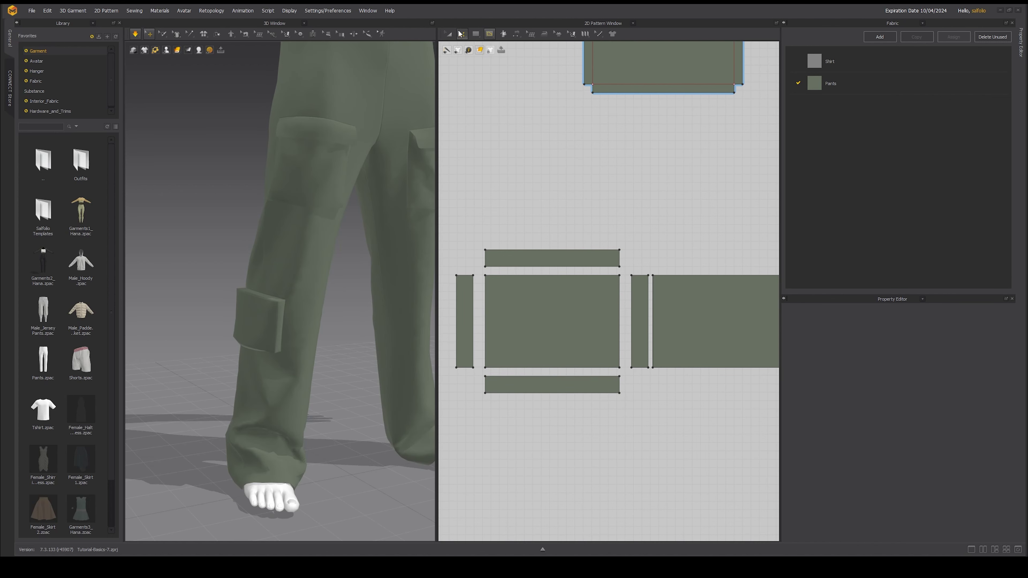
# Round all four corners of the pocket's central panel equally with Smooth Curve
pyautogui.click(462, 35)
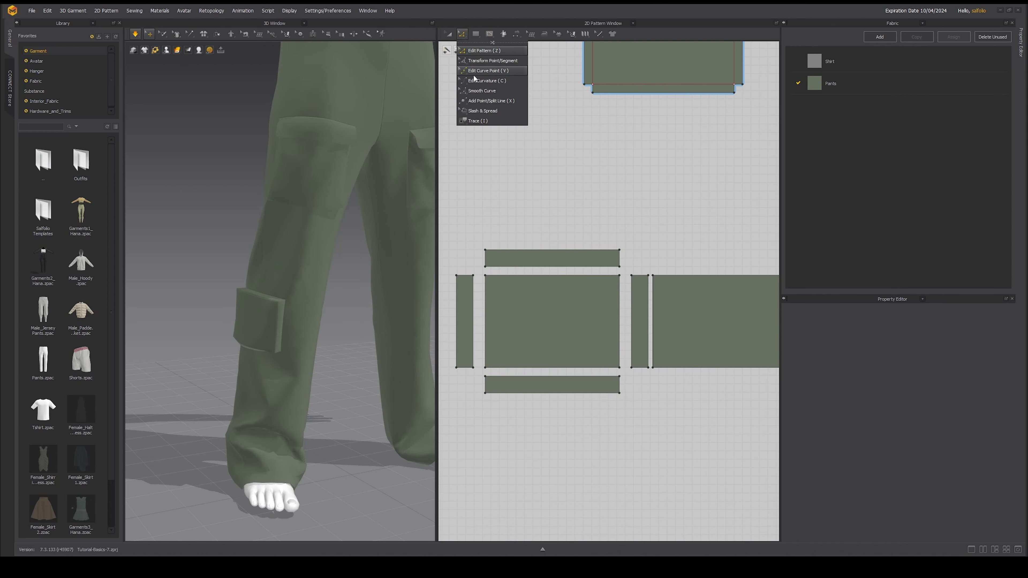
pyautogui.click(473, 92)
pyautogui.scroll(3, 484, 307)
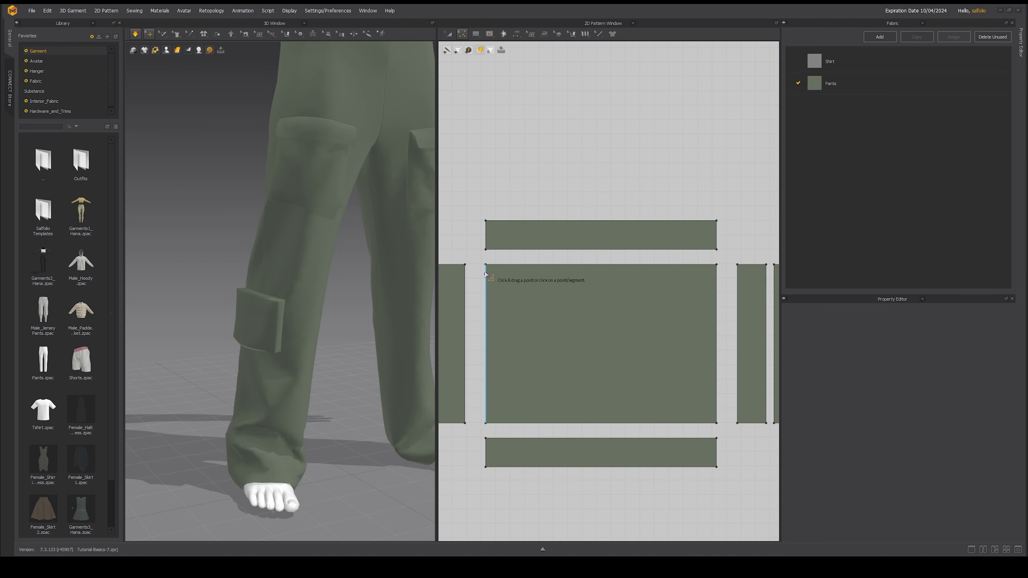
pyautogui.click(497, 281)
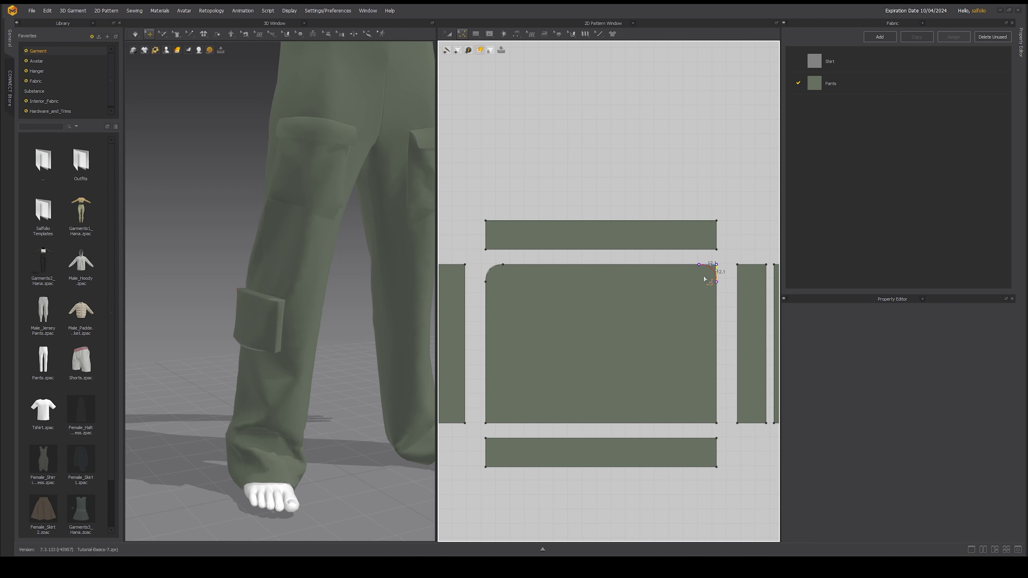
pyautogui.click(705, 279)
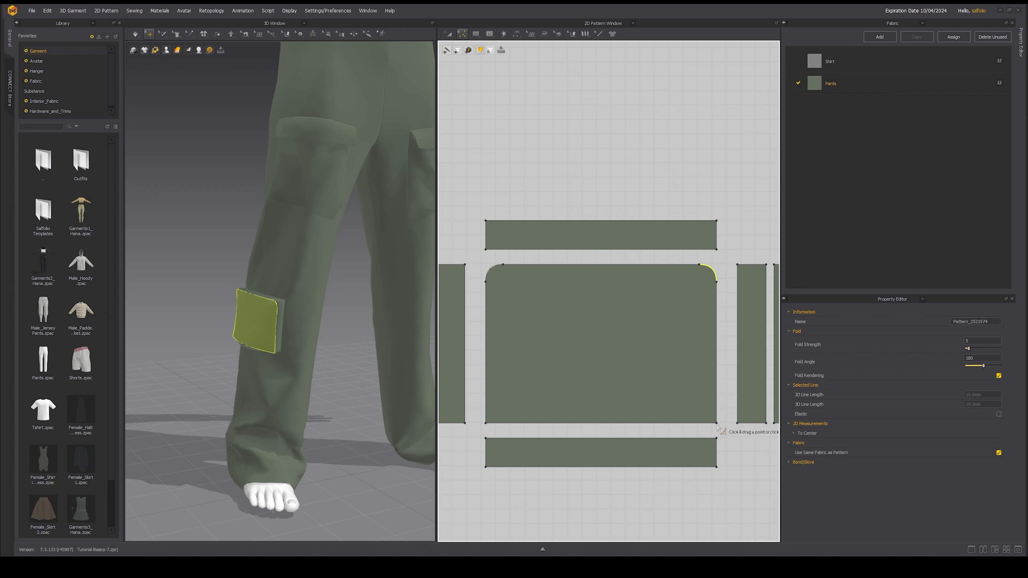
pyautogui.click(700, 418)
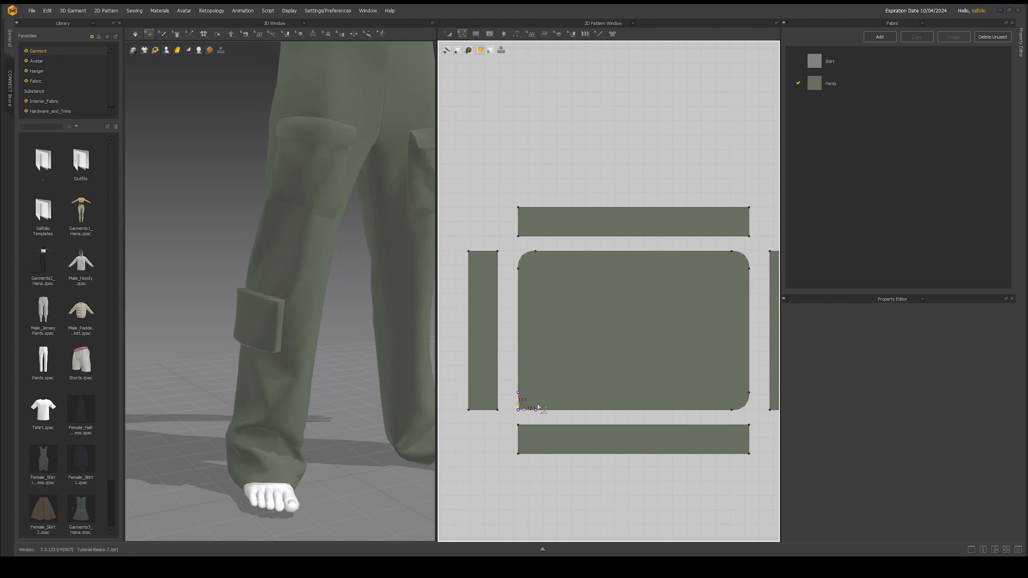
pyautogui.moveTo(537, 405); pyautogui.dragTo(505, 396)
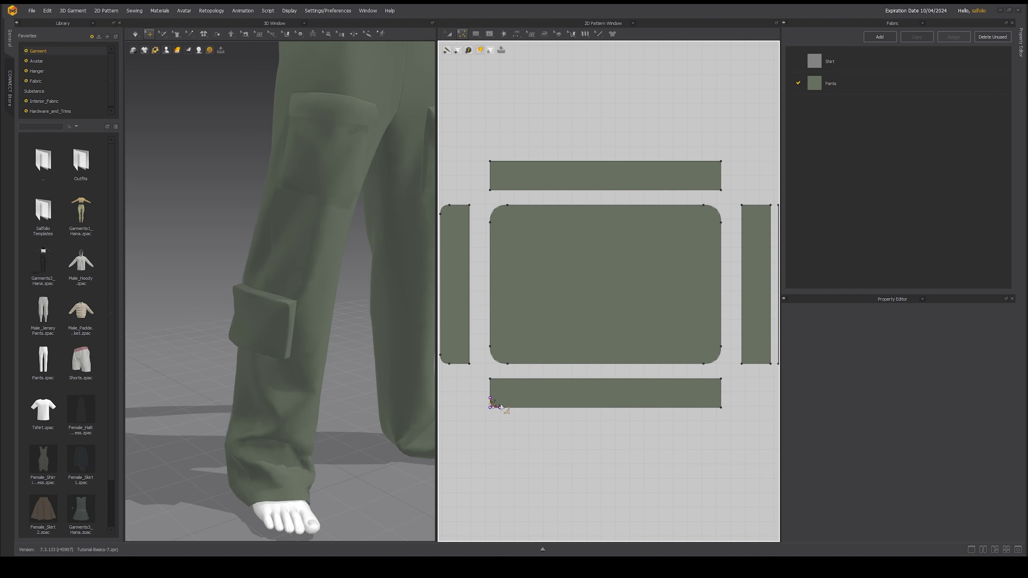
# Try rounding the outer corners of the pocket's four side strips with Smooth Curve
pyautogui.scroll(3, 489, 410)
pyautogui.moveTo(505, 396); pyautogui.dragTo(503, 397)
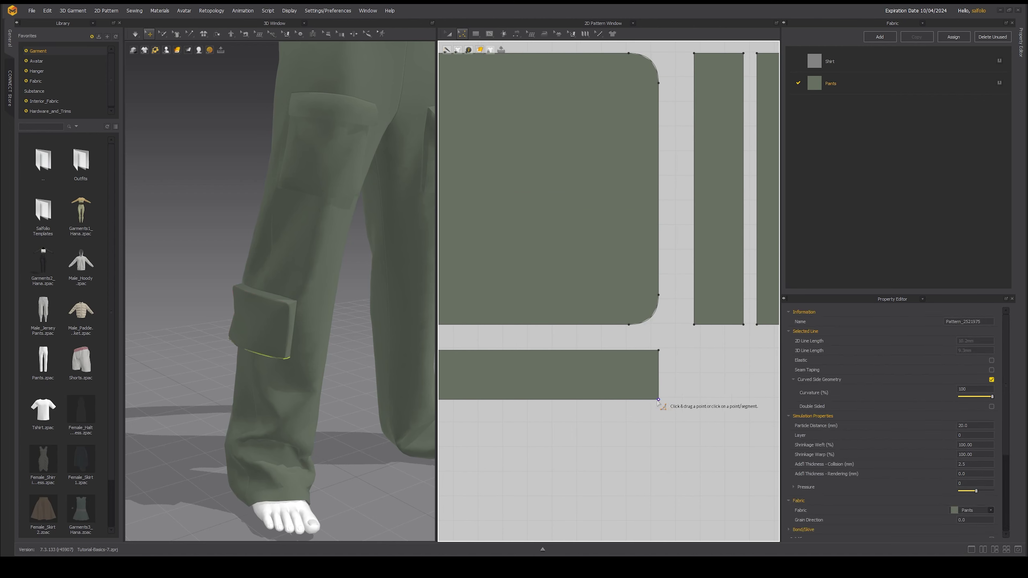
pyautogui.moveTo(658, 400); pyautogui.dragTo(645, 391)
pyautogui.scroll(-5, 644, 391)
pyautogui.moveTo(671, 228); pyautogui.dragTo(725, 262, button='middle')
pyautogui.scroll(2, 459, 208)
pyautogui.moveTo(457, 207); pyautogui.dragTo(467, 215)
pyautogui.moveTo(724, 214); pyautogui.dragTo(660, 219, button='middle')
pyautogui.moveTo(670, 211); pyautogui.dragTo(657, 220)
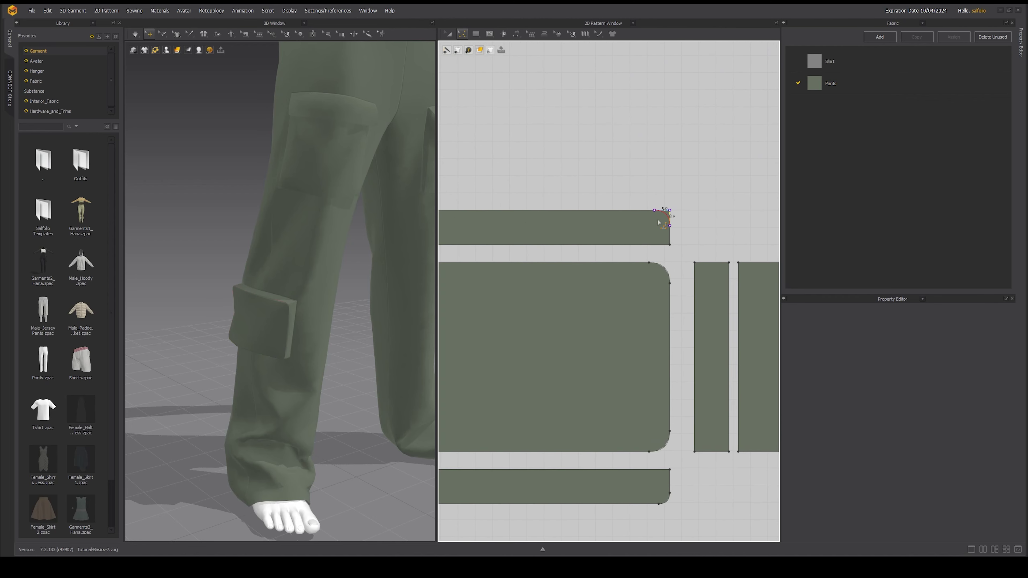
pyautogui.click(663, 220)
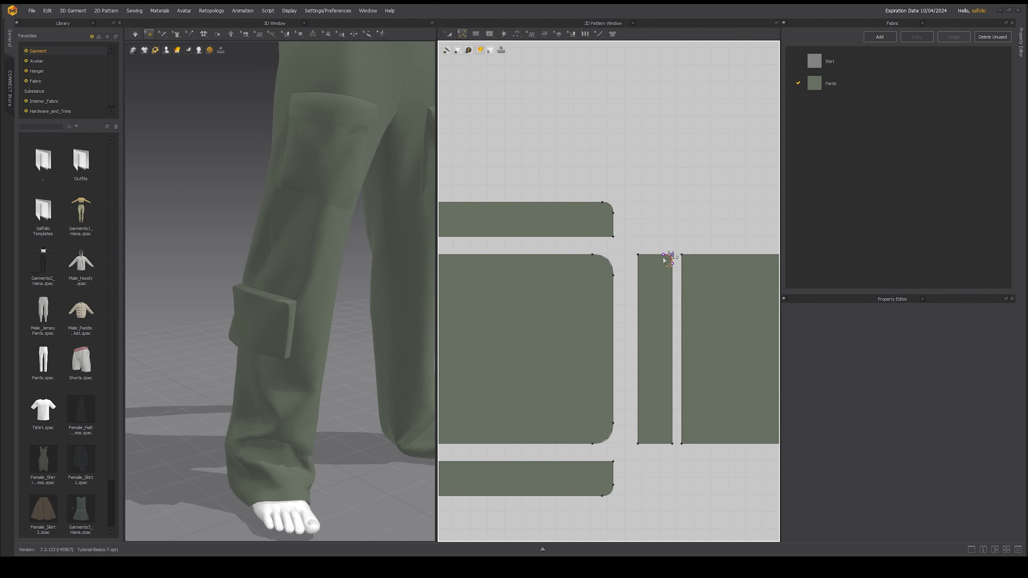
pyautogui.click(666, 443)
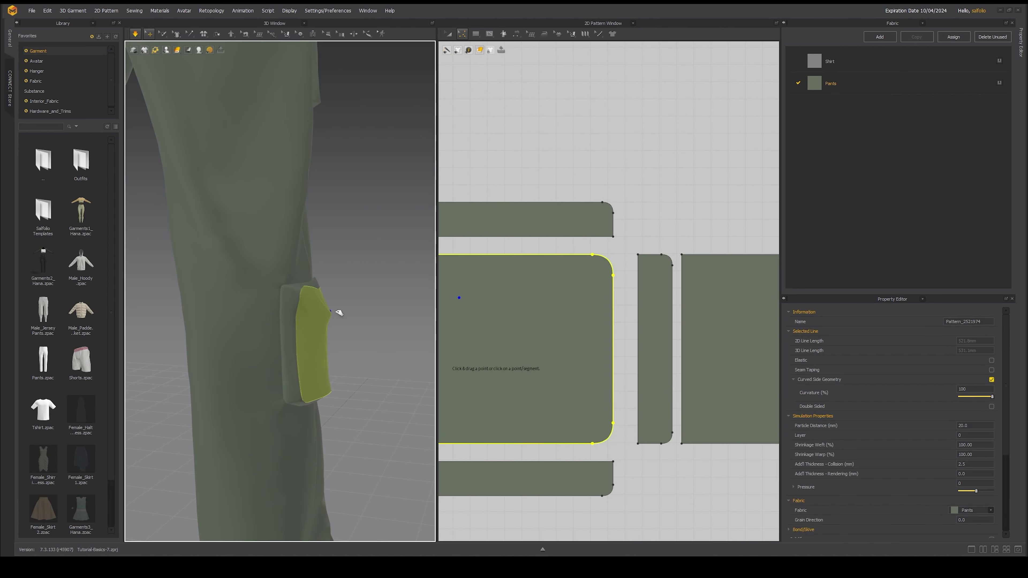
# Simulate the pants and tug the pocket's front panel outward on the leg to give the pocket volume
pyautogui.moveTo(337, 310); pyautogui.dragTo(363, 298)
pyautogui.moveTo(369, 267); pyautogui.dragTo(246, 317, button='right')
pyautogui.scroll(3, 292, 322)
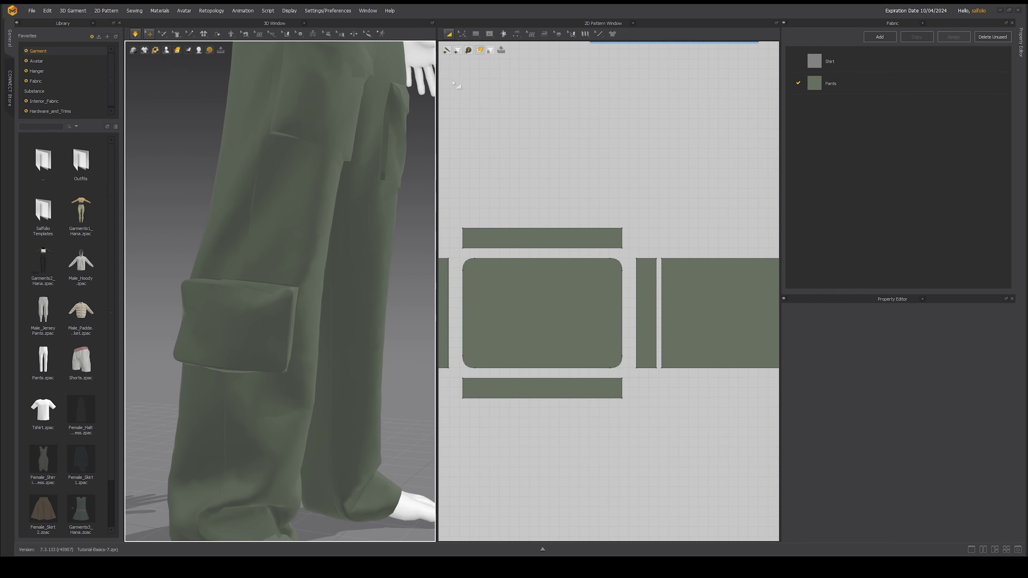
# Draw a long, thin internal rectangle near the upper edge of the rounded pocket panel and convert it to a hole
pyautogui.click(489, 36)
pyautogui.click(495, 61)
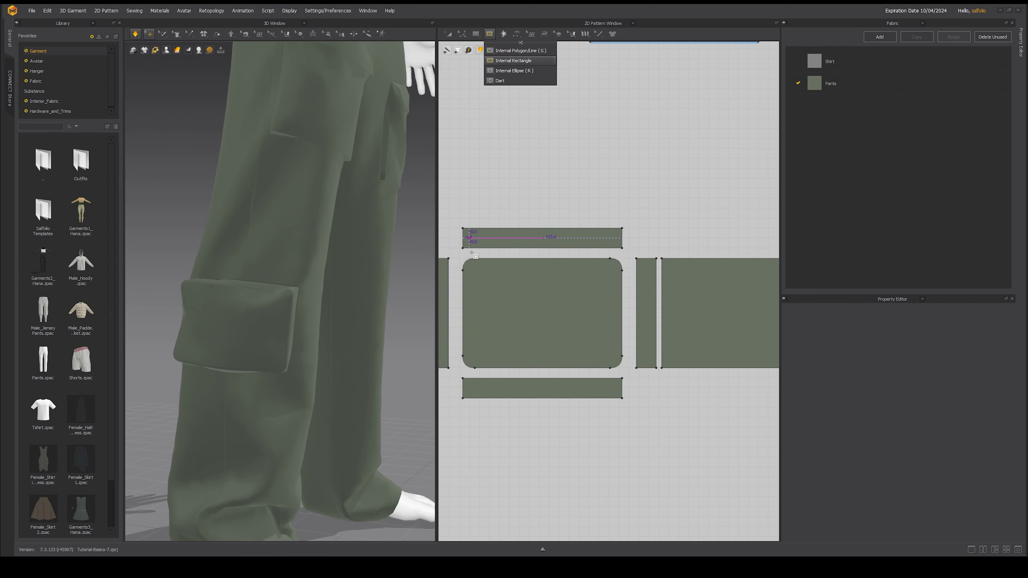
pyautogui.moveTo(478, 274); pyautogui.dragTo(605, 285)
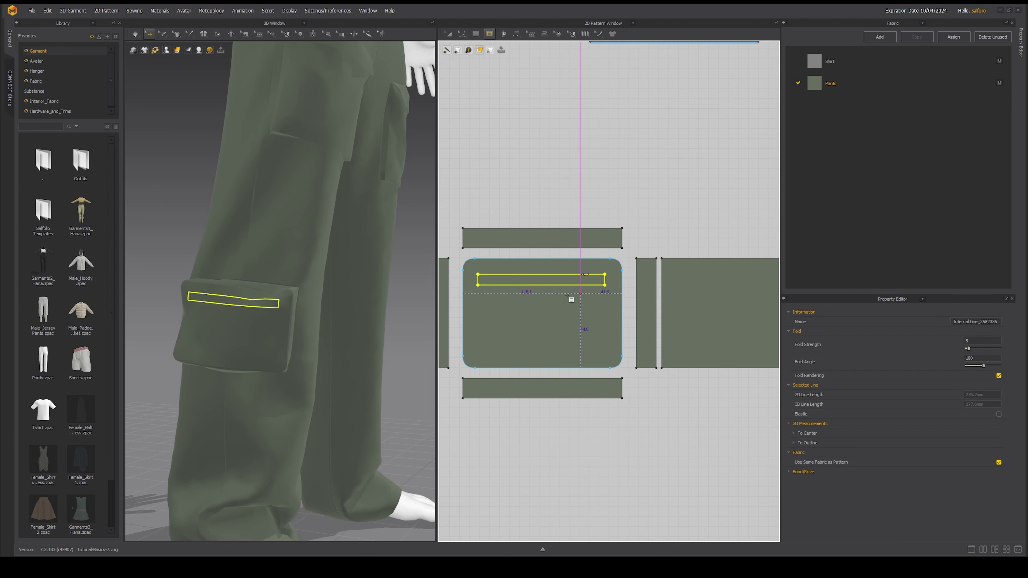
pyautogui.press('a')
pyautogui.rightClick(527, 277)
pyautogui.click(564, 374)
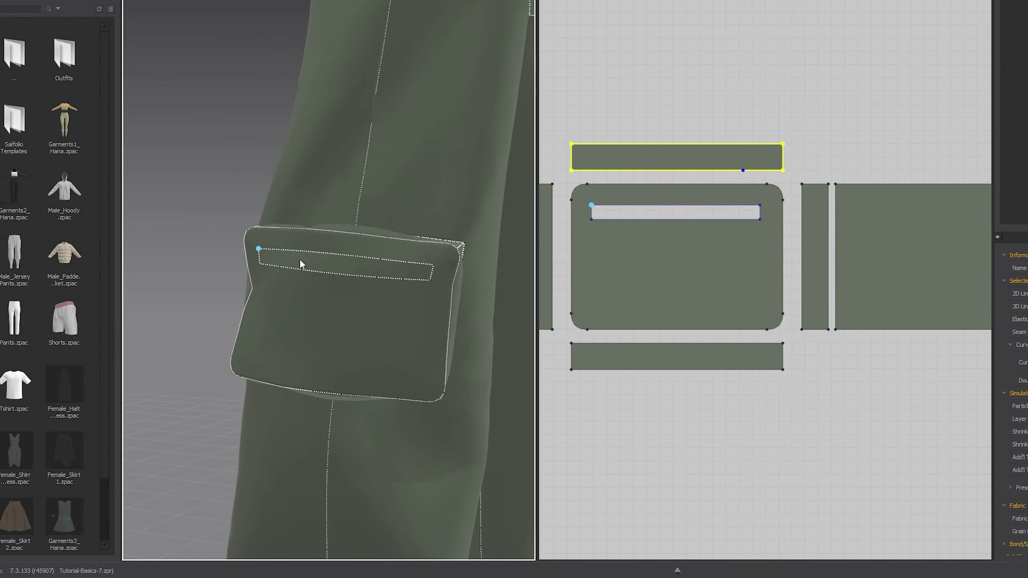
# Add a zipper along the slot opening of the rounded cargo pocket and simulate the pants
pyautogui.click(226, 308)
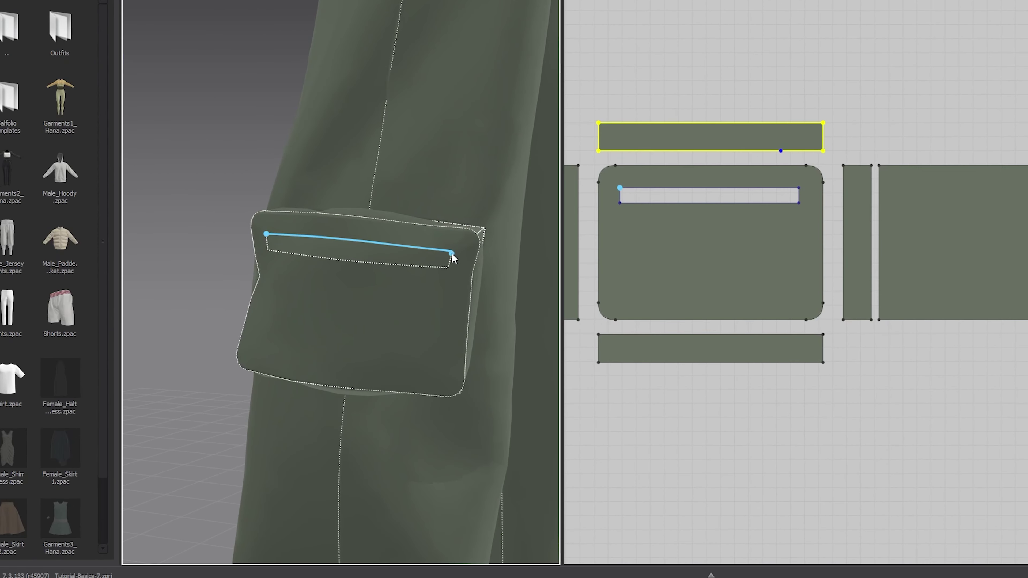
pyautogui.doubleClick(452, 251)
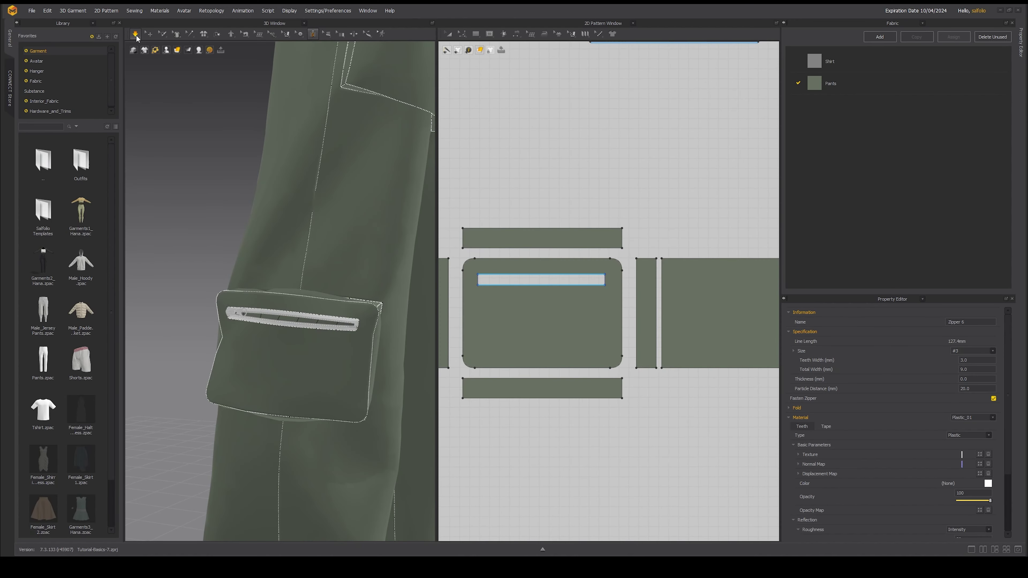
pyautogui.click(135, 34)
pyautogui.scroll(-3, 322, 333)
pyautogui.scroll(-2, 322, 332)
# Copy the zippered pocket's front panel and side strips, position the copy at the other leg and simulate
pyautogui.click(329, 311)
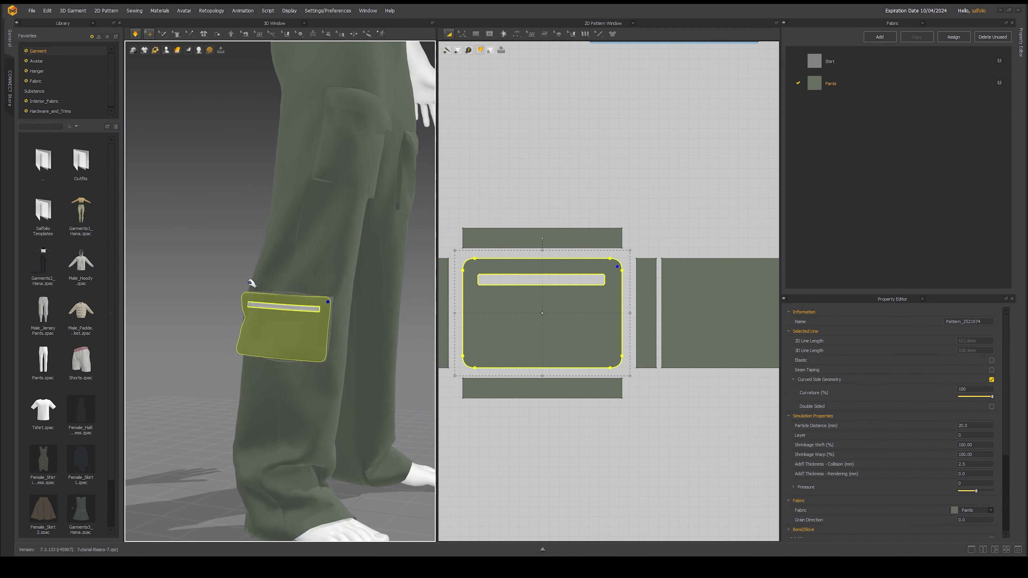
pyautogui.click(224, 261)
pyautogui.moveTo(224, 261)
pyautogui.mouseDown(button='right')
pyautogui.moveTo(255, 253)
pyautogui.moveTo(219, 254)
pyautogui.mouseUp(button='right')
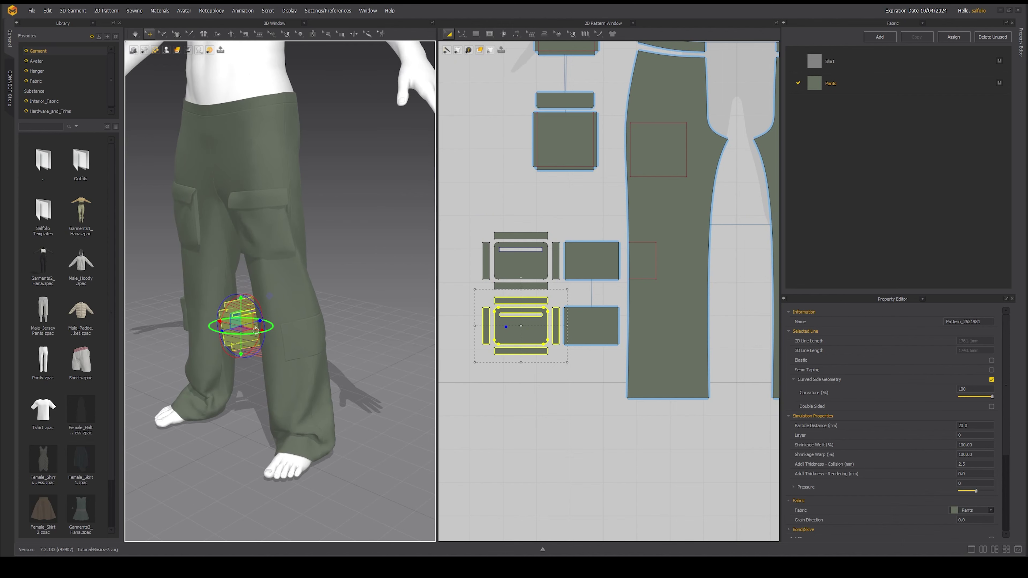
pyautogui.moveTo(258, 329); pyautogui.dragTo(327, 348)
pyautogui.press('space')
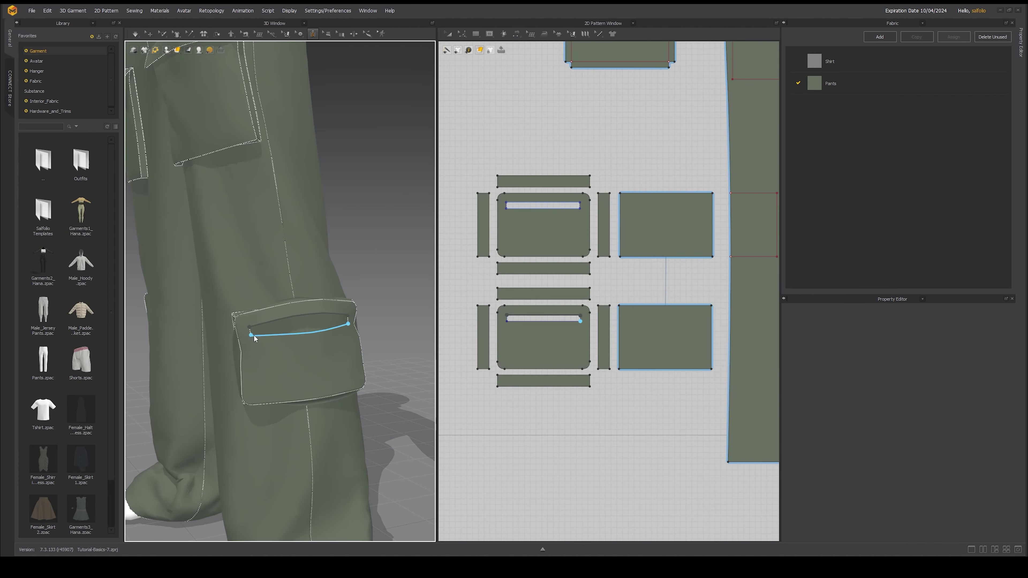
# Add a matching zipper to the copied pocket's slot opening and simulate the pants
pyautogui.doubleClick(250, 335)
pyautogui.moveTo(224, 235); pyautogui.dragTo(280, 244, button='right')
pyautogui.scroll(-4, 281, 244)
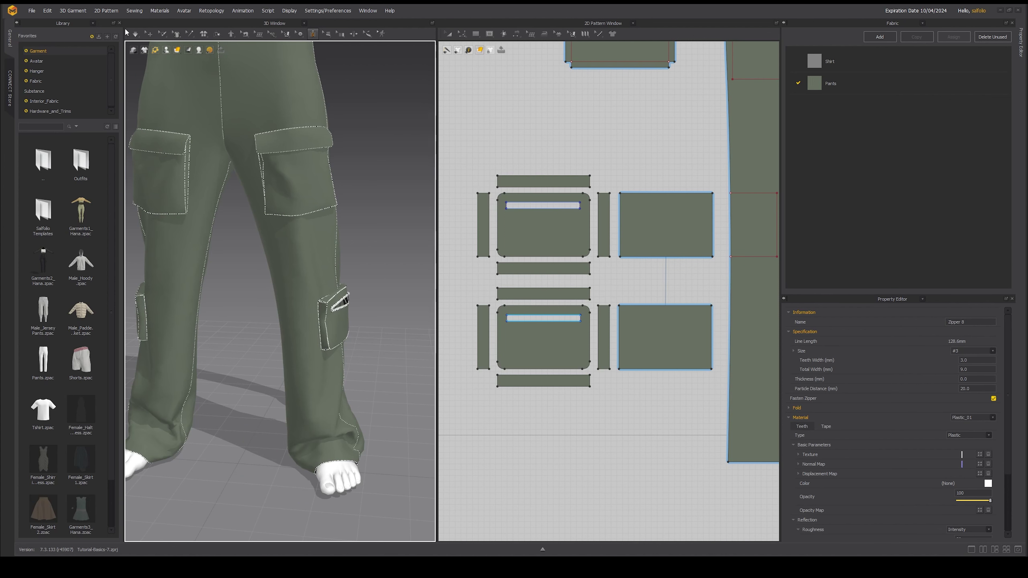
pyautogui.click(136, 37)
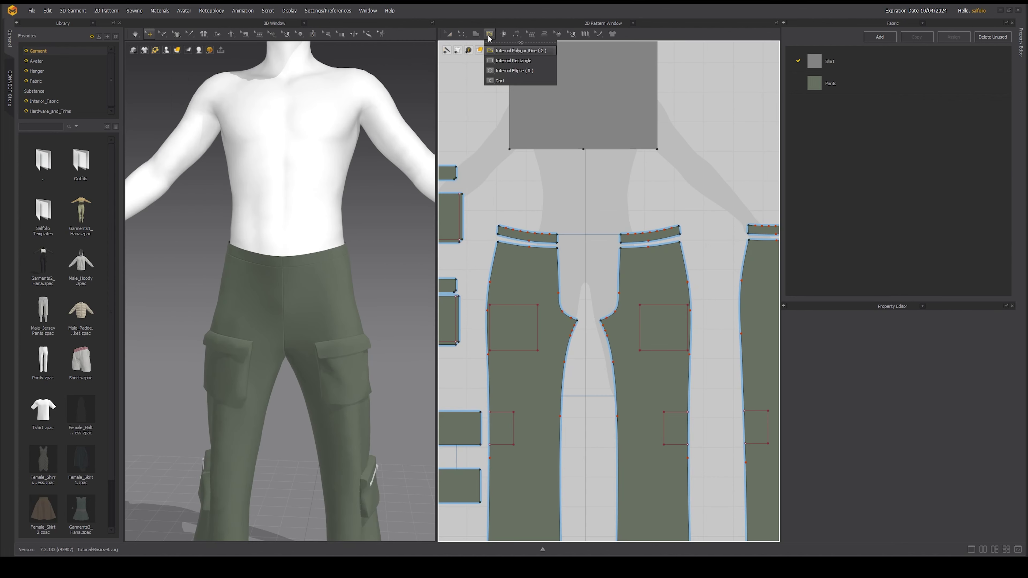
# Draw a slanted internal line about 146 mm long from the front panel's waist to its side seam and curve it into a pocket opening
pyautogui.scroll(4, 553, 255)
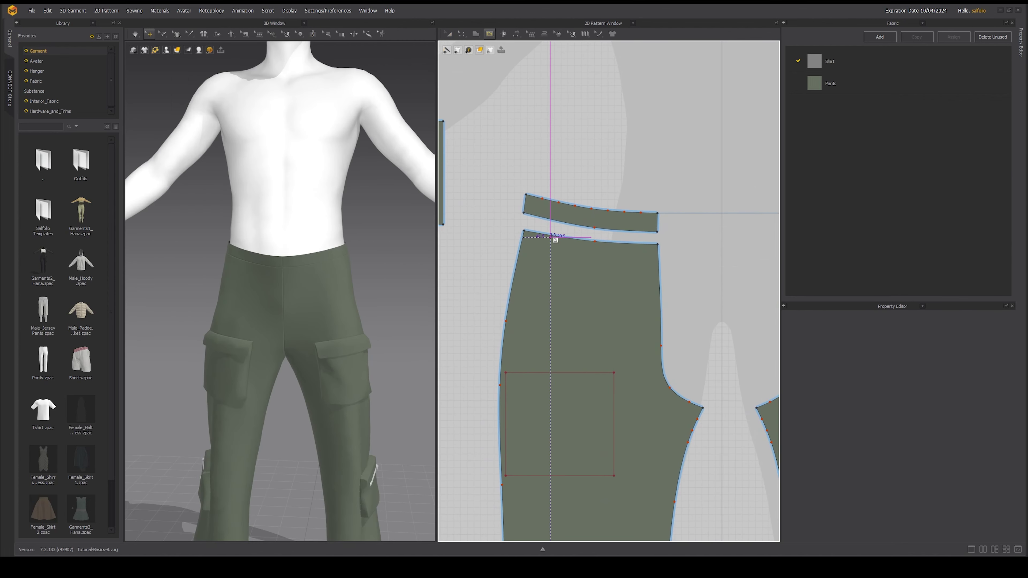
pyautogui.scroll(3, 555, 236)
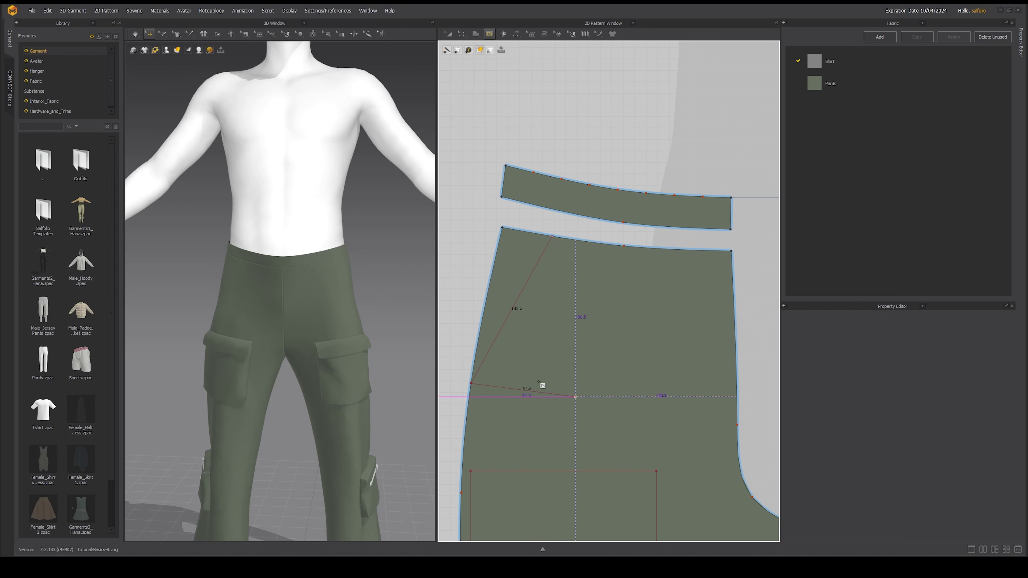
pyautogui.press('Return')
pyautogui.moveTo(521, 381); pyautogui.dragTo(542, 371, button='middle')
pyautogui.click(490, 36)
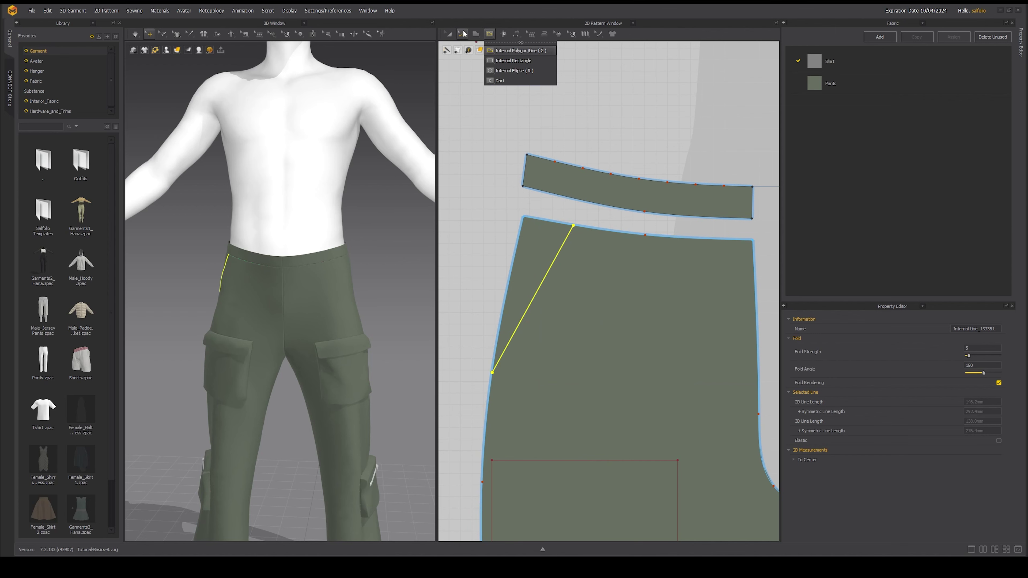
pyautogui.click(464, 34)
pyautogui.click(479, 81)
pyautogui.moveTo(529, 307); pyautogui.dragTo(536, 346)
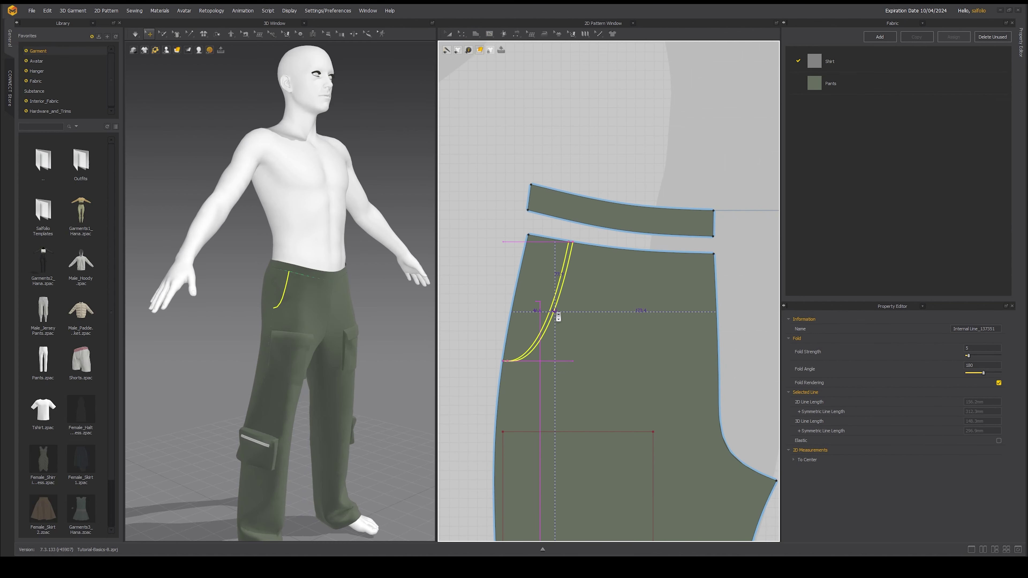
# Paste a copy of the curved pocket line just beside the original and fit its ends to the panel's edges
pyautogui.scroll(6, 542, 308)
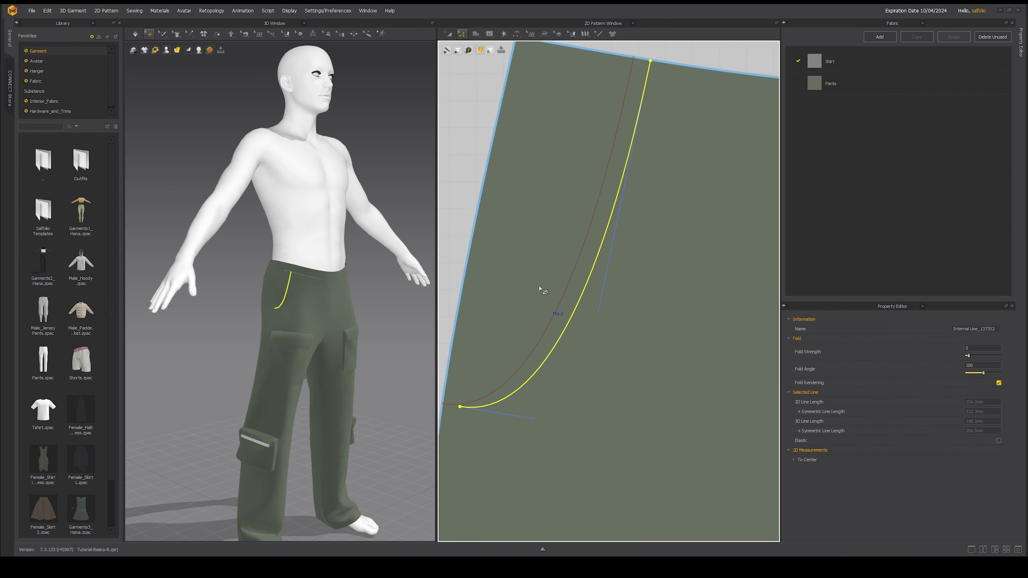
pyautogui.moveTo(461, 411); pyautogui.dragTo(520, 380, button='middle')
pyautogui.click(519, 383)
pyautogui.moveTo(519, 379); pyautogui.dragTo(499, 396)
pyautogui.moveTo(571, 408); pyautogui.dragTo(584, 412)
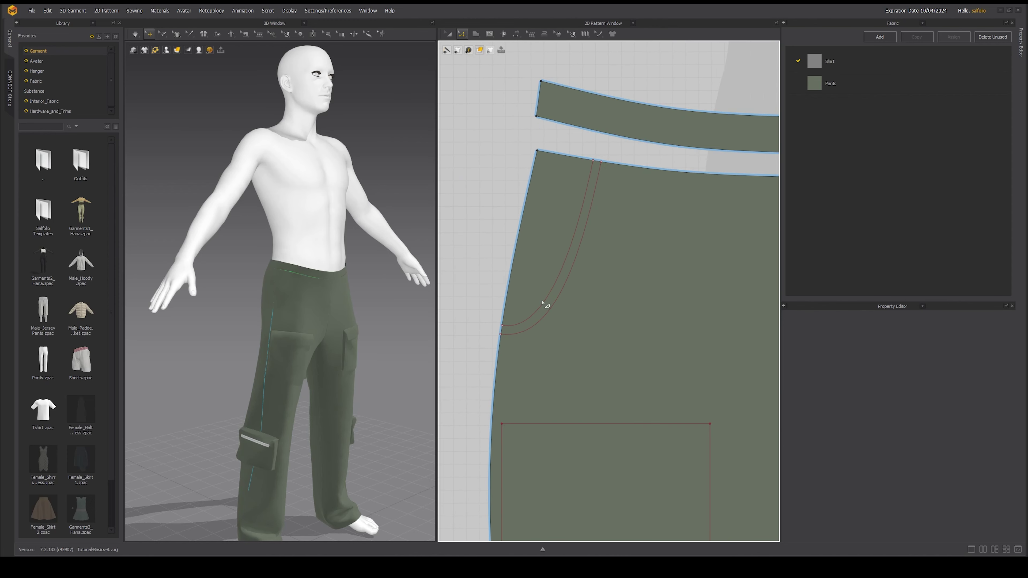
# Cut and sew the front panel along both curved pocket lines and move the resulting pieces apart
pyautogui.click(544, 303)
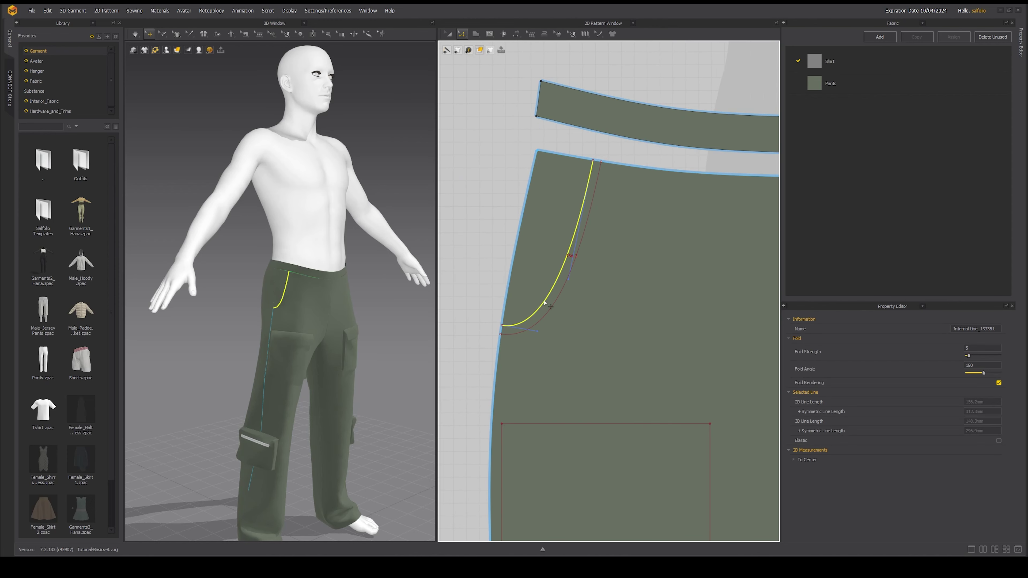
pyautogui.keyDown('shift'); pyautogui.click(557, 305); pyautogui.keyUp('shift')
pyautogui.rightClick(556, 307)
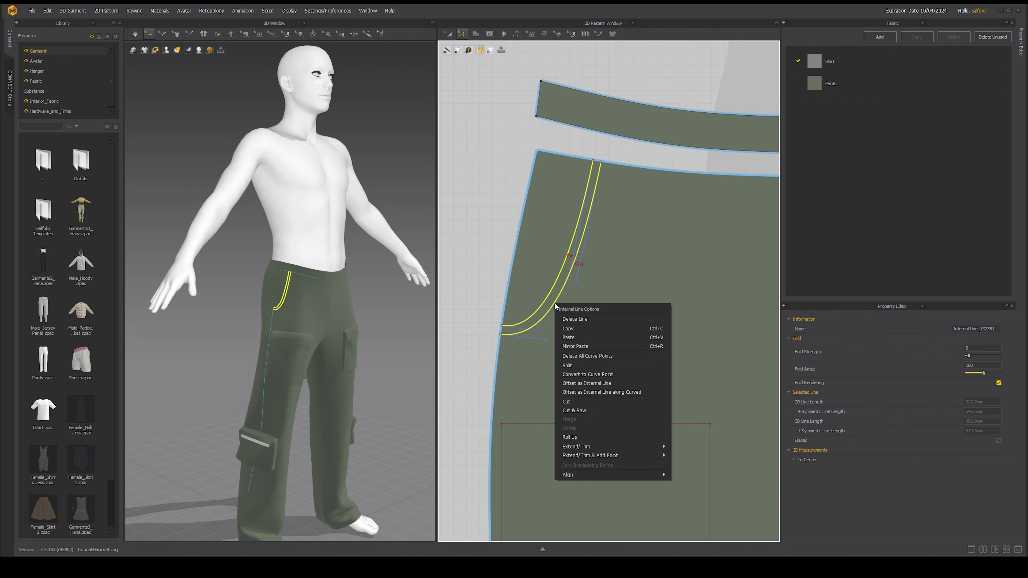
pyautogui.click(590, 408)
pyautogui.scroll(-3, 544, 356)
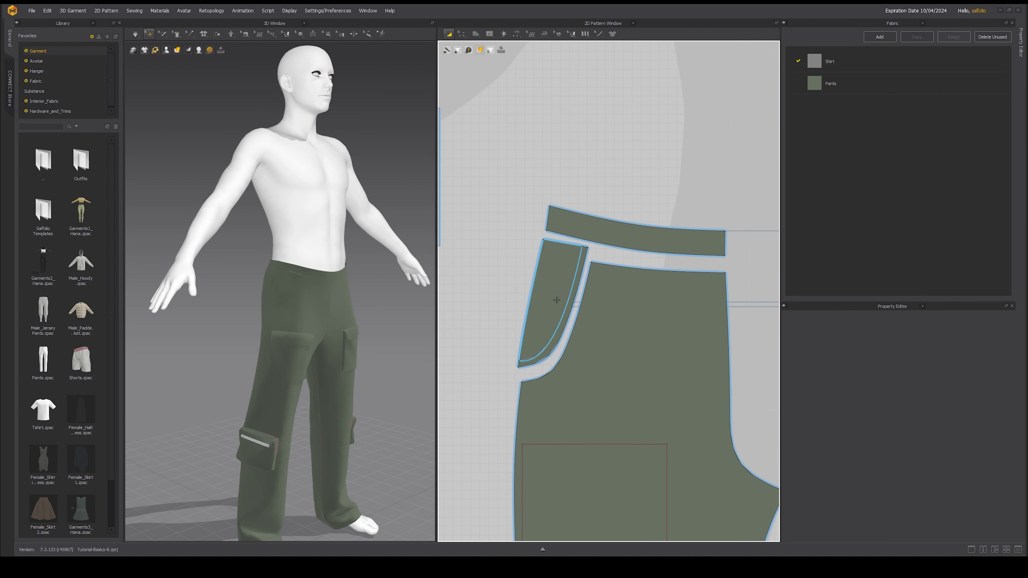
pyautogui.click(537, 295)
pyautogui.moveTo(536, 295); pyautogui.dragTo(568, 303)
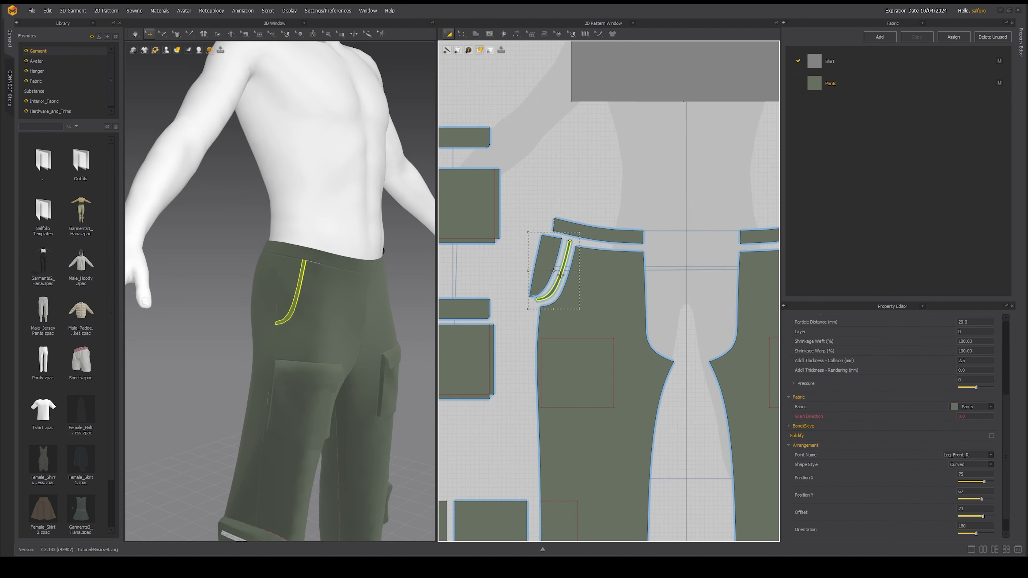
# Make a Layer Clone (Over) of the narrow curved pocket strip and place it above the waistband
pyautogui.scroll(3, 563, 280)
pyautogui.rightClick(562, 278)
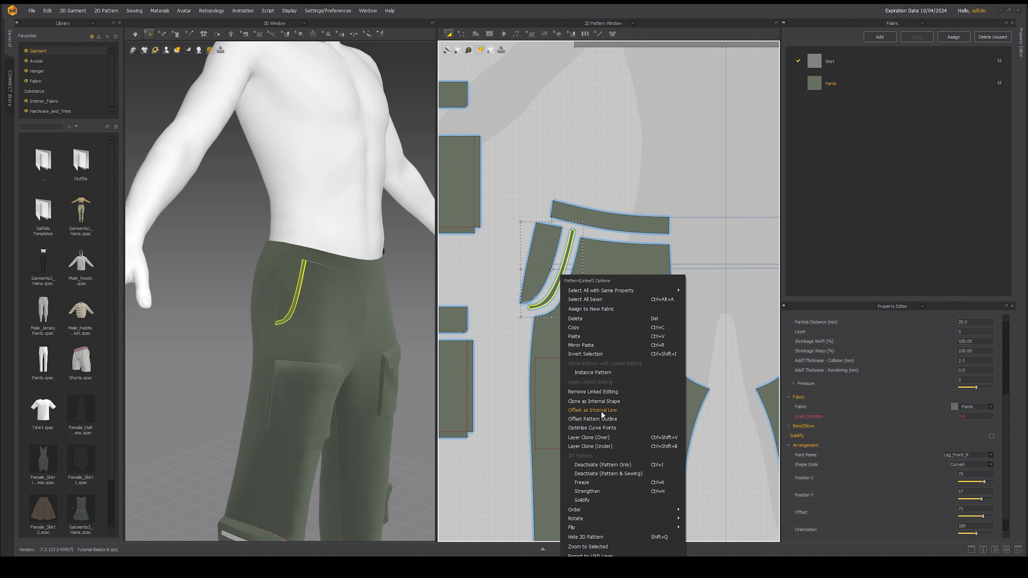
pyautogui.click(602, 437)
pyautogui.click(531, 162)
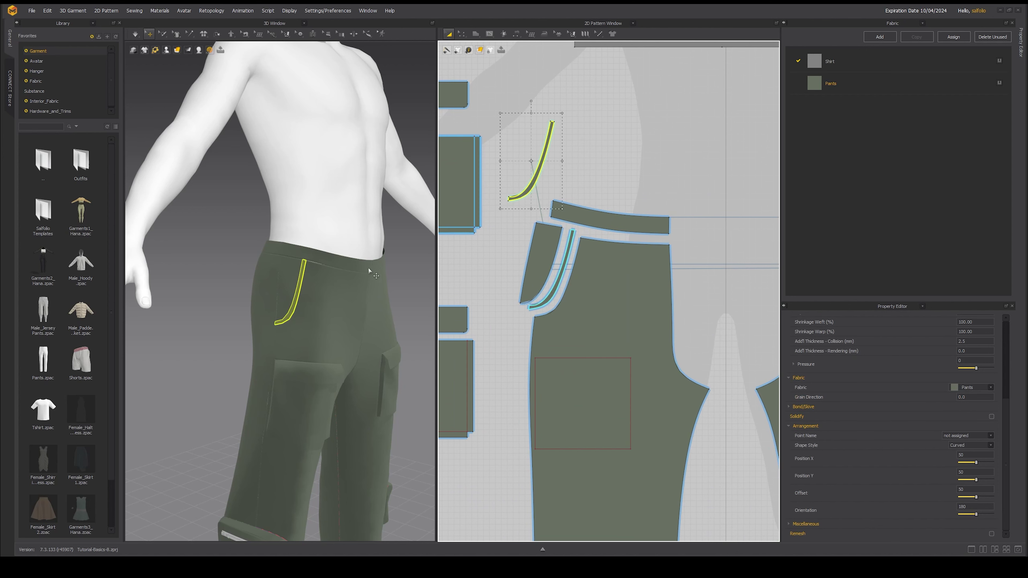
# Simulate the pants with the layered pocket strips and inspect the hip area
pyautogui.scroll(3, 253, 298)
pyautogui.moveTo(176, 55)
pyautogui.click(134, 35)
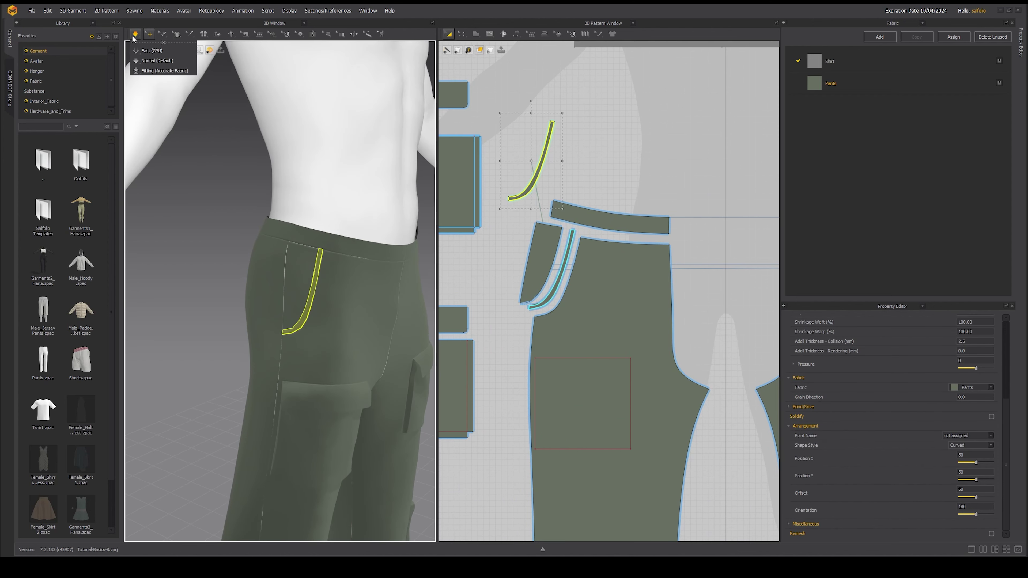
pyautogui.click(229, 272)
pyautogui.scroll(-3, 325, 321)
pyautogui.moveTo(353, 314); pyautogui.dragTo(328, 306, button='right')
pyautogui.scroll(3, 364, 307)
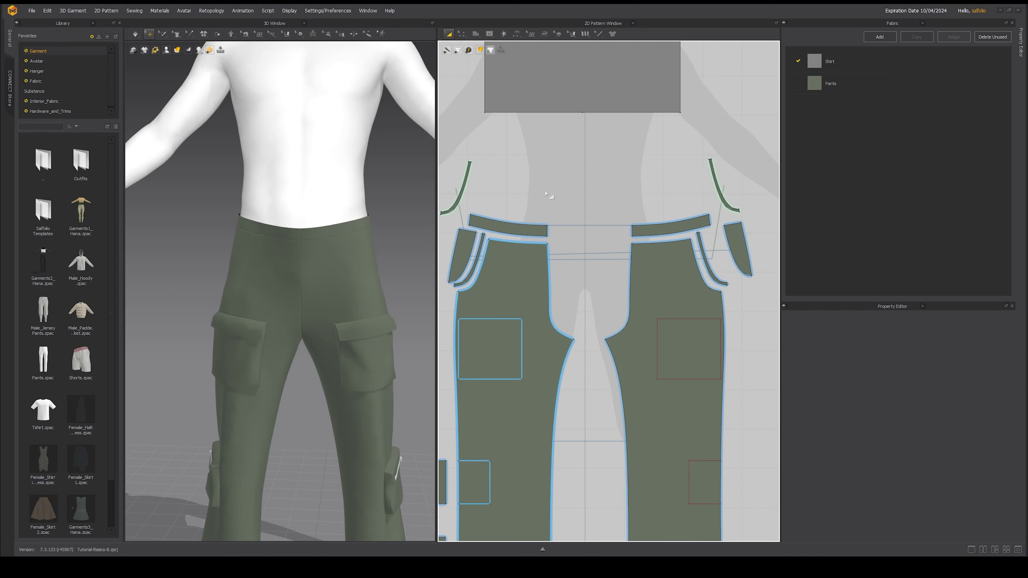
# Remove linked editing from the two front leg panels
pyautogui.click(515, 282)
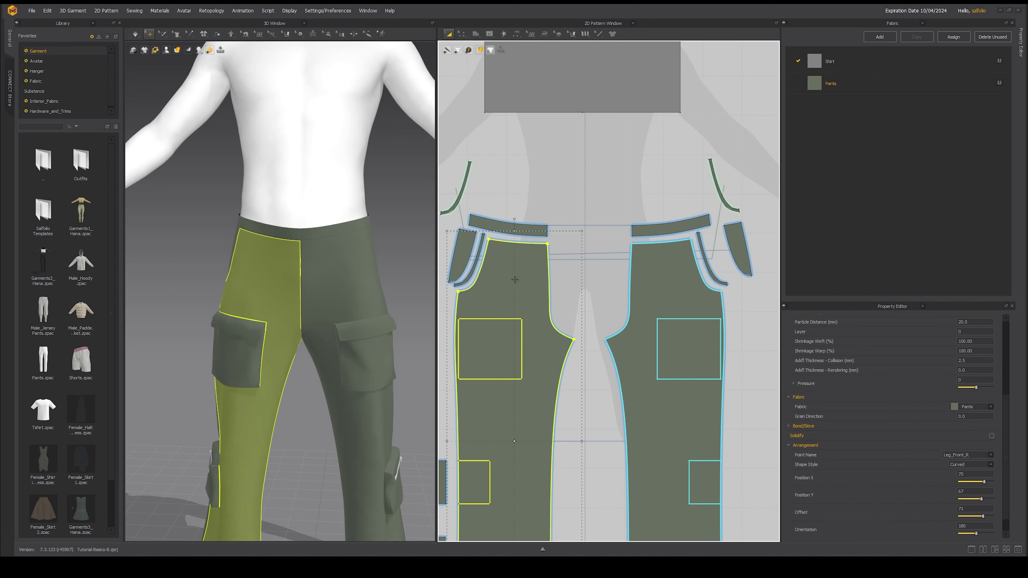
pyautogui.rightClick(515, 280)
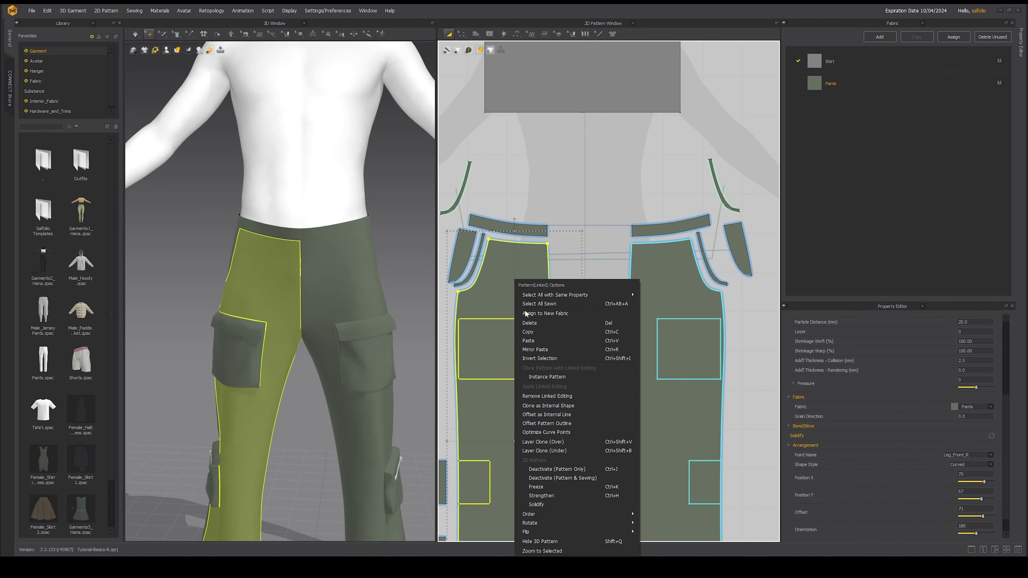
pyautogui.click(540, 396)
pyautogui.click(615, 183)
# Draw an L-shaped internal line for the fly from the center seam to the waist of one front panel and round its corner
pyautogui.moveTo(615, 182); pyautogui.dragTo(514, 181, button='middle')
pyautogui.scroll(3, 542, 240)
pyautogui.moveTo(542, 240); pyautogui.dragTo(580, 212, button='middle')
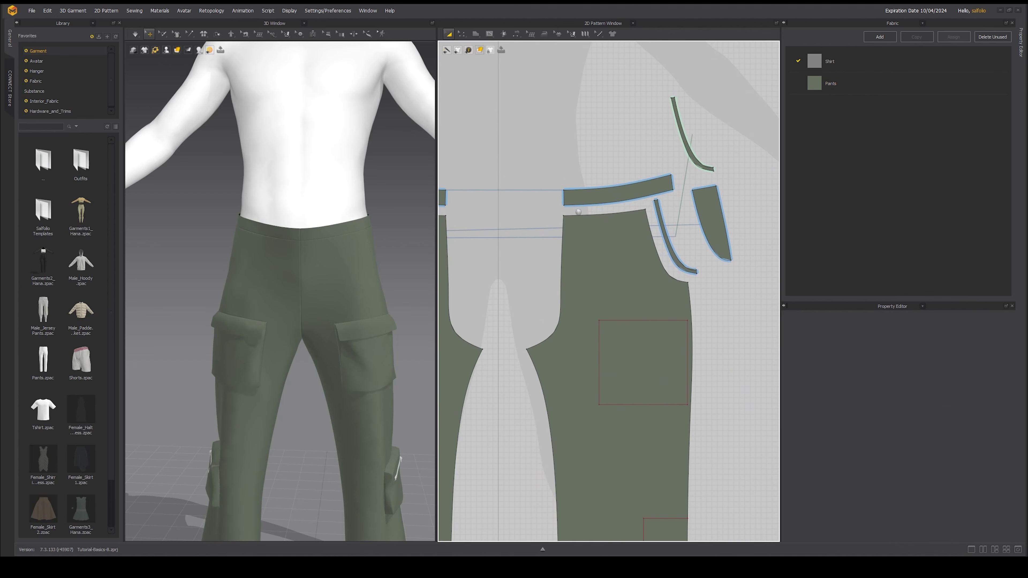
pyautogui.click(489, 34)
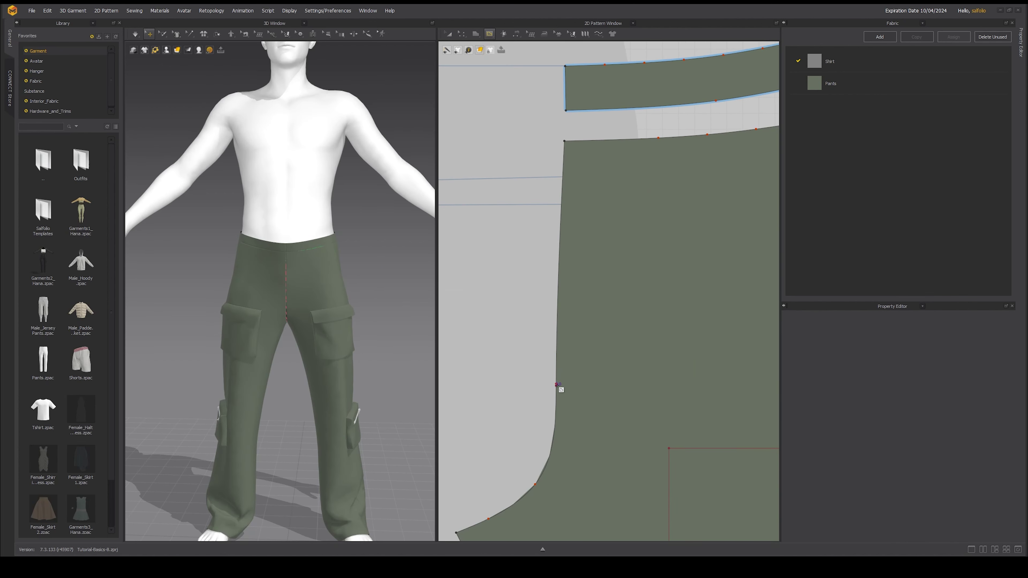
pyautogui.click(613, 383)
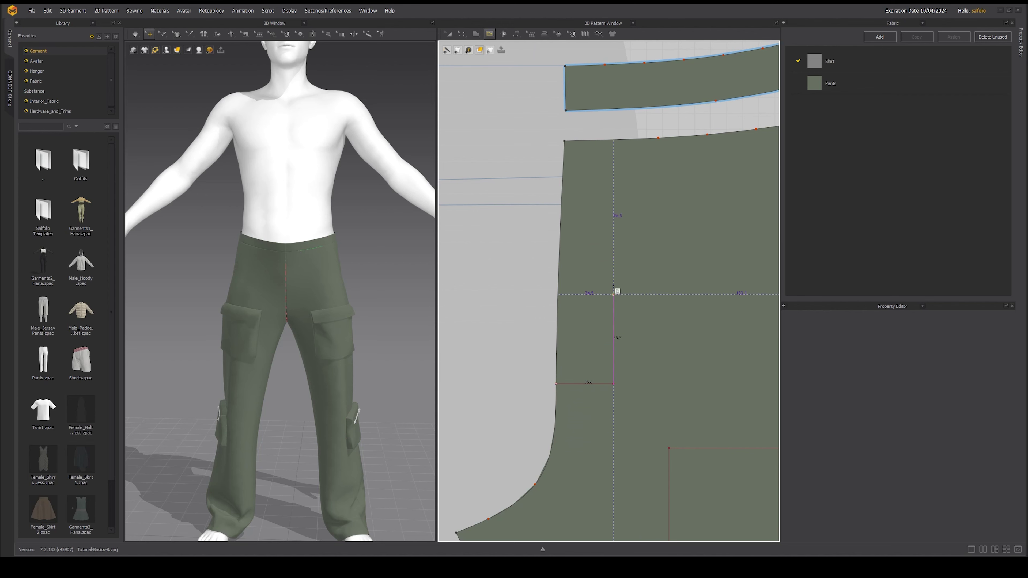
pyautogui.scroll(5, 620, 141)
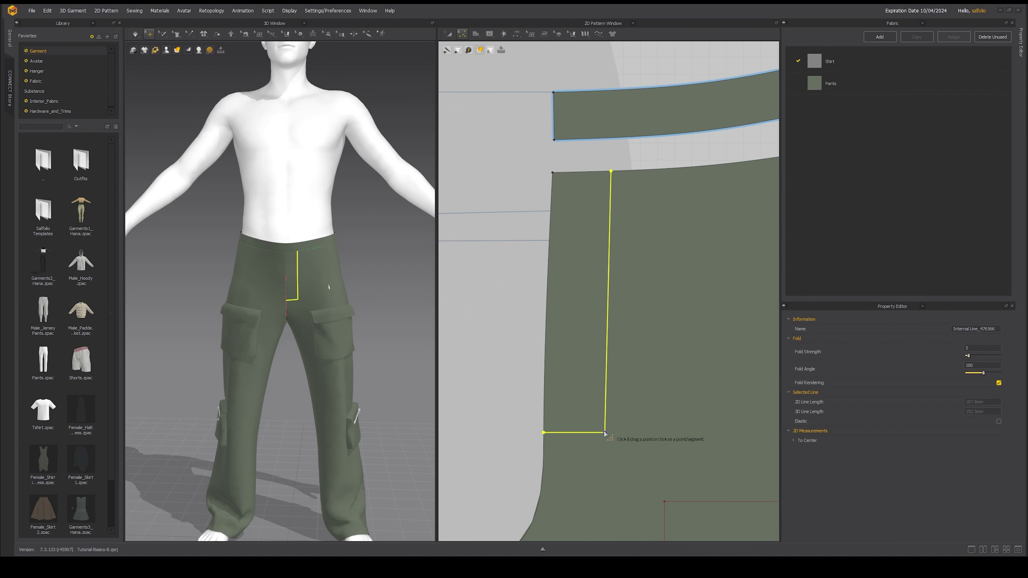
pyautogui.moveTo(605, 432); pyautogui.dragTo(572, 392)
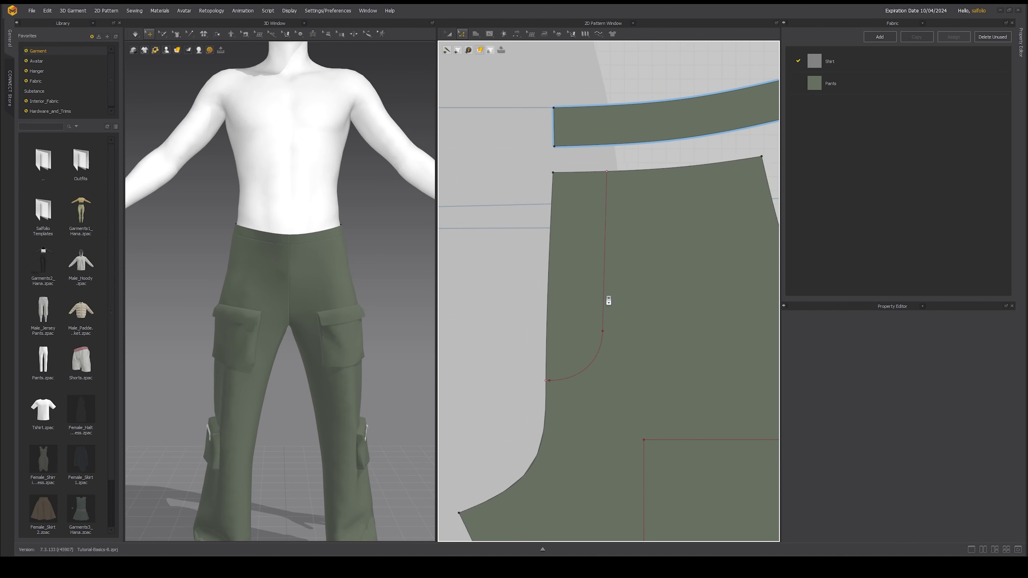
# Copy all segments of the rounded fly line and paste them parallel, slightly closer to the center seam
pyautogui.click(604, 302)
pyautogui.keyDown('shift'); pyautogui.click(592, 362); pyautogui.keyUp('shift')
pyautogui.scroll(4, 544, 393)
pyautogui.keyDown('shift'); pyautogui.click(566, 361); pyautogui.keyUp('shift')
pyautogui.scroll(-1, 572, 362)
pyautogui.scroll(-2, 577, 393)
pyautogui.moveTo(574, 363); pyautogui.dragTo(604, 383, button='middle')
pyautogui.hotkey('ctrl', 'c')
pyautogui.hotkey('ctrl', 'v')
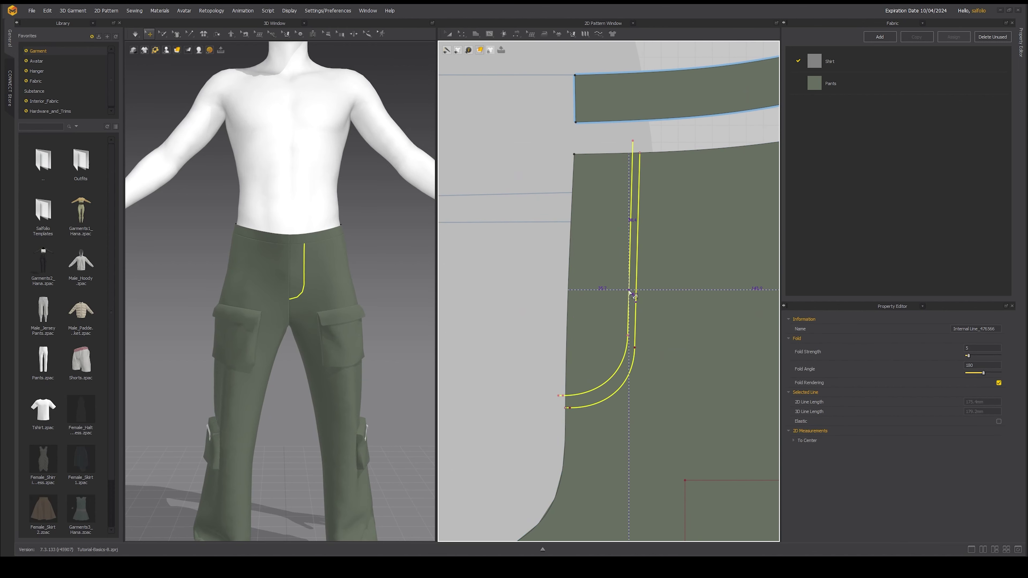
pyautogui.click(629, 294)
# Delete the copied fly line's lower point that overhangs the center seam and fit its end to the panel edge
pyautogui.scroll(5, 570, 414)
pyautogui.click(544, 372)
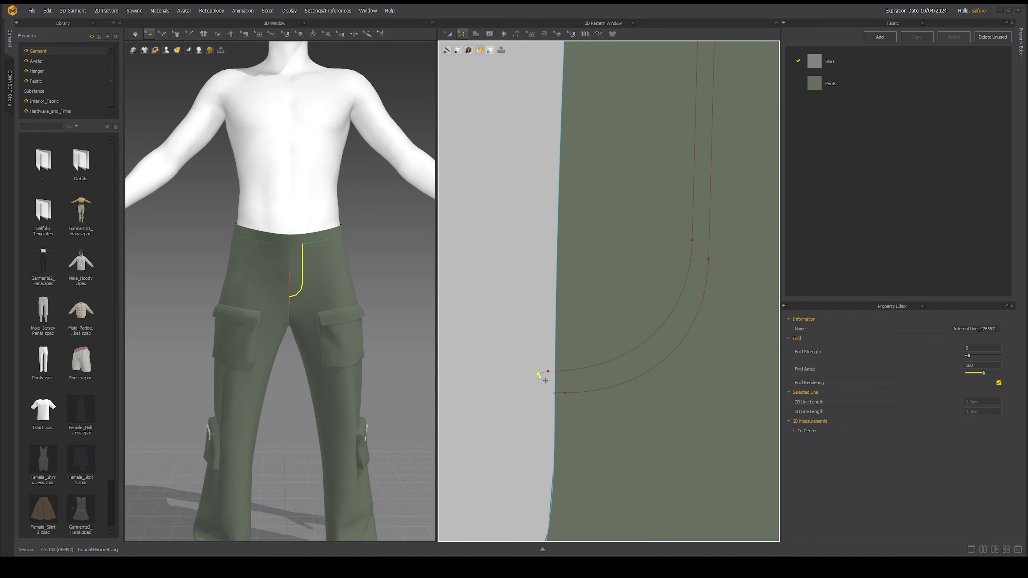
pyautogui.press('Delete')
pyautogui.scroll(-2, 543, 368)
pyautogui.scroll(2, 543, 366)
pyautogui.click(545, 362)
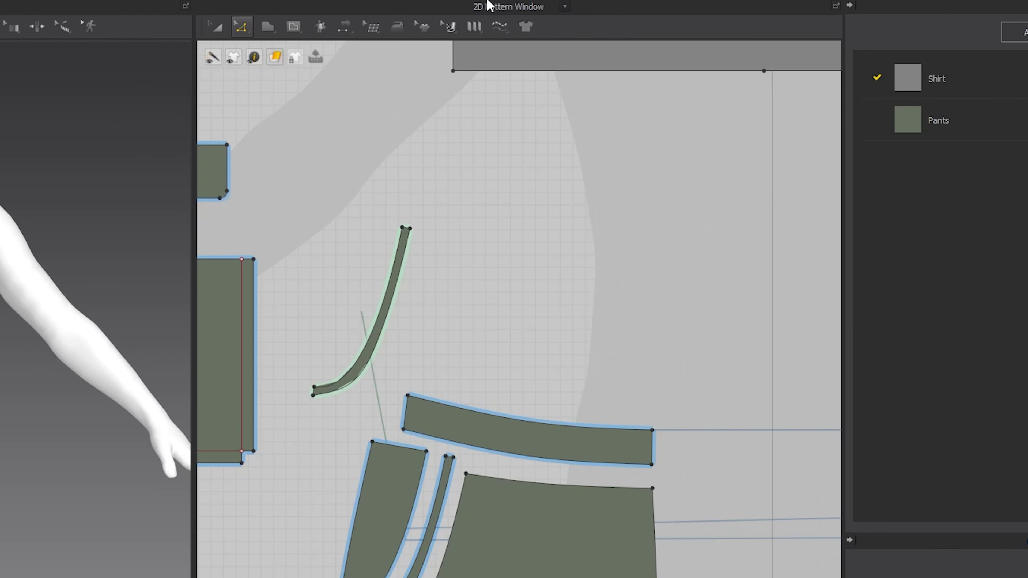
# Add topstitching along both parallel fly lines, from the waist edge down to the center seam
pyautogui.click(598, 33)
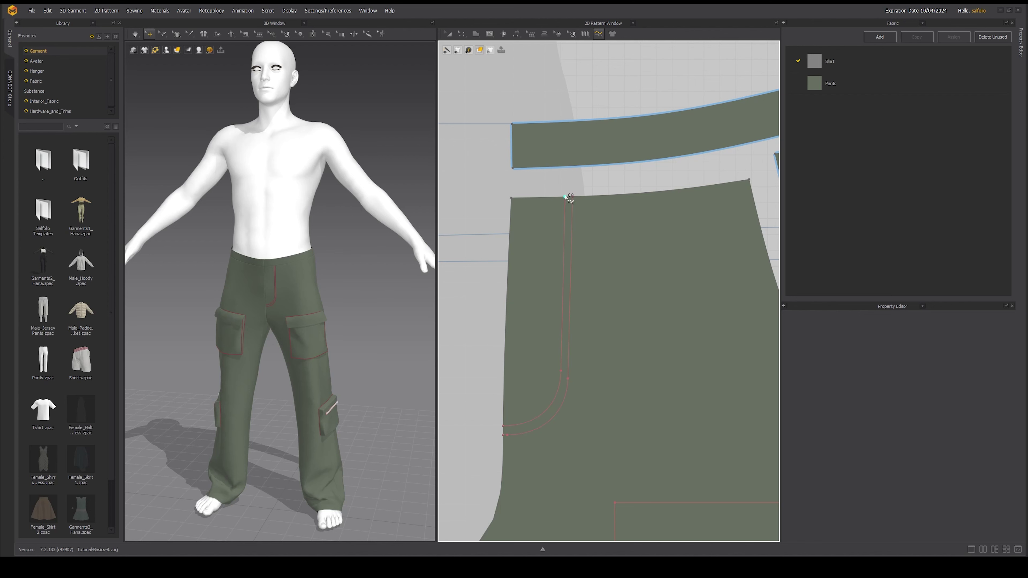
pyautogui.click(504, 433)
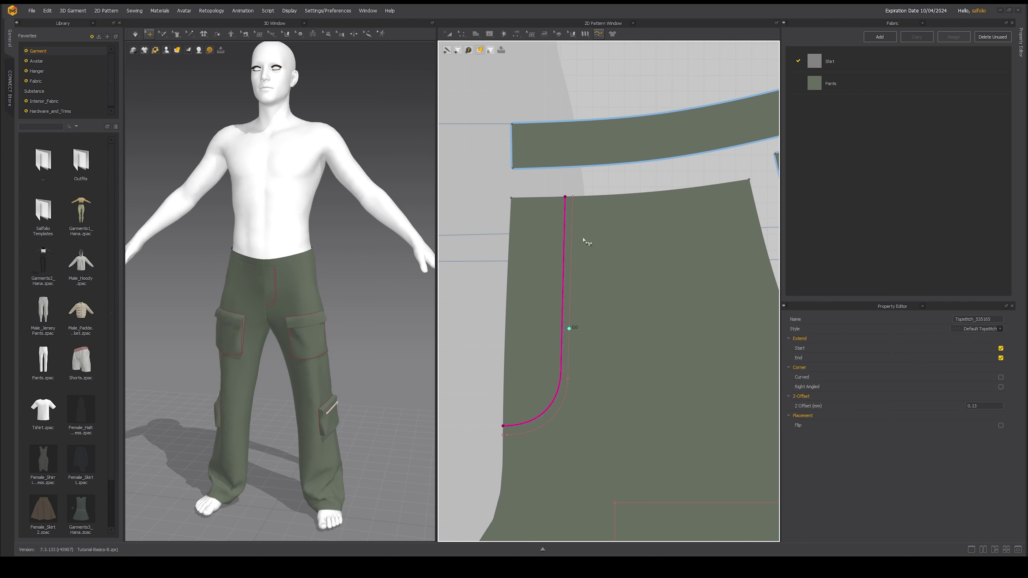
pyautogui.scroll(6, 333, 300)
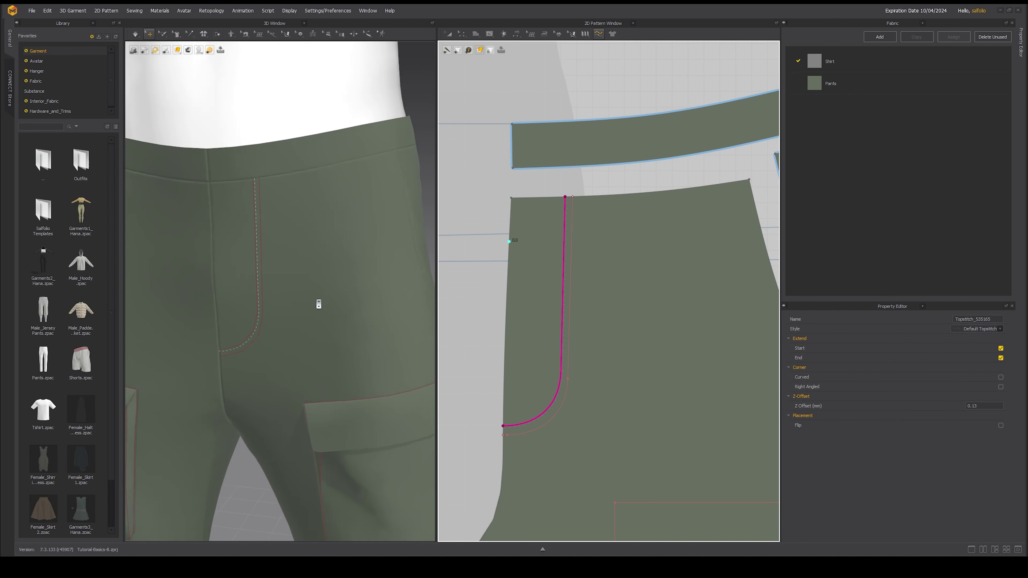
pyautogui.click(572, 197)
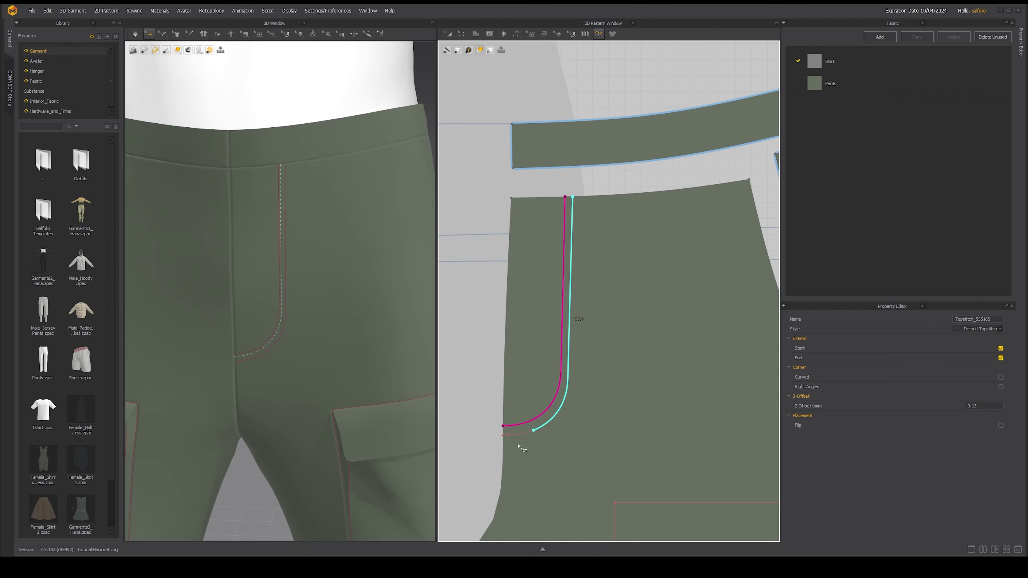
pyautogui.click(503, 435)
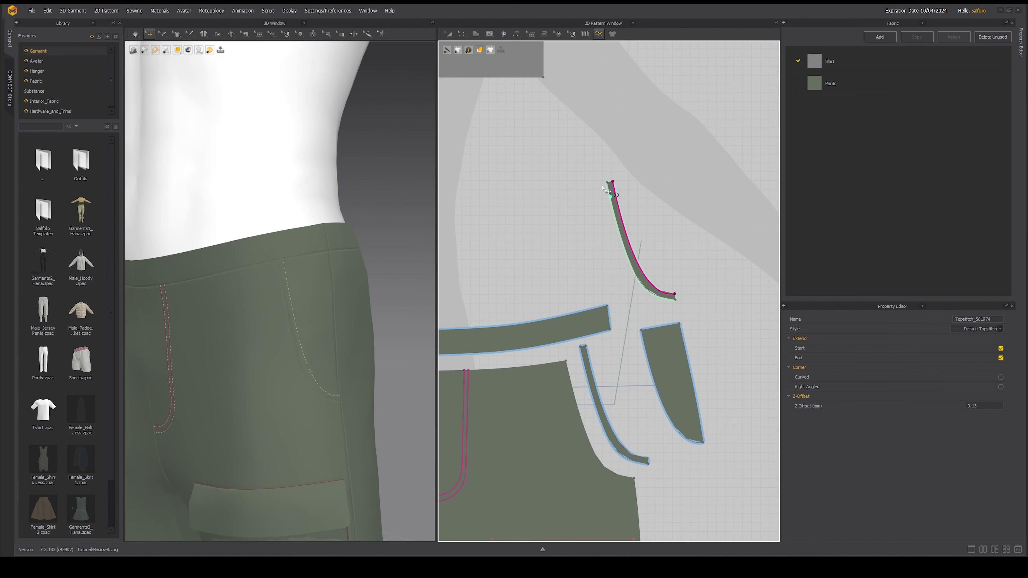
# Topstitch the edges of the detached curved hip pocket strip and the outline of the zippered pocket's front piece
pyautogui.click(634, 290)
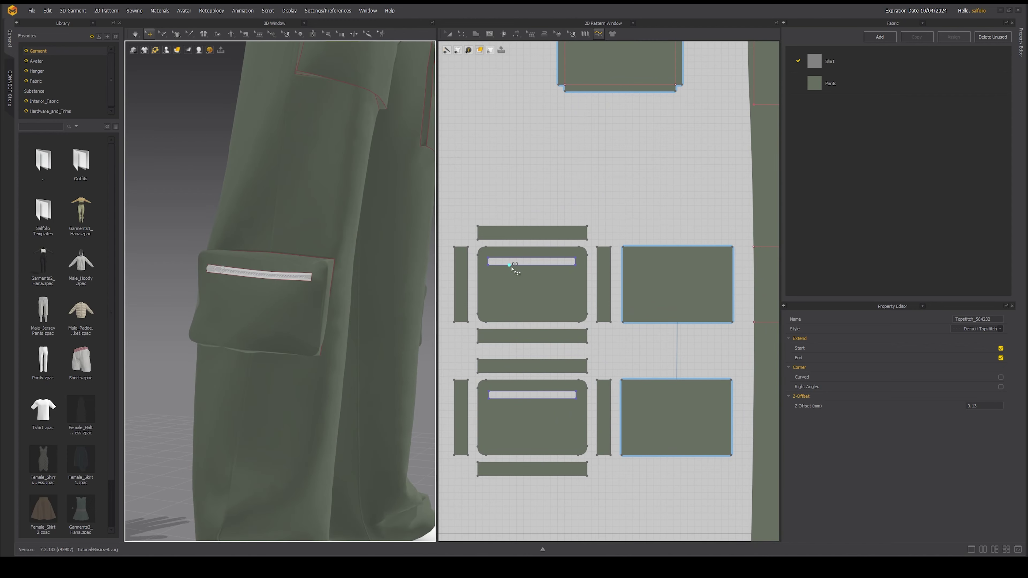
pyautogui.click(485, 247)
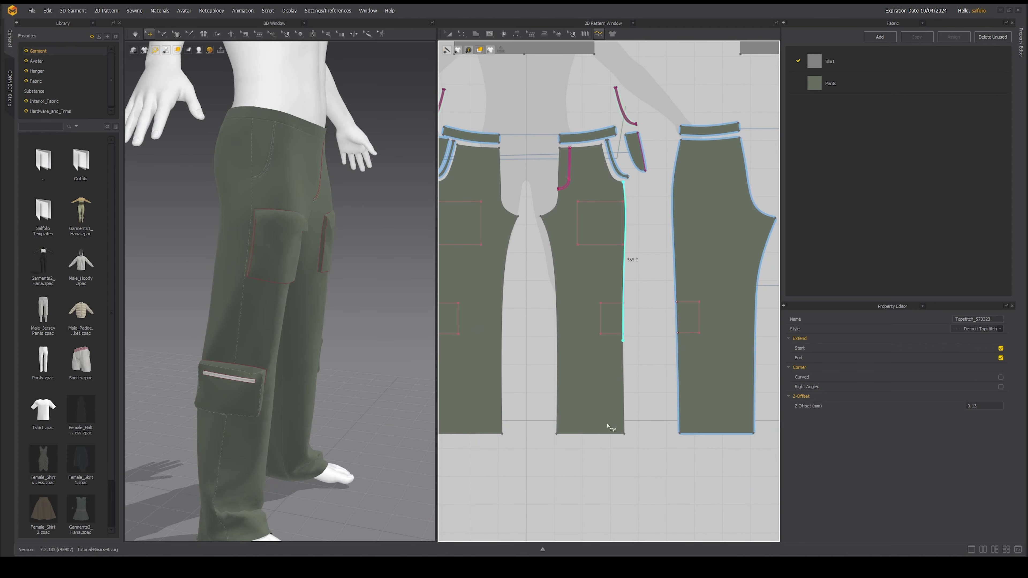
# Topstitch the front leg panel's outer side edge down to the hem and the outer edge of the hip pocket piece
pyautogui.click(608, 425)
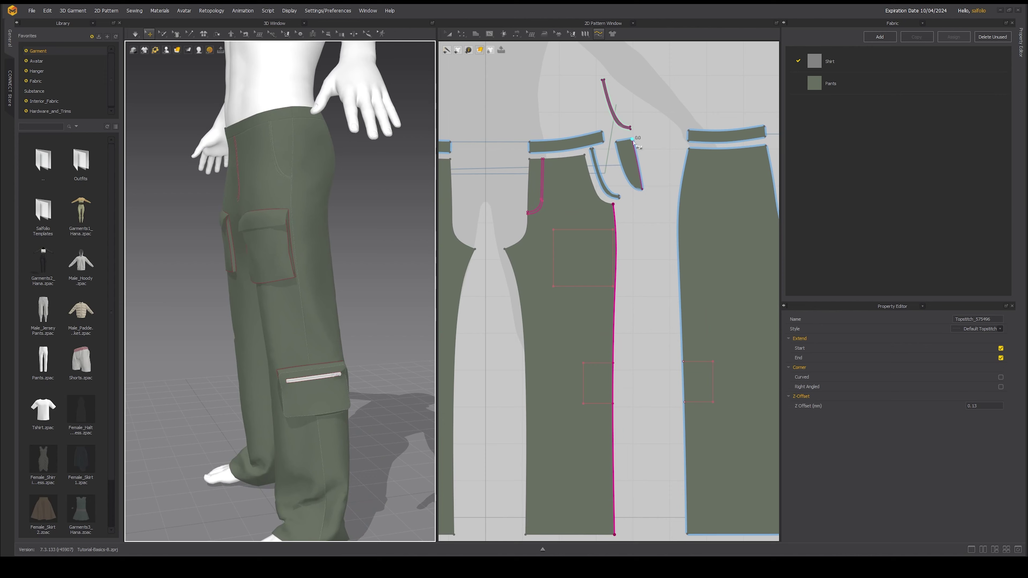
pyautogui.click(633, 141)
pyautogui.click(642, 189)
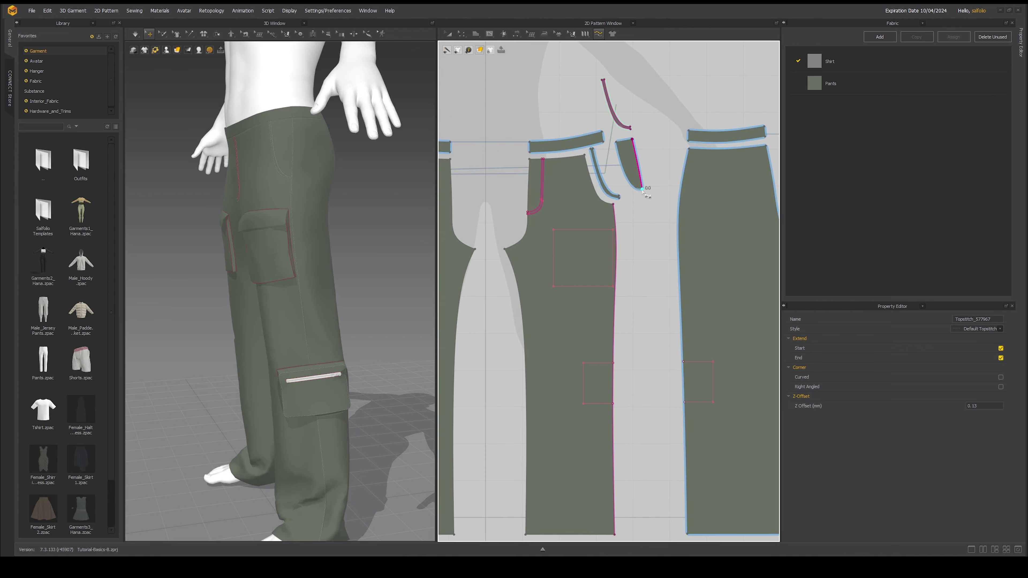
# Topstitch the other front leg's outer side edge and the waist edges of both front leg panels
pyautogui.scroll(-5, 675, 238)
pyautogui.scroll(2, 675, 238)
pyautogui.moveTo(675, 238); pyautogui.dragTo(602, 183, button='middle')
pyautogui.click(610, 126)
pyautogui.click(609, 387)
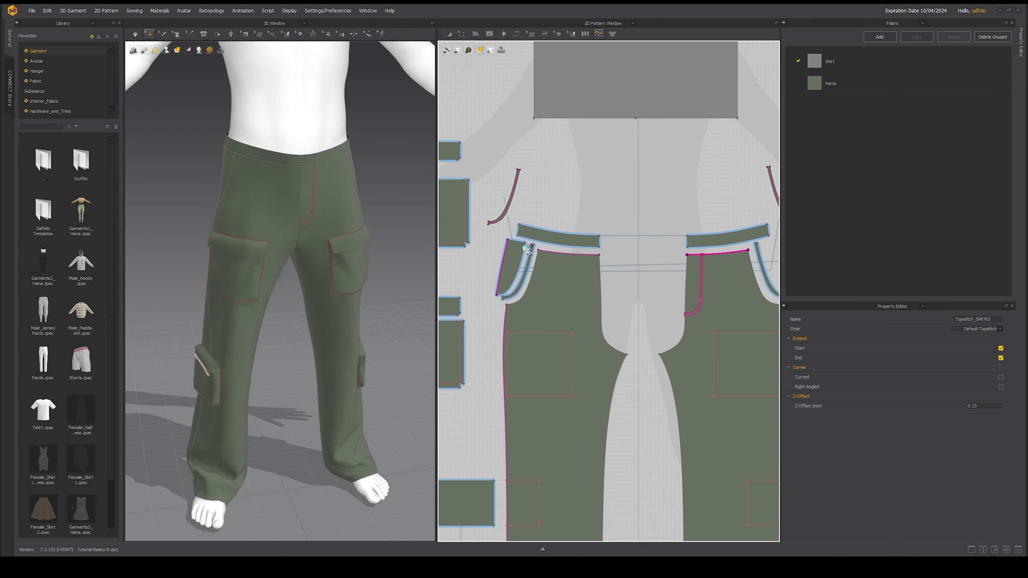
pyautogui.scroll(3, 525, 248)
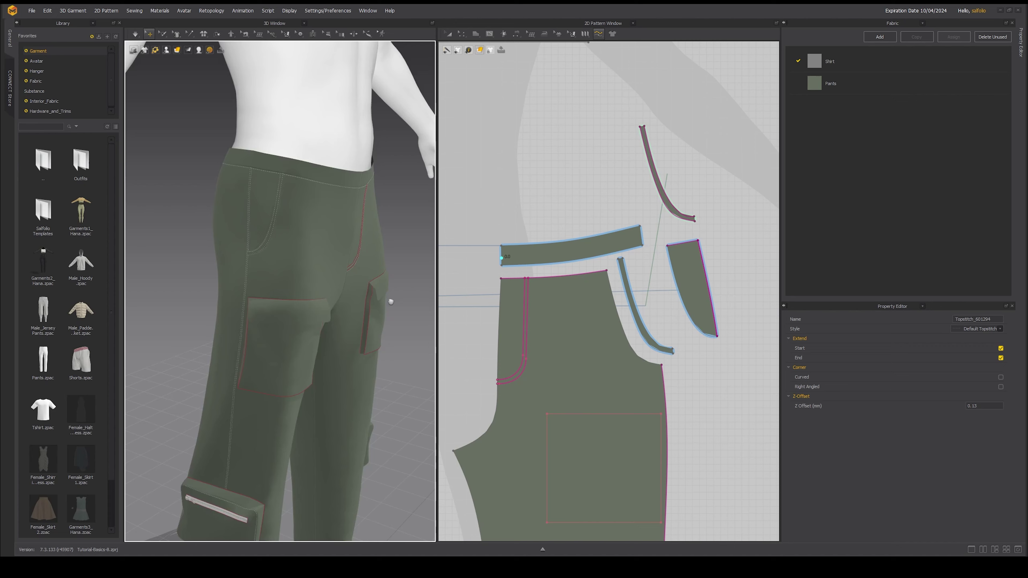
# Topstitch the full inner rectangular line on the cargo pocket flap as one closed loop
pyautogui.press('2')
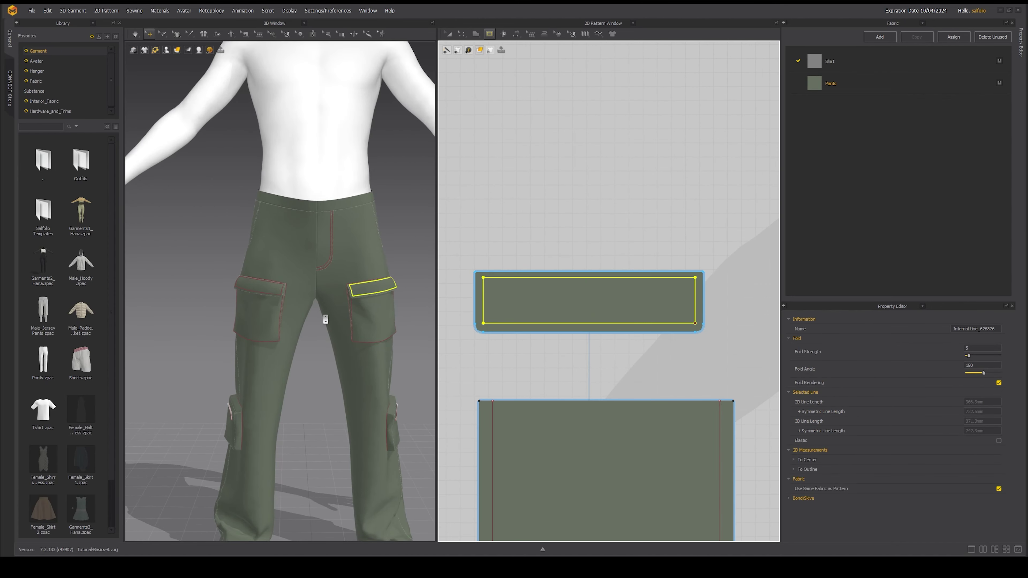
pyautogui.moveTo(550, 35)
pyautogui.click(598, 34)
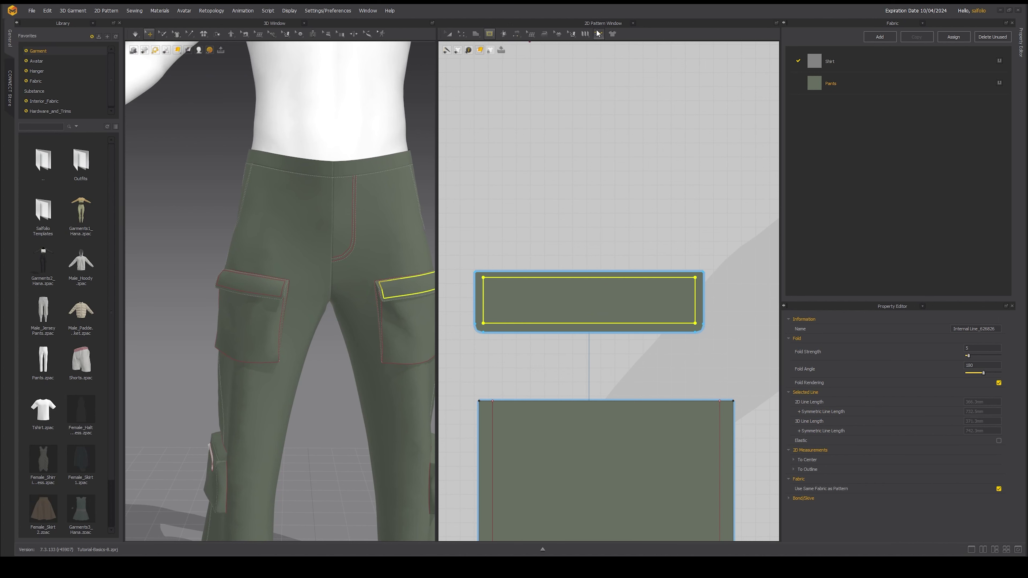
pyautogui.click(484, 278)
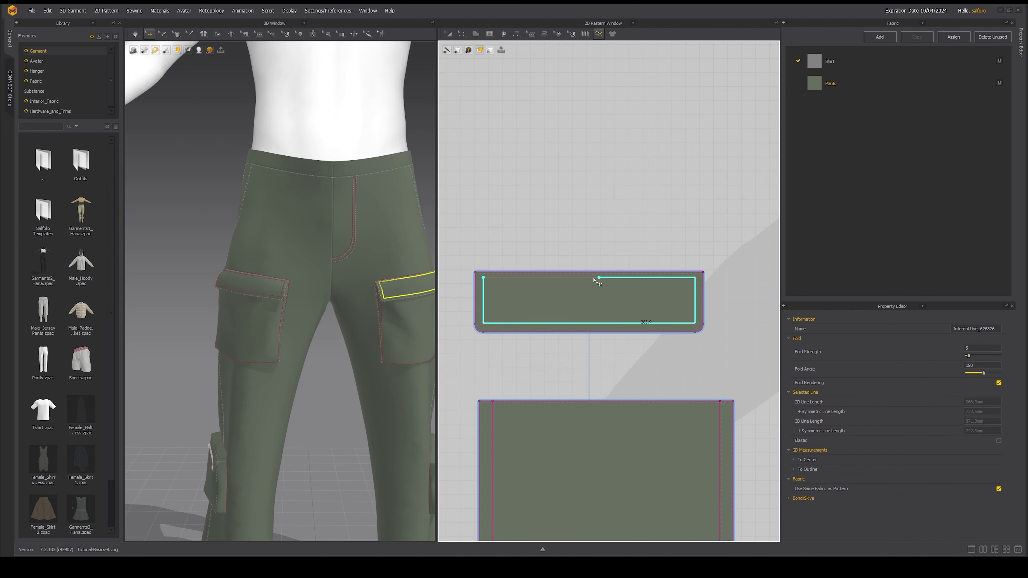
pyautogui.click(486, 280)
# Hide the internal lines on the 3D garment and simulate the pants to check the topstitching from several angles
pyautogui.scroll(-4, 340, 326)
pyautogui.moveTo(316, 324); pyautogui.dragTo(344, 311, button='right')
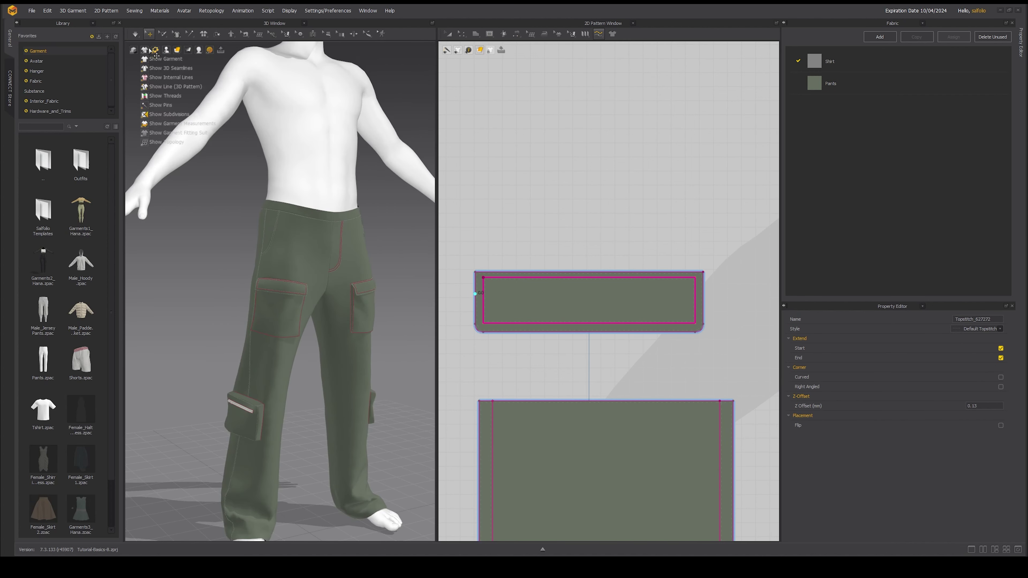
pyautogui.click(135, 35)
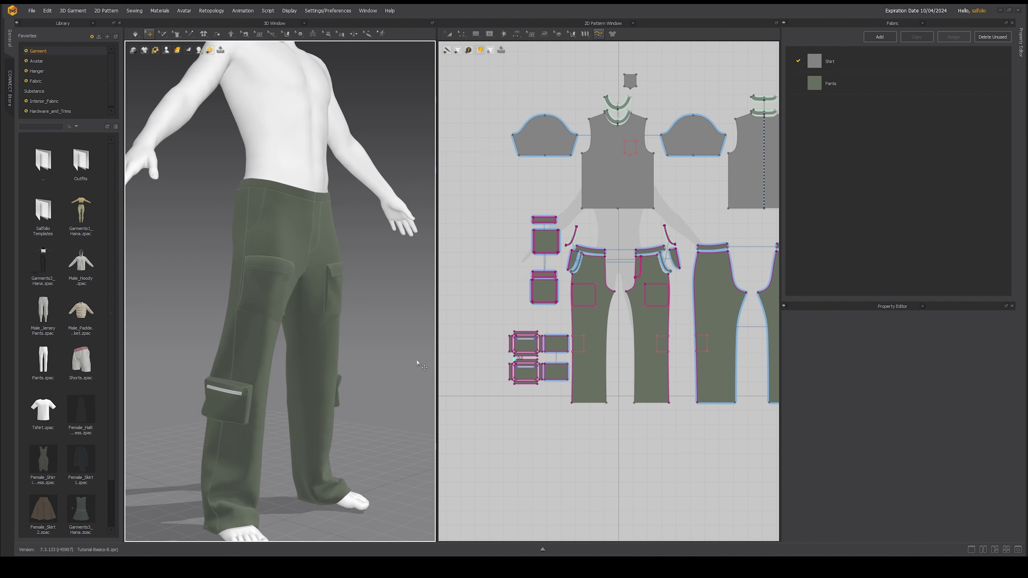
pyautogui.moveTo(419, 360); pyautogui.dragTo(316, 363, button='right')
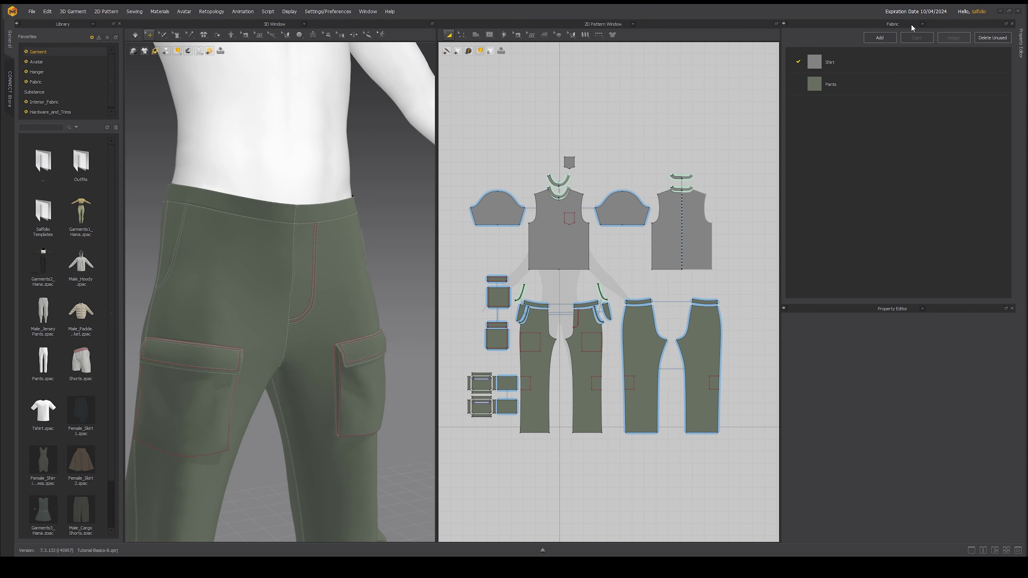
# Switch the fabric list to the list of topstitch styles
pyautogui.click(922, 24)
pyautogui.click(886, 85)
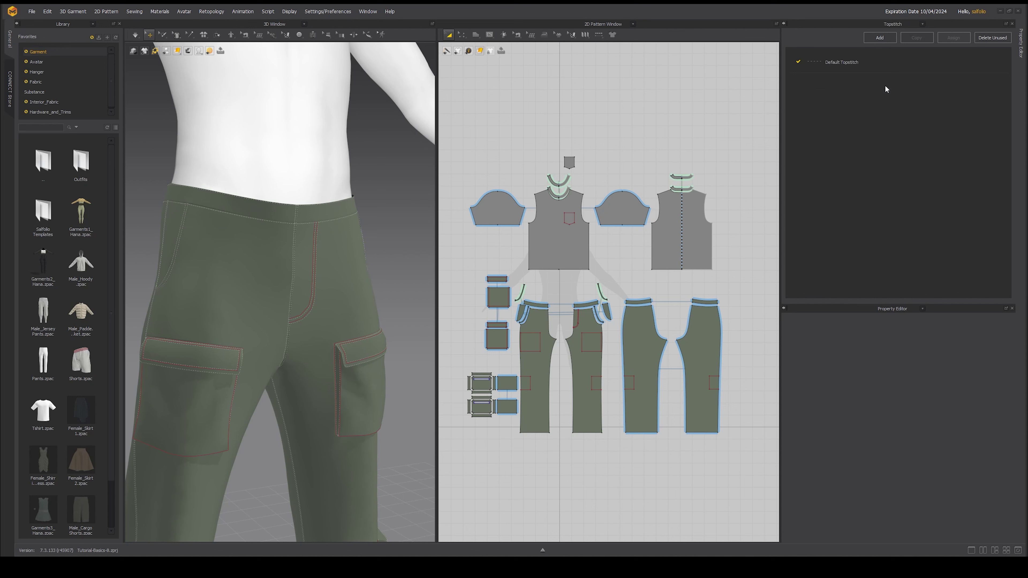
# Add the Blindstitch preset from the library's Hardware_and_Trims Topstitch folder to the garment's topstitch styles
pyautogui.click(840, 64)
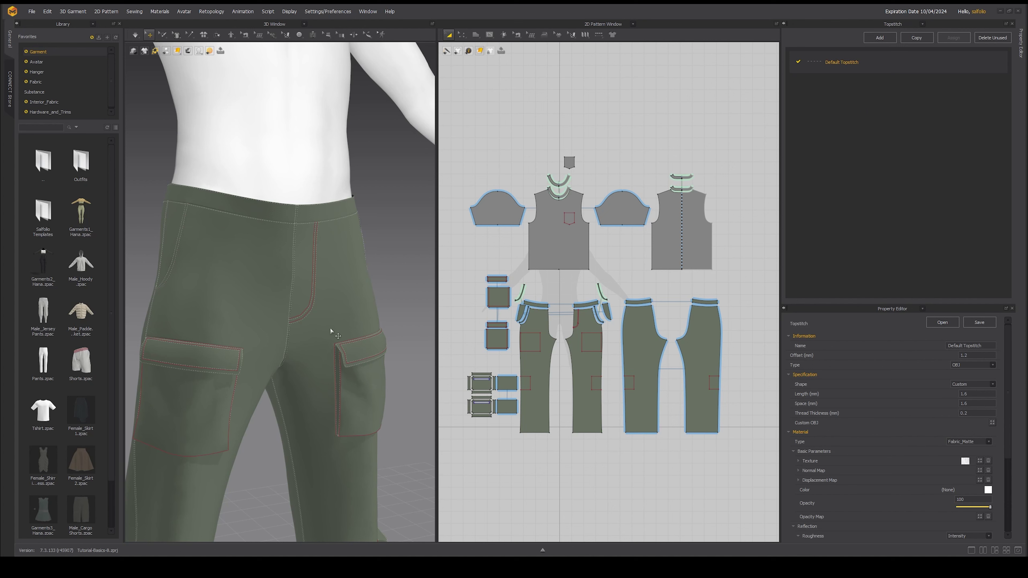
pyautogui.scroll(4, 162, 212)
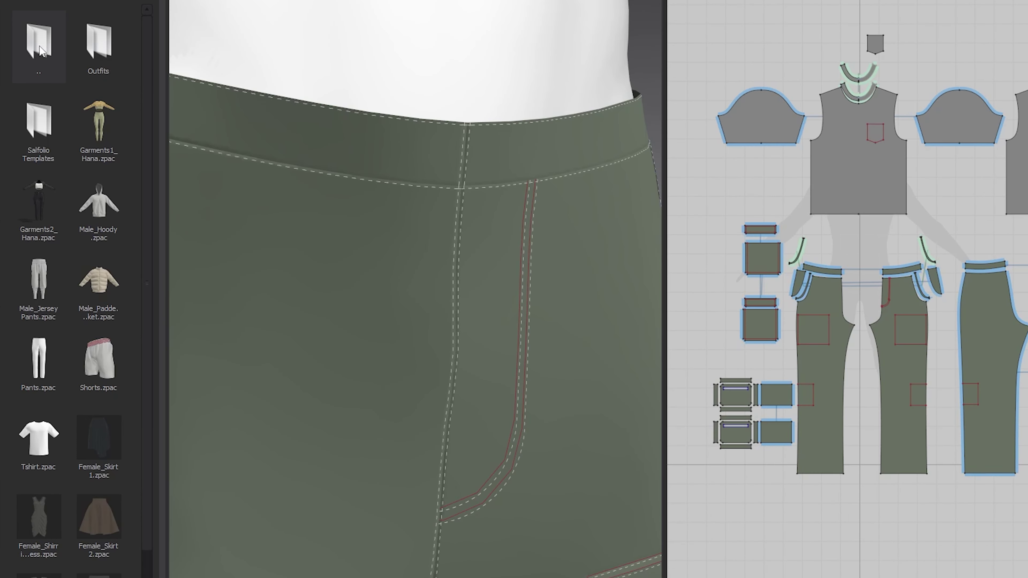
pyautogui.doubleClick(51, 172)
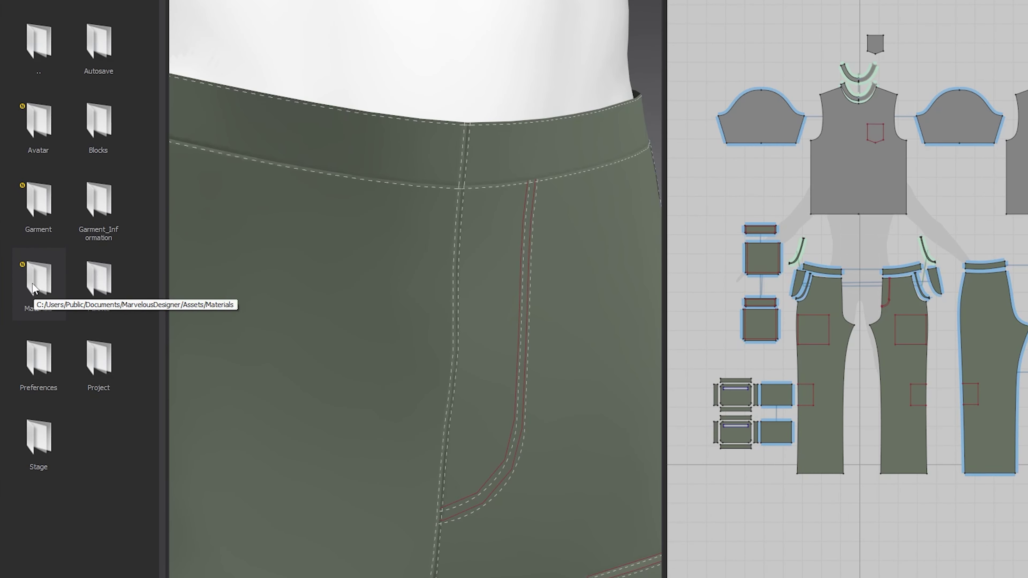
pyautogui.doubleClick(34, 288)
pyautogui.doubleClick(39, 117)
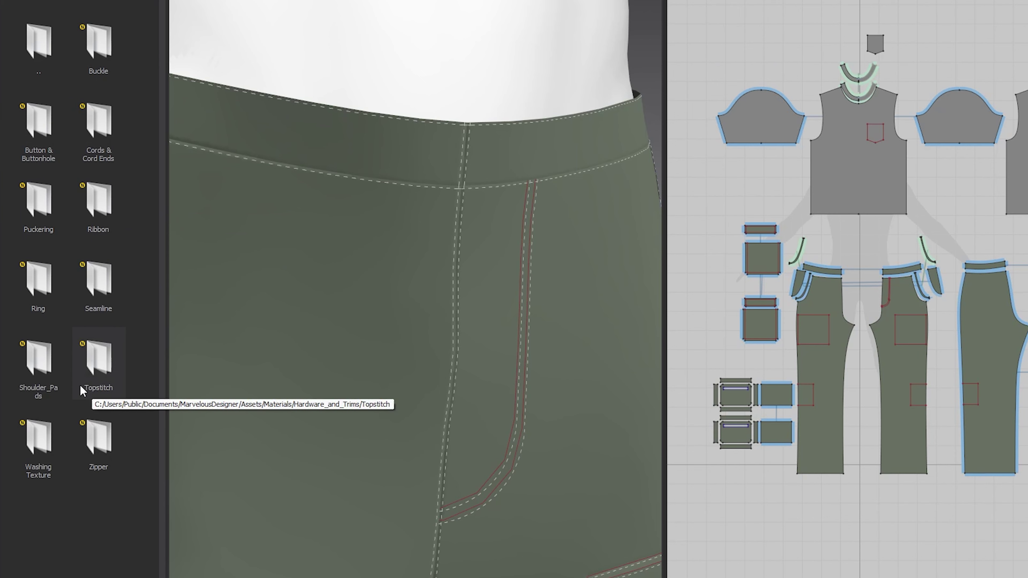
pyautogui.doubleClick(90, 368)
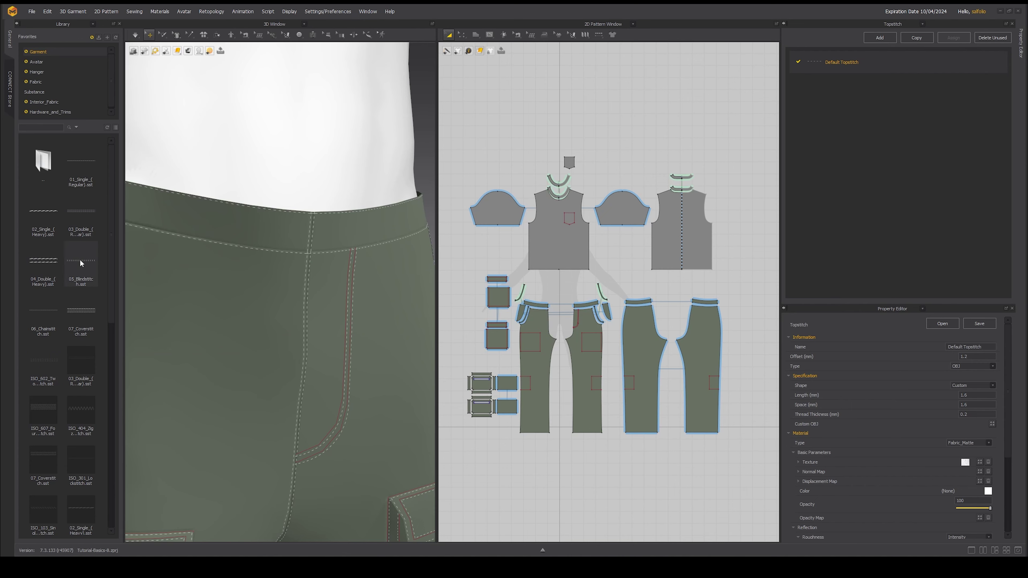
pyautogui.moveTo(96, 198); pyautogui.dragTo(130, 184)
pyautogui.moveTo(472, 201); pyautogui.dragTo(887, 110)
# Select all topstitches on the trouser and pocket patterns with Edit Topstitch and change their style to Blindstitch
pyautogui.click(599, 35)
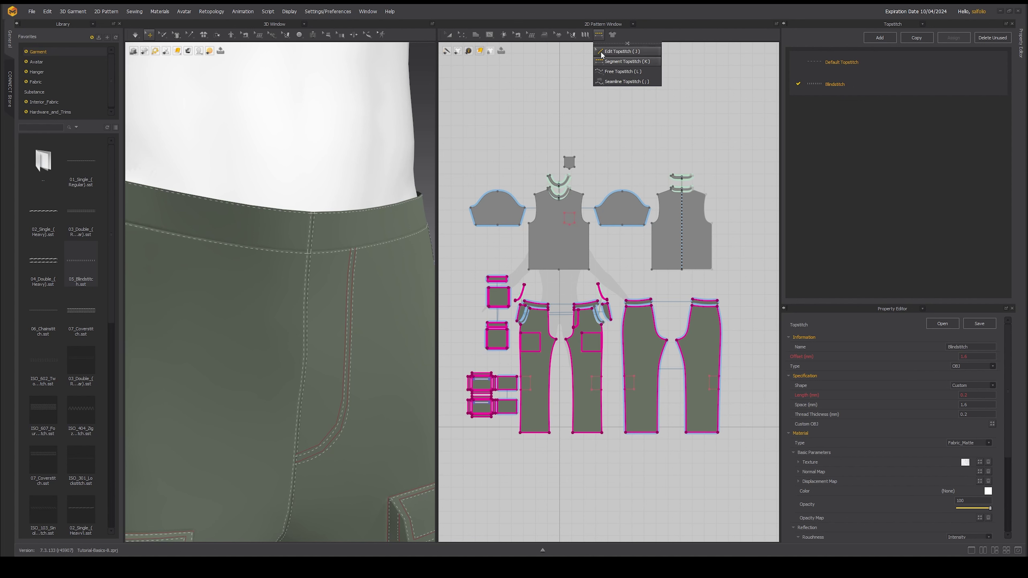
pyautogui.click(608, 51)
pyautogui.click(475, 287)
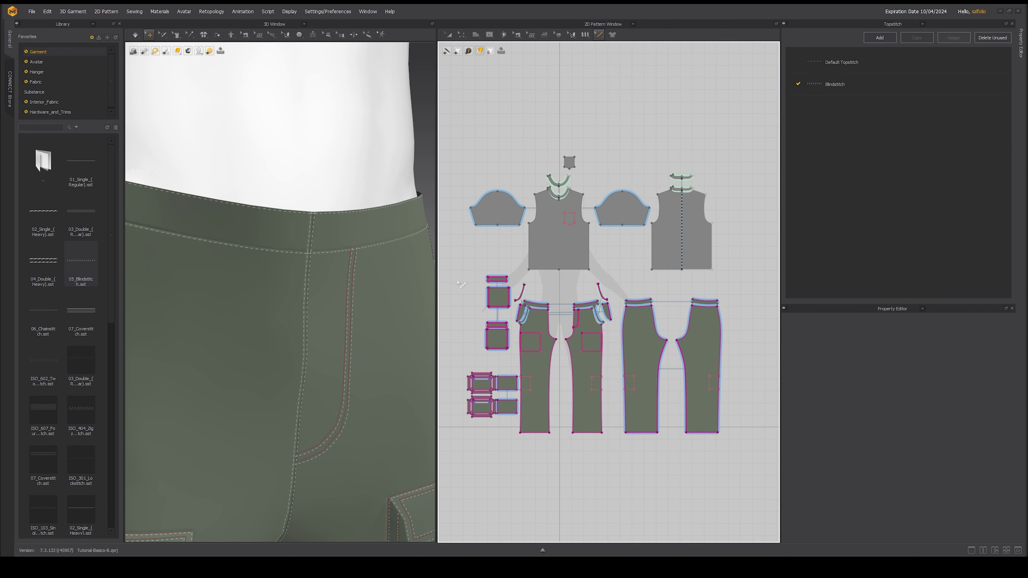
pyautogui.moveTo(455, 278); pyautogui.dragTo(737, 461)
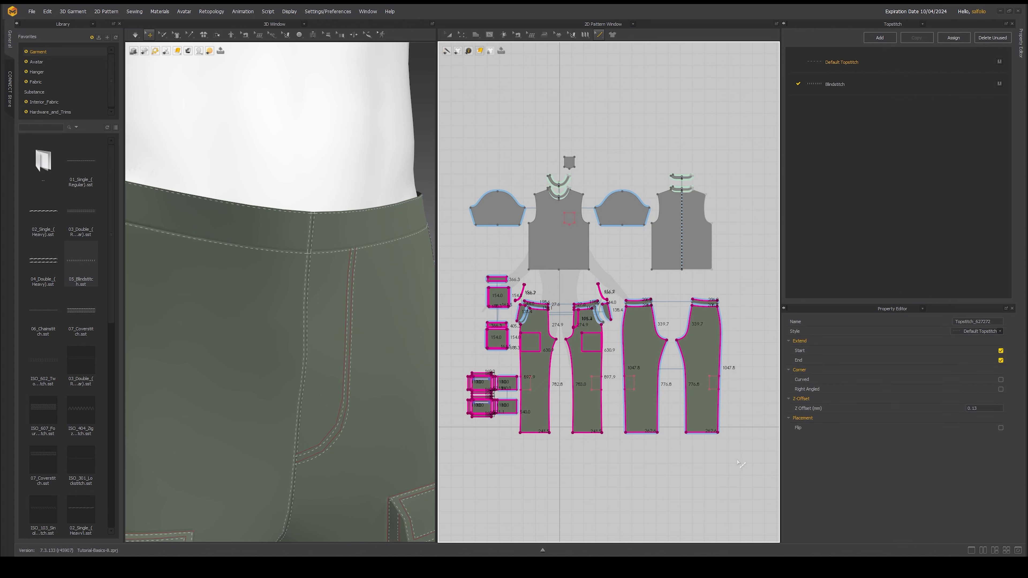
pyautogui.click(966, 332)
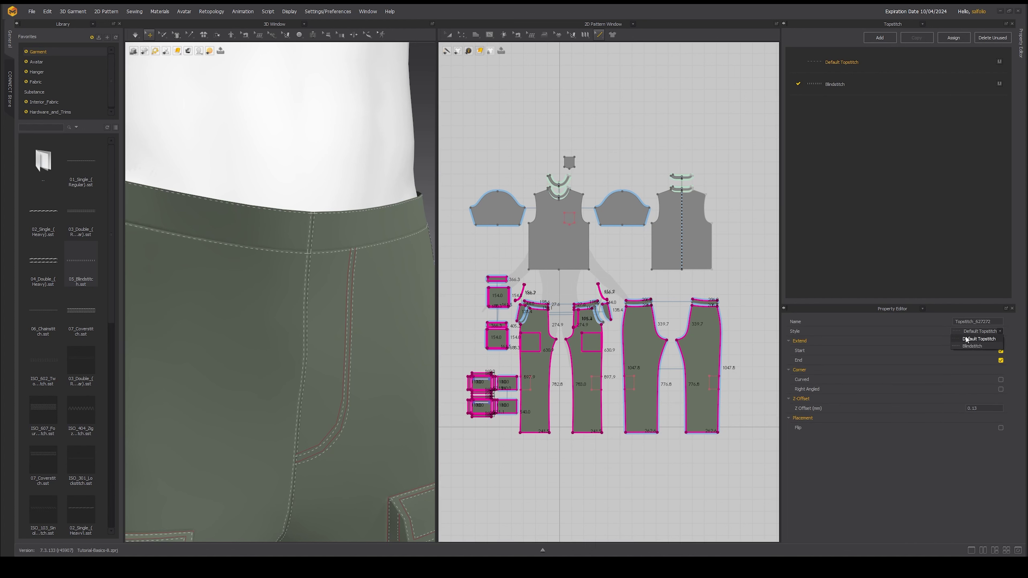
pyautogui.click(967, 347)
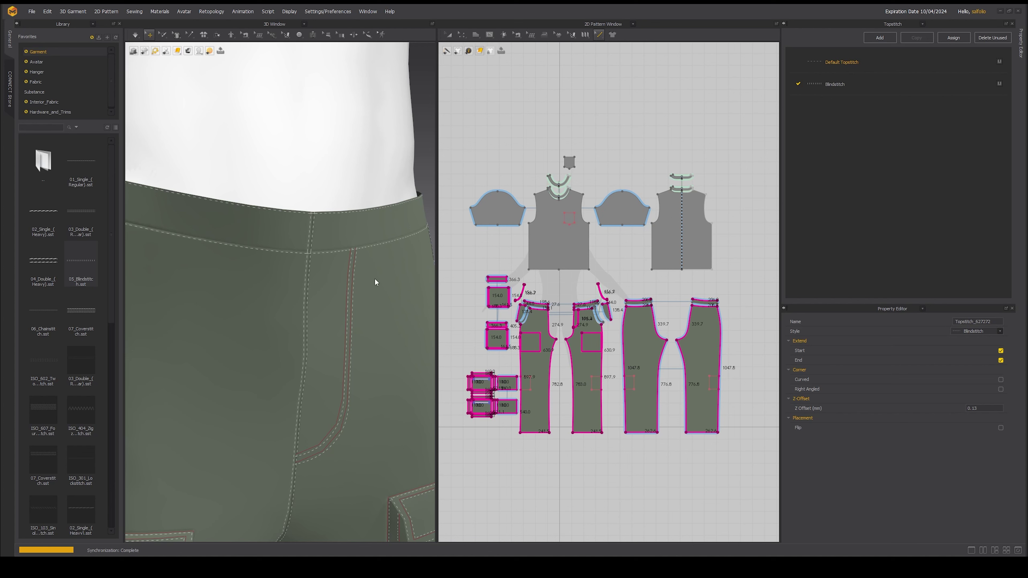
pyautogui.scroll(-4, 337, 324)
pyautogui.moveTo(337, 324)
pyautogui.mouseDown(button='right')
pyautogui.moveTo(324, 319)
pyautogui.moveTo(356, 315)
pyautogui.moveTo(294, 317)
pyautogui.moveTo(349, 314)
pyautogui.mouseUp(button='right')
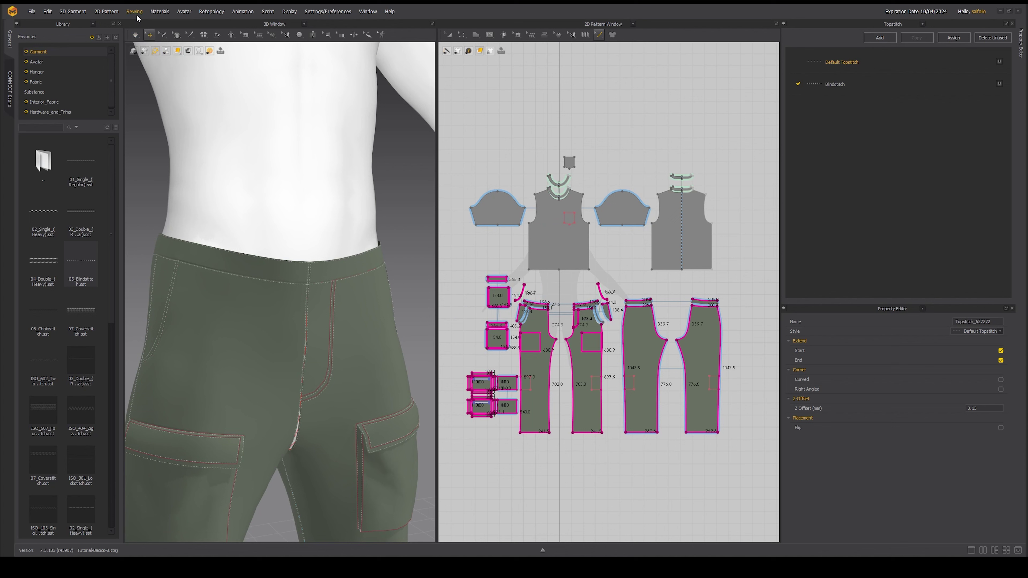
# Run the simulation briefly to refresh the trousers and delete the unused topstitch styles
pyautogui.click(136, 35)
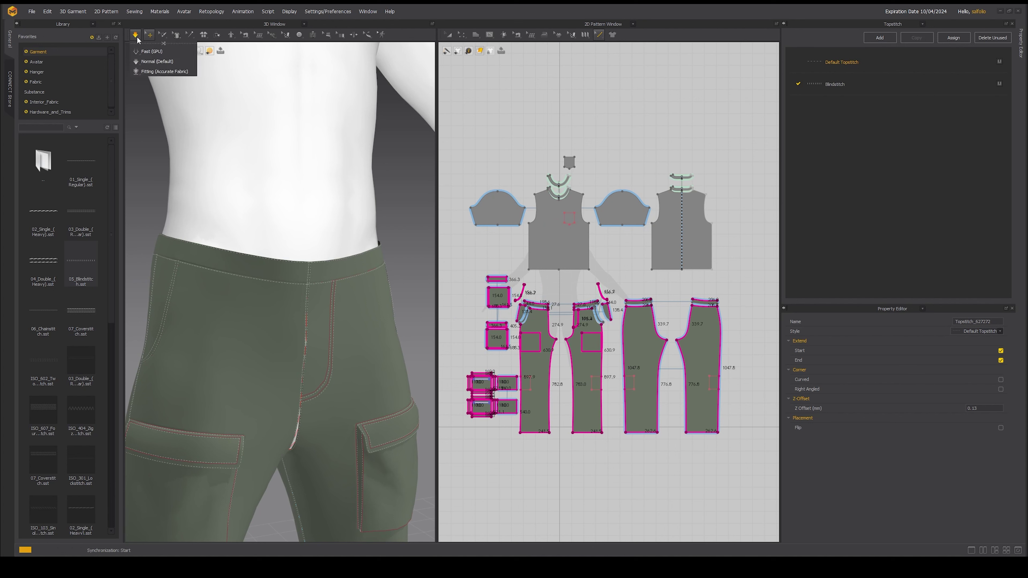
pyautogui.click(137, 37)
pyautogui.click(137, 37)
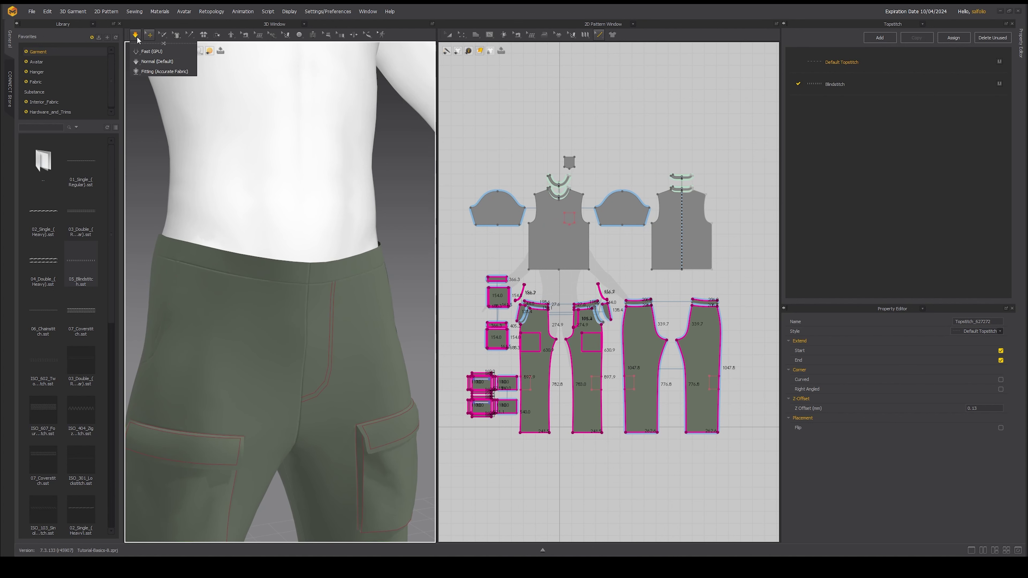
pyautogui.click(137, 37)
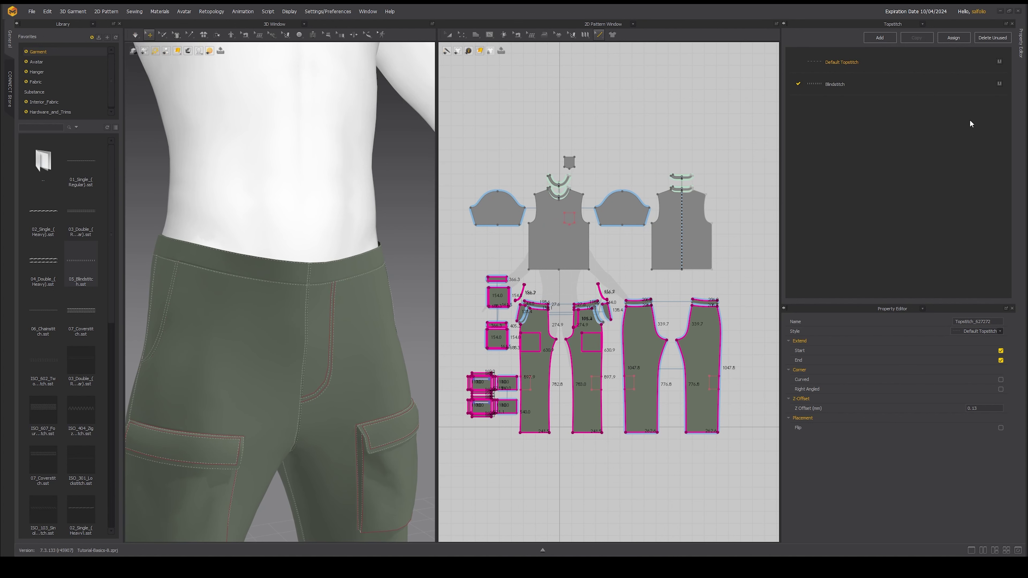
pyautogui.click(992, 37)
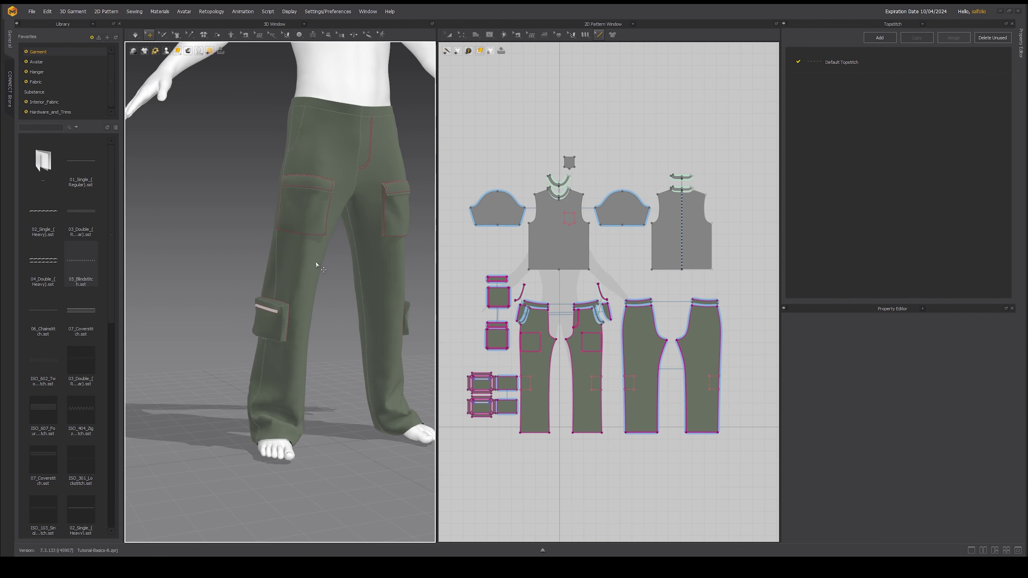
# Select the slider of the lower leg pocket's zipper, set its puller to Puller_13 and open the slider shape choices
pyautogui.scroll(8, 315, 264)
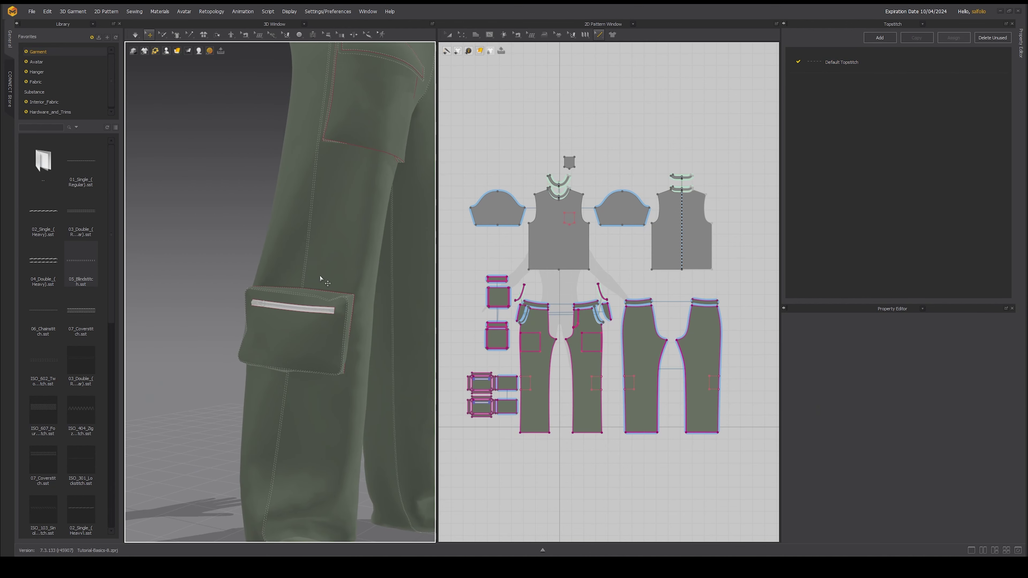
pyautogui.scroll(2, 271, 322)
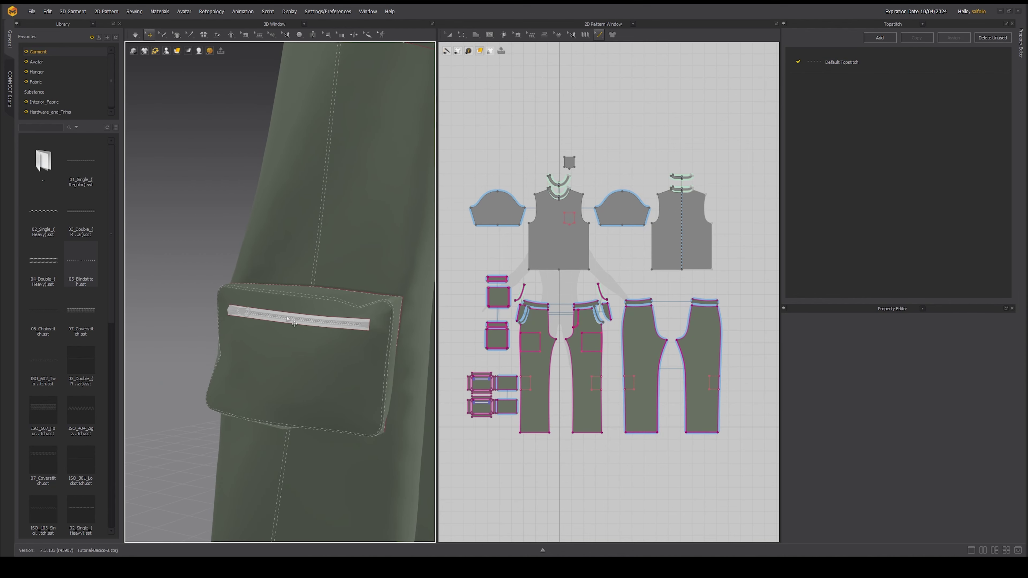
pyautogui.click(283, 320)
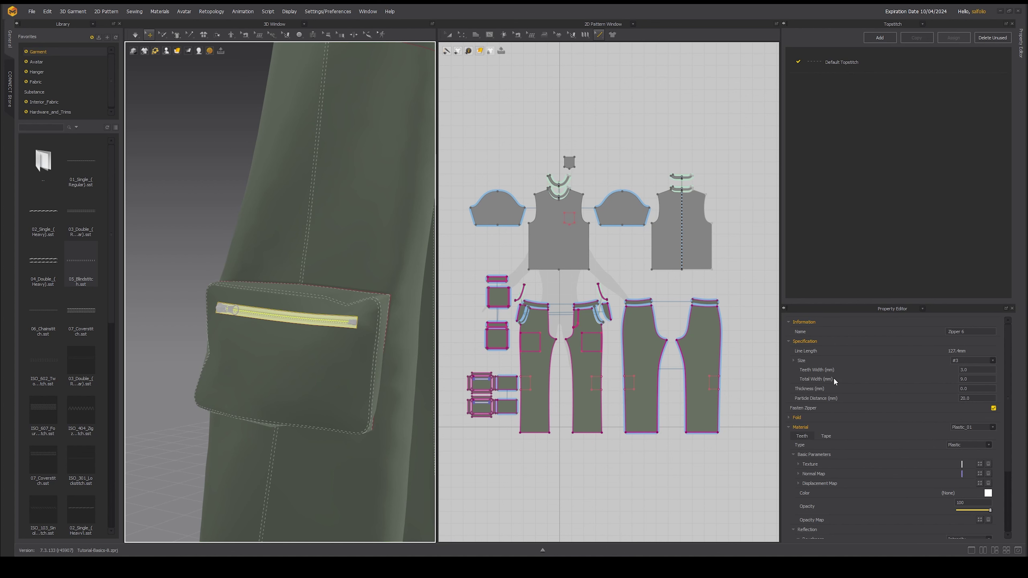
pyautogui.click(198, 302)
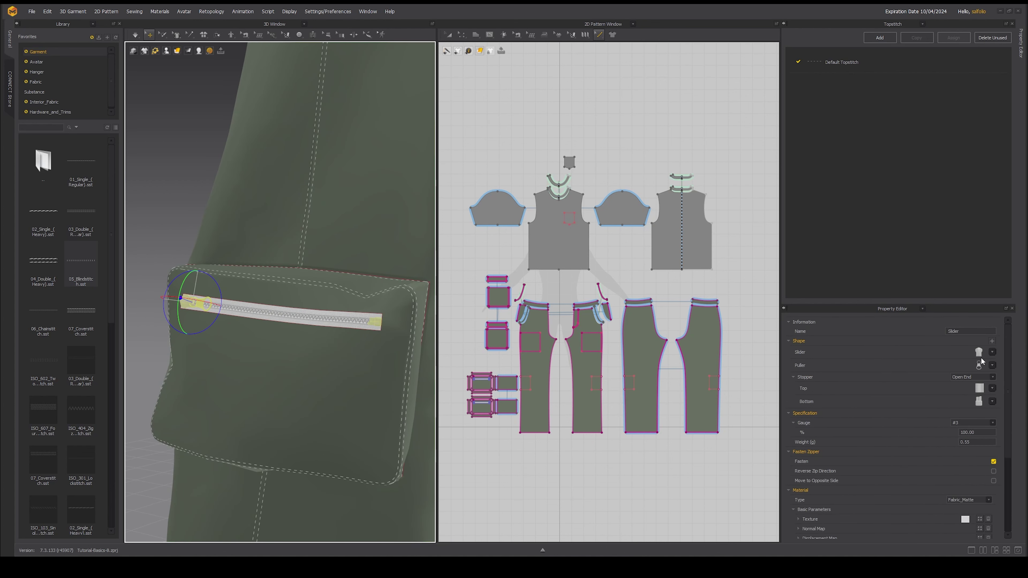
pyautogui.click(992, 365)
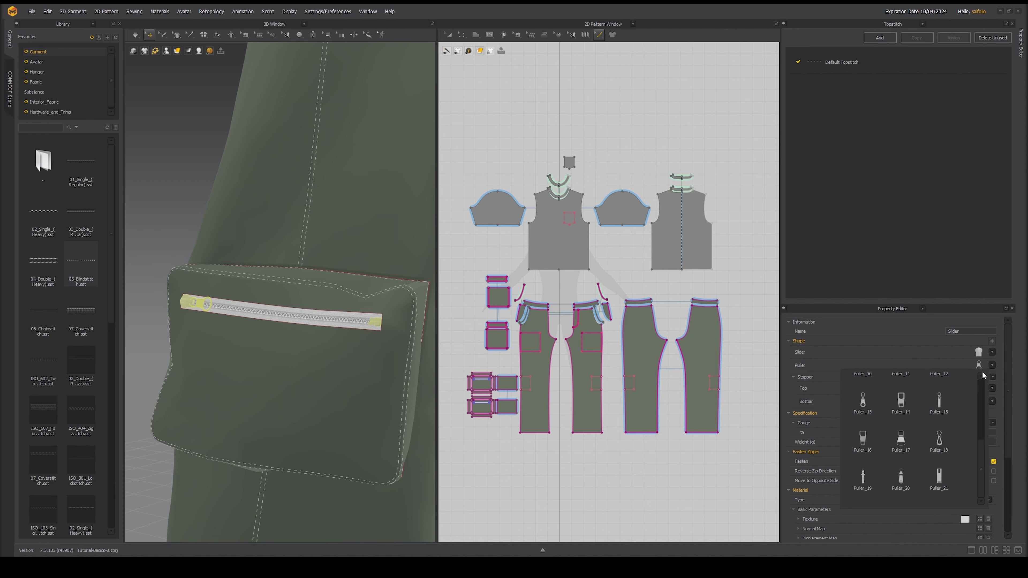
pyautogui.click(863, 402)
pyautogui.click(992, 352)
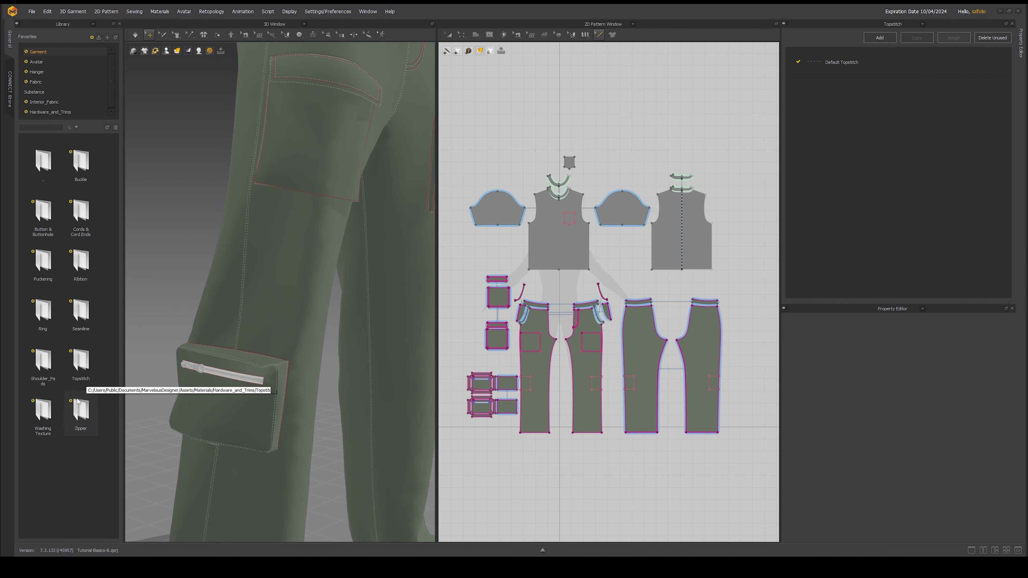
# Browse the puller presets in the library's Zipper folder
pyautogui.doubleClick(79, 407)
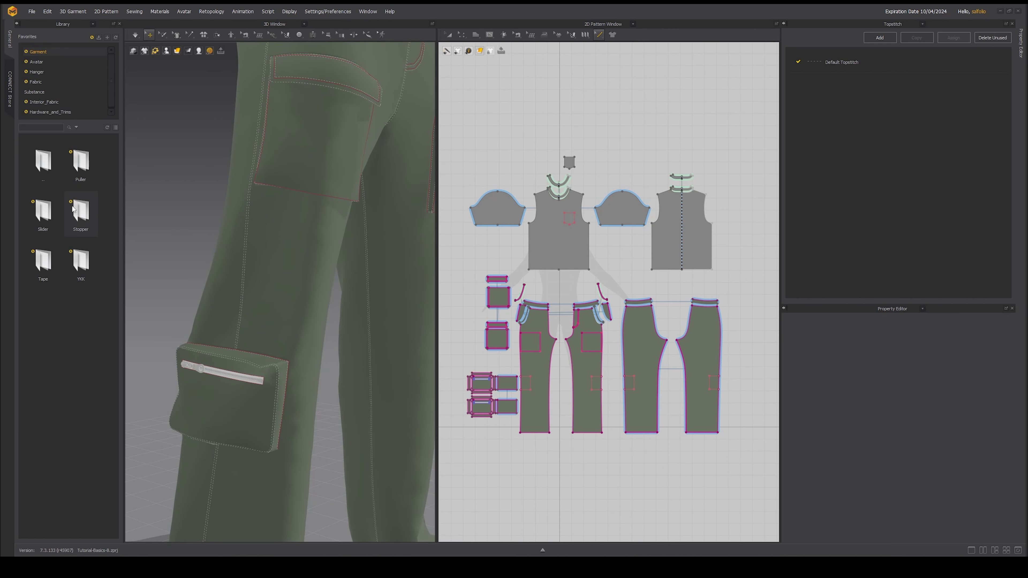
pyautogui.doubleClick(83, 166)
pyautogui.scroll(-3, 73, 271)
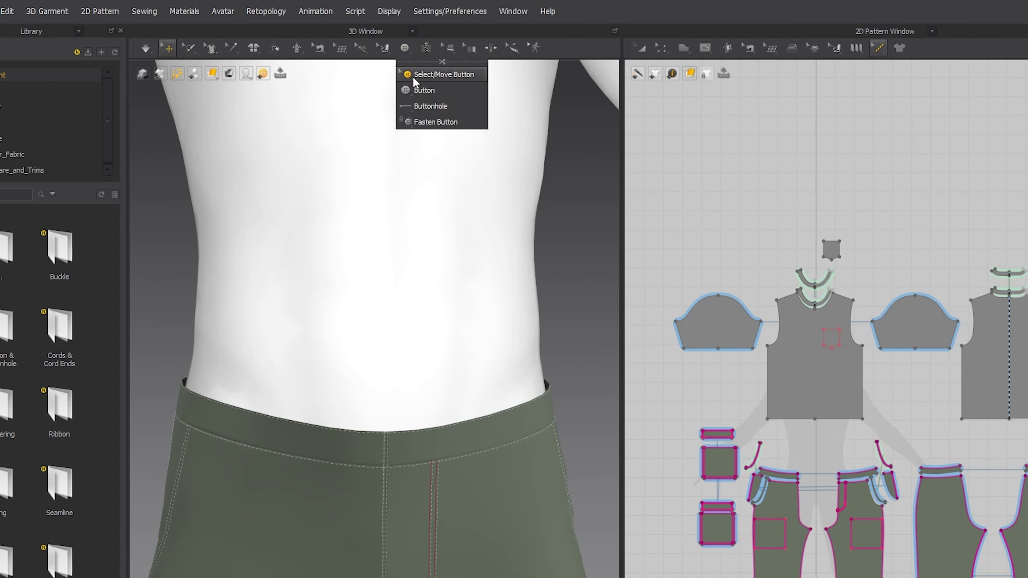
# Place a horizontal buttonhole on the front waistband pattern, close to its centre-front edge above the fly stitching
pyautogui.click(428, 107)
pyautogui.click(428, 108)
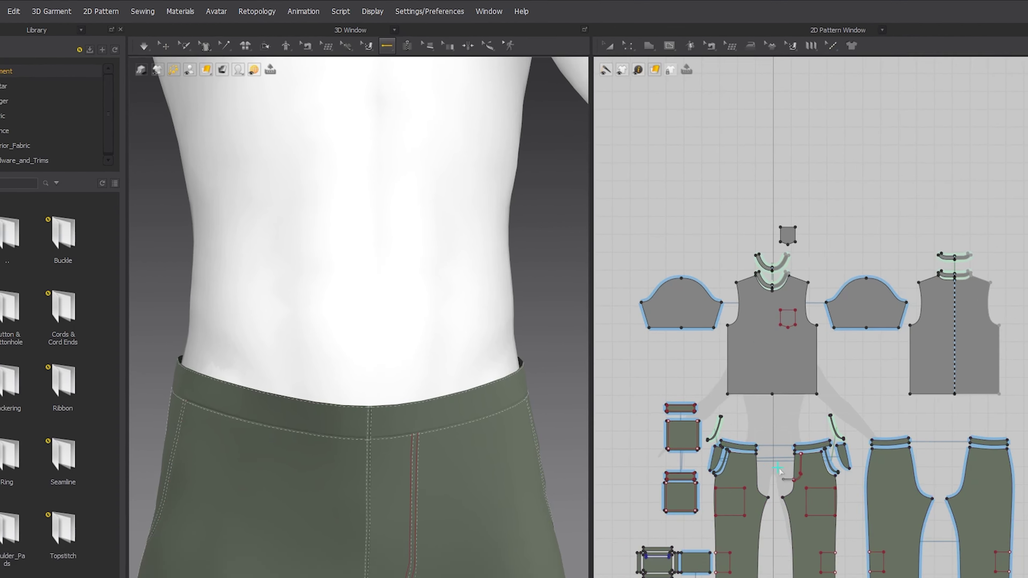
pyautogui.scroll(10, 842, 481)
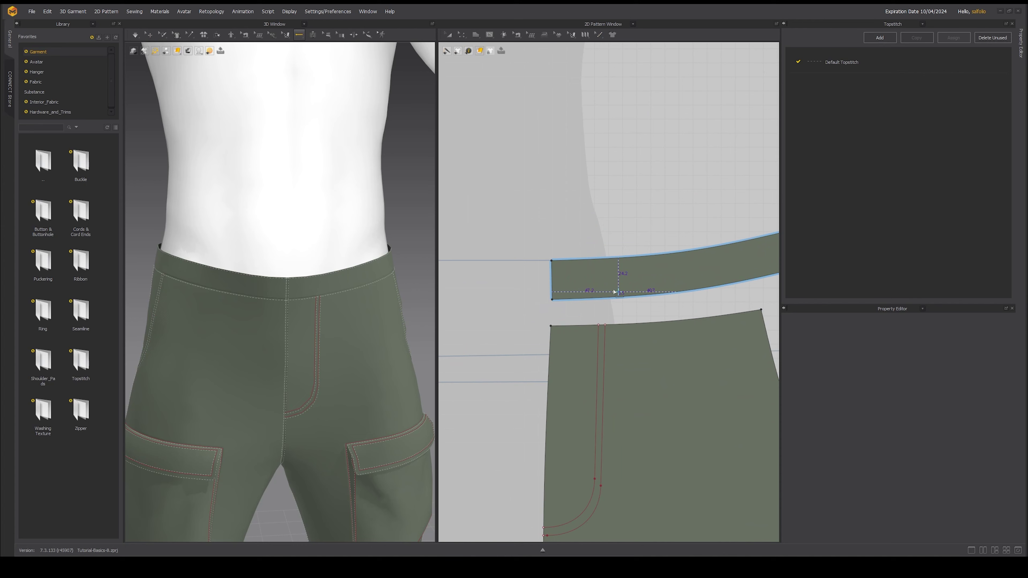
pyautogui.scroll(3, 607, 289)
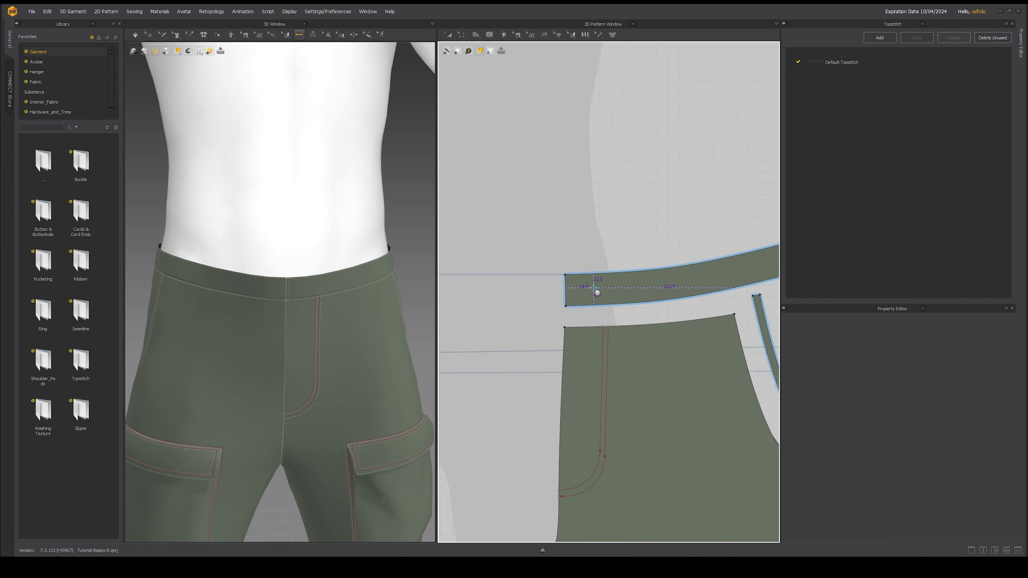
pyautogui.click(584, 312)
pyautogui.scroll(9, 320, 272)
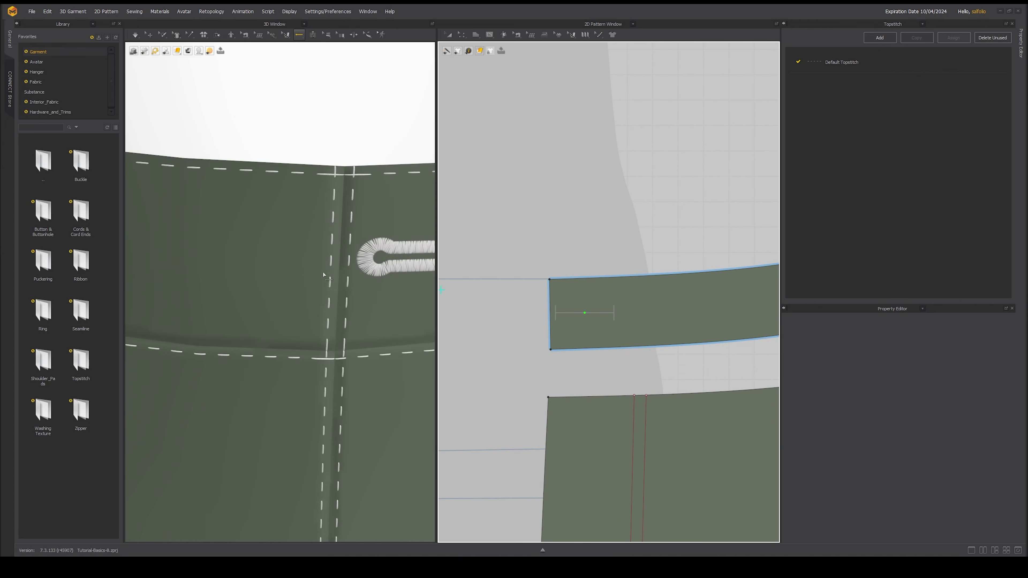
pyautogui.moveTo(329, 276); pyautogui.dragTo(296, 297, button='right')
pyautogui.scroll(-3, 273, 298)
pyautogui.moveTo(296, 297); pyautogui.dragTo(259, 315, button='middle')
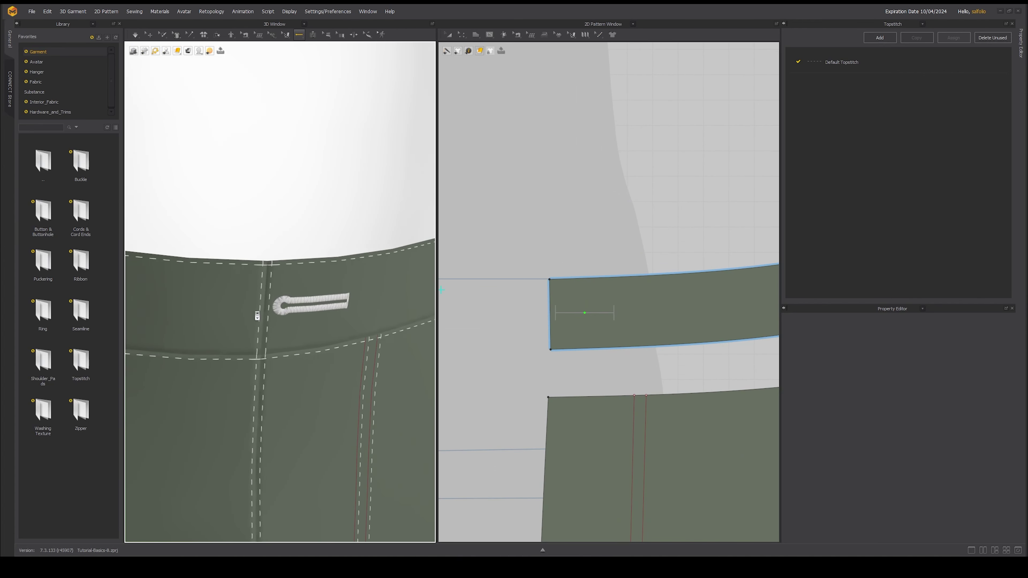
pyautogui.scroll(-4, 299, 313)
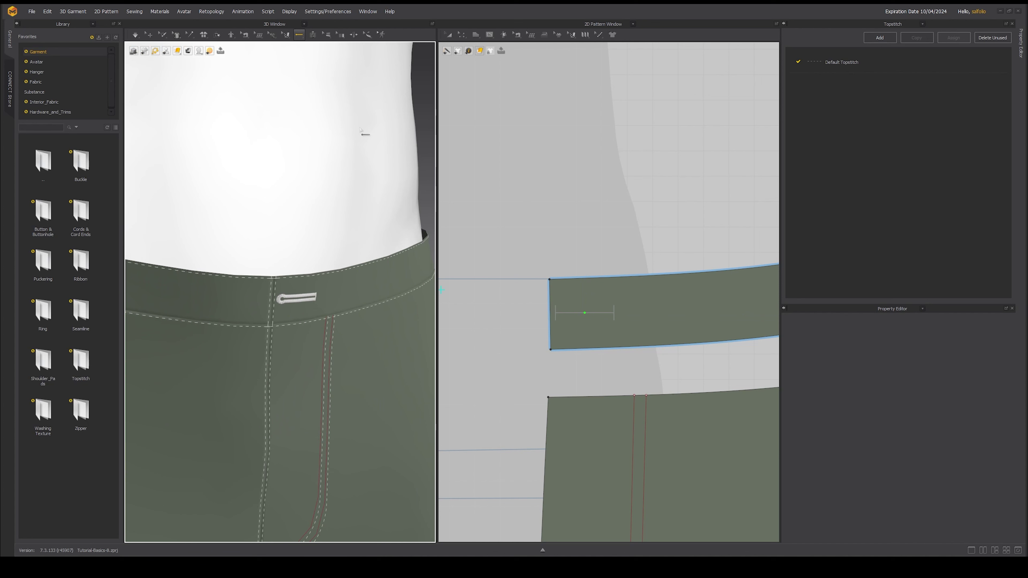
# Place a button centred on the waistband buttonhole
pyautogui.moveTo(299, 35); pyautogui.dragTo(307, 67)
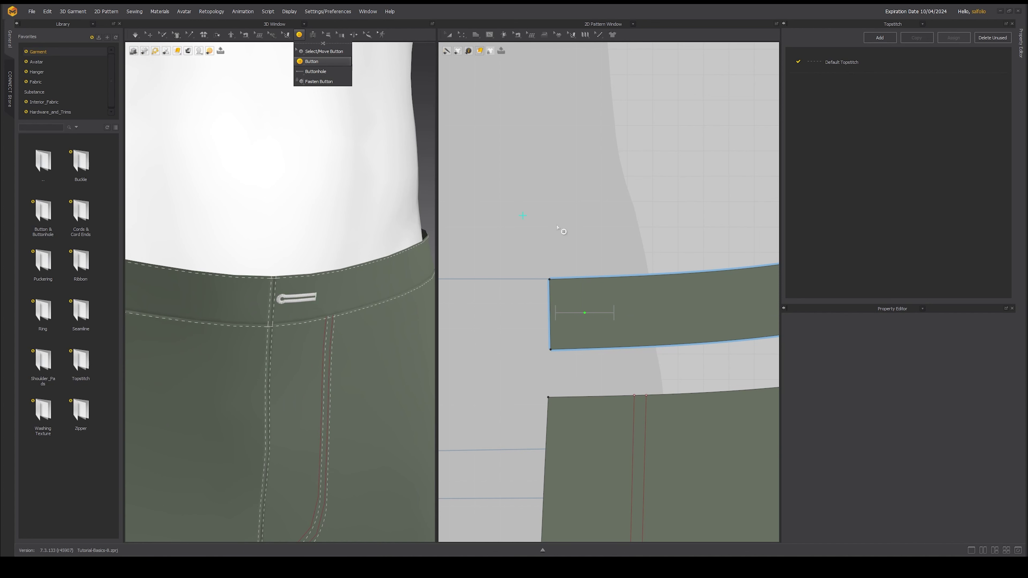
pyautogui.click(584, 312)
pyautogui.scroll(-6, 288, 339)
pyautogui.scroll(2, 322, 328)
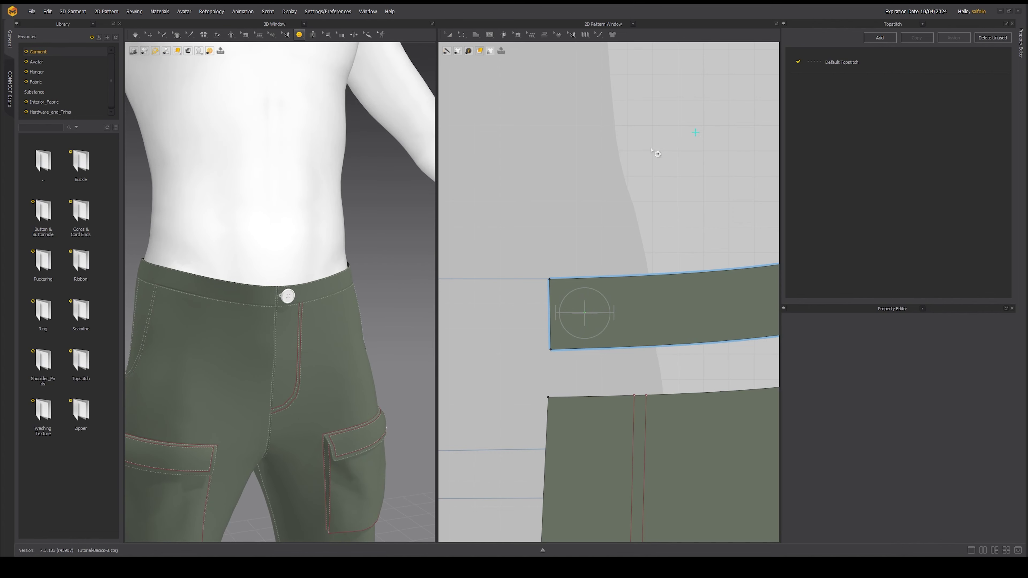
# Show the project's button list and change the Default Button's shape to 1_Sew-through_Button_03_Cross
pyautogui.click(922, 24)
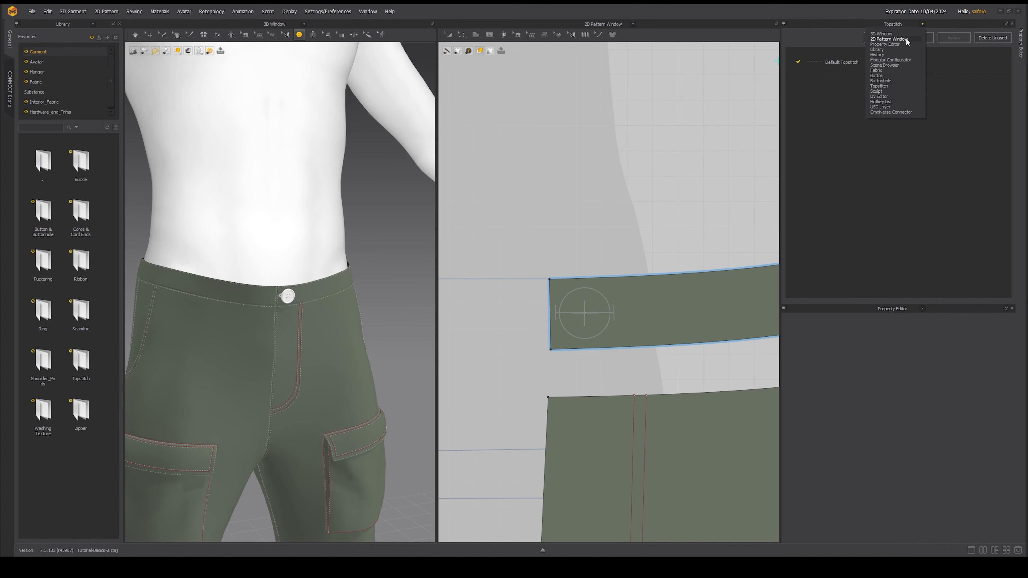
pyautogui.click(876, 76)
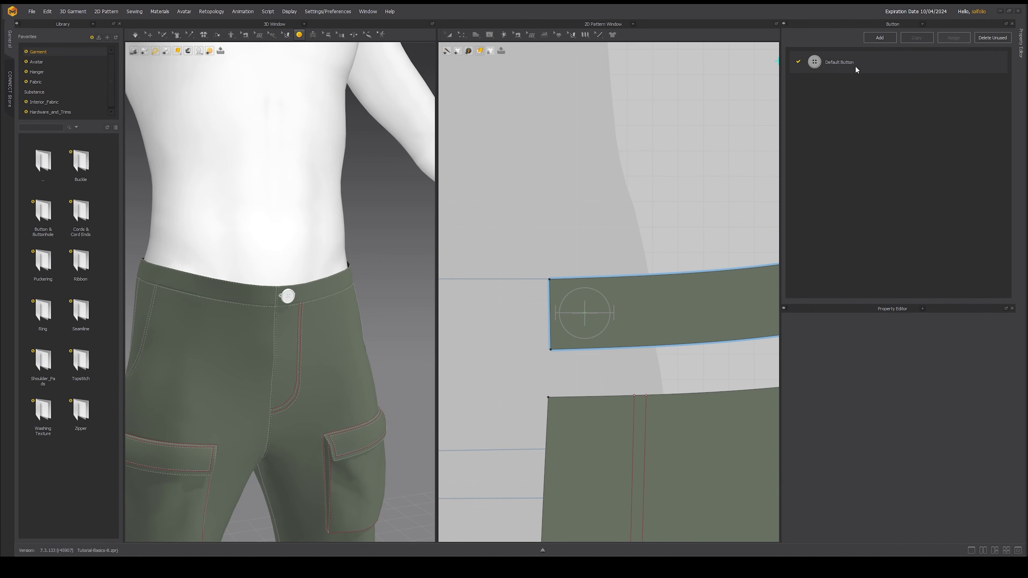
pyautogui.click(839, 63)
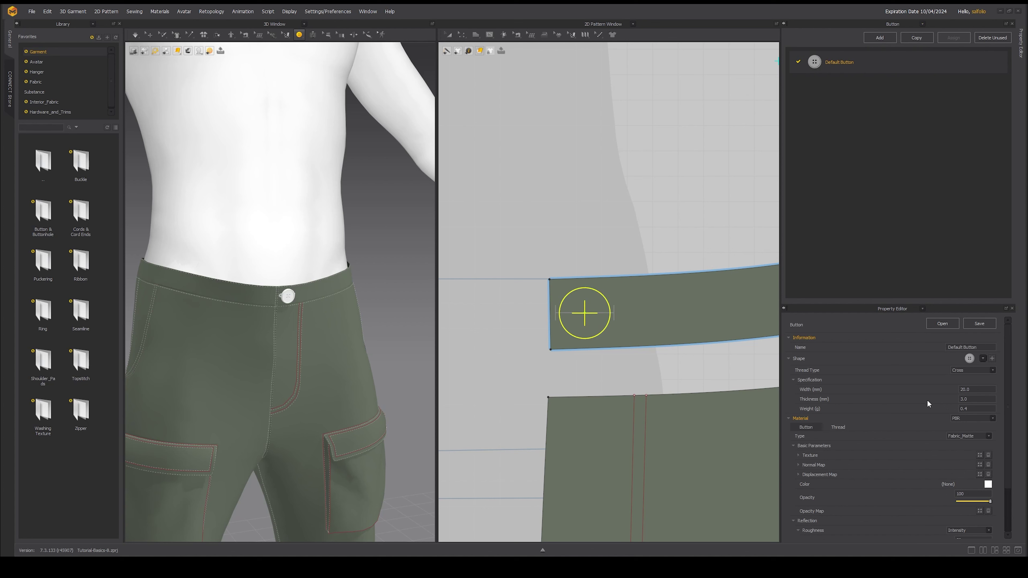
pyautogui.click(982, 358)
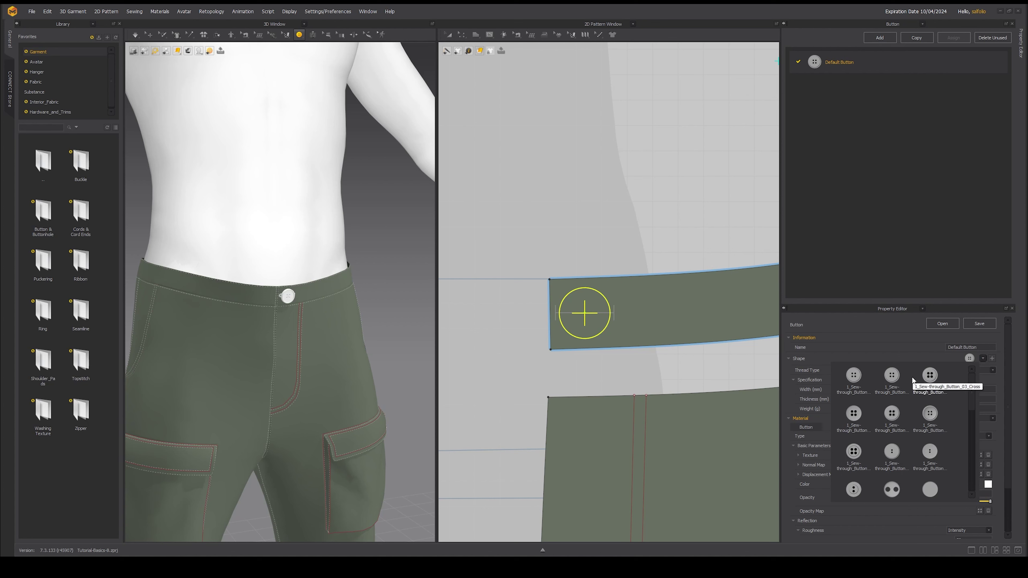
pyautogui.scroll(-3, 917, 398)
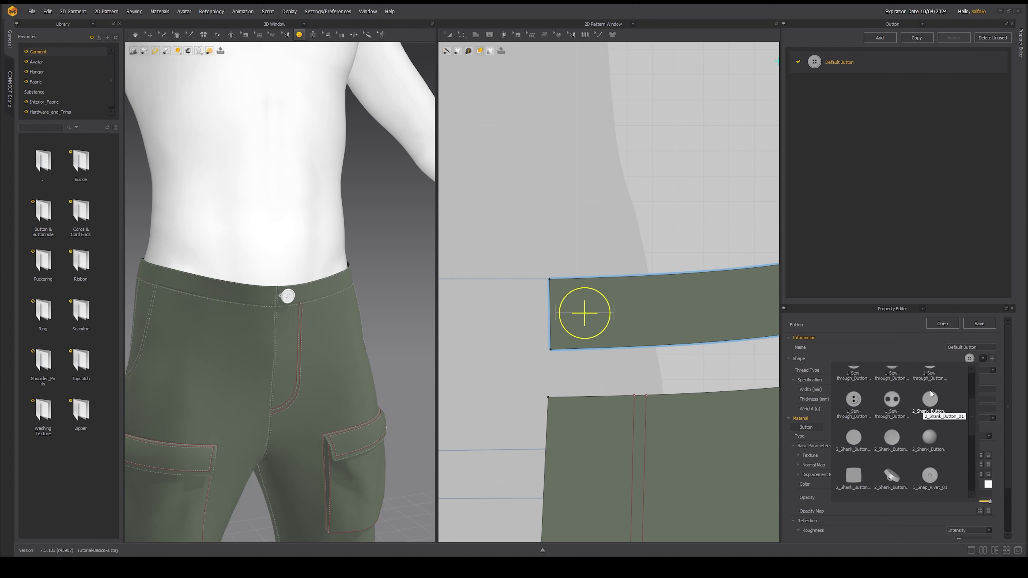
pyautogui.scroll(3, 930, 393)
pyautogui.click(930, 376)
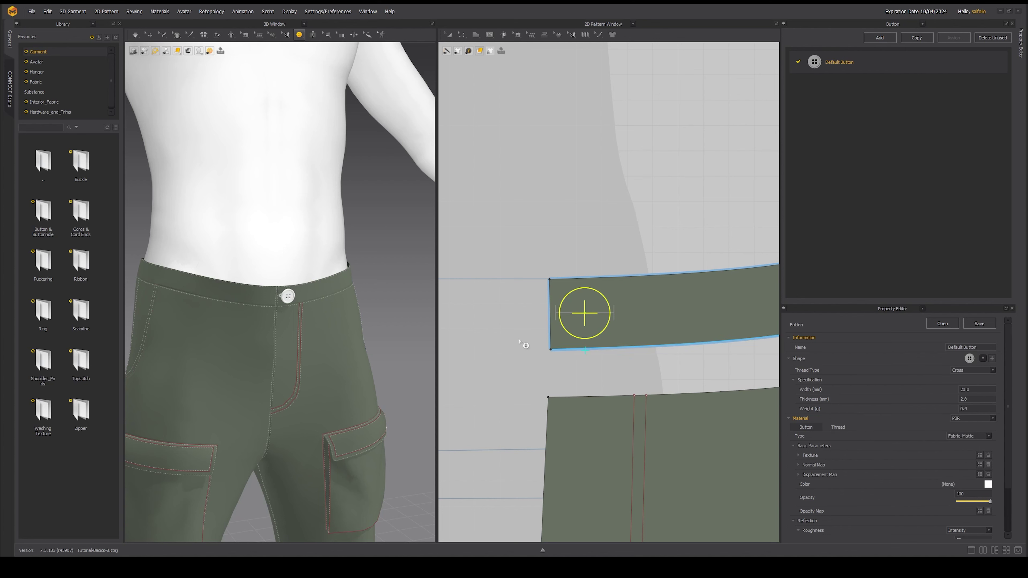
# Add a new button style and name it Cargo Pockets Button
pyautogui.scroll(5, 339, 299)
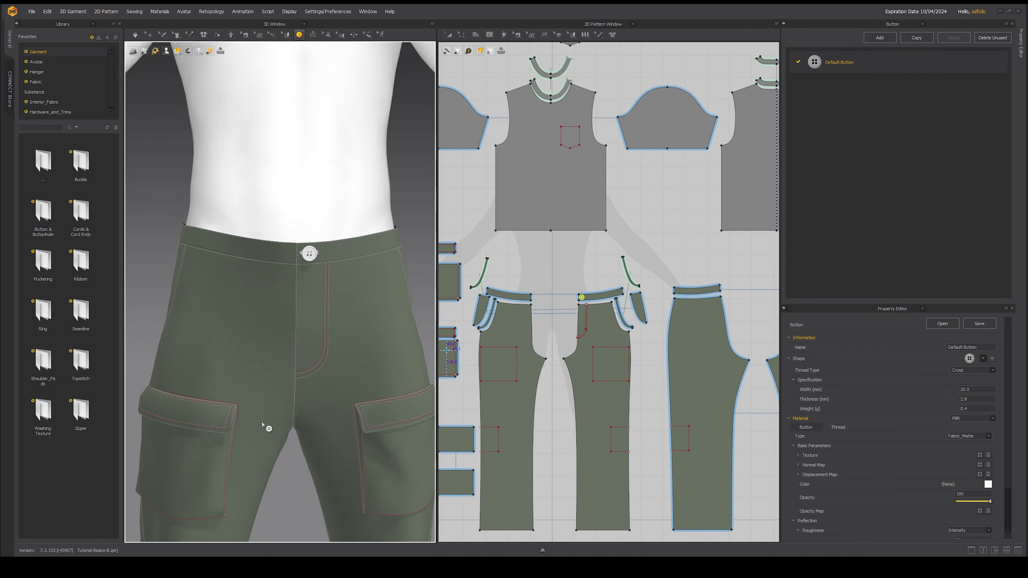
pyautogui.moveTo(266, 426); pyautogui.dragTo(247, 384, button='middle')
pyautogui.scroll(8, 549, 292)
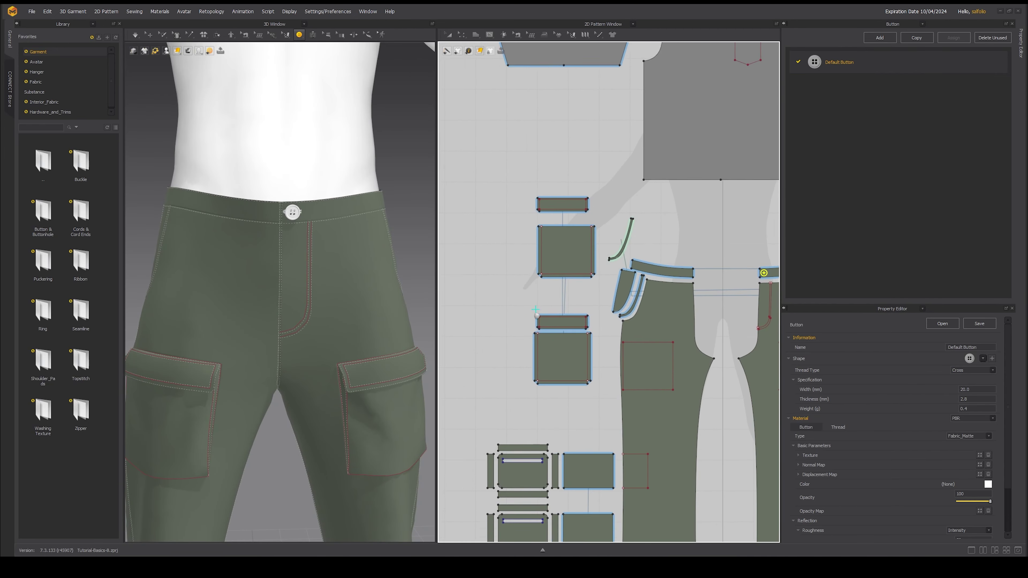
pyautogui.click(880, 38)
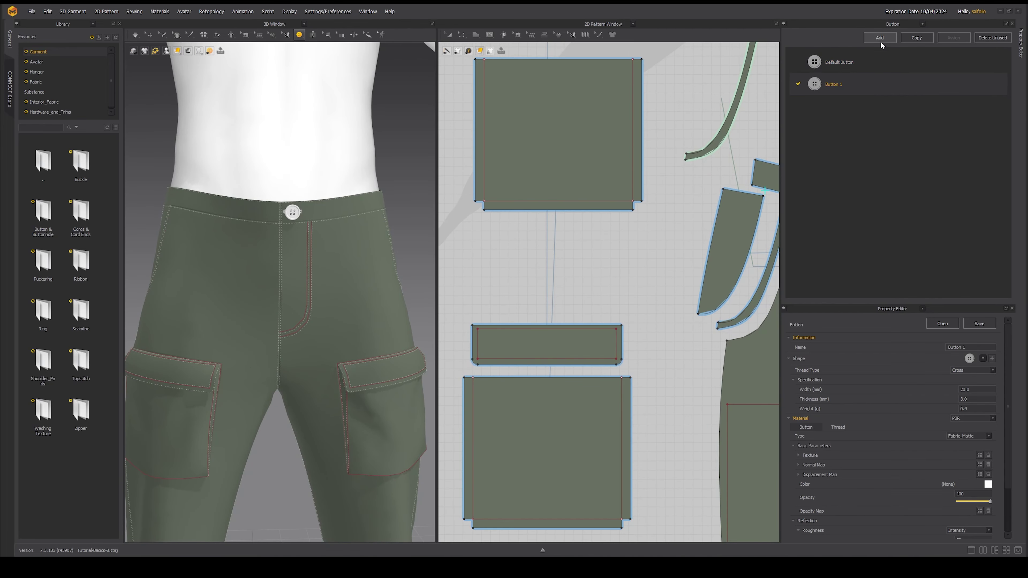
pyautogui.doubleClick(836, 86)
pyautogui.write('Cargo Pockets Button')
pyautogui.press('Return')
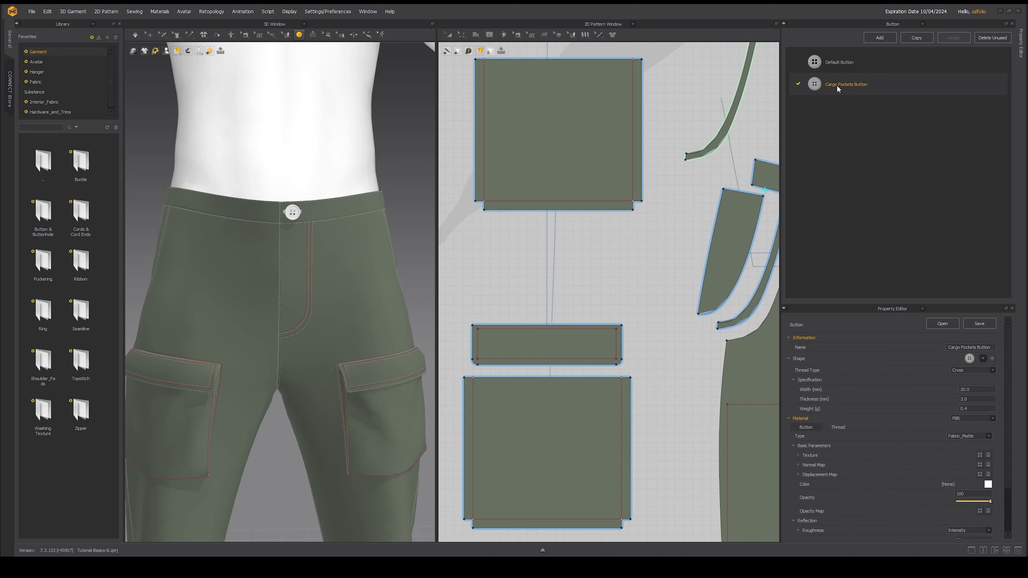
# Set the Cargo Pockets Button's shape to 2_Shank_Button_01
pyautogui.click(983, 359)
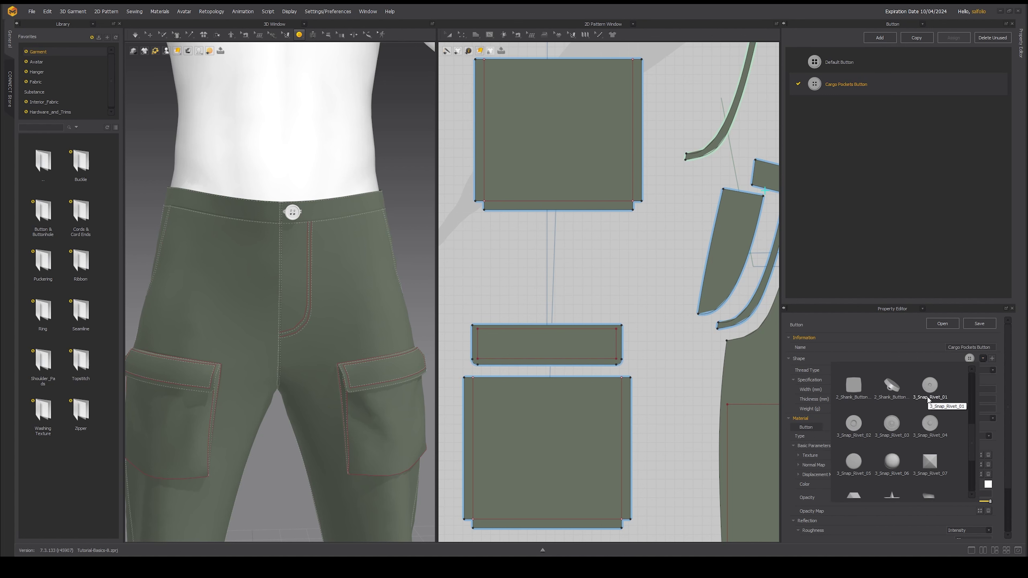
pyautogui.scroll(-2, 931, 405)
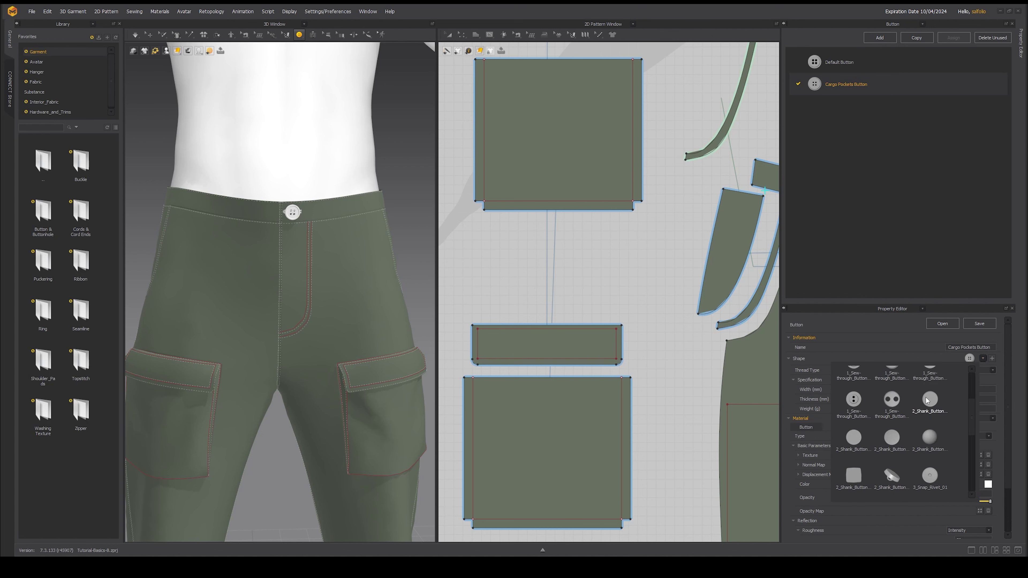
pyautogui.click(930, 402)
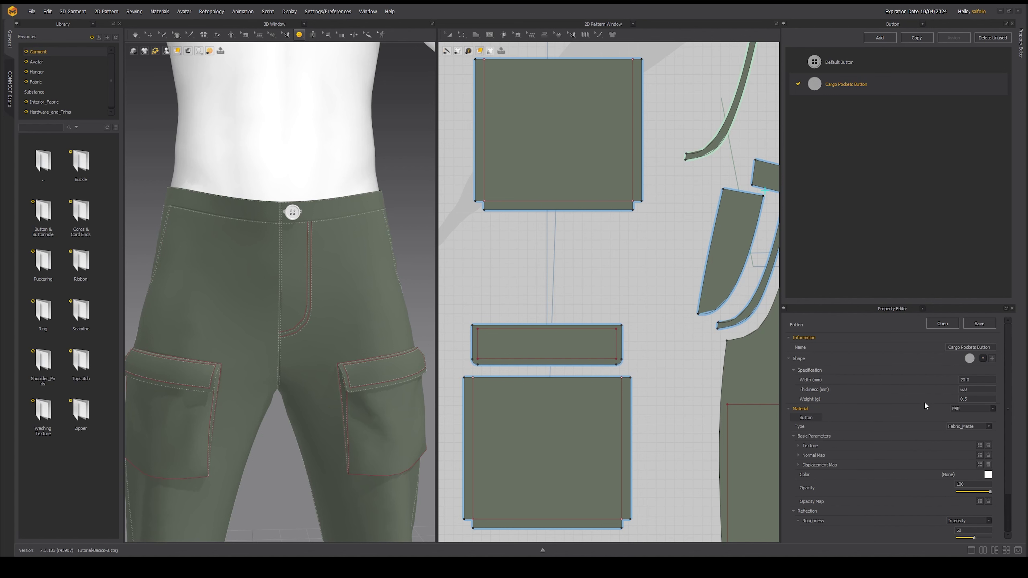
# Place a Cargo Pockets Button at the centre of each of the two upper cargo pocket flap patterns
pyautogui.click(547, 345)
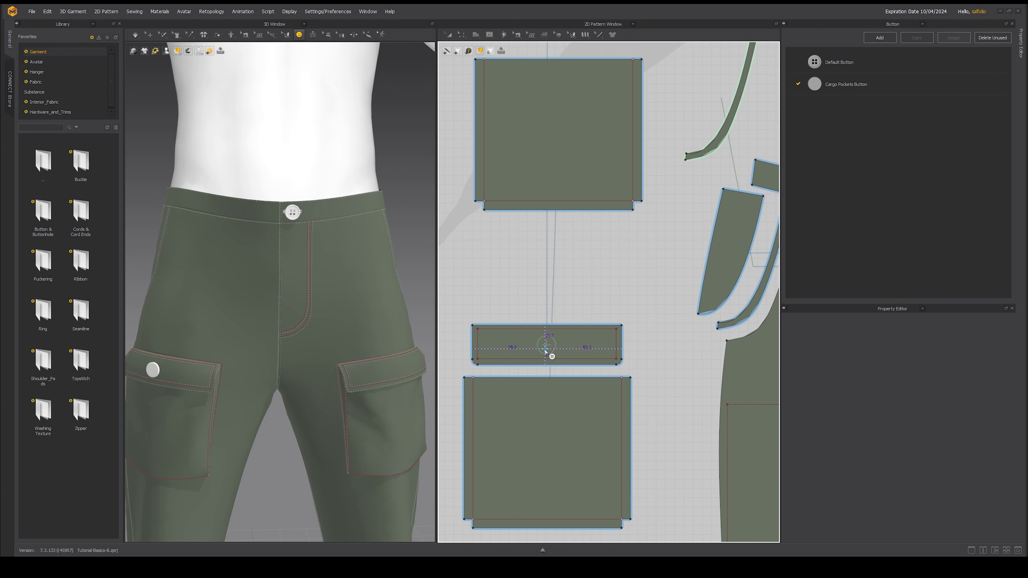
pyautogui.moveTo(153, 375); pyautogui.dragTo(178, 376, button='right')
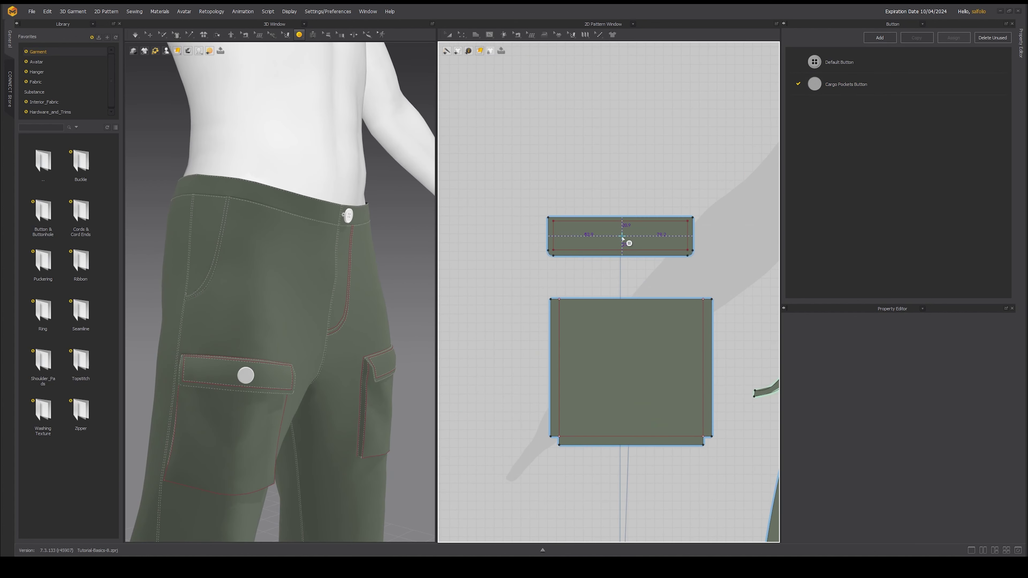
pyautogui.click(622, 237)
pyautogui.scroll(-3, 288, 376)
pyautogui.moveTo(288, 376)
pyautogui.mouseDown(button='right')
pyautogui.moveTo(217, 377)
pyautogui.moveTo(295, 367)
pyautogui.mouseUp(button='right')
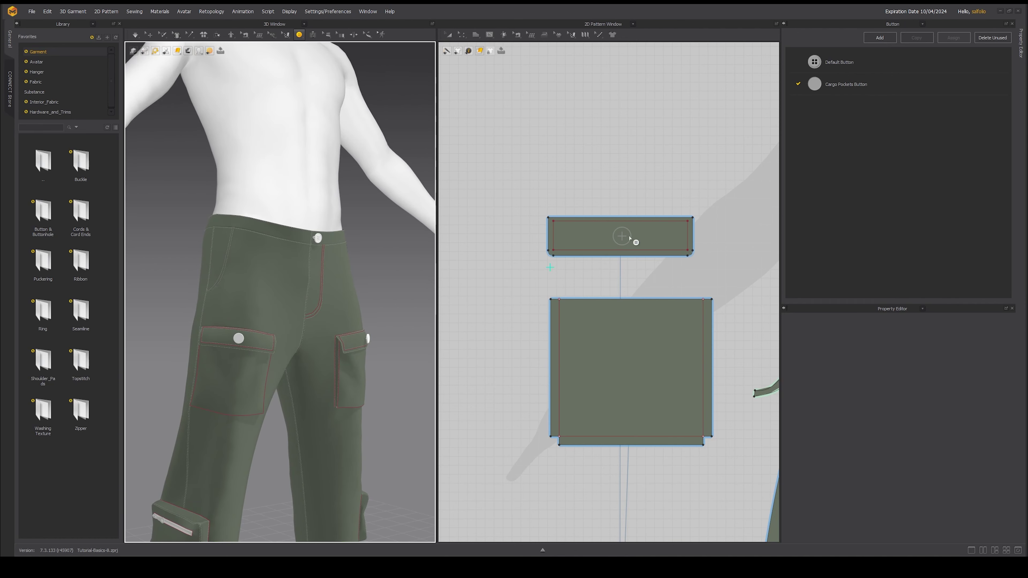
# Set the Cargo Pockets Button's width to 18 mm
pyautogui.click(882, 85)
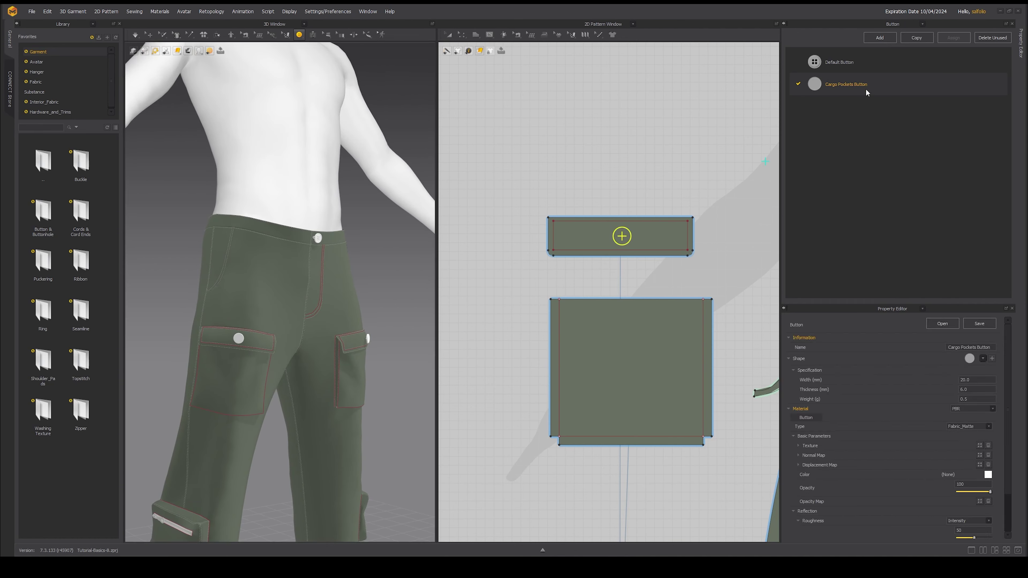
pyautogui.click(969, 380)
pyautogui.write('18')
pyautogui.press('Return')
# Select all the T-shirt patterns and show them in 3D on the avatar, then clear the selection
pyautogui.scroll(-4, 353, 303)
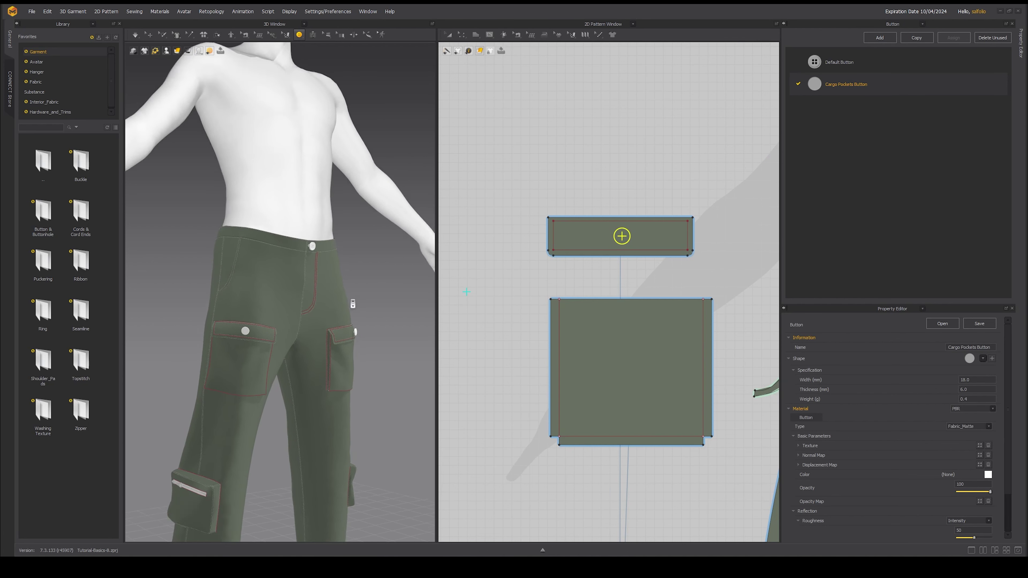
pyautogui.moveTo(354, 302)
pyautogui.mouseDown(button='right')
pyautogui.moveTo(315, 302)
pyautogui.moveTo(367, 302)
pyautogui.mouseUp(button='right')
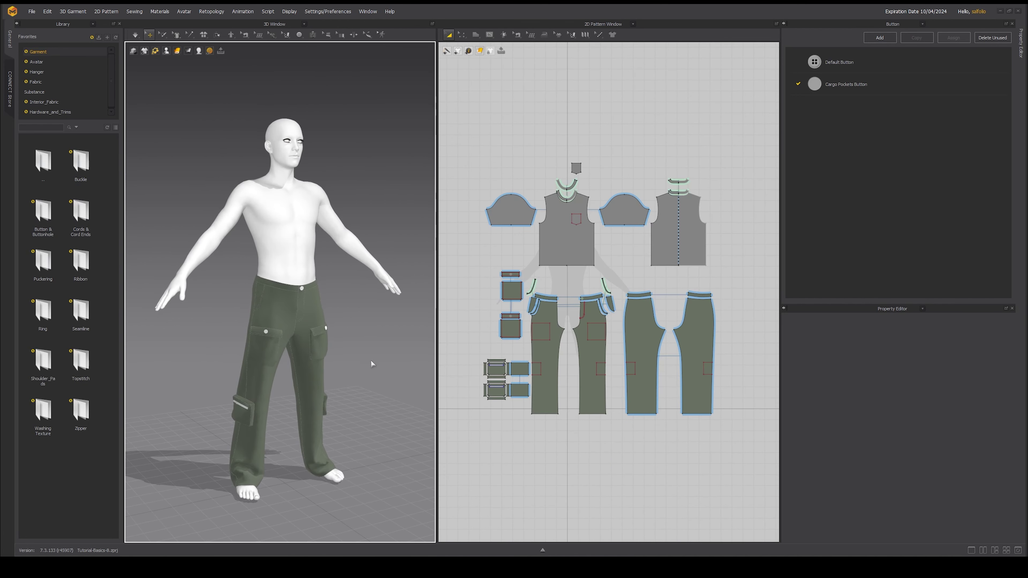
pyautogui.moveTo(366, 360); pyautogui.dragTo(367, 358, button='right')
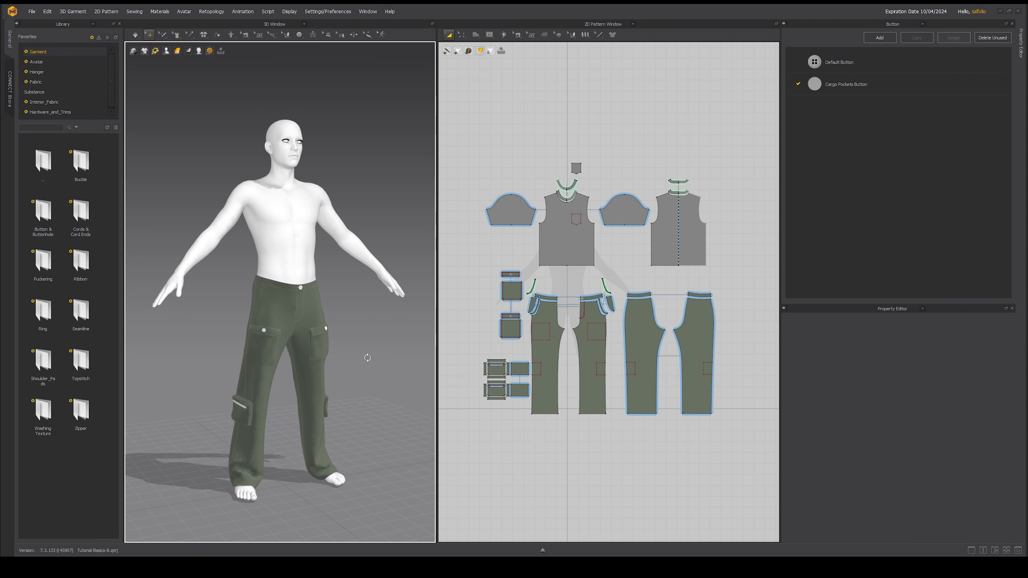
pyautogui.moveTo(368, 358); pyautogui.dragTo(370, 362, button='right')
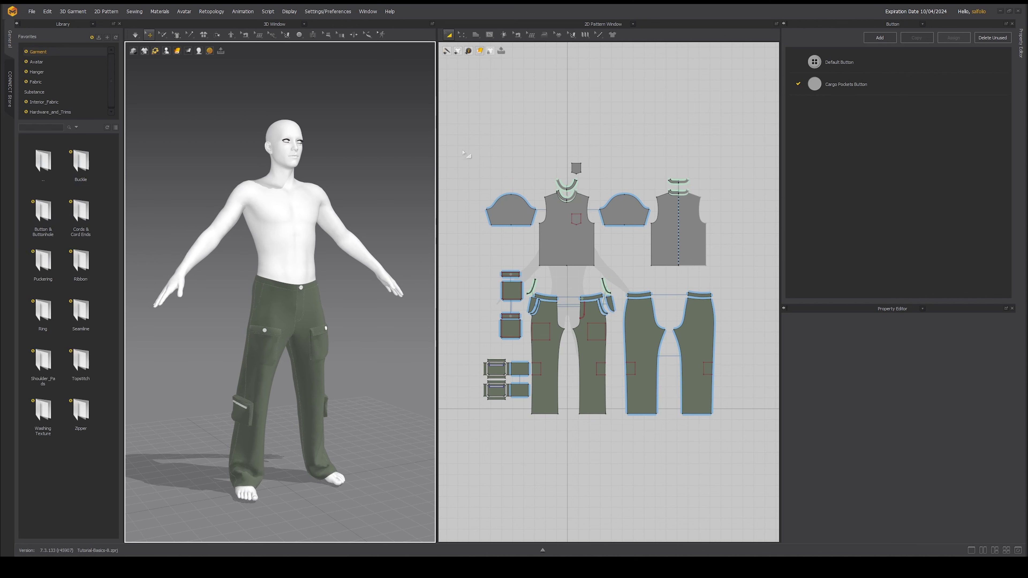
pyautogui.moveTo(462, 145); pyautogui.dragTo(691, 239)
pyautogui.moveTo(727, 272); pyautogui.dragTo(731, 276)
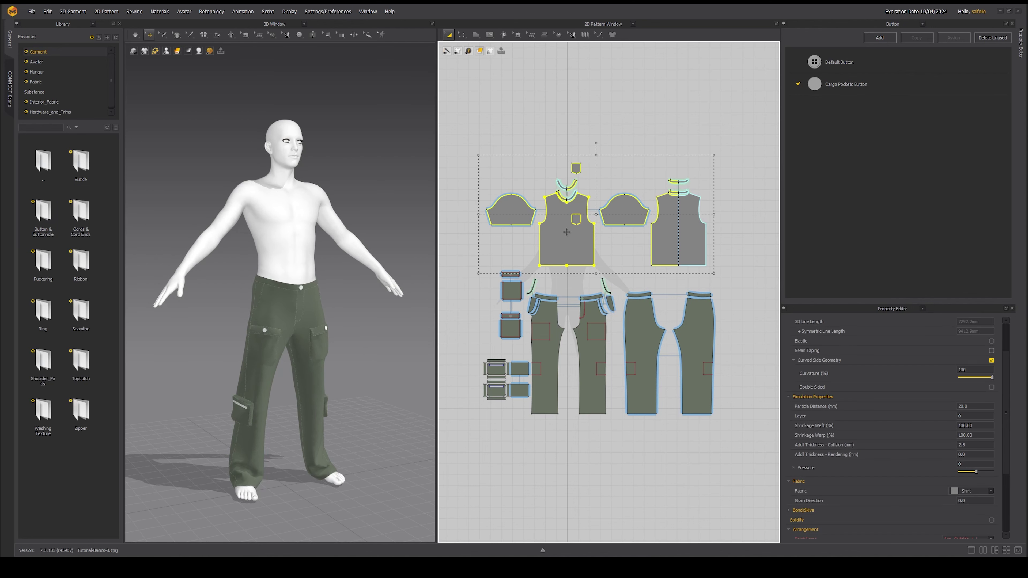
pyautogui.rightClick(567, 234)
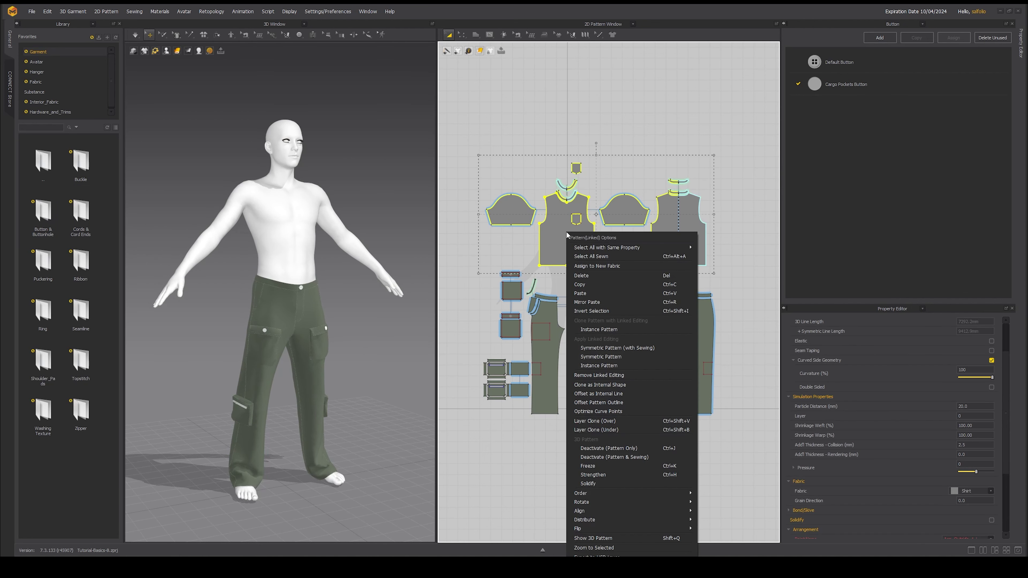
pyautogui.click(621, 539)
pyautogui.click(396, 304)
# Show the project's fabric list and open the Fabric folder in the library
pyautogui.click(923, 24)
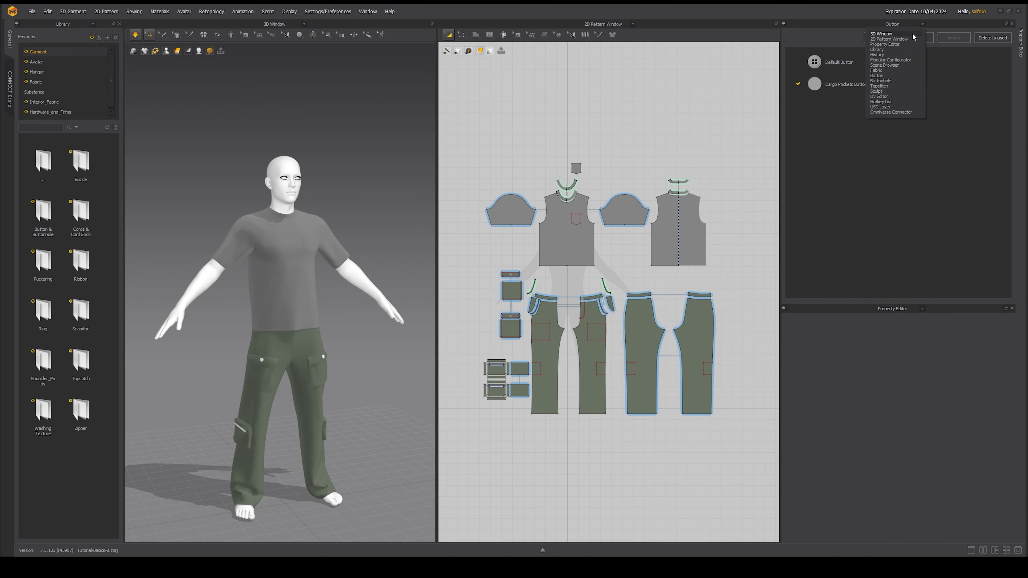
pyautogui.click(877, 70)
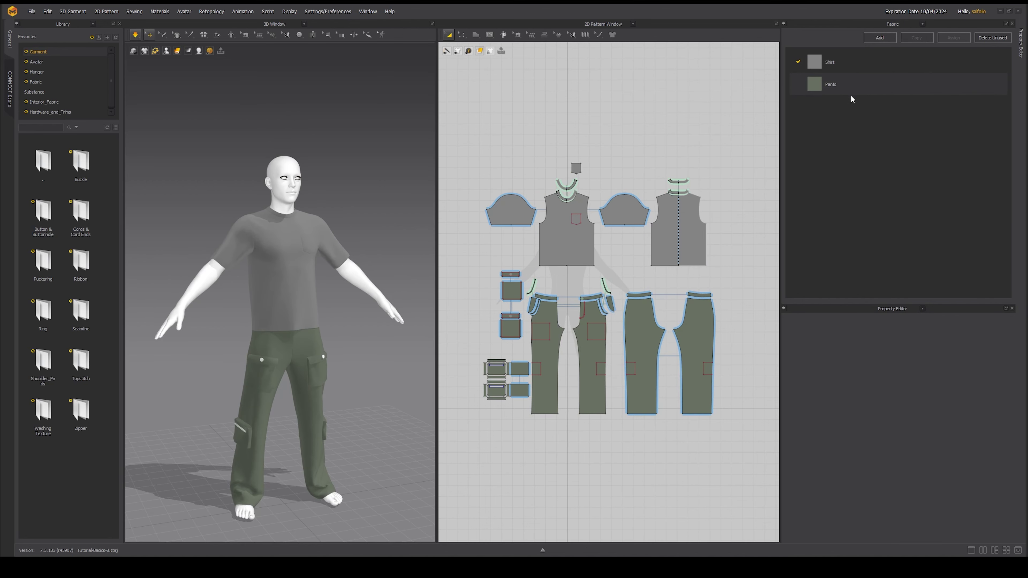
pyautogui.doubleClick(43, 170)
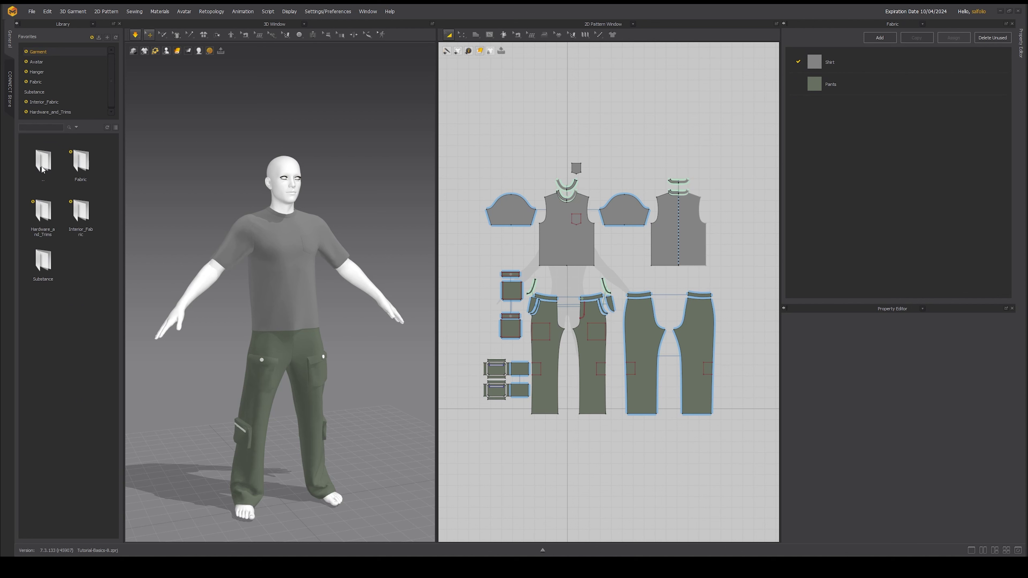
pyautogui.doubleClick(81, 164)
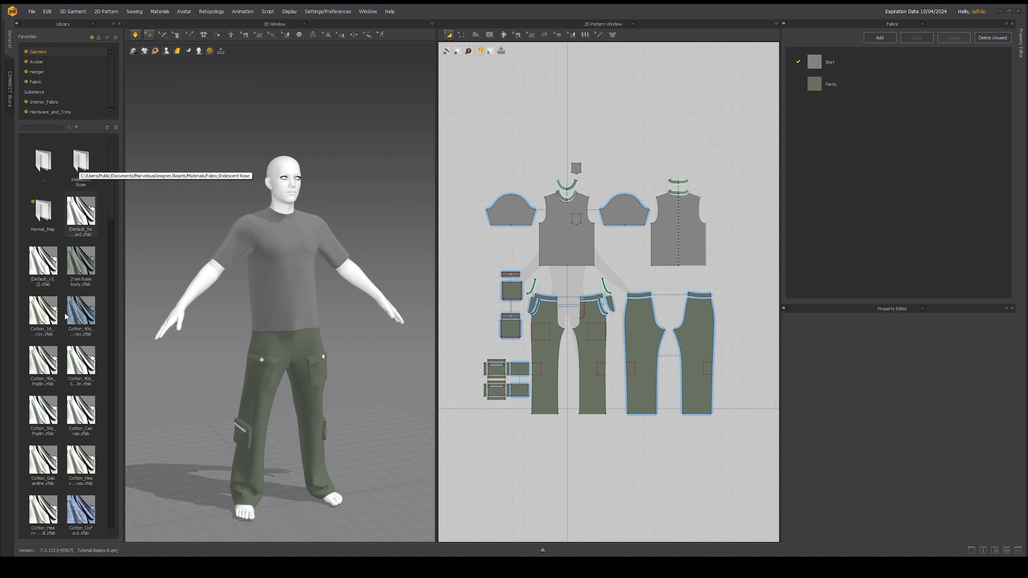
# Find the Cotton_Canvas preset in the library, replace the Shirt fabric with it and inspect its weave on the T-shirt
pyautogui.scroll(-6, 65, 338)
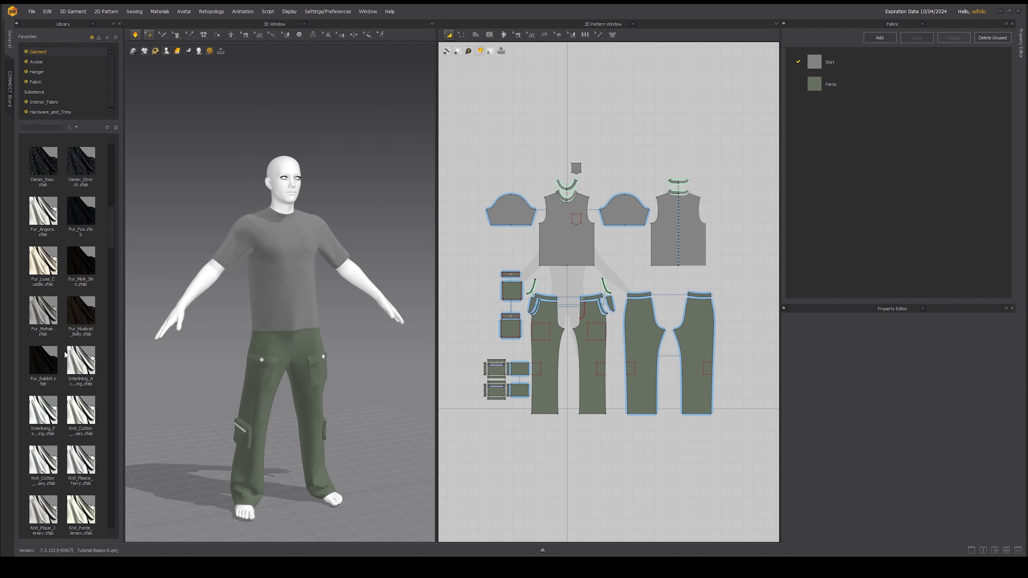
pyautogui.scroll(-10, 65, 355)
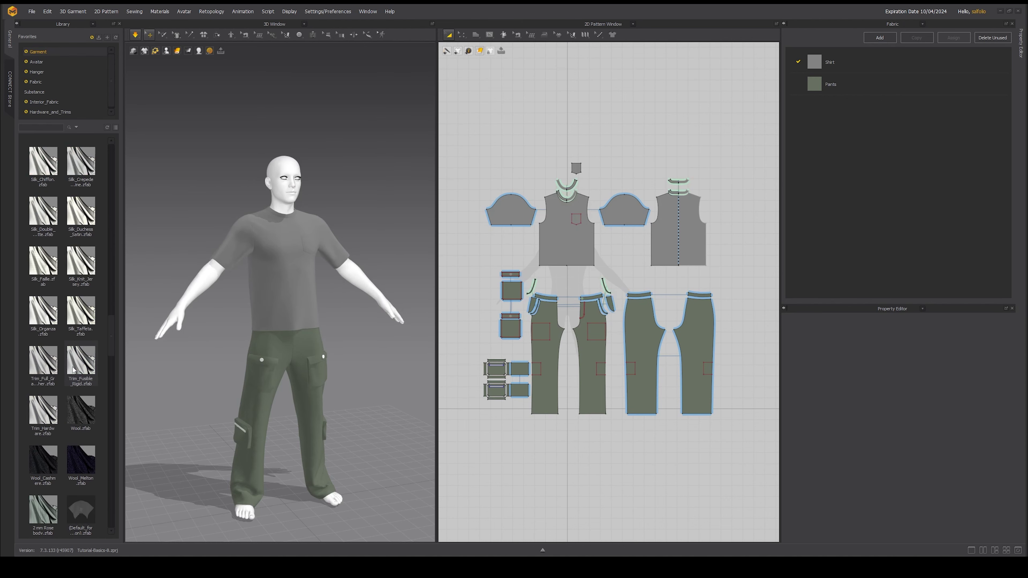
pyautogui.moveTo(73, 369)
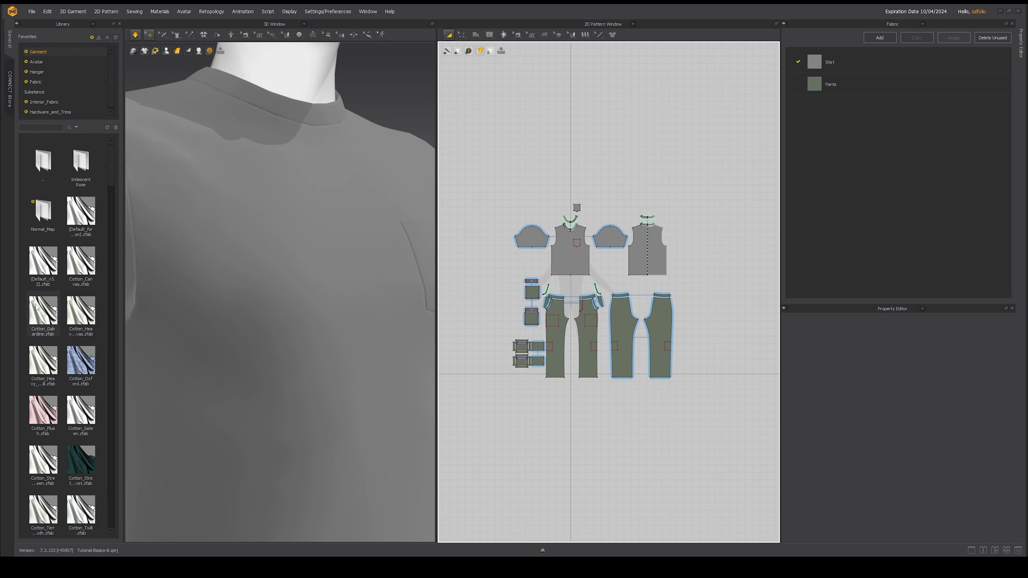
pyautogui.moveTo(37, 307)
pyautogui.moveTo(93, 263)
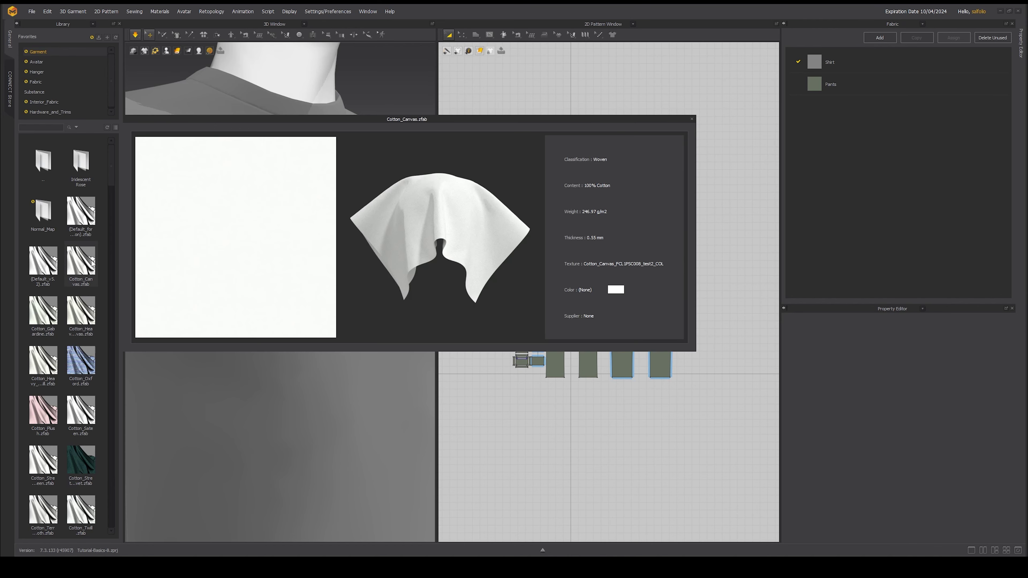
pyautogui.moveTo(78, 261); pyautogui.dragTo(822, 62)
pyautogui.scroll(6, 280, 267)
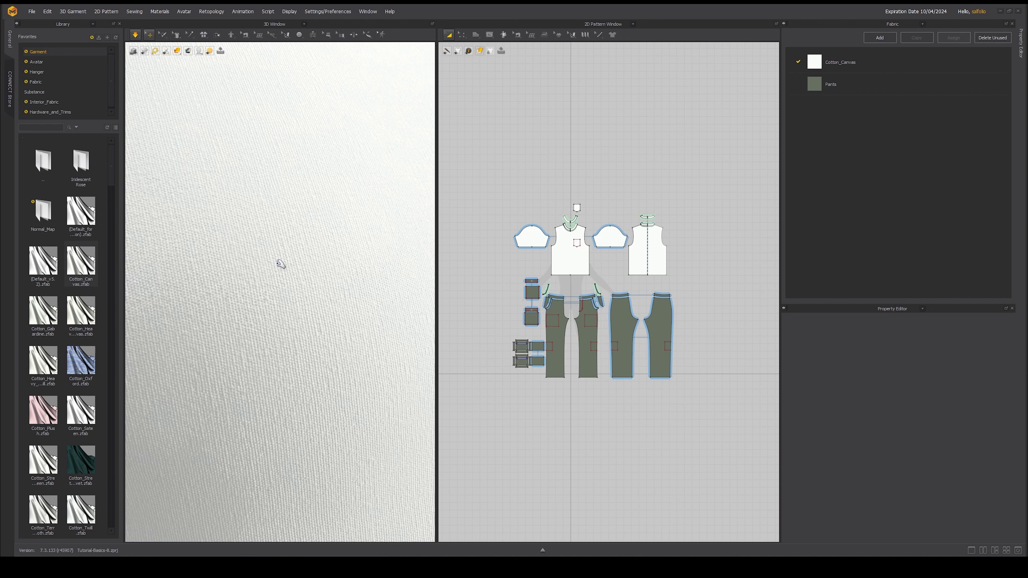
pyautogui.scroll(-10, 280, 264)
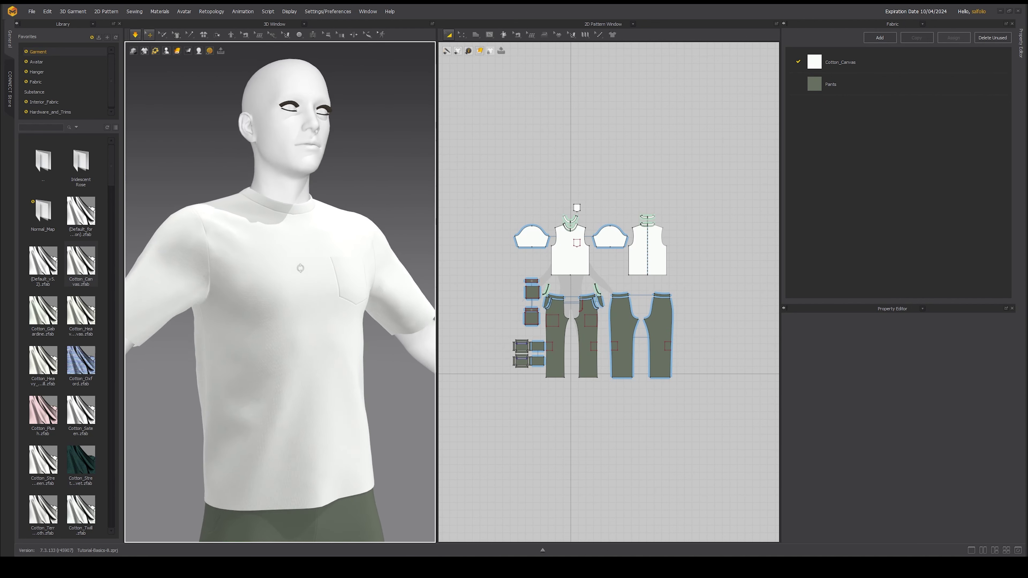
# Set the T-shirt's Cotton_Canvas fabric colour to dark grey and simulate the garment
pyautogui.click(839, 68)
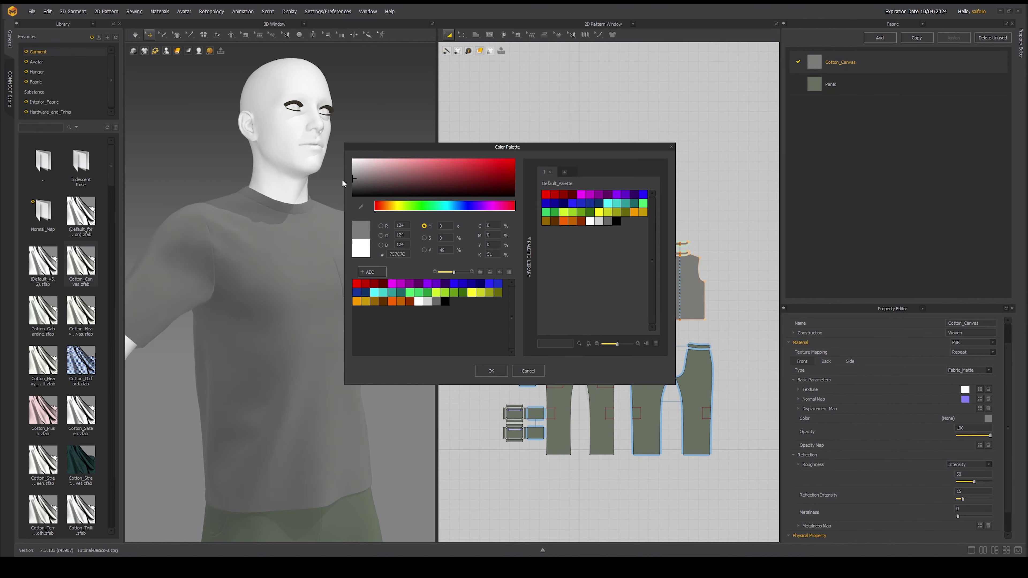
pyautogui.moveTo(342, 179); pyautogui.dragTo(331, 187)
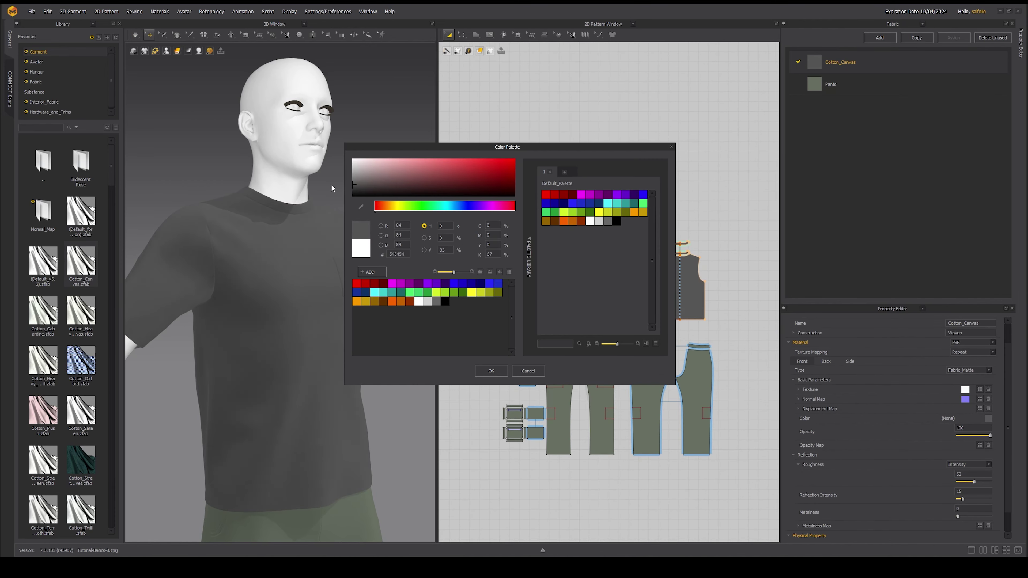
pyautogui.click(489, 372)
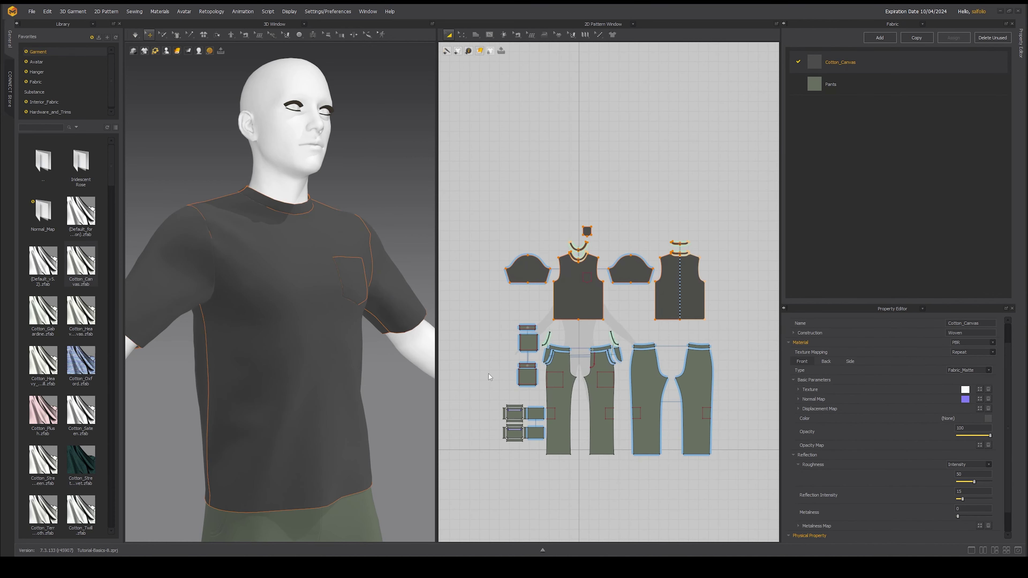
pyautogui.press('space')
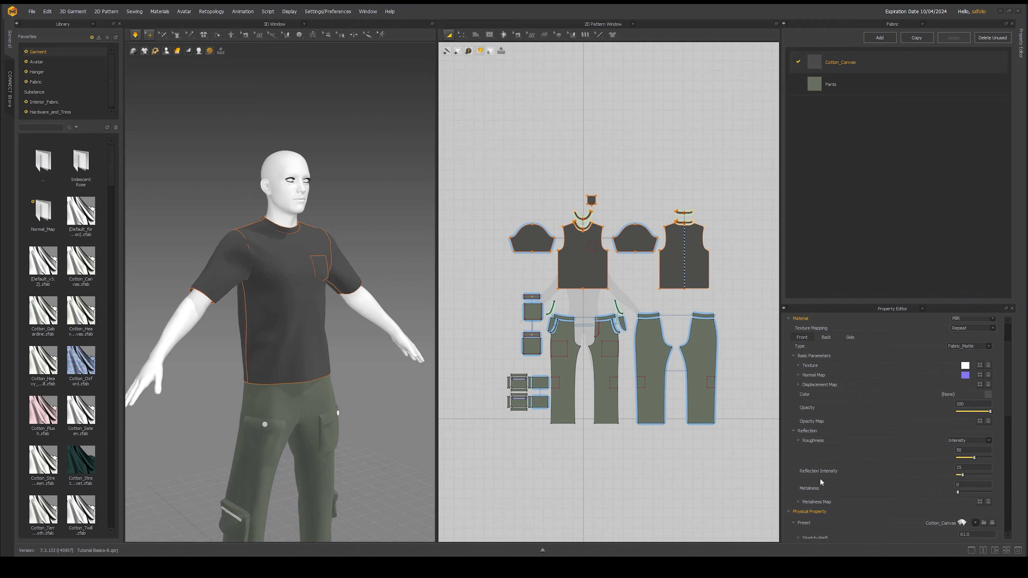
# In the Cotton_Canvas fabric's physical properties, set the thickness to 1 mm
pyautogui.scroll(-8, 842, 470)
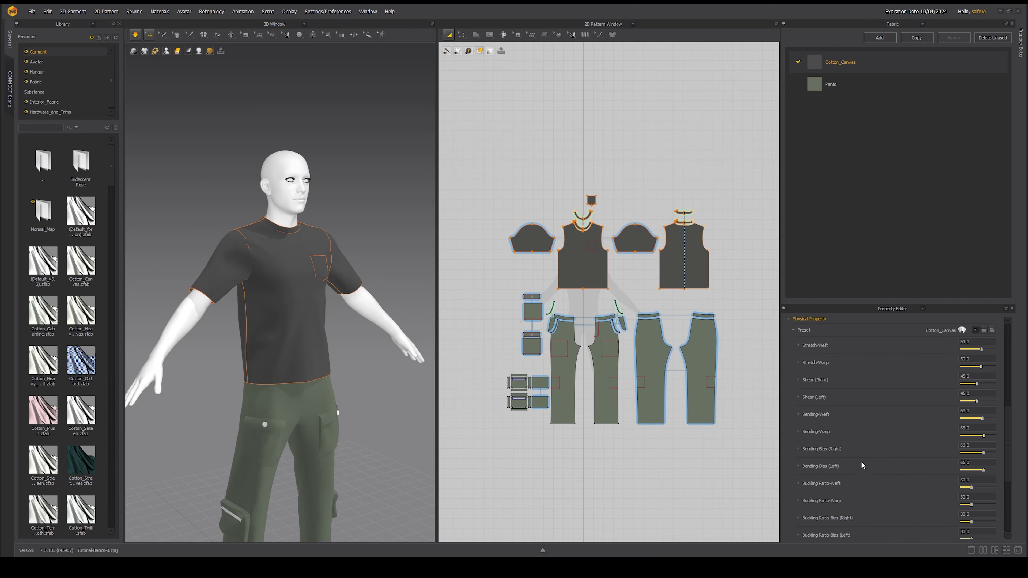
pyautogui.scroll(-1, 849, 492)
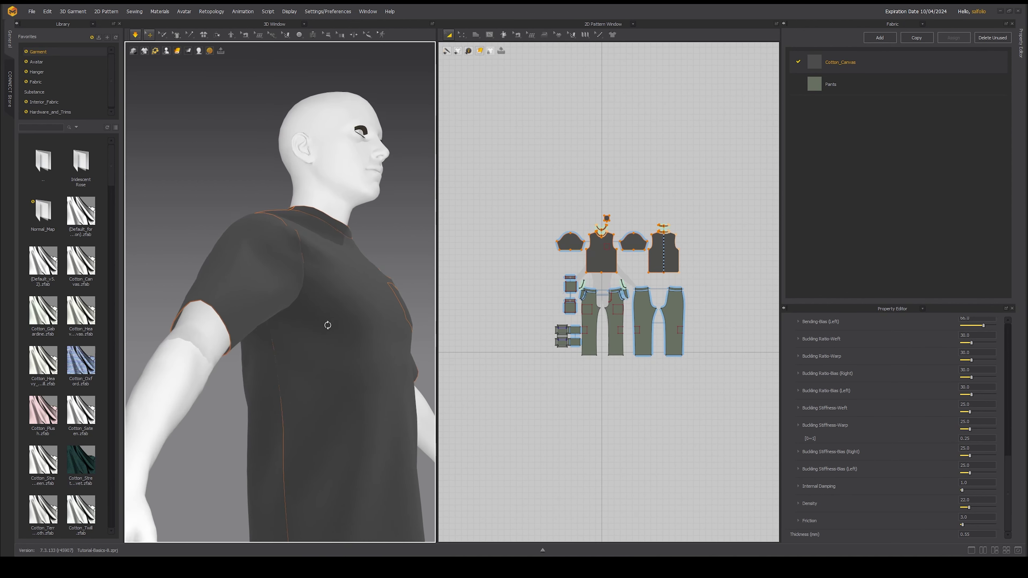
pyautogui.doubleClick(969, 534)
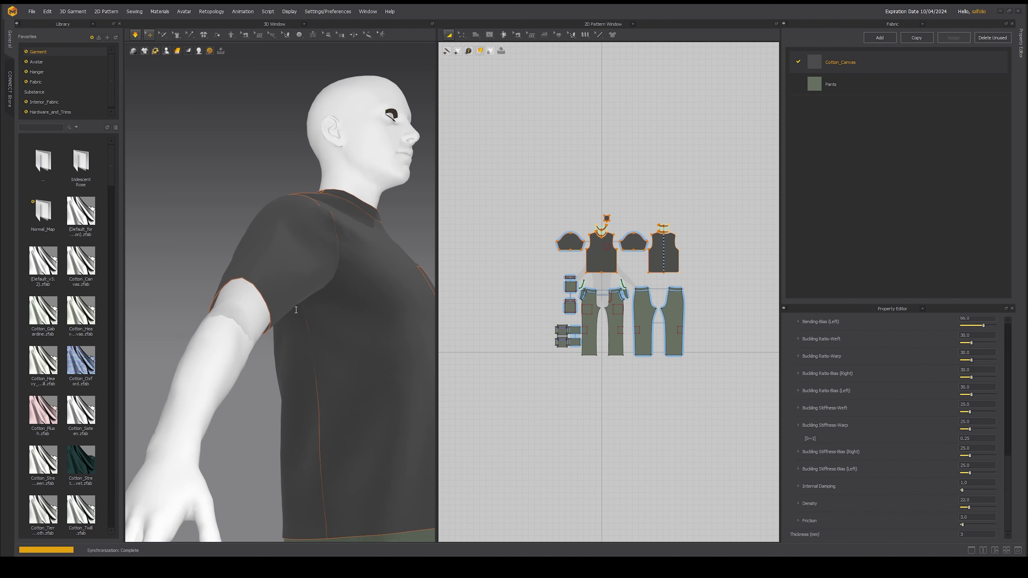
# Display the garments as Thick Textured Surface and inspect the T-shirt's sleeve edge from several distances
pyautogui.scroll(5, 296, 310)
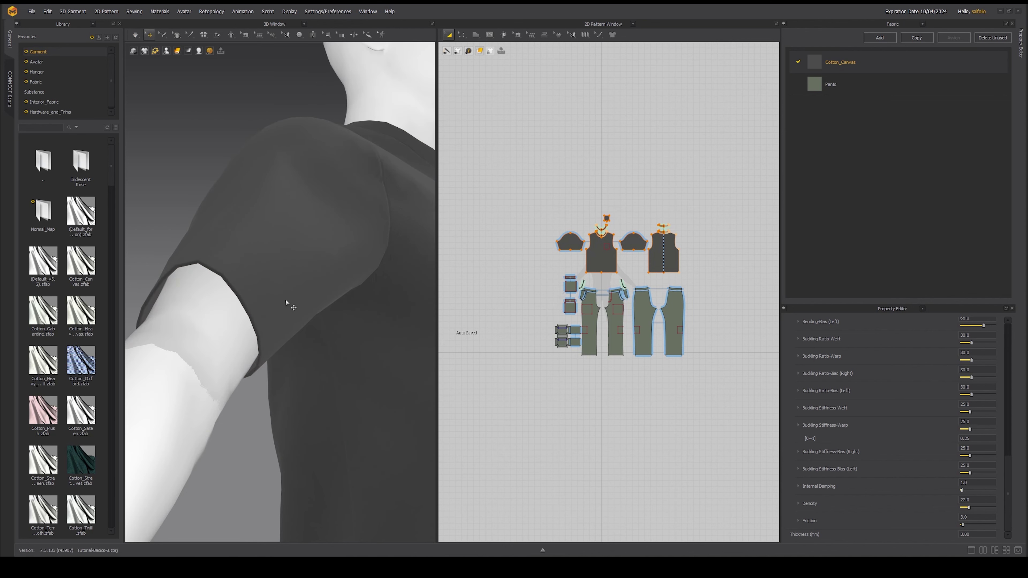
pyautogui.moveTo(266, 297); pyautogui.dragTo(258, 292, button='right')
pyautogui.click(177, 50)
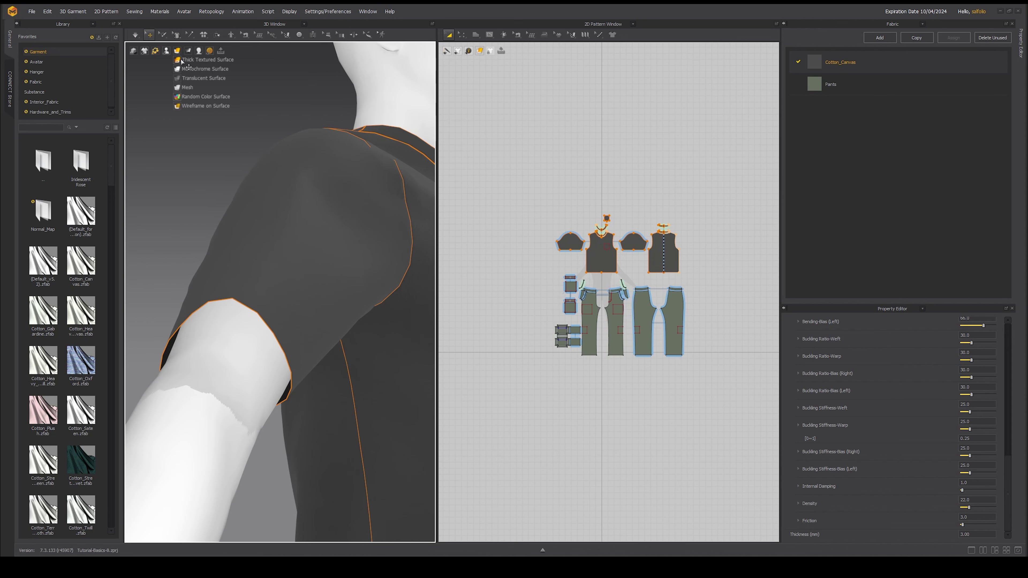
pyautogui.click(192, 60)
pyautogui.scroll(-5, 286, 303)
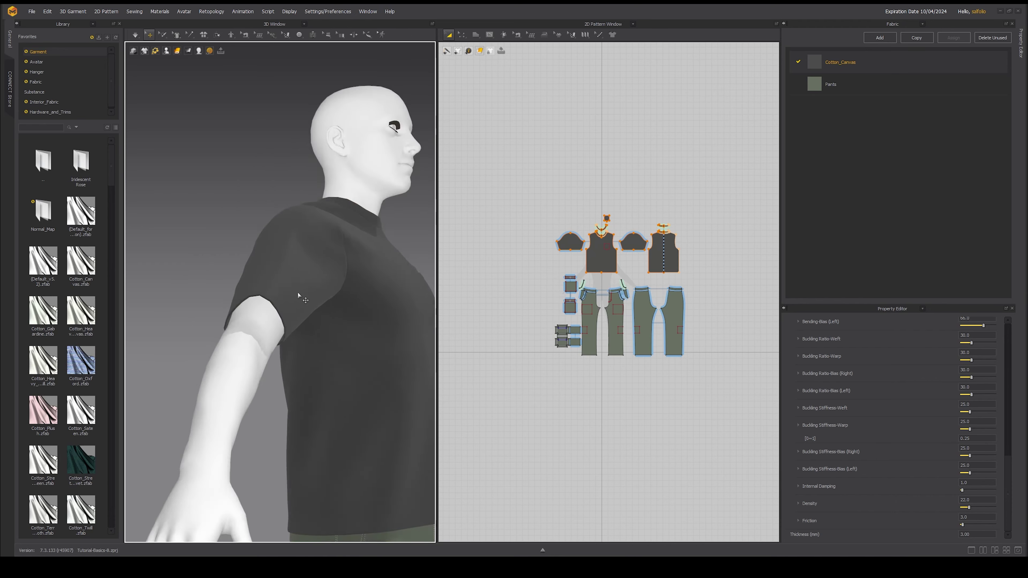
pyautogui.moveTo(311, 299); pyautogui.dragTo(298, 307, button='right')
pyautogui.moveTo(298, 307); pyautogui.dragTo(307, 285, button='middle')
# Replace the Pants fabric with the Cotton_Twill preset from the library and inspect its weave near the cargo pocket flap
pyautogui.moveTo(80, 211); pyautogui.dragTo(831, 86)
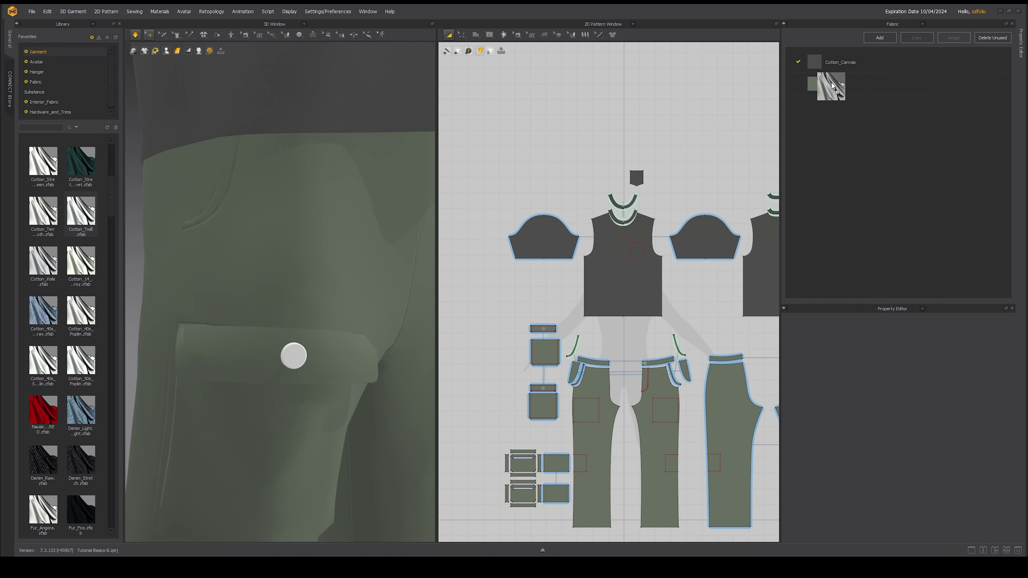
pyautogui.scroll(6, 298, 292)
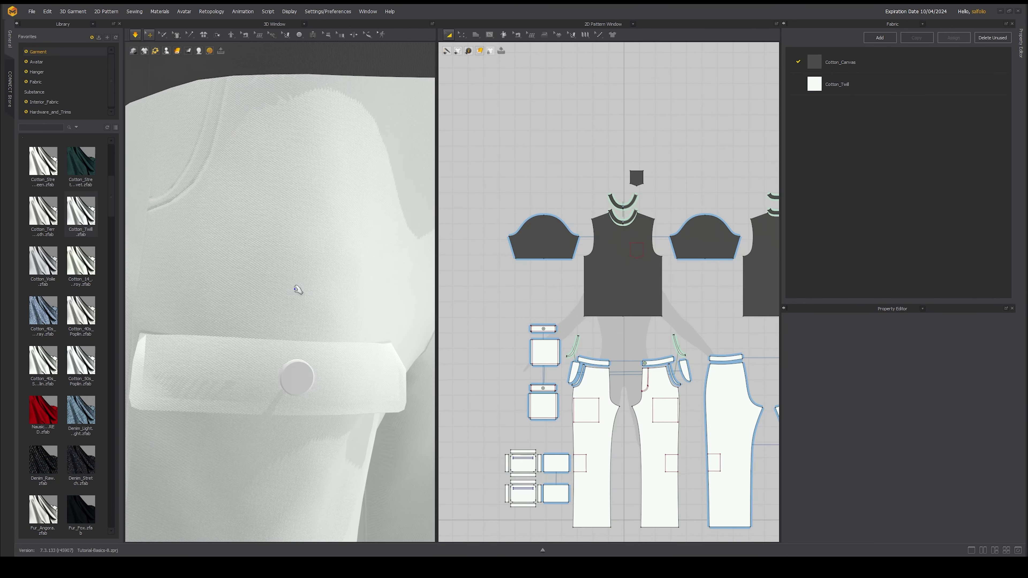
pyautogui.scroll(-7, 293, 305)
# Set the trousers' Cotton_Twill fabric colour to a muted olive green and view the result on the avatar
pyautogui.click(844, 83)
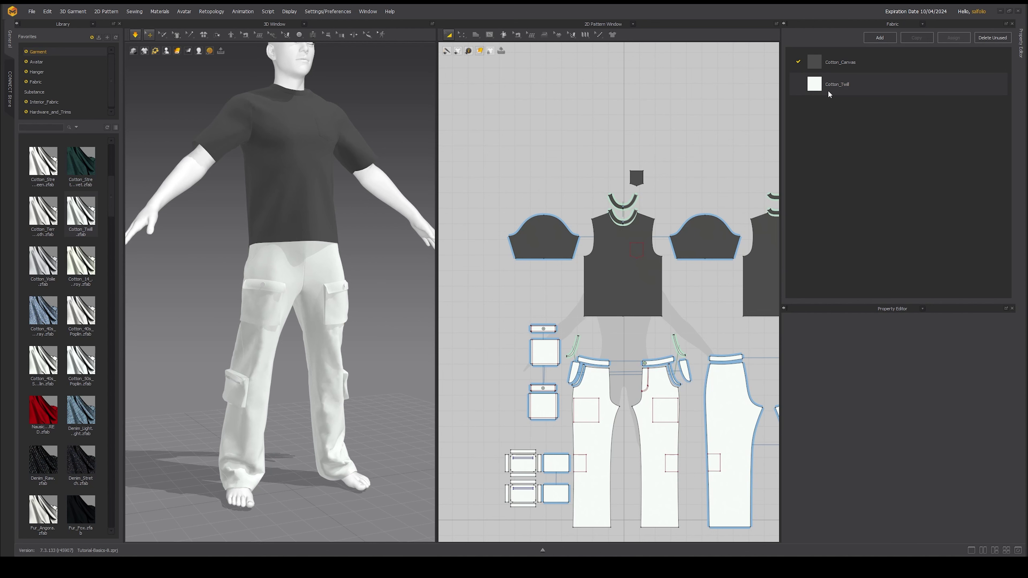
pyautogui.scroll(10, 915, 397)
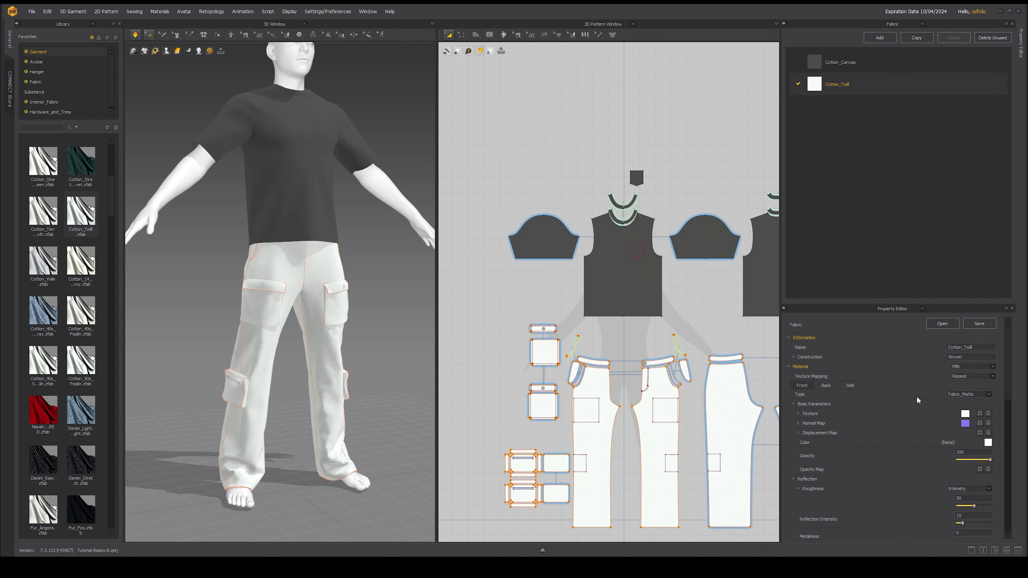
pyautogui.click(987, 442)
pyautogui.click(392, 207)
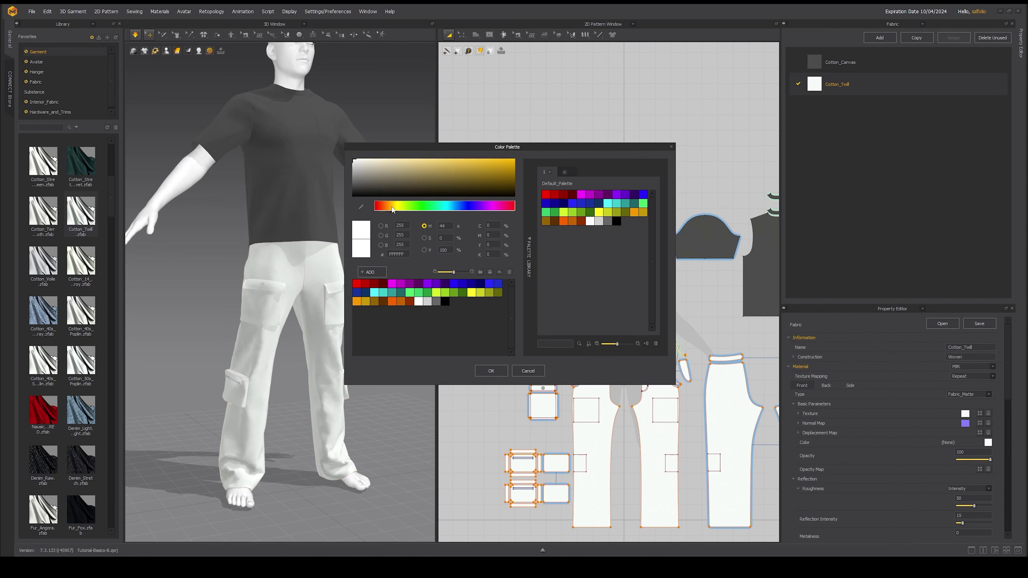
pyautogui.click(369, 179)
pyautogui.click(491, 371)
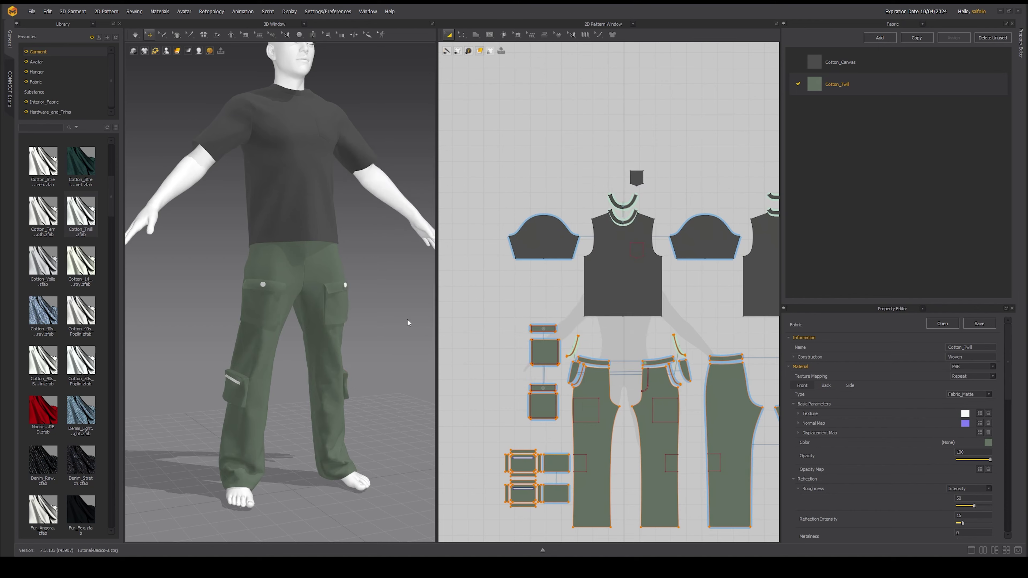
pyautogui.moveTo(388, 295); pyautogui.dragTo(334, 295, button='right')
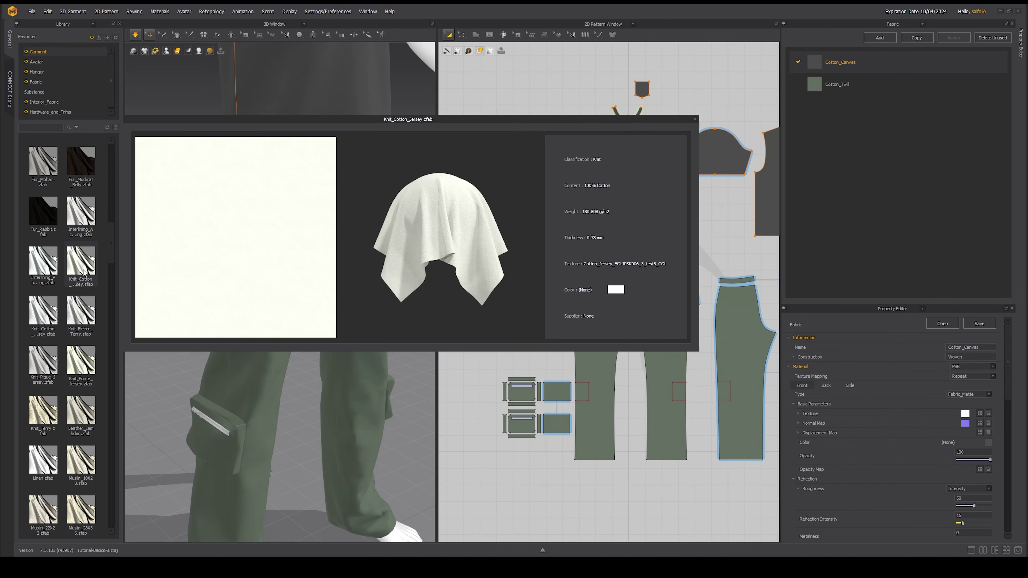
# Try the Interlining_Polyester_Satin_Lining preset on one of the cargo pocket patterns and inspect the trousers in 3D
pyautogui.moveTo(48, 270)
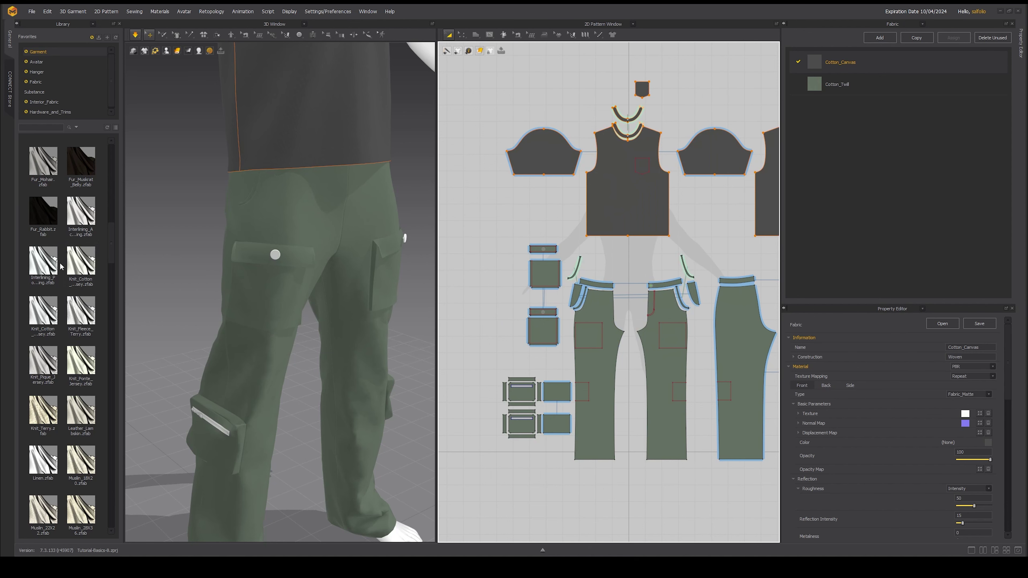
pyautogui.moveTo(35, 263); pyautogui.dragTo(544, 274)
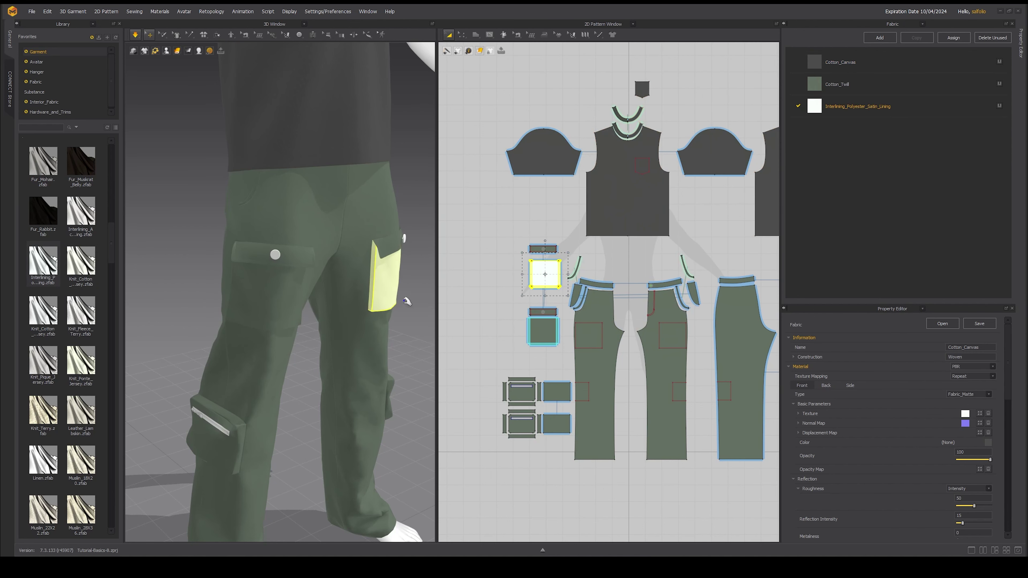
pyautogui.moveTo(408, 298); pyautogui.dragTo(336, 283, button='right')
pyautogui.click(380, 267)
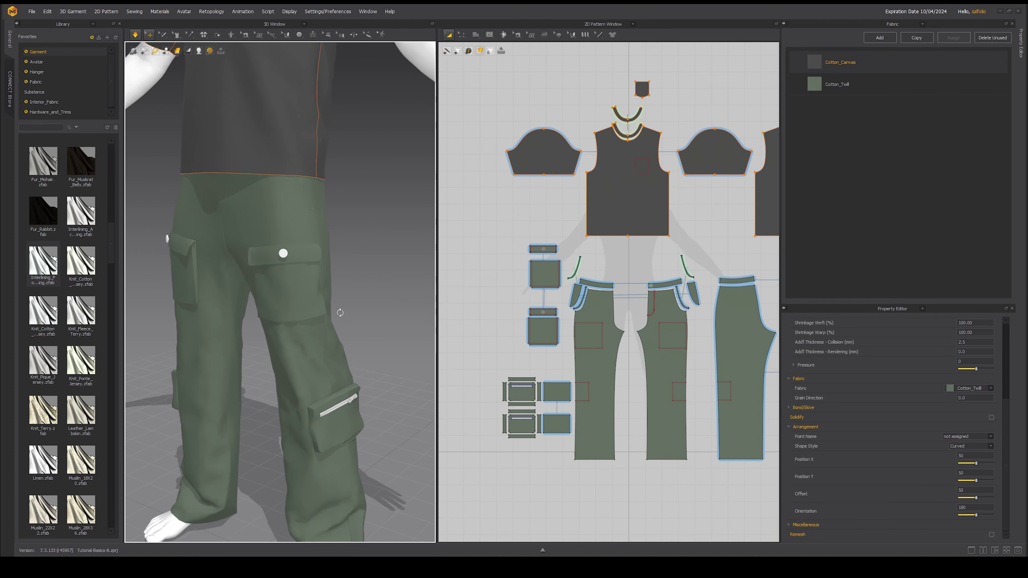
pyautogui.moveTo(340, 310); pyautogui.dragTo(356, 309, button='right')
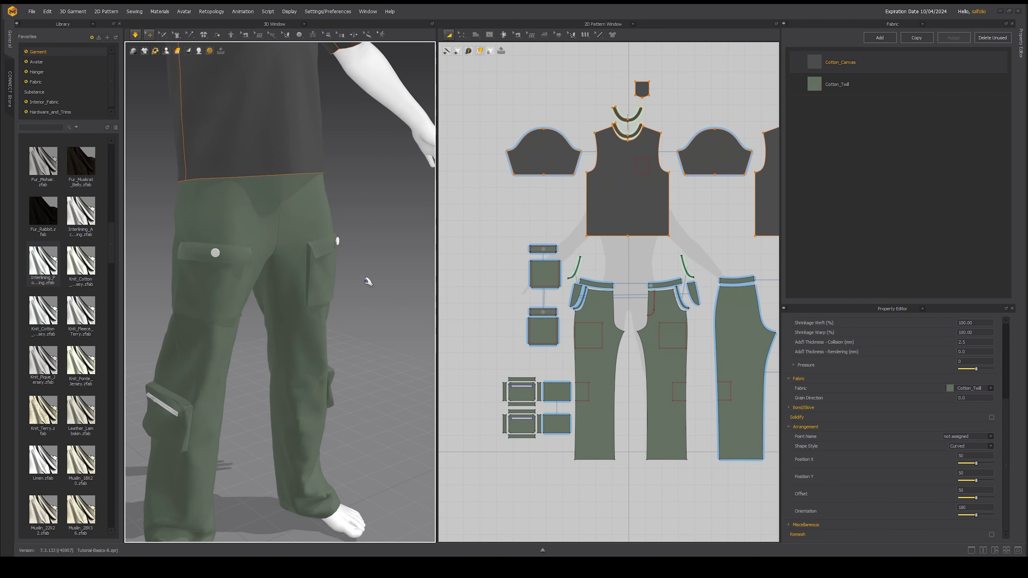
pyautogui.scroll(-5, 367, 281)
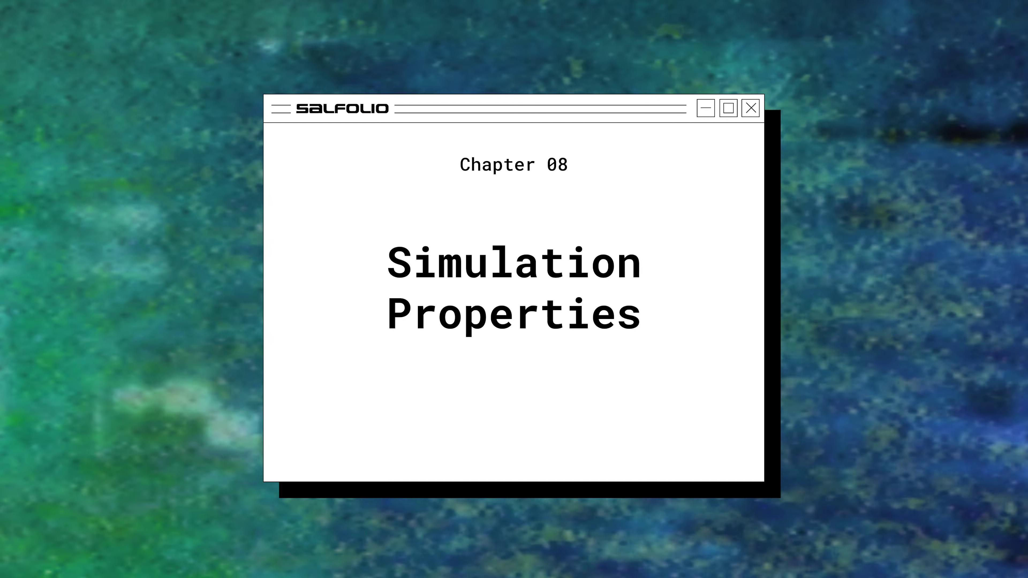
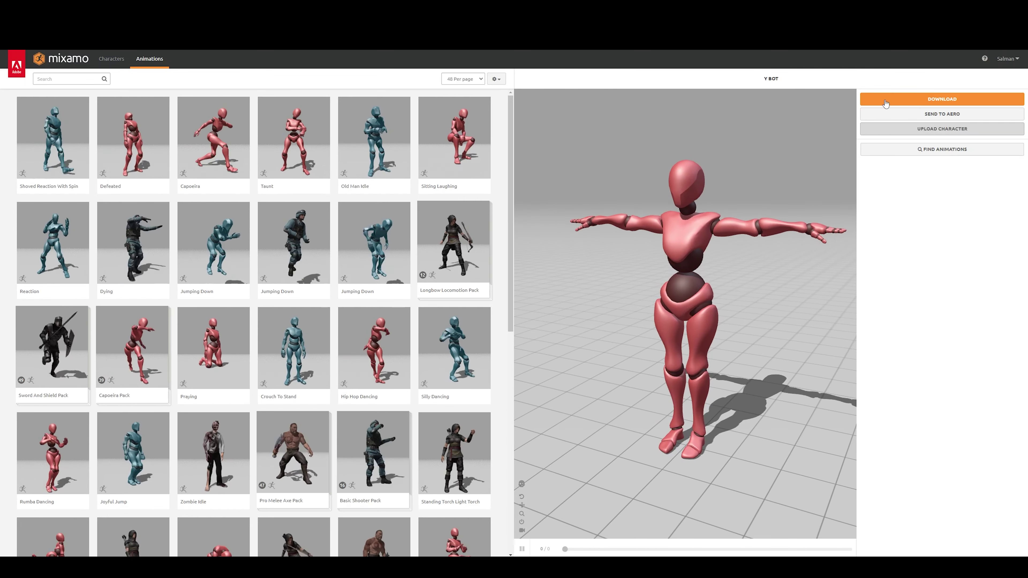
# Switch to Mixamo, upload the MaleBaseModel character and accept its orientation in the Auto-Rigger
pyautogui.click(924, 129)
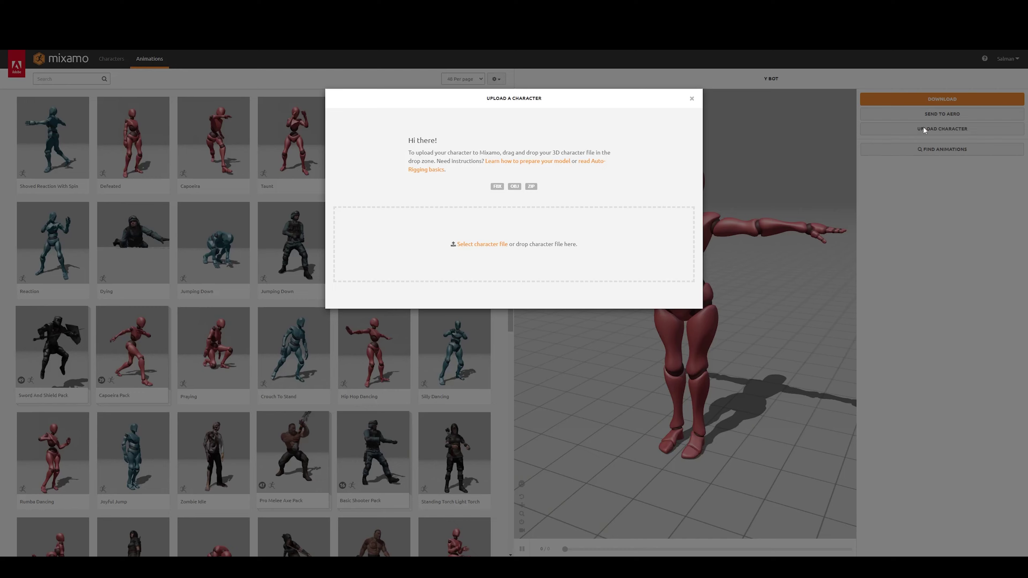
pyautogui.click(487, 244)
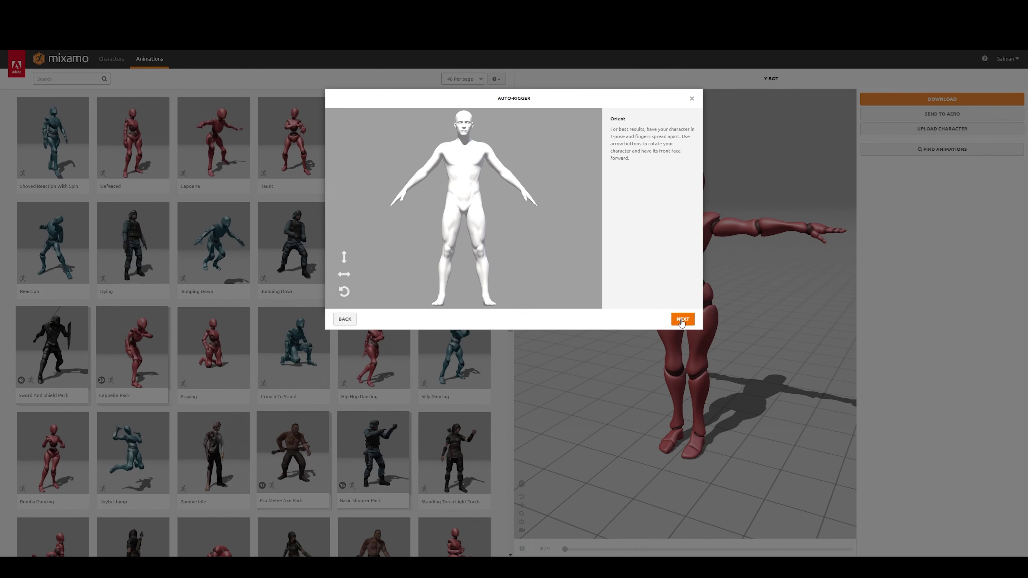
pyautogui.click(683, 320)
# Place the chin, wrist, elbow, knee and groin markers on the matching body parts with symmetry on
pyautogui.moveTo(370, 209); pyautogui.dragTo(464, 135)
pyautogui.moveTo(369, 229); pyautogui.dragTo(405, 195)
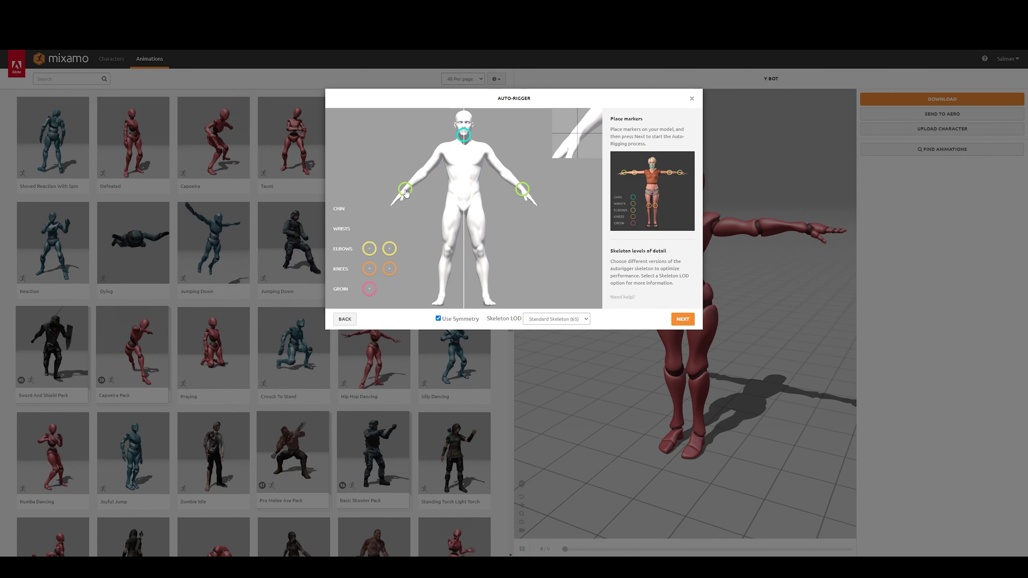
pyautogui.moveTo(369, 249); pyautogui.dragTo(422, 174)
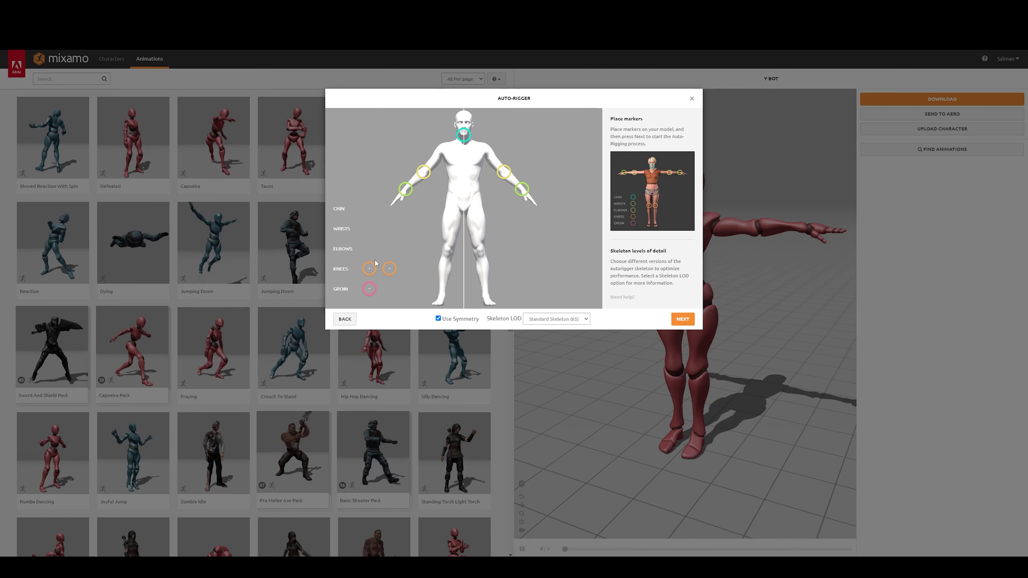
pyautogui.moveTo(369, 269); pyautogui.dragTo(446, 252)
pyautogui.moveTo(369, 289); pyautogui.dragTo(464, 211)
# Keep the Standard Skeleton (65) level of detail and auto-rig the character
pyautogui.click(582, 319)
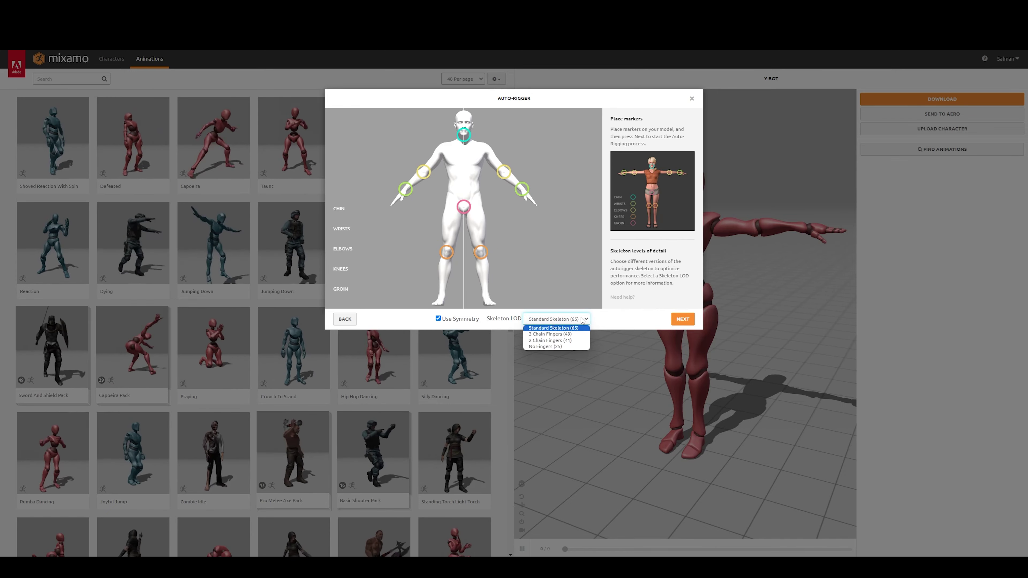
pyautogui.click(582, 320)
pyautogui.click(683, 319)
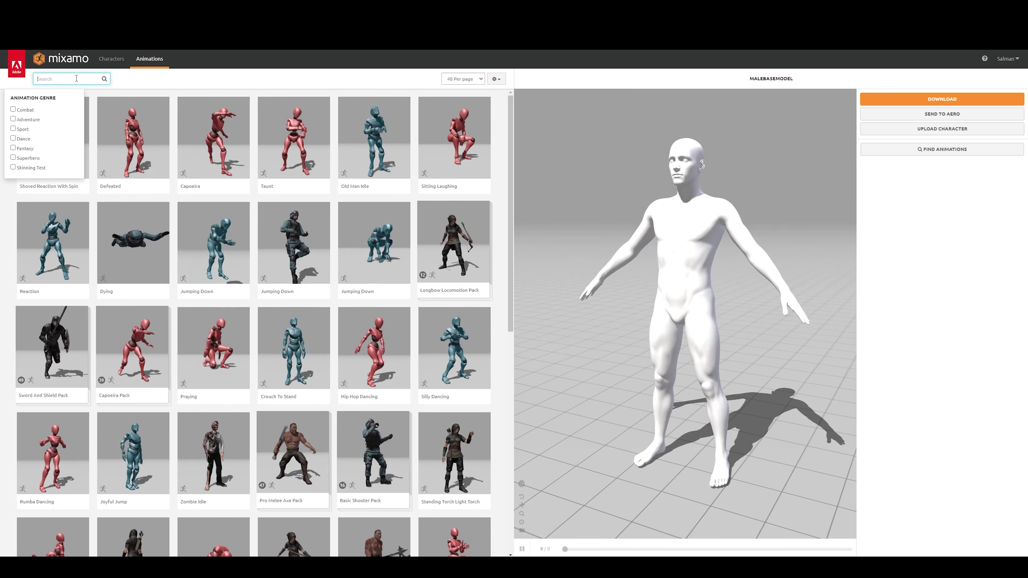
# Search for walking animations and download the Walking one, set to In Place, as FBX Binary with skin at 30 frames per second
pyautogui.write('walk')
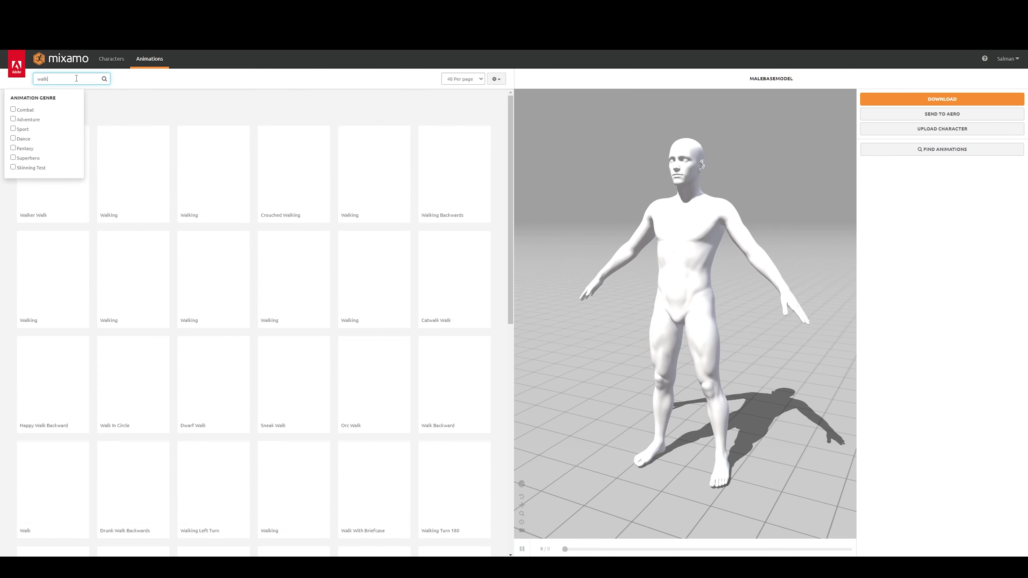
pyautogui.moveTo(720, 356); pyautogui.dragTo(664, 355)
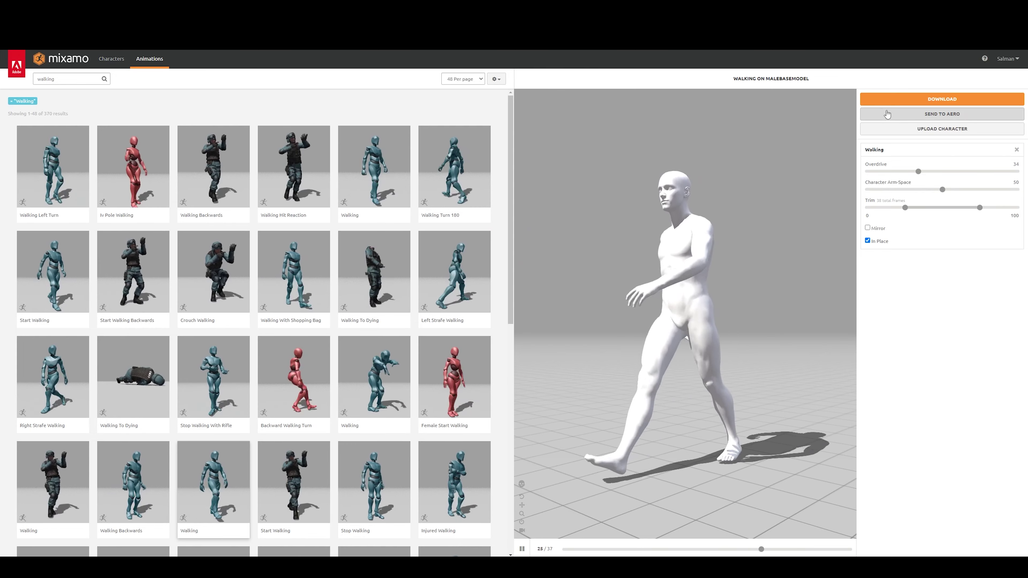
pyautogui.click(904, 102)
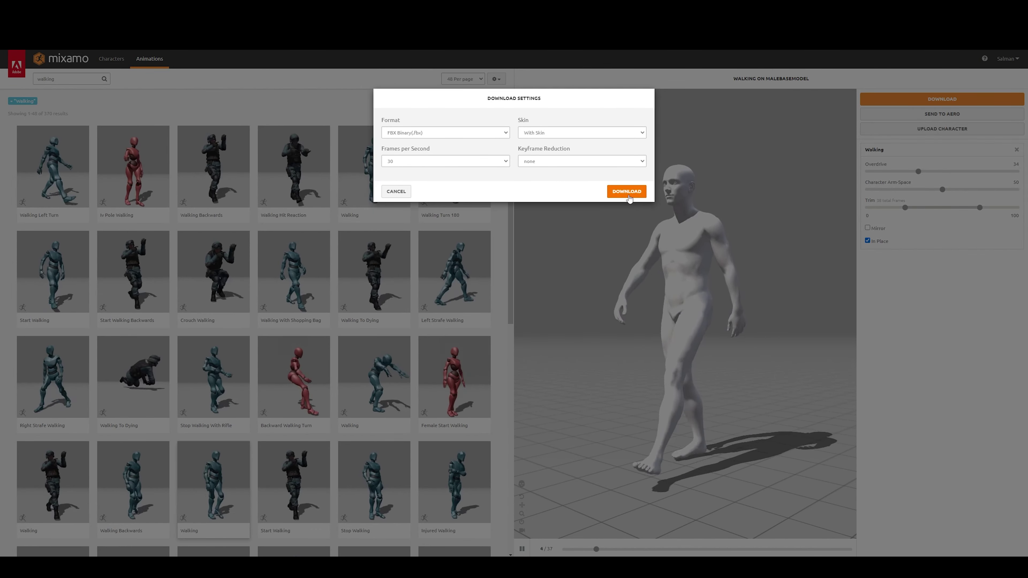
pyautogui.click(628, 196)
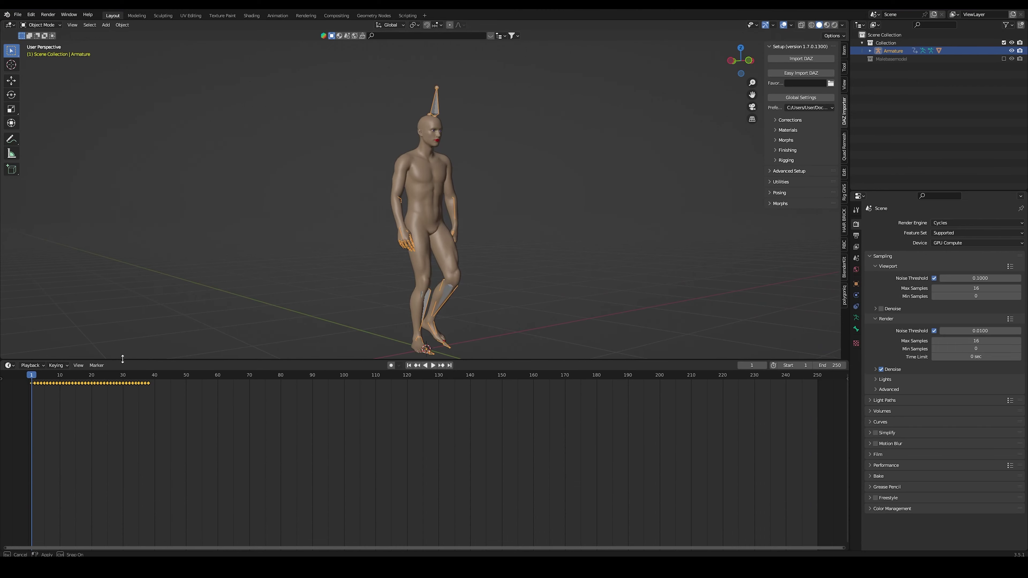
# Switch to Blender and repeat the armature's walk cycle by pasting its keyframes twice from frame 39 onward, with the animation playing
pyautogui.moveTo(122, 359); pyautogui.dragTo(117, 370)
pyautogui.moveTo(69, 396); pyautogui.dragTo(36, 390)
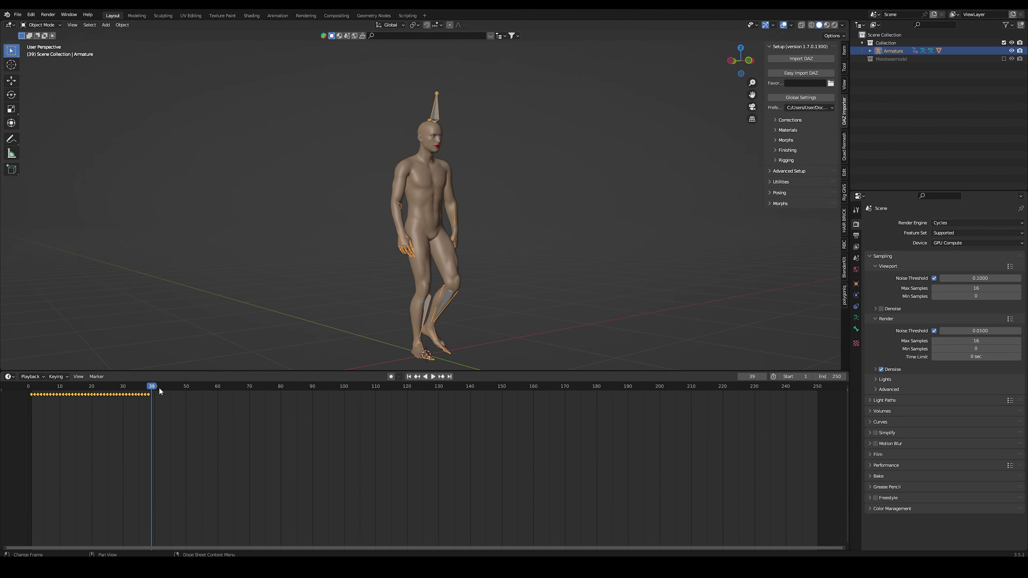
pyautogui.hotkey('ctrl', 'v')
pyautogui.press('space')
pyautogui.hotkey('ctrl', 'v')
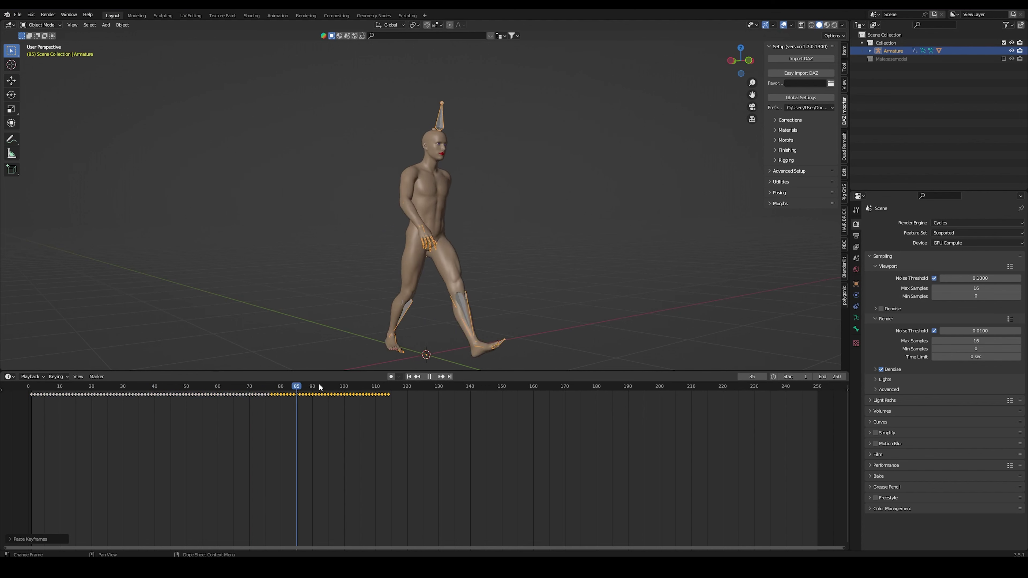
# Repeat the armature's walk cycle further along the timeline by pasting its keyframes again, up to frame 228
pyautogui.moveTo(319, 384); pyautogui.dragTo(748, 394)
pyautogui.hotkey('ctrl', 'v')
pyautogui.hotkey('ctrl', 'v')
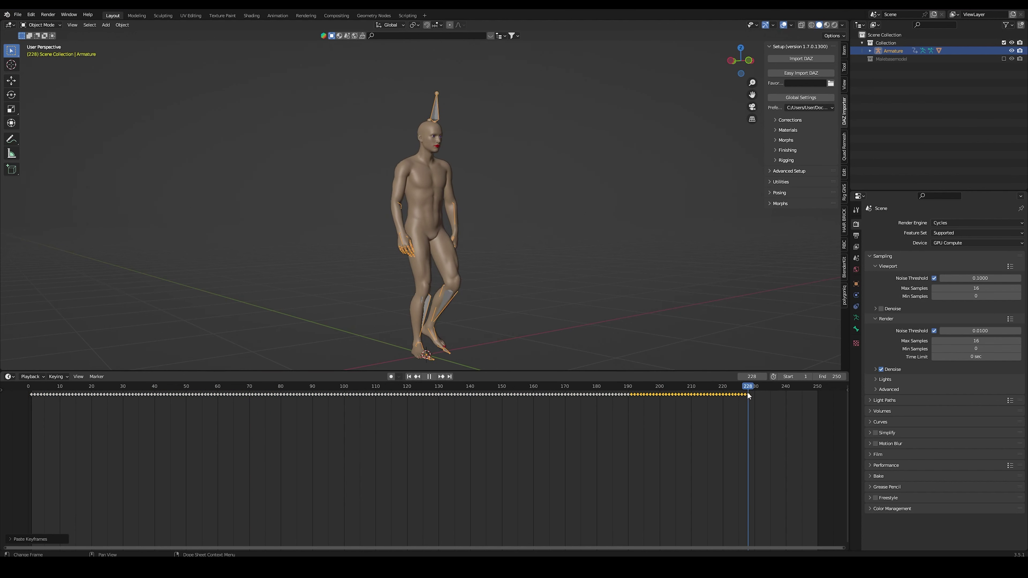
# Shift all the armature's keyframes so the walk starts at frame 20, with the scene's end frame set to 247
pyautogui.scroll(-3, 458, 394)
pyautogui.press('a')
pyautogui.moveTo(152, 396); pyautogui.dragTo(195, 397)
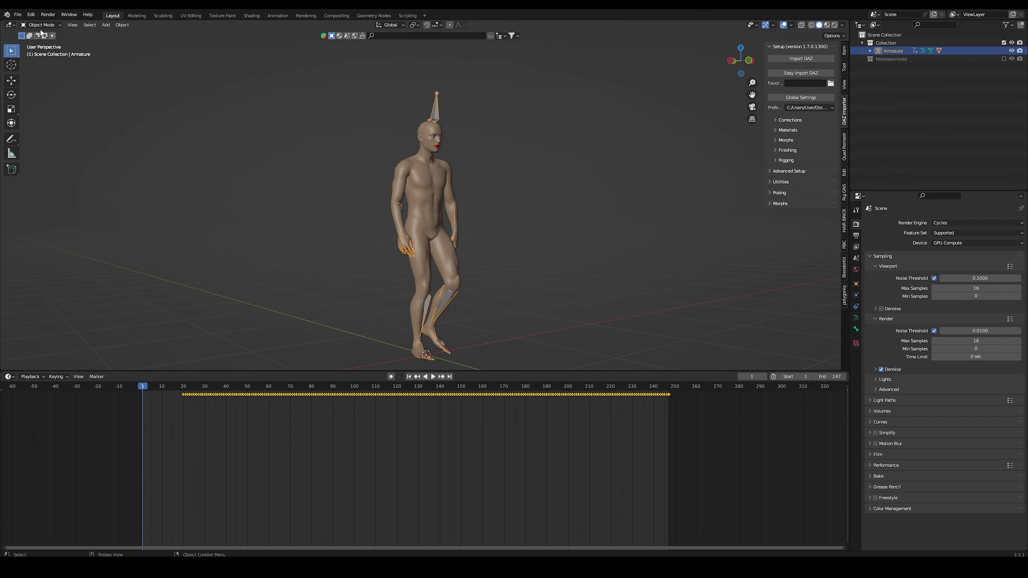
# In Pose Mode, clear all transforms of the armature's bones and insert a keyframe of the rest pose at frame 1
pyautogui.click(42, 52)
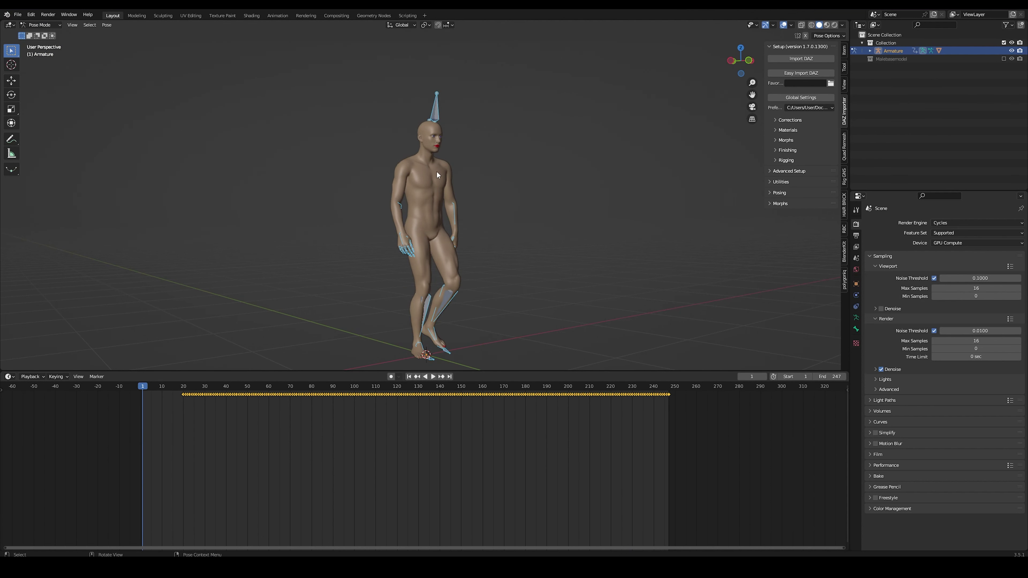
pyautogui.click(107, 25)
pyautogui.moveTo(133, 42)
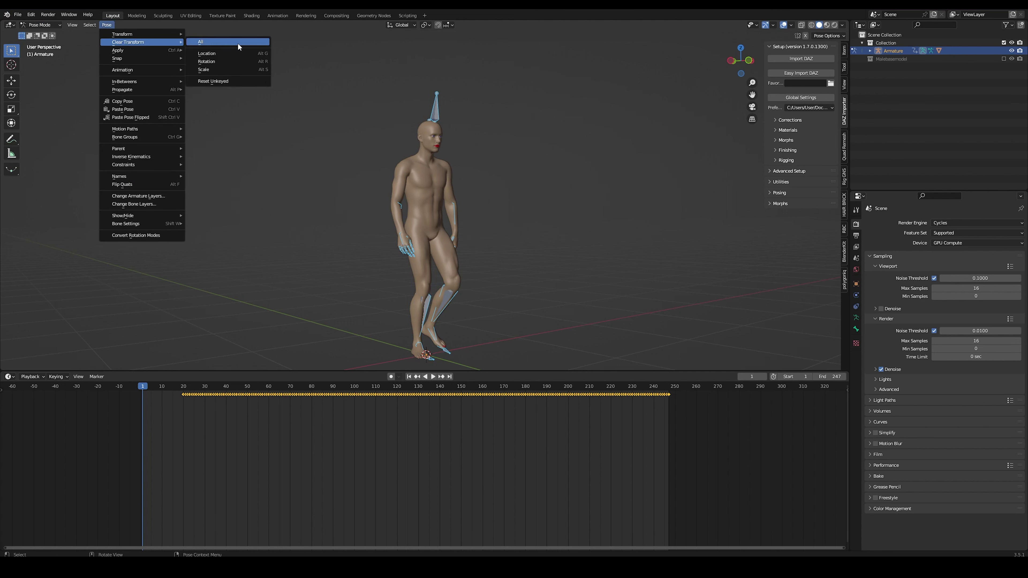
pyautogui.click(238, 42)
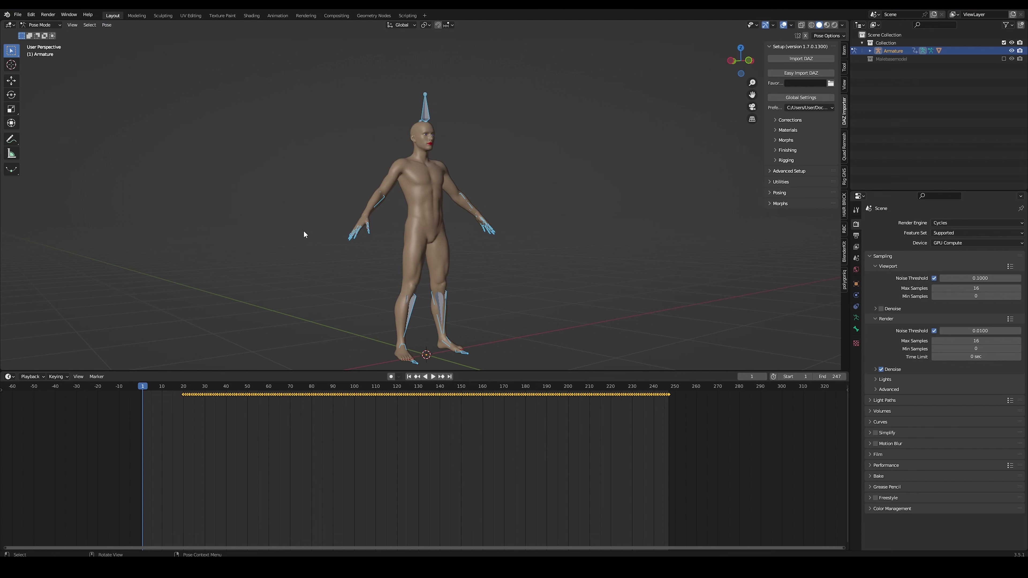
pyautogui.press('i')
pyautogui.click(303, 230)
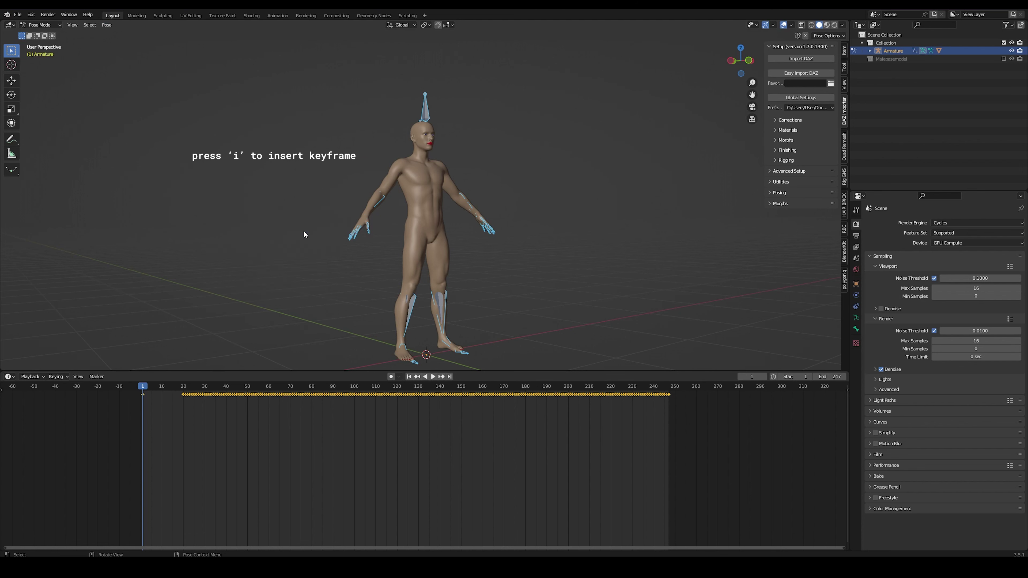
# Play and scrub the animation to check the transition from the rest pose into the walk
pyautogui.press('space')
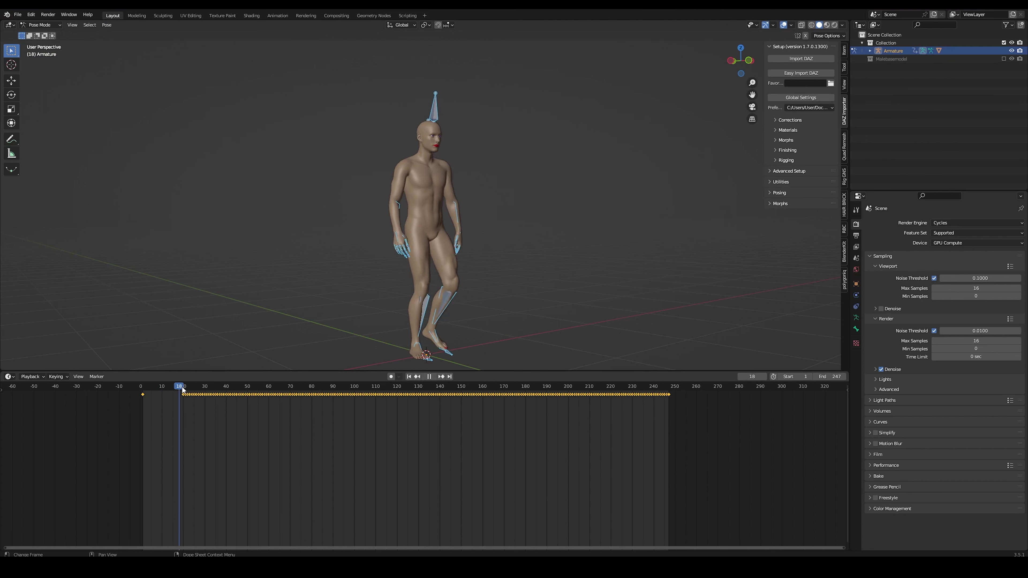
pyautogui.click(153, 388)
pyautogui.moveTo(153, 388); pyautogui.dragTo(330, 396)
pyautogui.press('space')
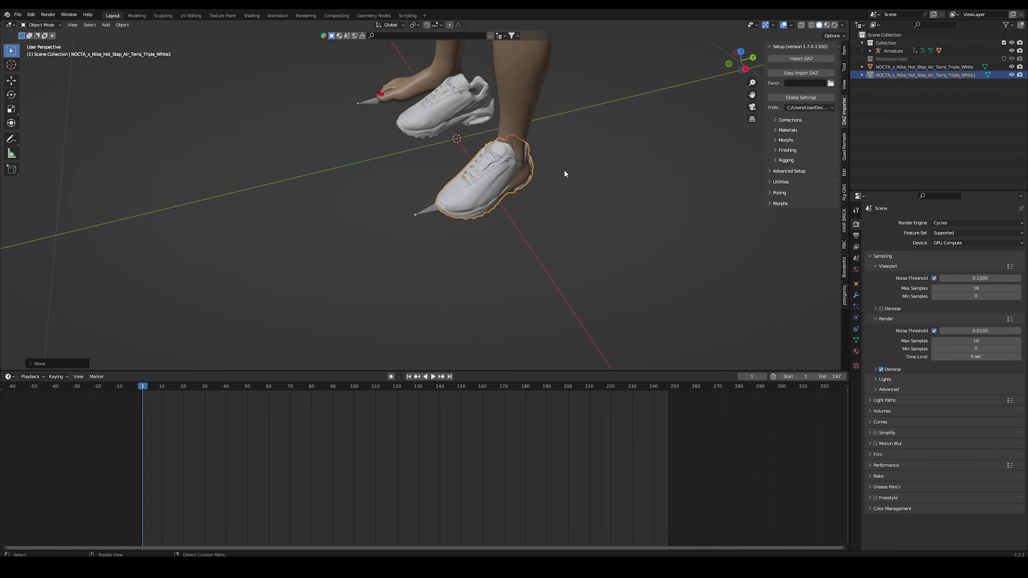
# Move the pair of sneakers toward the avatar's left foot and rotate them in the top view to follow its direction
pyautogui.press('g')
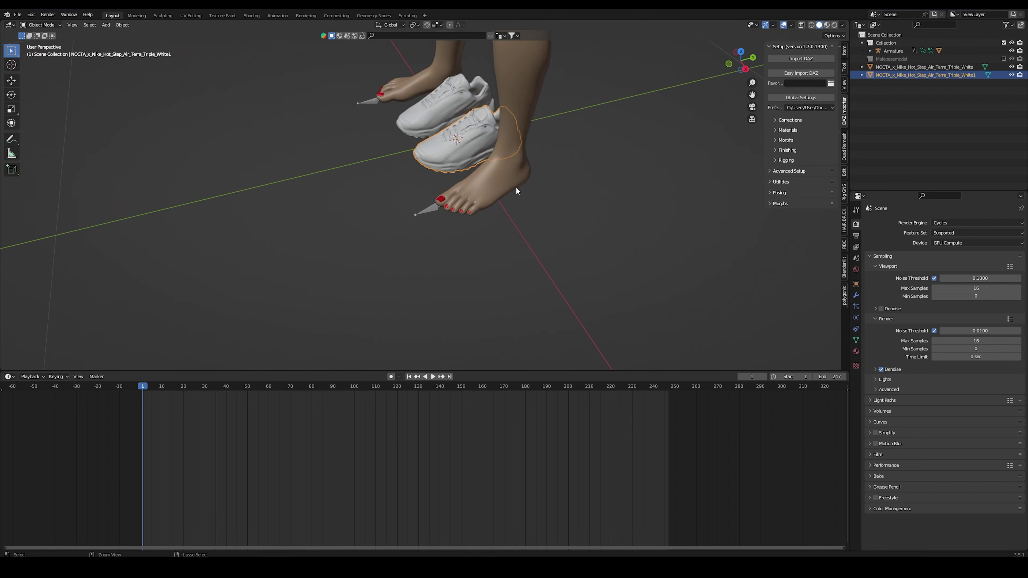
pyautogui.press('g')
pyautogui.click(609, 208)
pyautogui.press('KP_7')
pyautogui.press('g')
pyautogui.click(635, 202)
pyautogui.press('r')
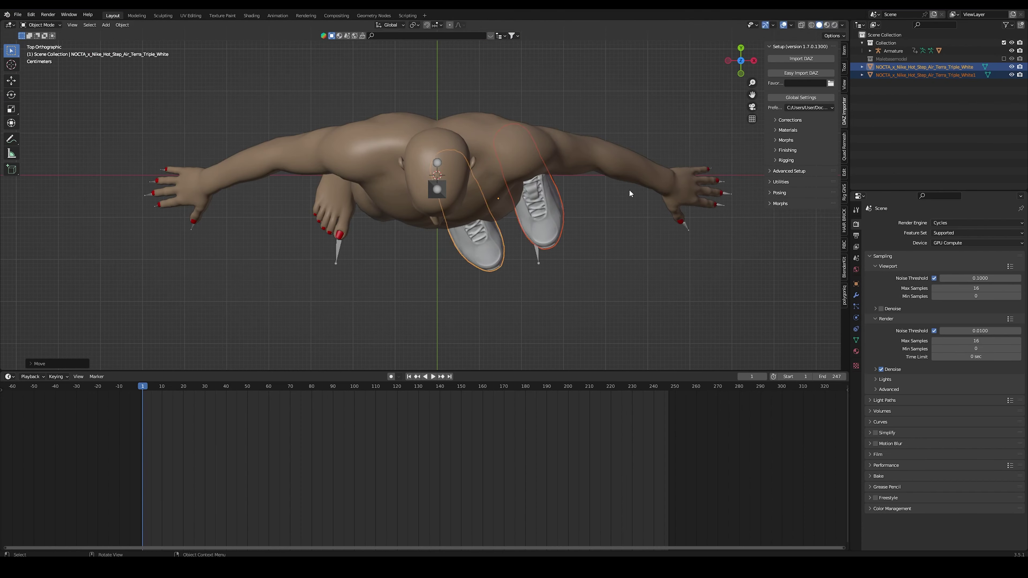
pyautogui.click(631, 192)
# Adjust the height of both sneakers along Z and reposition them around the avatar's left heel
pyautogui.moveTo(630, 192); pyautogui.dragTo(526, 172, button='middle')
pyautogui.press('g')
pyautogui.press('z')
pyautogui.click(578, 198)
pyautogui.moveTo(578, 198); pyautogui.dragTo(457, 199, button='middle')
pyautogui.press('g')
pyautogui.click(466, 206)
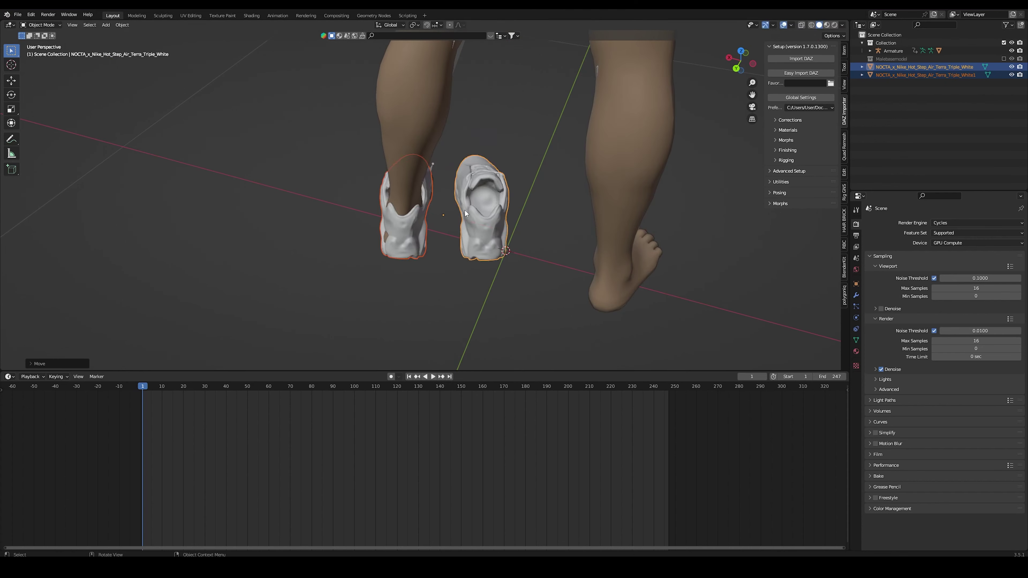
# Rotate both sneakers about Z and move them to refine their fit on the avatar's left foot
pyautogui.press('r')
pyautogui.press('z')
pyautogui.click(546, 216)
pyautogui.scroll(3, 583, 244)
pyautogui.press('g')
pyautogui.moveTo(546, 215); pyautogui.dragTo(503, 250, button='middle')
pyautogui.click(583, 244)
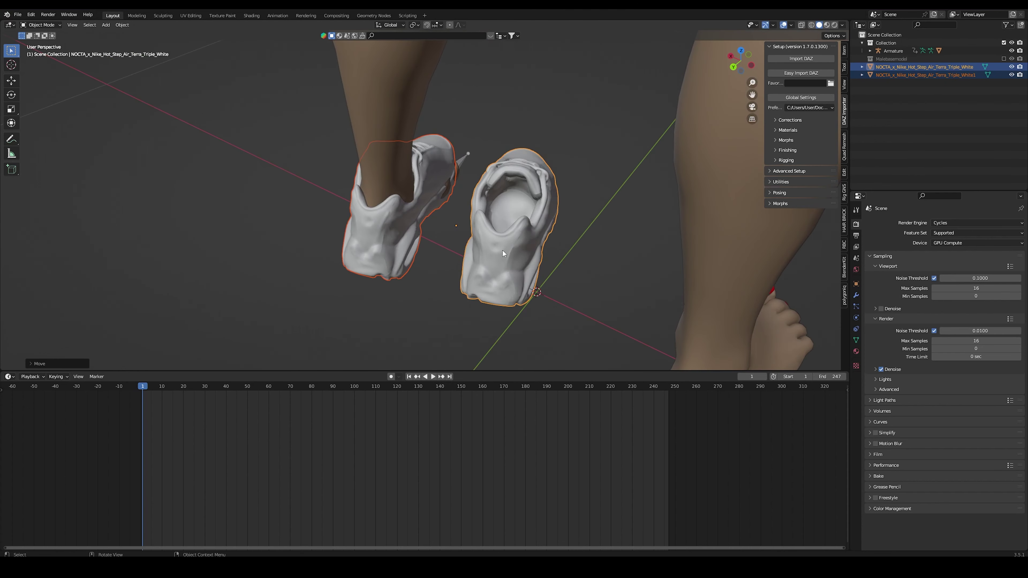
pyautogui.moveTo(773, 292); pyautogui.dragTo(478, 225, button='middle')
pyautogui.press('r')
pyautogui.press('z')
pyautogui.click(575, 232)
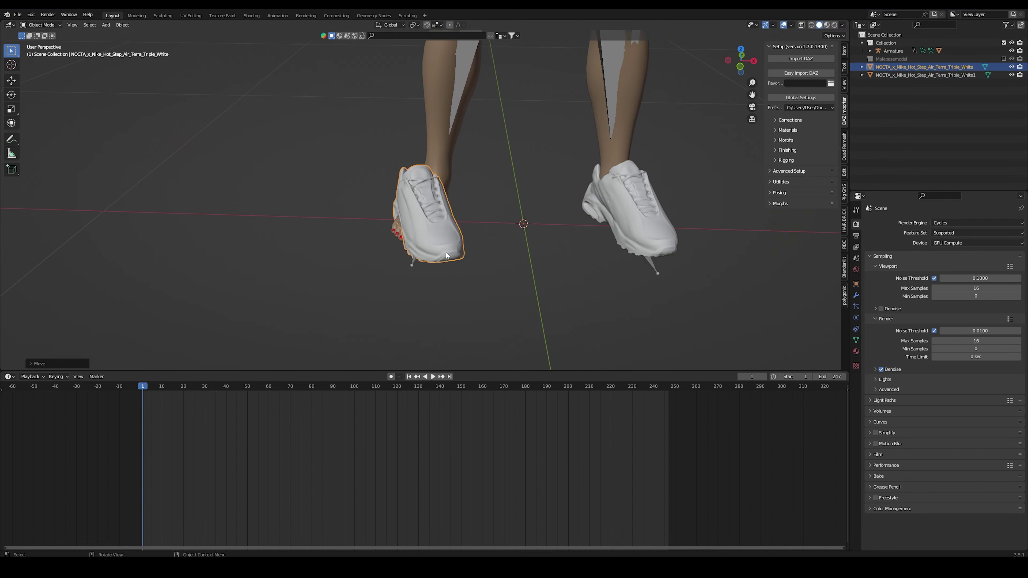
# Rotate the right foot's sneaker about Z and in the top view, and shift it along X onto the foot
pyautogui.press('r')
pyautogui.press('z')
pyautogui.click(488, 204)
pyautogui.press('KP_7')
pyautogui.press('r')
pyautogui.click(487, 227)
pyautogui.moveTo(488, 243); pyautogui.dragTo(563, 259, button='middle')
pyautogui.press('g')
pyautogui.press('x')
pyautogui.click(539, 213)
# Parent both sneakers to the avatar's armature with Automatic Weights
pyautogui.click(563, 259)
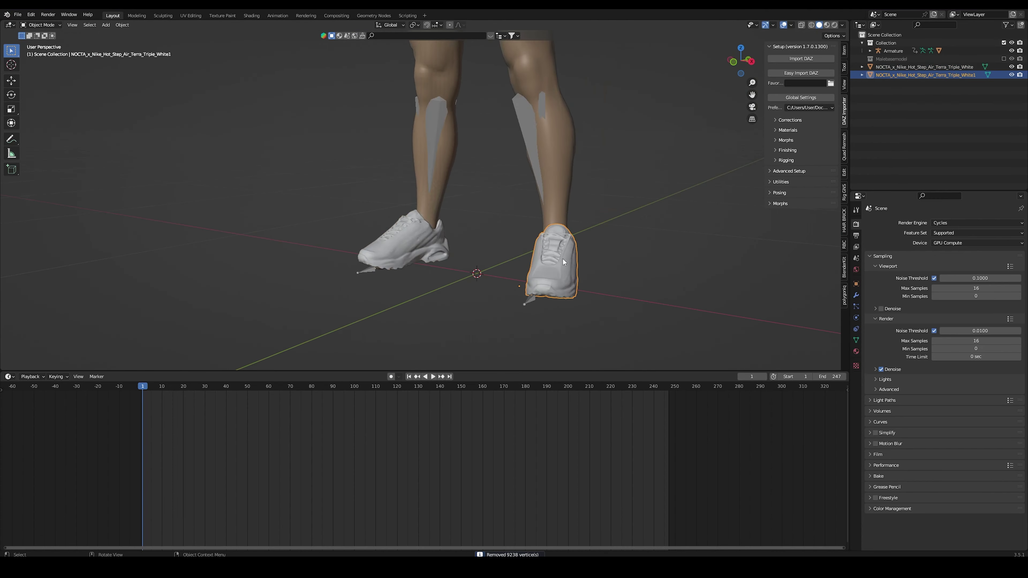
pyautogui.keyDown('shift'); pyautogui.click(441, 235); pyautogui.keyUp('shift')
pyautogui.keyDown('shift'); pyautogui.click(438, 120); pyautogui.keyUp('shift')
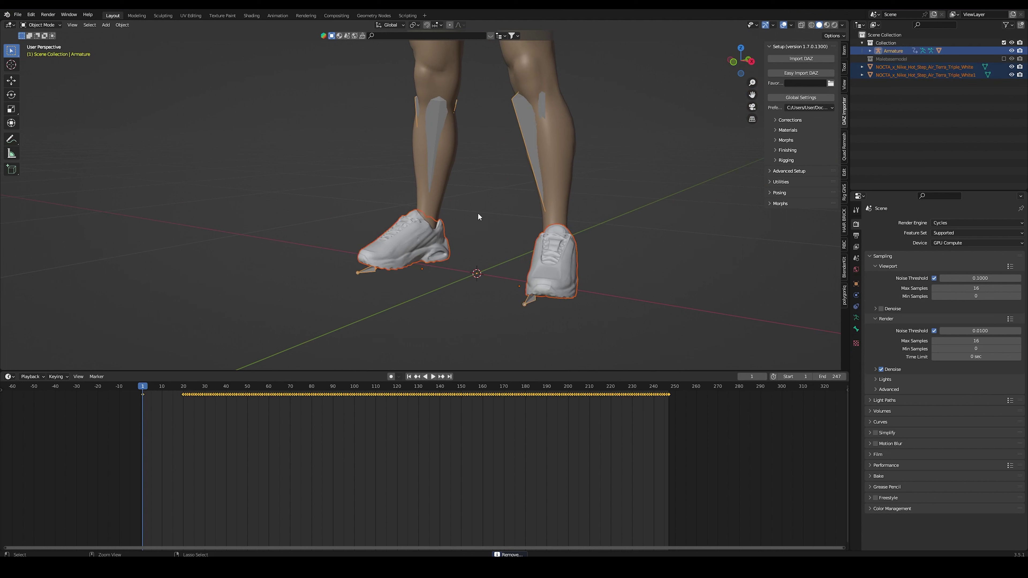
pyautogui.hotkey('ctrl', 'p')
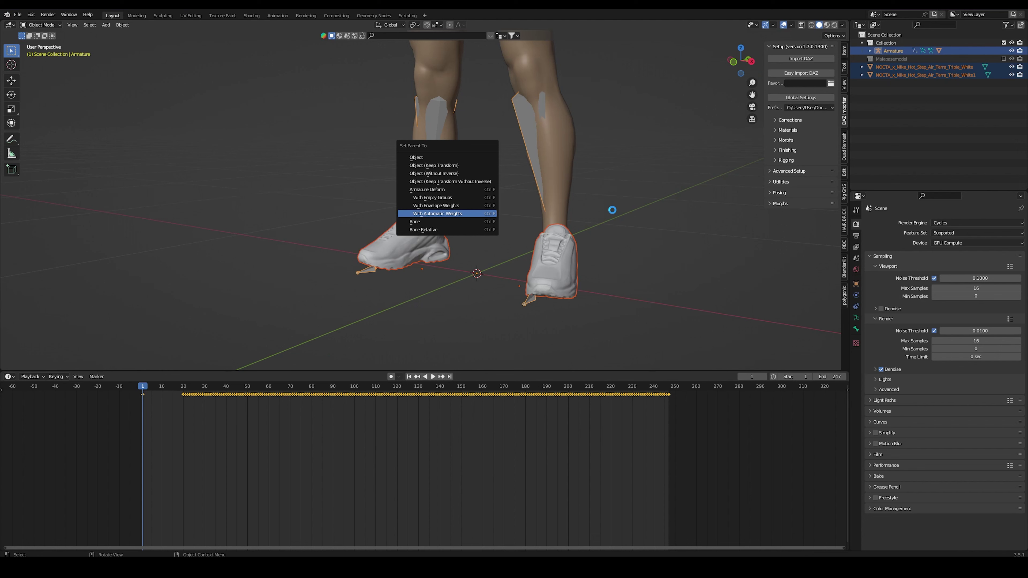
# Play and scrub the walk to check how the sneakers follow the feet, and review the parenting options for a single sneaker
pyautogui.press('space')
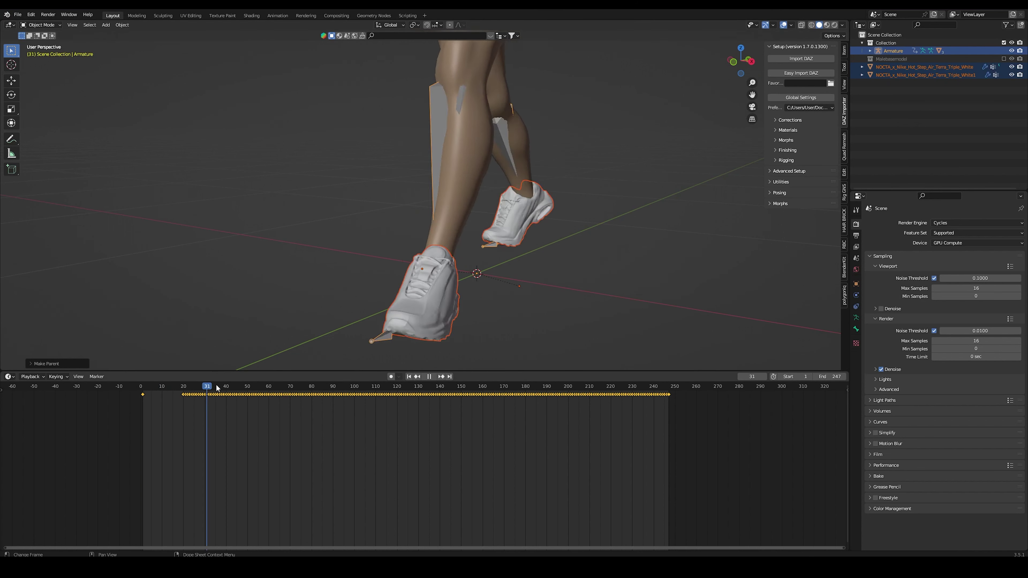
pyautogui.scroll(-4, 305, 265)
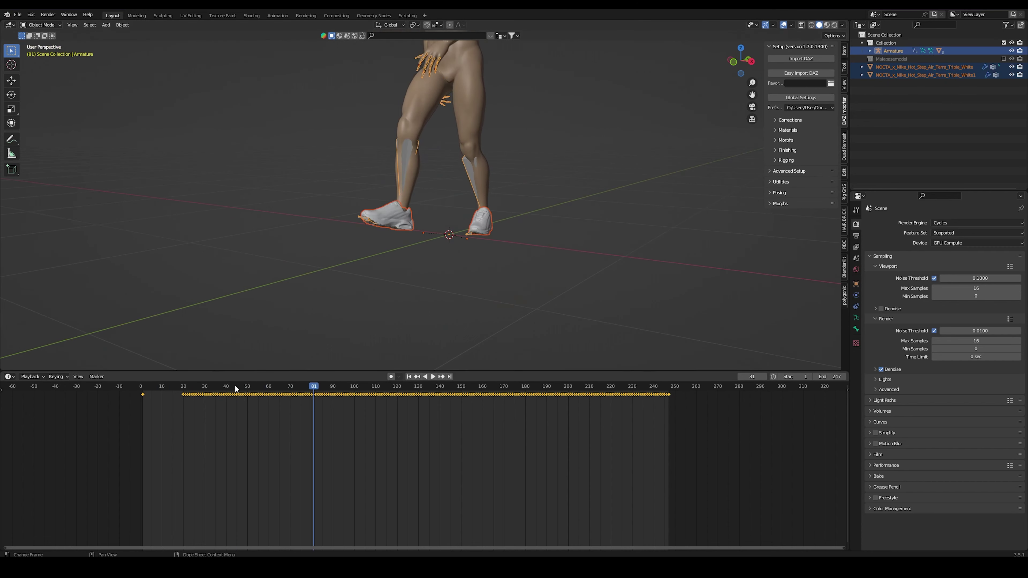
pyautogui.moveTo(234, 386); pyautogui.dragTo(209, 388)
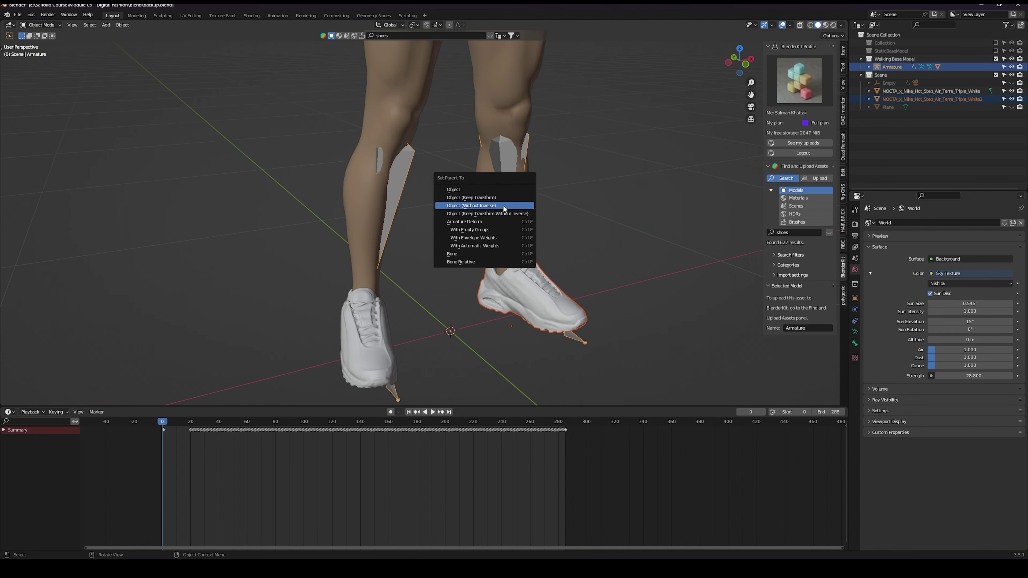
pyautogui.press('Return')
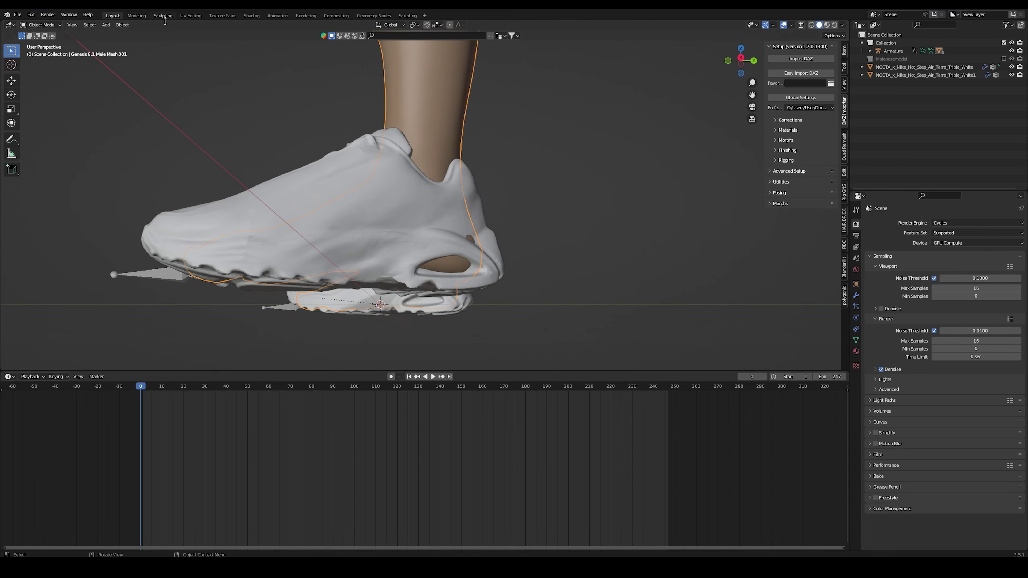
# Switch to the Sculpting workspace with material preview and examine the sneaker's heel and sole for skin poking through
pyautogui.click(163, 15)
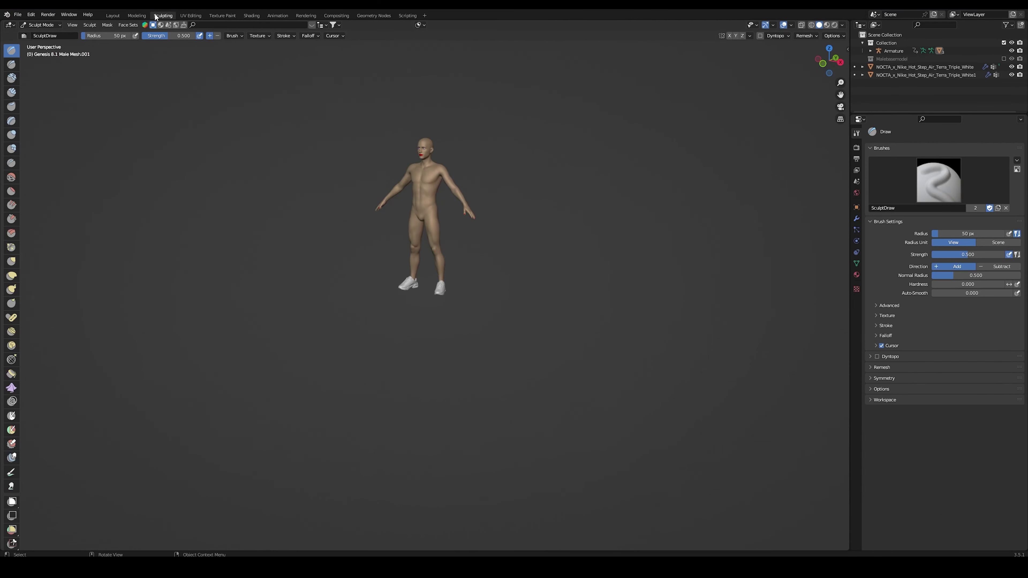
pyautogui.scroll(6, 432, 264)
pyautogui.scroll(8, 433, 264)
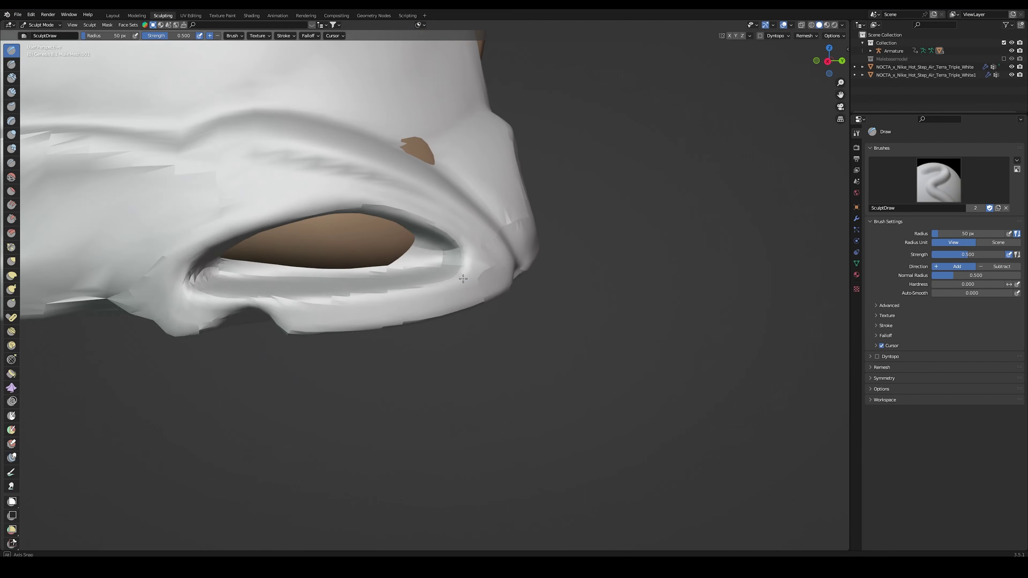
pyautogui.scroll(-4, 429, 259)
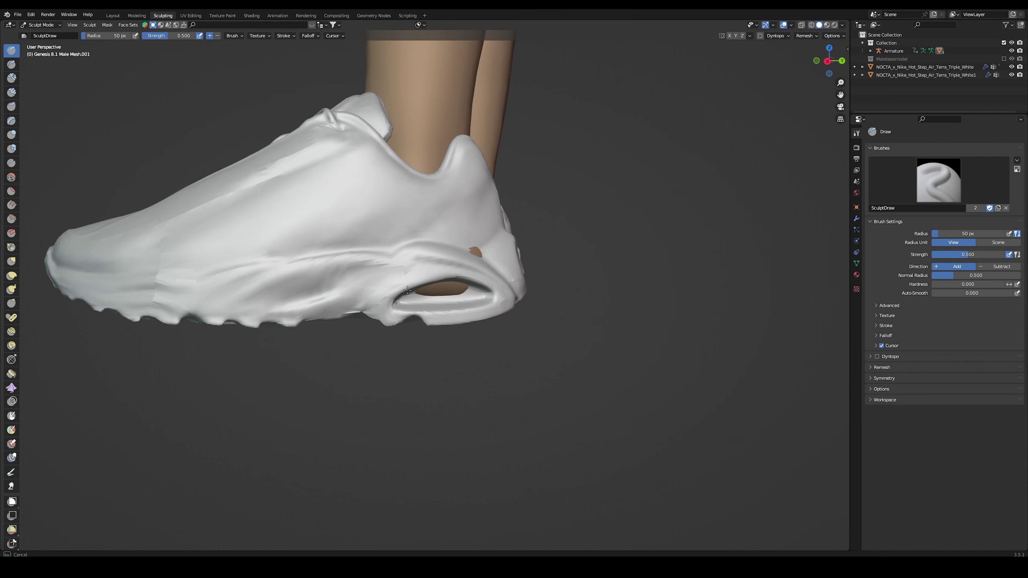
pyautogui.click(827, 25)
pyautogui.scroll(-4, 445, 279)
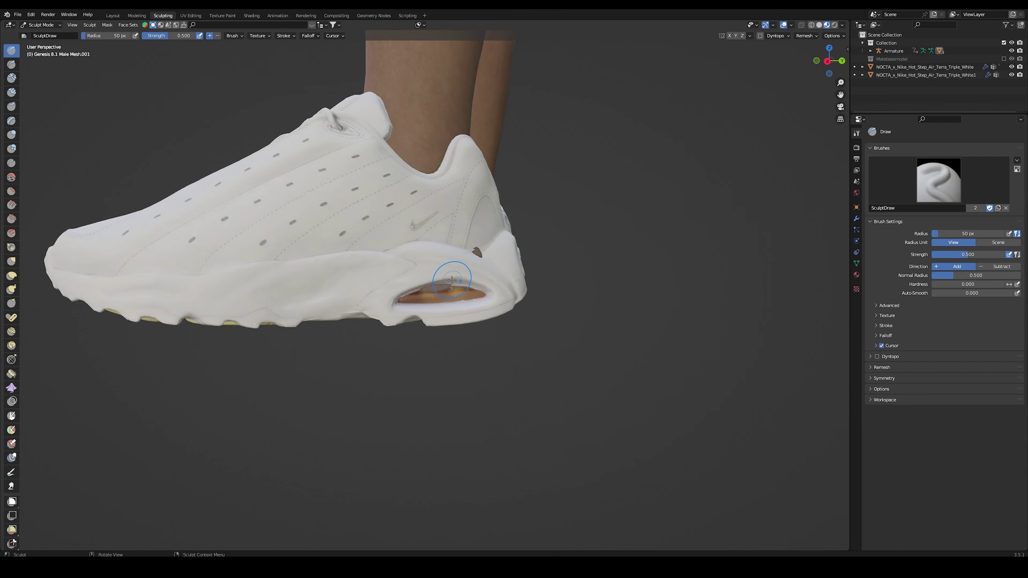
pyautogui.moveTo(429, 289)
pyautogui.mouseDown(button='middle')
pyautogui.moveTo(539, 212)
pyautogui.moveTo(617, 324)
pyautogui.moveTo(704, 344)
pyautogui.moveTo(421, 253)
pyautogui.mouseUp(button='middle')
pyautogui.scroll(6, 463, 272)
pyautogui.scroll(-8, 463, 272)
pyautogui.scroll(-3, 421, 252)
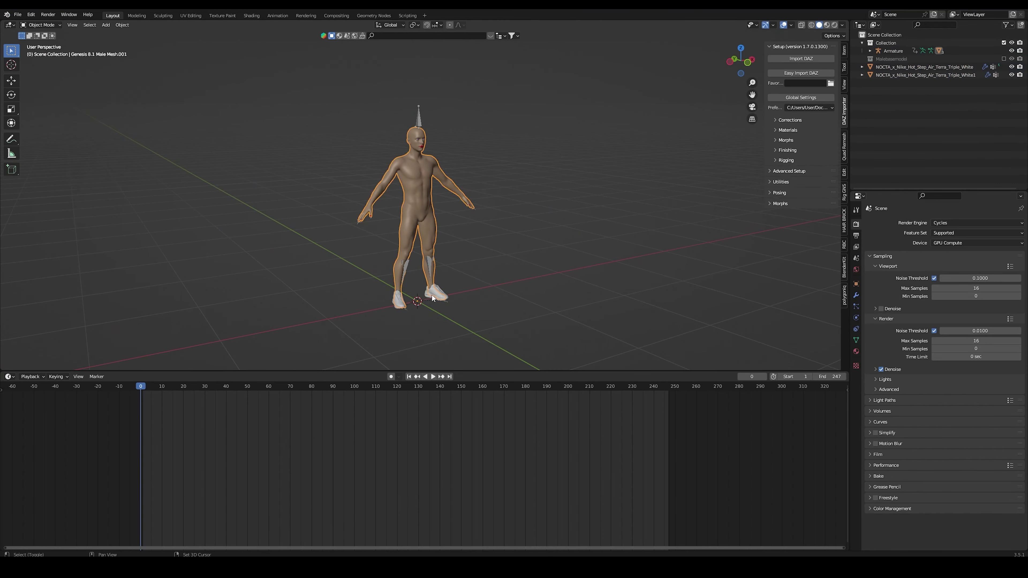
# Add both sneakers to the selected body mesh and set the output frame rate to 30 fps
pyautogui.keyDown('shift'); pyautogui.click(432, 295); pyautogui.keyUp('shift')
pyautogui.keyDown('shift'); pyautogui.click(396, 306); pyautogui.keyUp('shift')
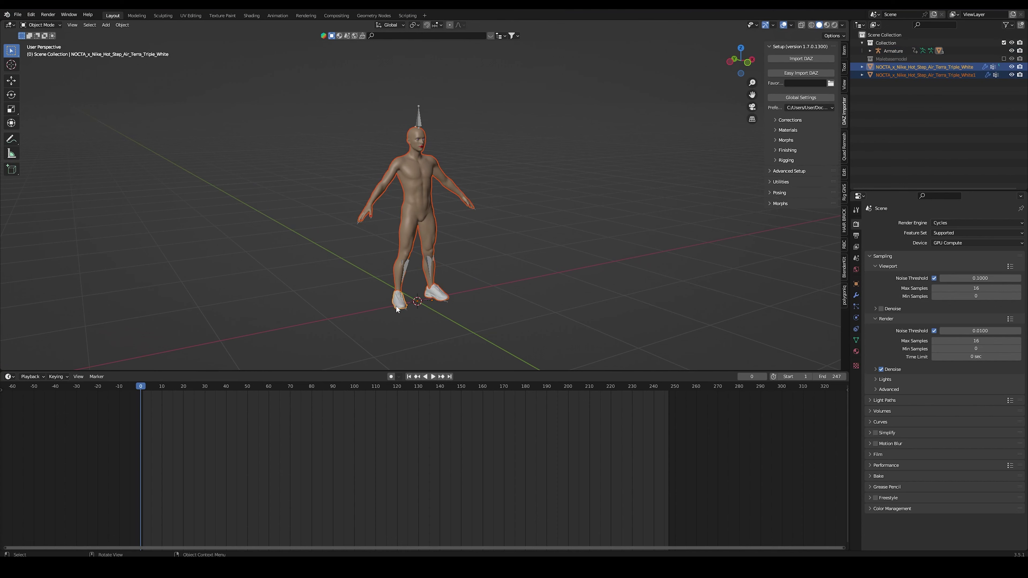
pyautogui.scroll(2, 438, 253)
pyautogui.click(856, 233)
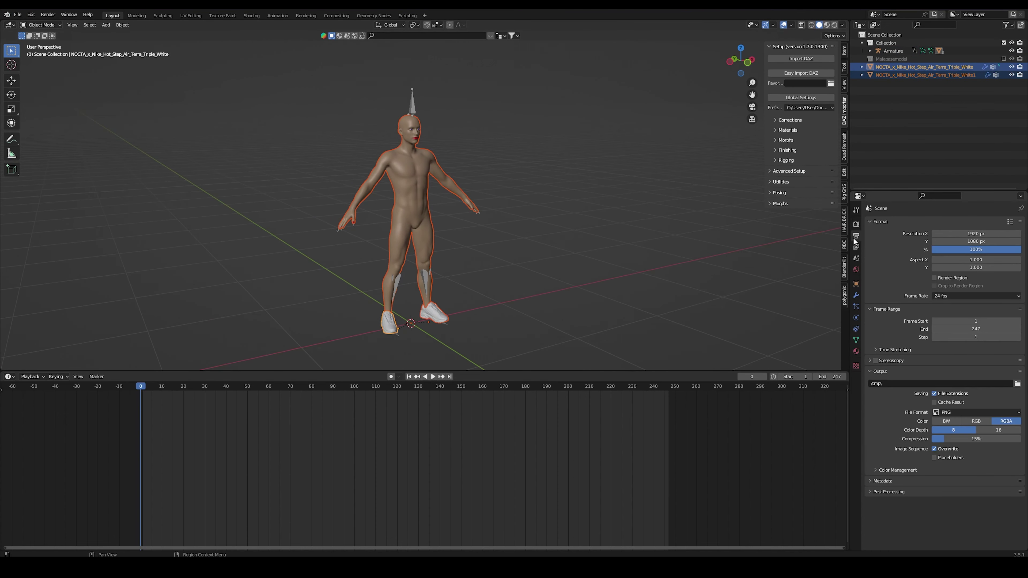
pyautogui.click(951, 296)
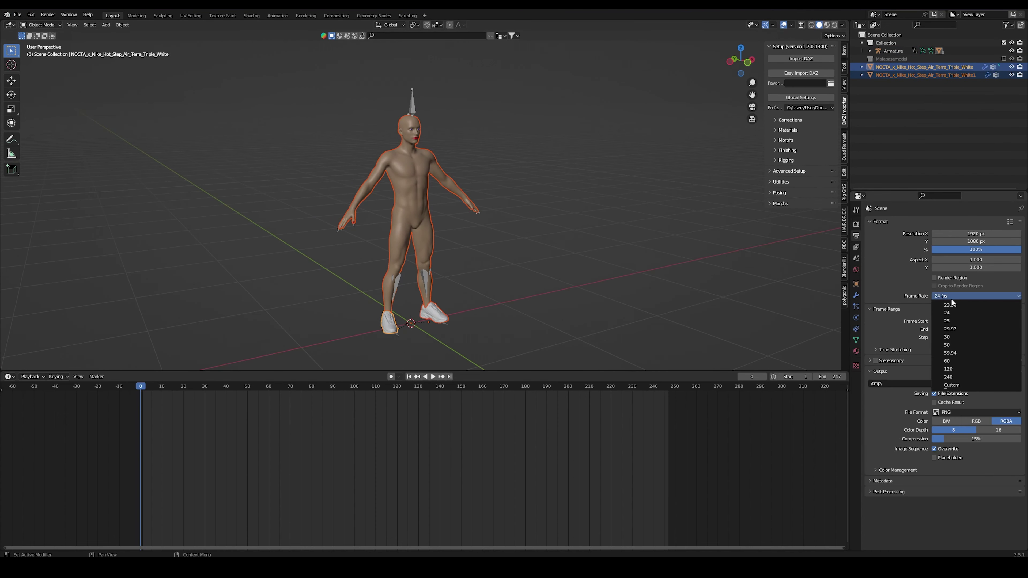
pyautogui.click(950, 337)
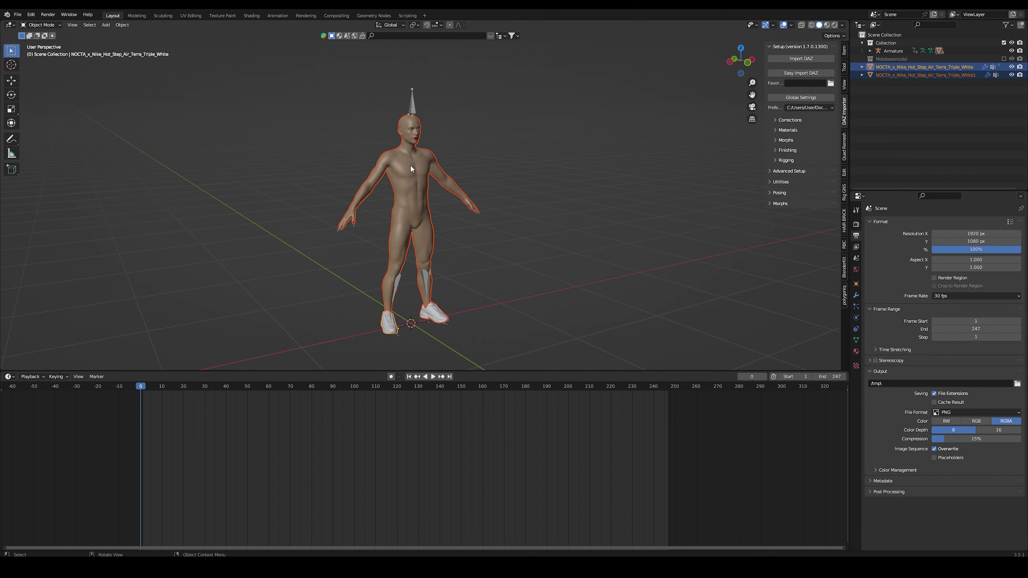
# Export only the selected objects as the Alembic file MaleBaseModelAnimated.abc, covering frames 1 to 247
pyautogui.keyDown('shift'); pyautogui.moveTo(479, 145); pyautogui.dragTo(488, 140, button='middle'); pyautogui.keyUp('shift')
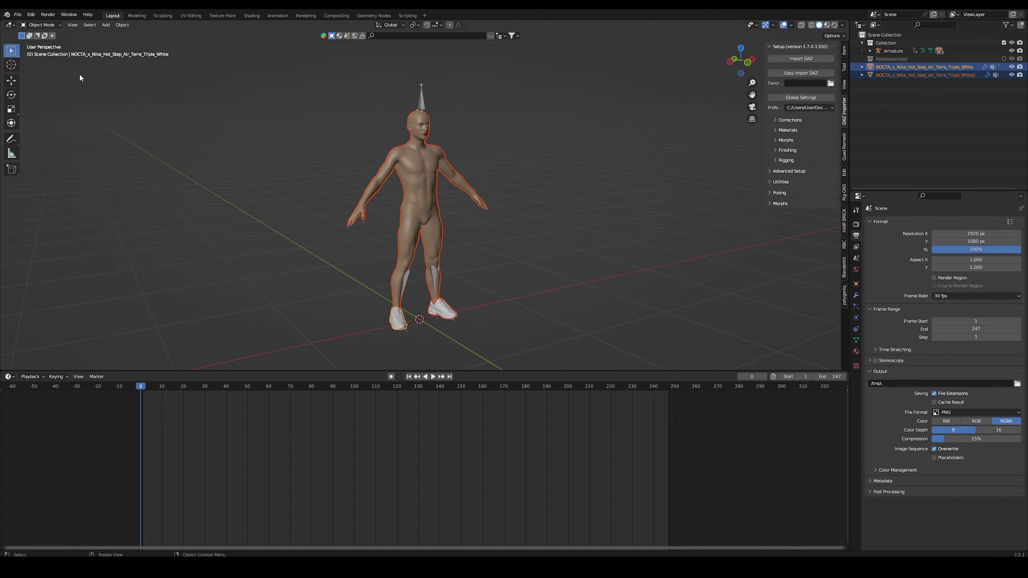
pyautogui.click(16, 14)
pyautogui.moveTo(35, 134)
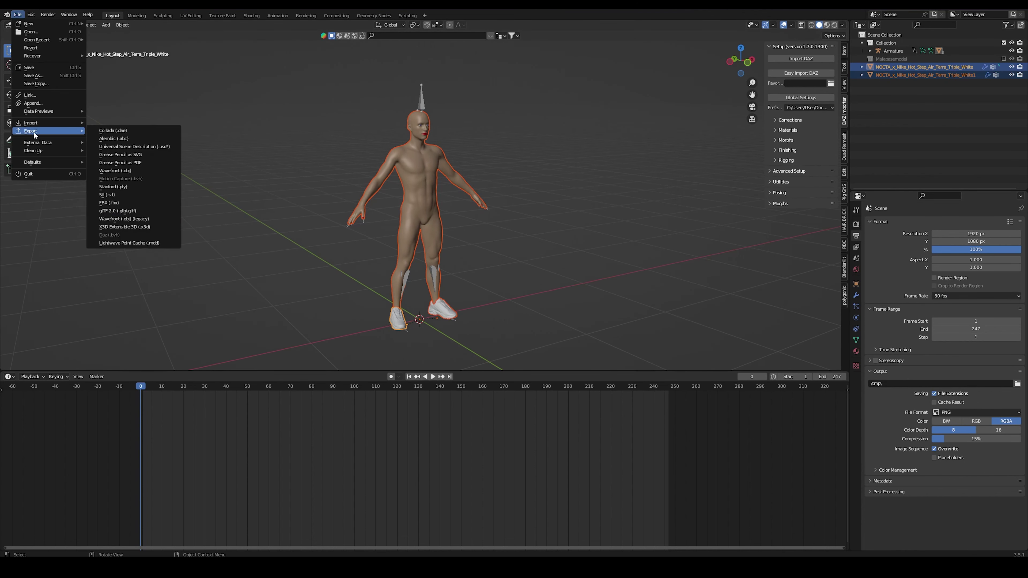
pyautogui.click(110, 140)
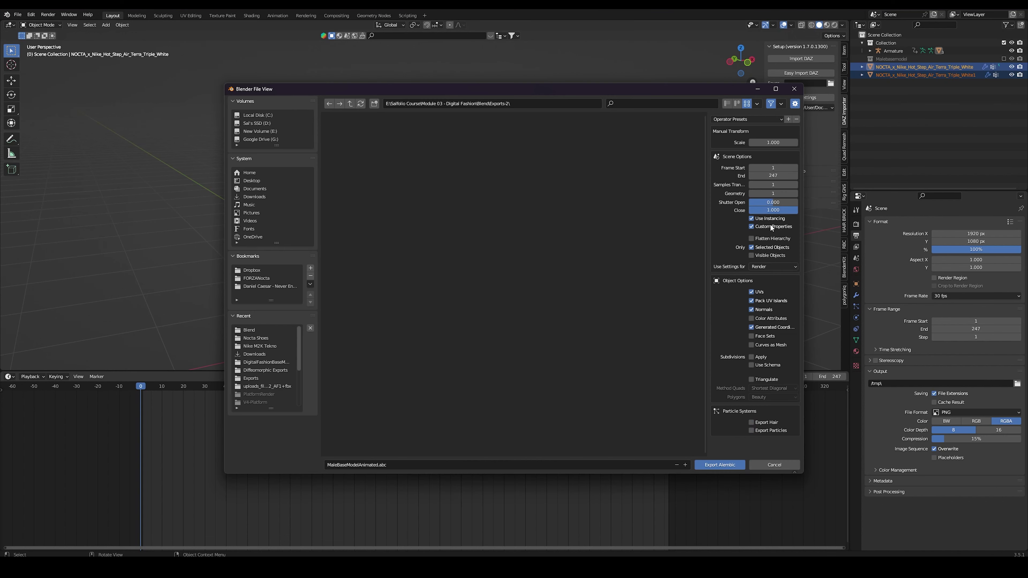
pyautogui.click(726, 466)
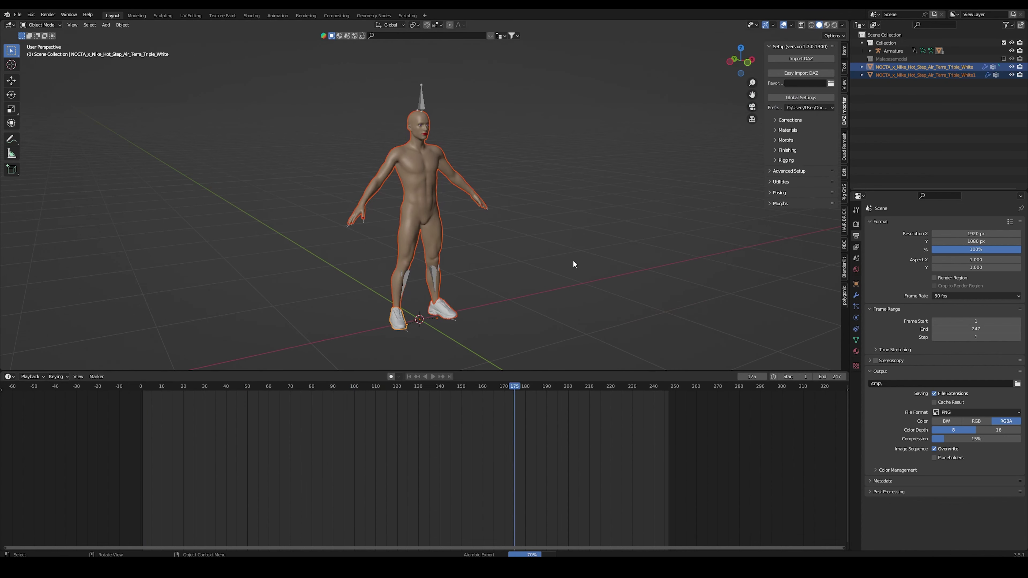
# Switch to Marvelous Designer and import MaleBaseModelAnimated.abc as Alembic with load type Open, scale m, and avatar and garment moved to start position
pyautogui.moveTo(735, 571)
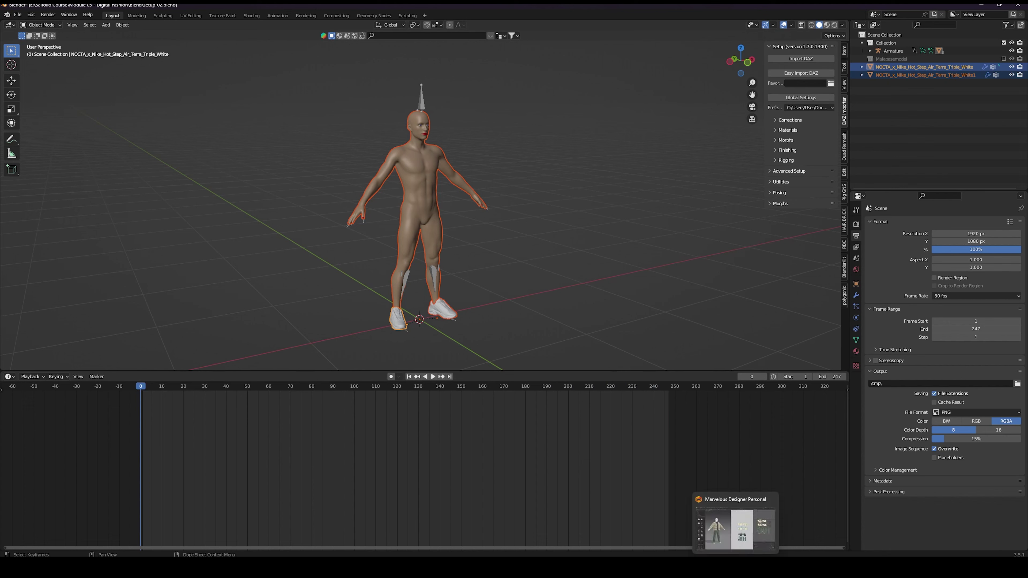
pyautogui.click(736, 528)
pyautogui.click(32, 11)
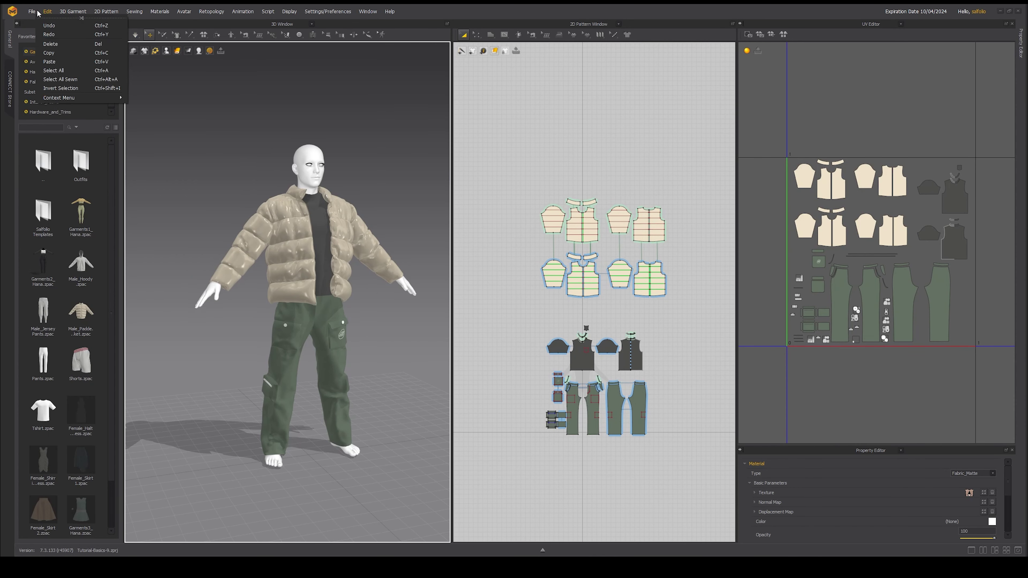
pyautogui.moveTo(49, 90)
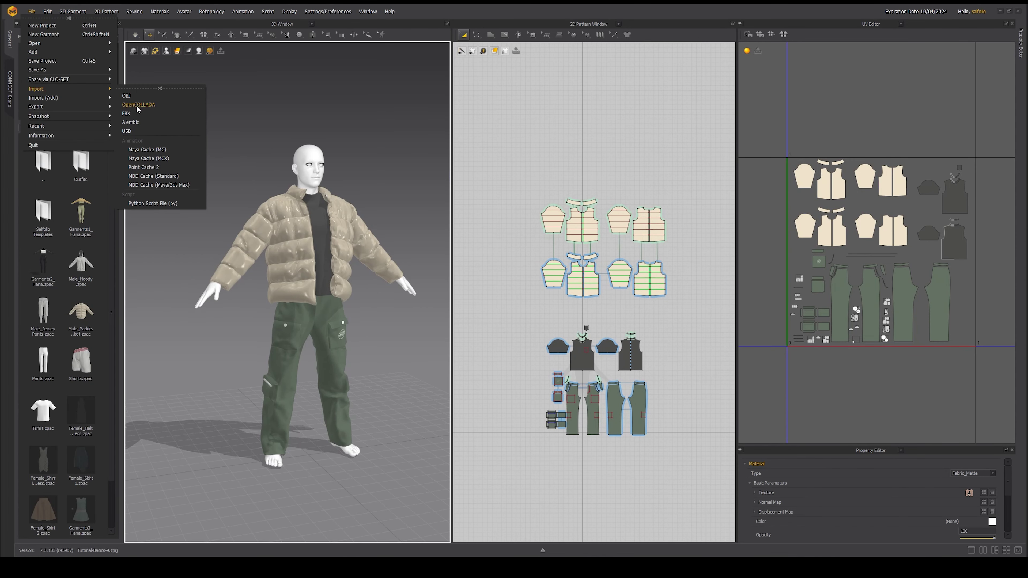
pyautogui.click(140, 122)
pyautogui.click(171, 62)
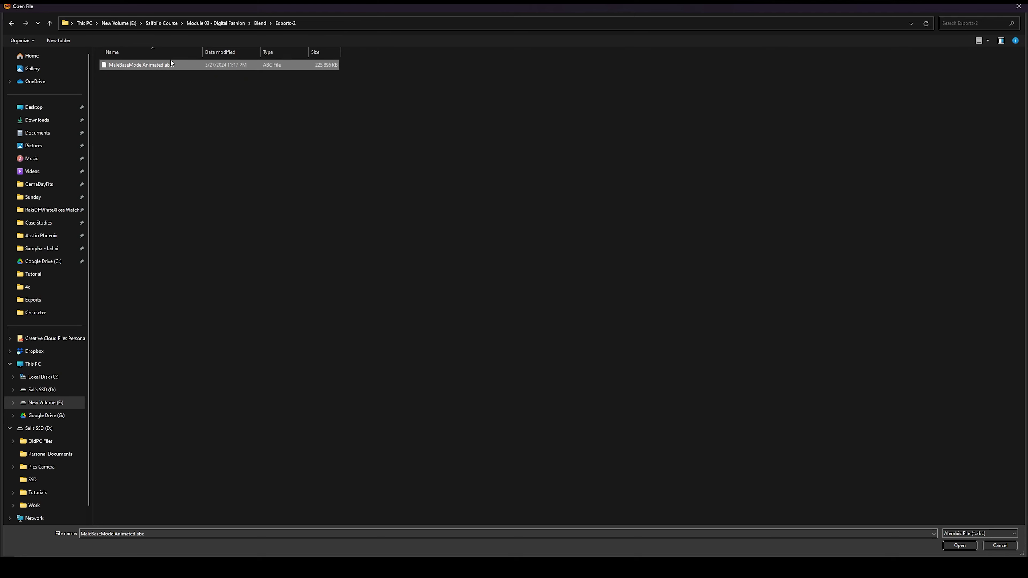
pyautogui.click(960, 546)
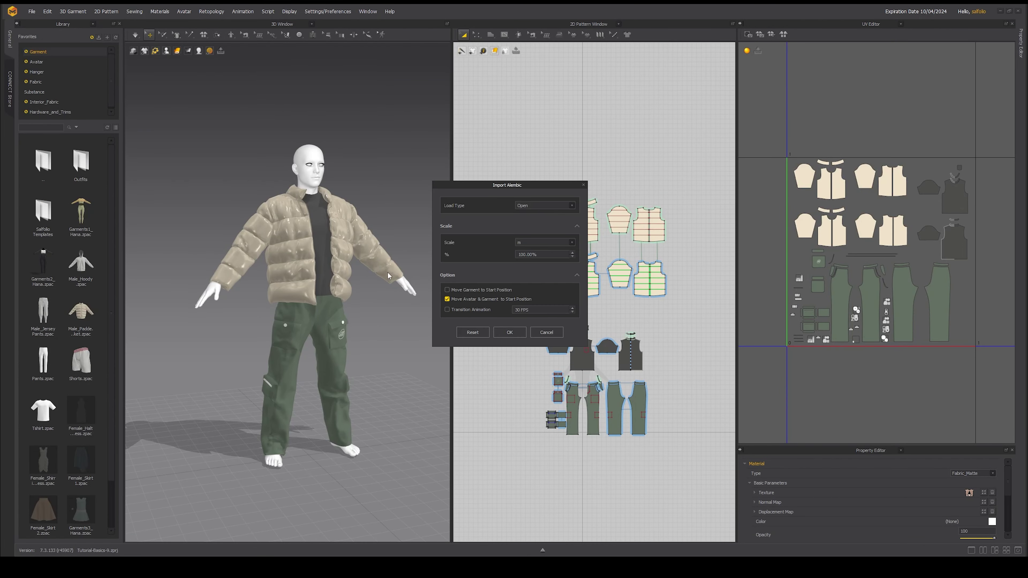
pyautogui.click(513, 335)
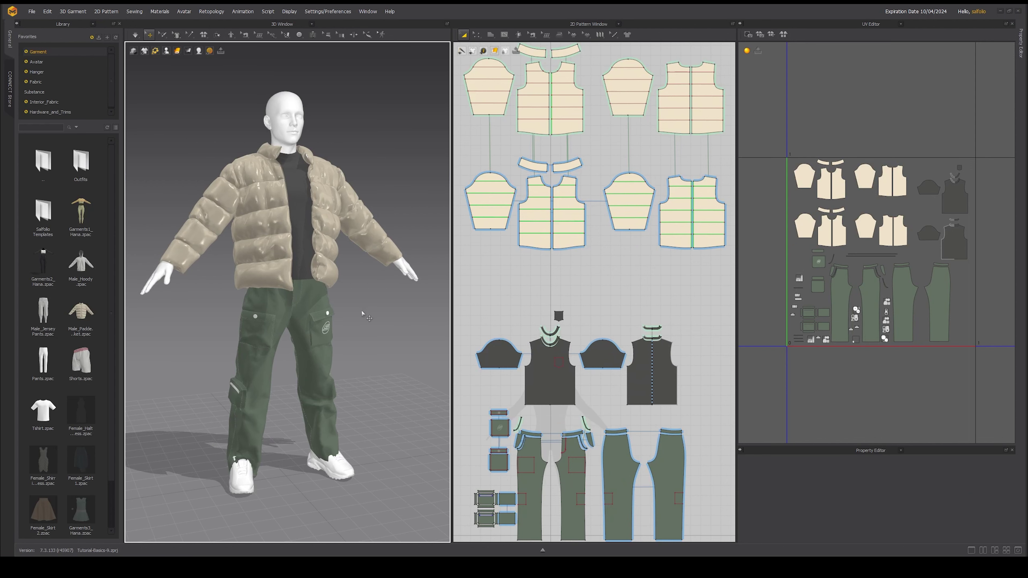
# Reveal the animation timeline below the 3D view and enlarge it upward
pyautogui.scroll(-2, 361, 316)
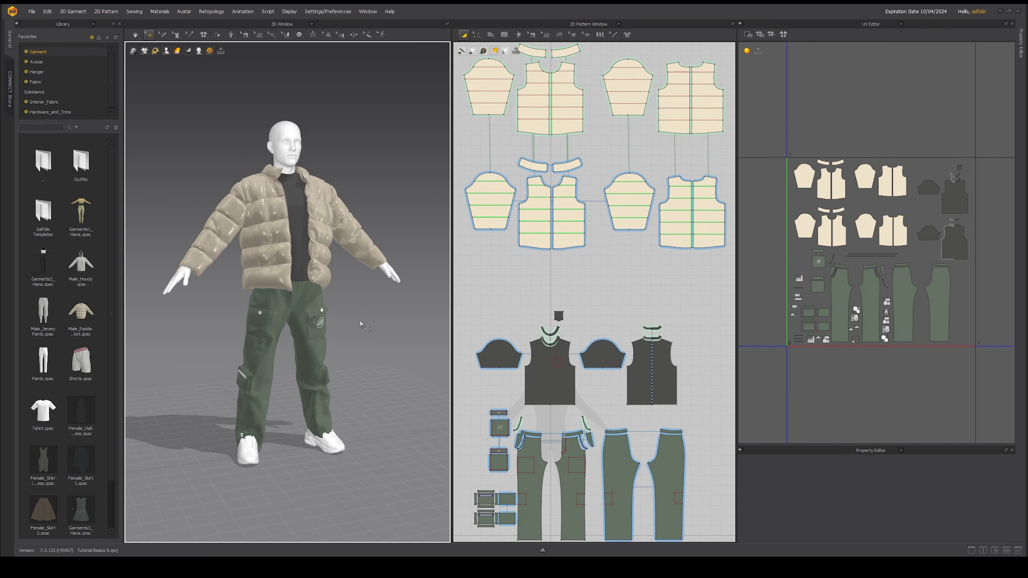
pyautogui.click(542, 551)
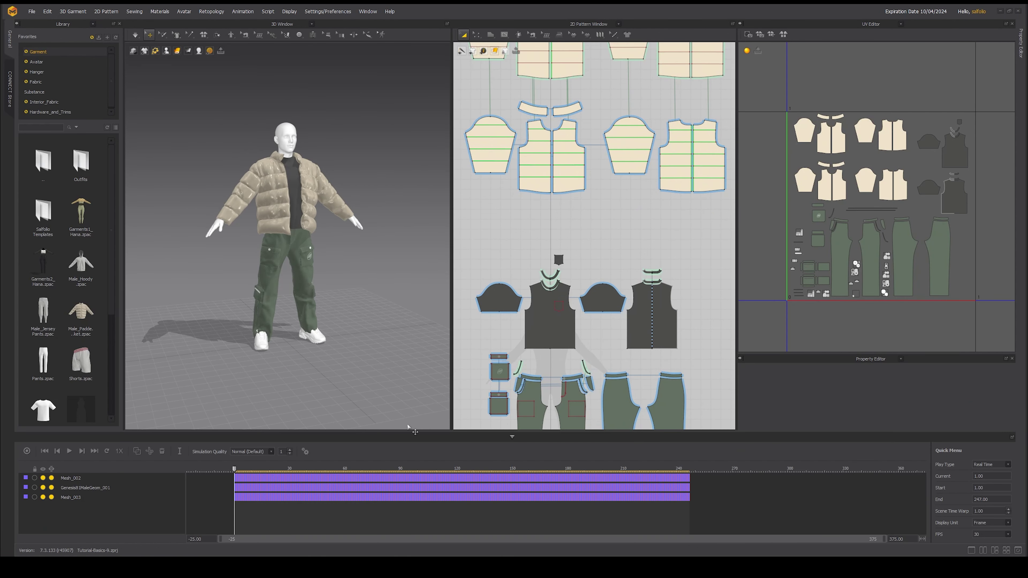
pyautogui.moveTo(328, 432); pyautogui.dragTo(328, 349)
# Simulate the outfit while pulling the trouser hems around the sneakers until they sit cleanly over both shoes
pyautogui.scroll(10, 297, 238)
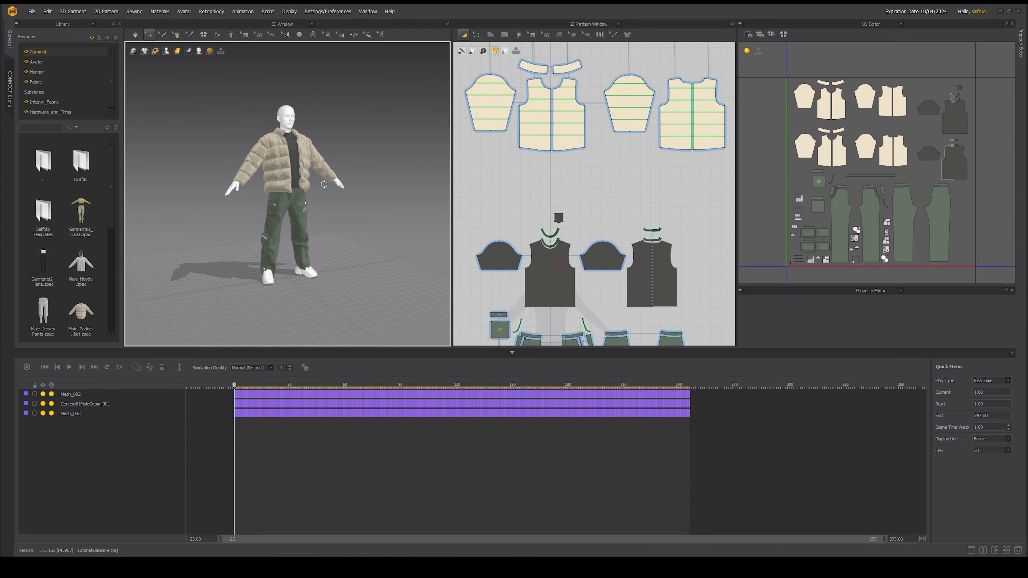
pyautogui.moveTo(297, 238); pyautogui.dragTo(313, 207, button='middle')
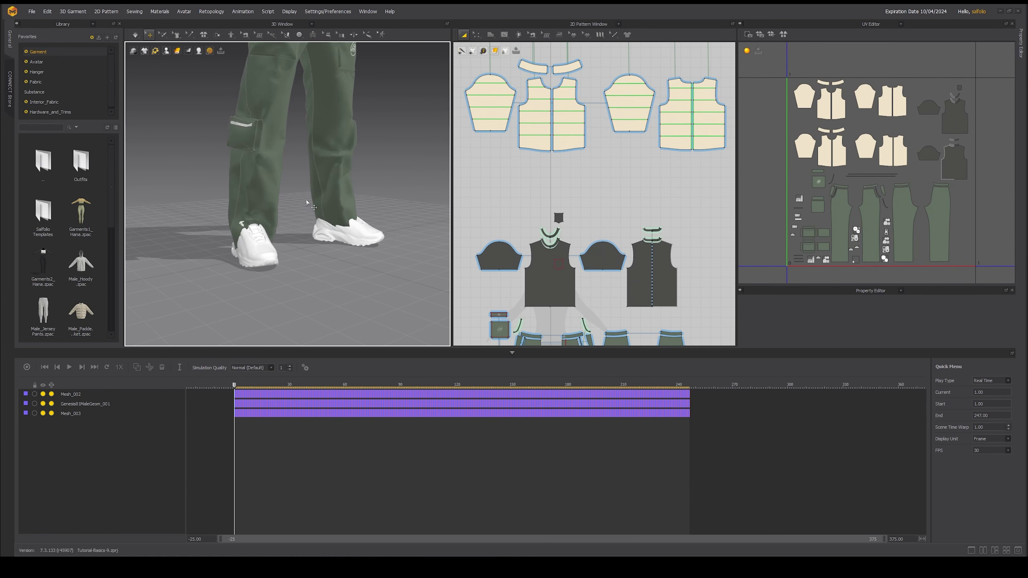
pyautogui.scroll(1, 242, 202)
pyautogui.click(135, 35)
pyautogui.moveTo(249, 203)
pyautogui.mouseDown()
pyautogui.moveTo(254, 173)
pyautogui.moveTo(267, 197)
pyautogui.mouseUp()
pyautogui.moveTo(352, 211); pyautogui.dragTo(333, 199)
pyautogui.moveTo(339, 197); pyautogui.dragTo(404, 182, button='right')
pyautogui.moveTo(316, 210)
pyautogui.mouseDown()
pyautogui.moveTo(344, 205)
pyautogui.moveTo(324, 212)
pyautogui.mouseUp()
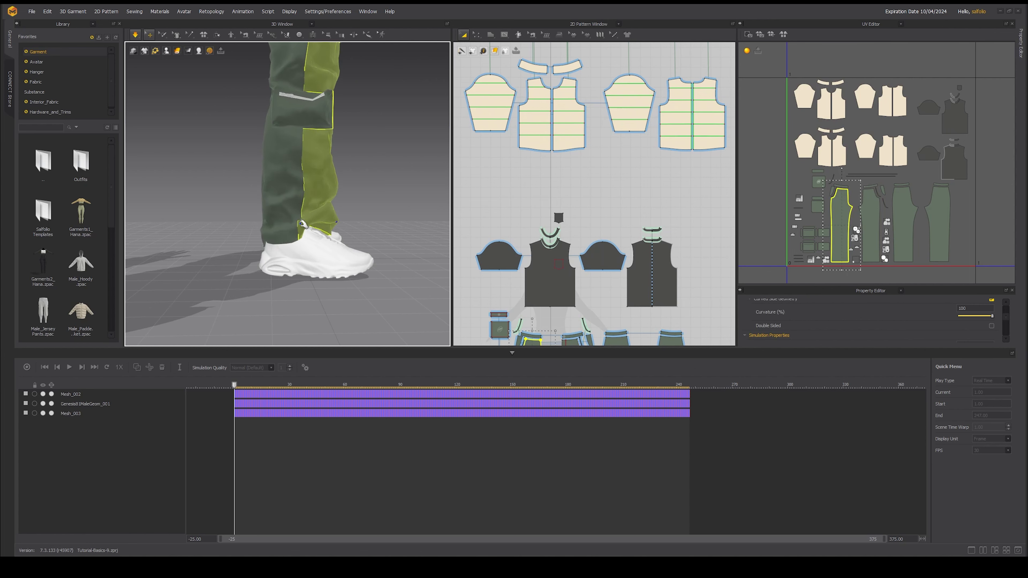
pyautogui.moveTo(257, 215); pyautogui.dragTo(273, 214)
pyautogui.moveTo(314, 213); pyautogui.dragTo(332, 208)
pyautogui.moveTo(344, 210); pyautogui.dragTo(294, 219, button='right')
pyautogui.moveTo(294, 220); pyautogui.dragTo(281, 220)
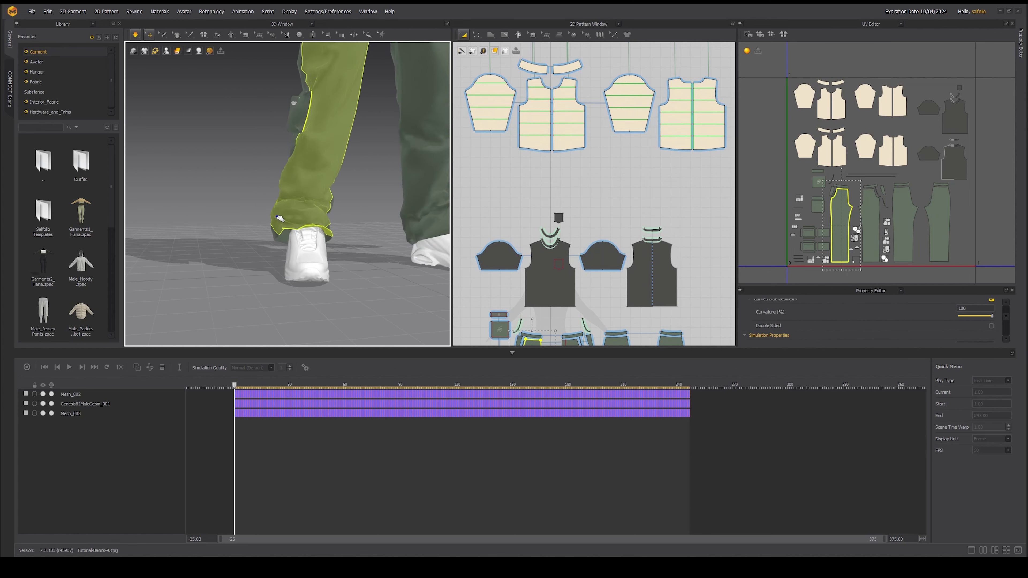
pyautogui.scroll(-1, 332, 221)
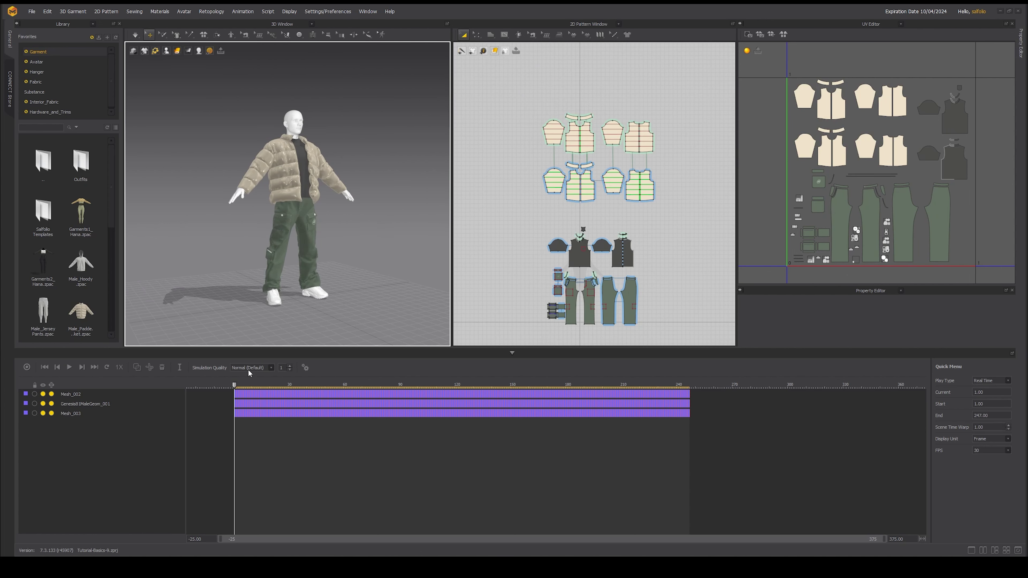
# Try to record the outfit's simulation over the walk with the simulation quality set to Animation (Stable)
pyautogui.click(249, 368)
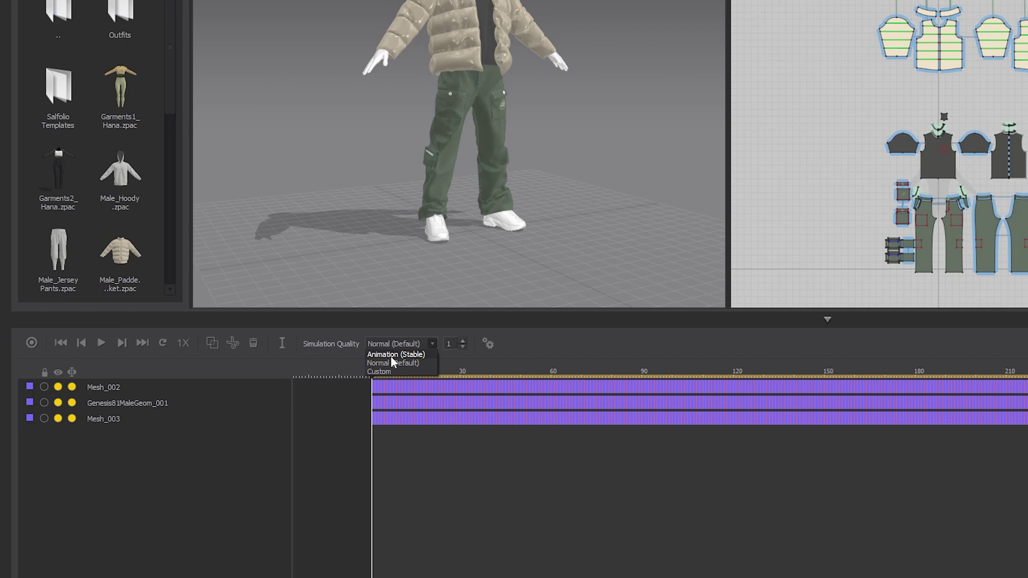
pyautogui.click(391, 356)
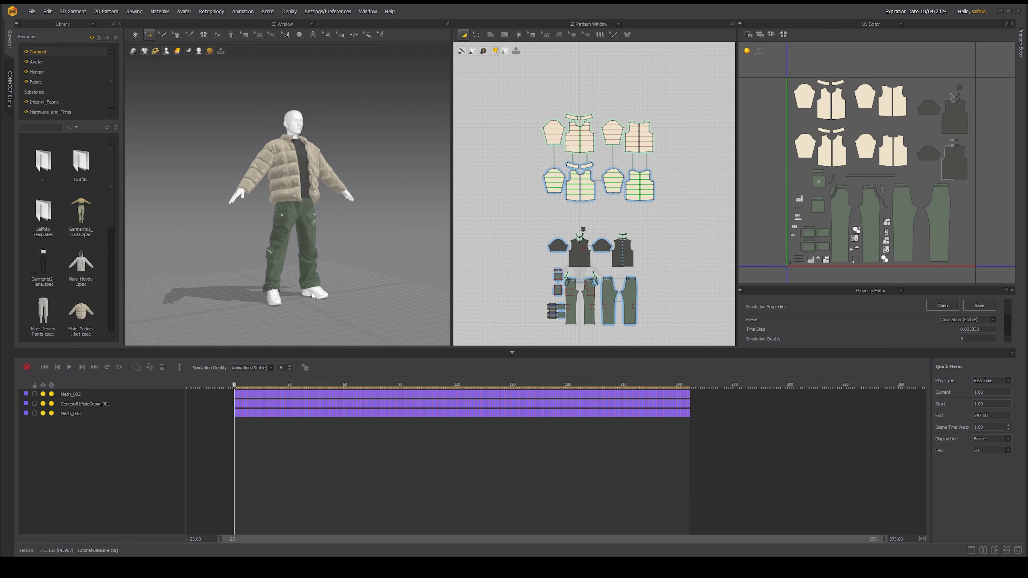
pyautogui.click(16, 330)
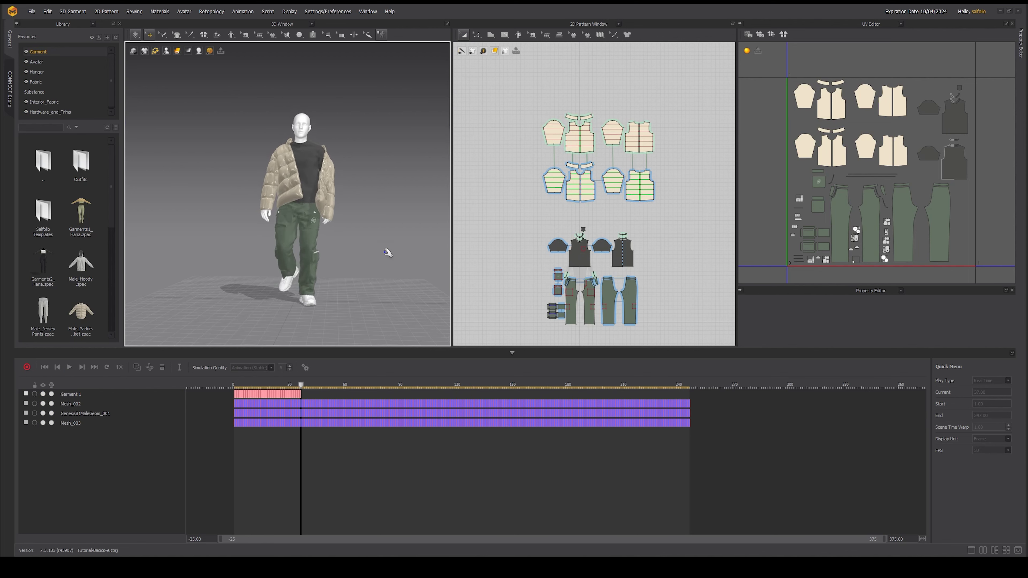
pyautogui.moveTo(385, 252); pyautogui.dragTo(355, 211, button='right')
pyautogui.click(26, 367)
# Tack the jacket's front edge on the avatar's left side to the shirt beneath with the Tack tool
pyautogui.scroll(4, 354, 210)
pyautogui.moveTo(355, 212); pyautogui.dragTo(363, 264, button='middle')
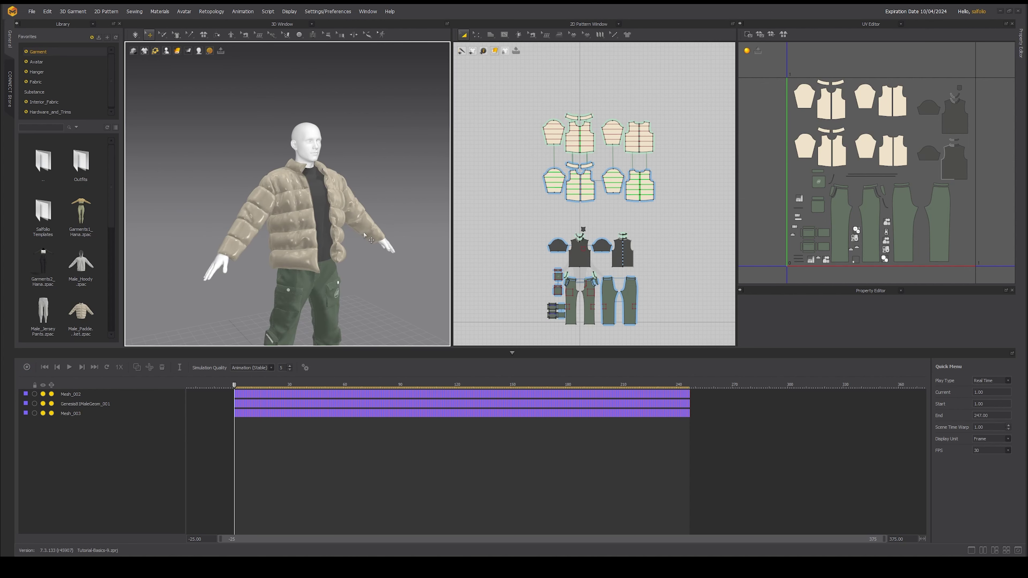
pyautogui.scroll(4, 368, 234)
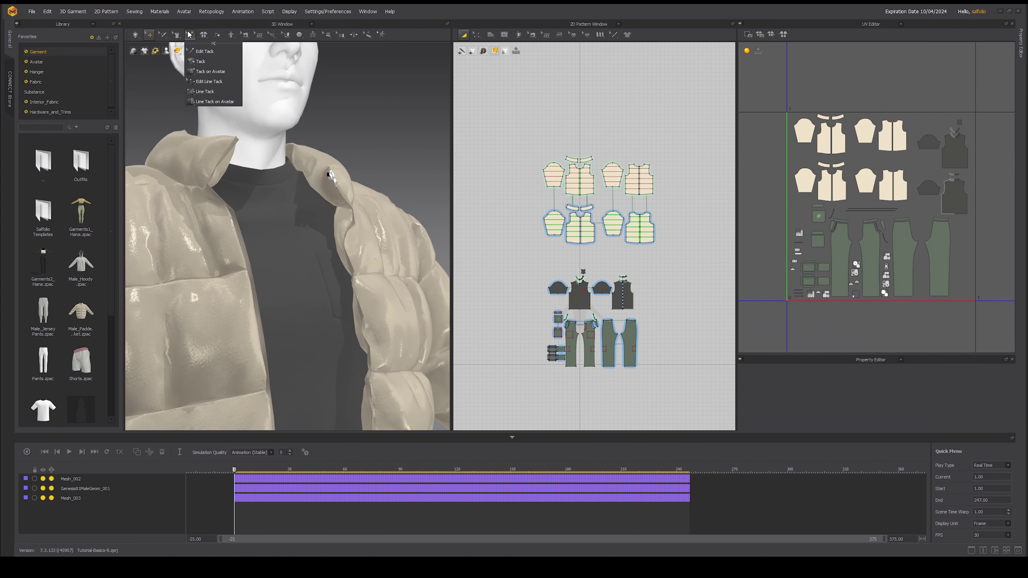
pyautogui.click(195, 65)
pyautogui.moveTo(318, 226); pyautogui.dragTo(277, 239, button='right')
pyautogui.scroll(4, 336, 239)
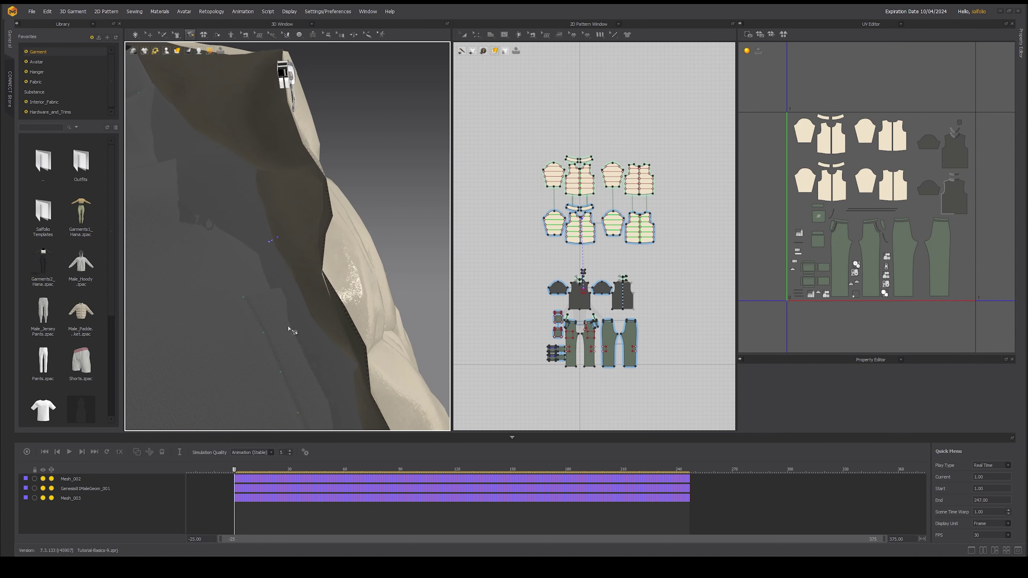
pyautogui.scroll(-4, 289, 328)
pyautogui.moveTo(289, 329); pyautogui.dragTo(252, 210, button='middle')
pyautogui.scroll(4, 271, 220)
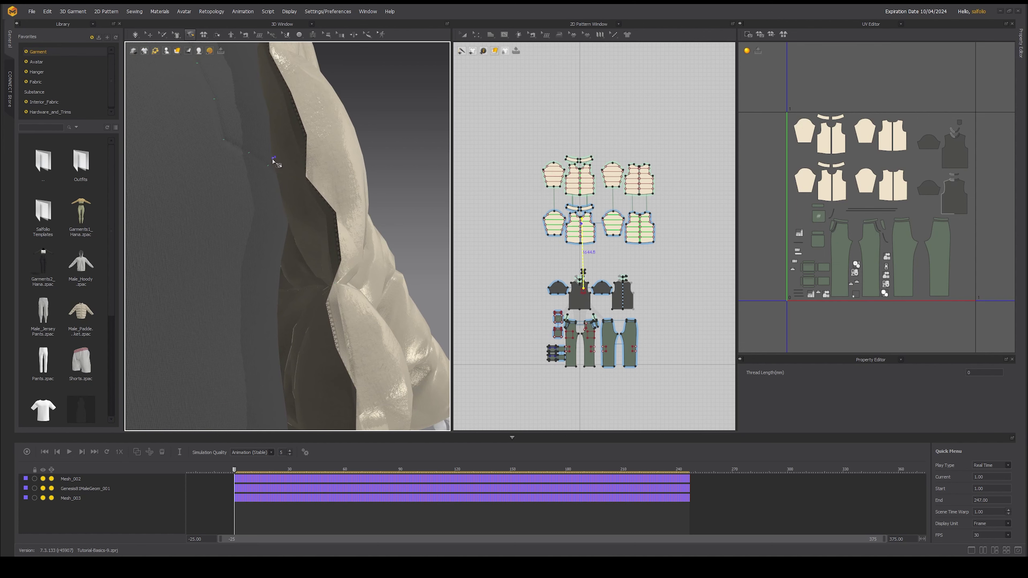
# Tack the jacket's front edge on the avatar's right side to the shirt and simulate the garment
pyautogui.moveTo(269, 223); pyautogui.dragTo(258, 246, button='right')
pyautogui.moveTo(284, 286); pyautogui.dragTo(308, 271, button='right')
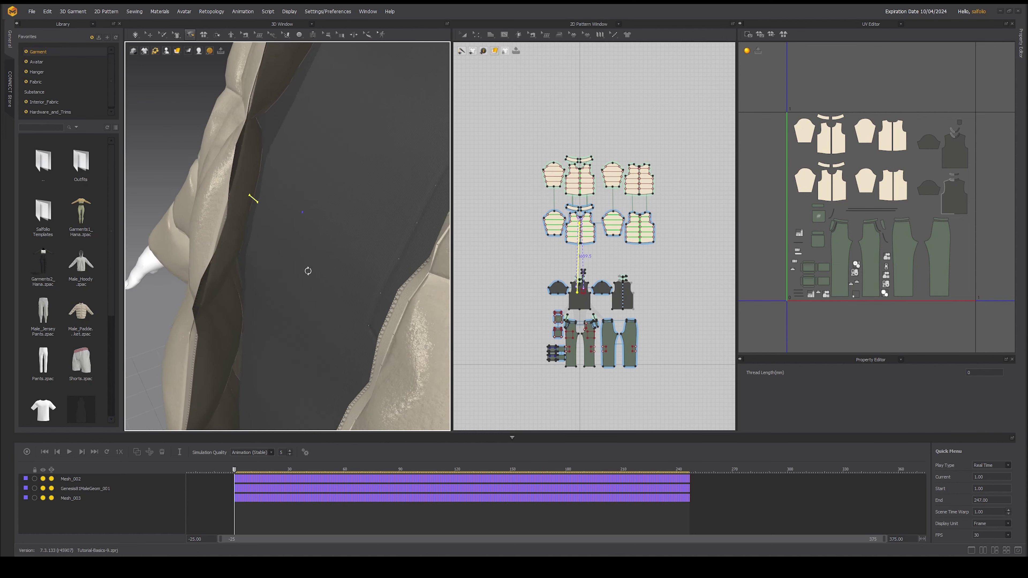
pyautogui.scroll(-5, 308, 271)
pyautogui.click(137, 38)
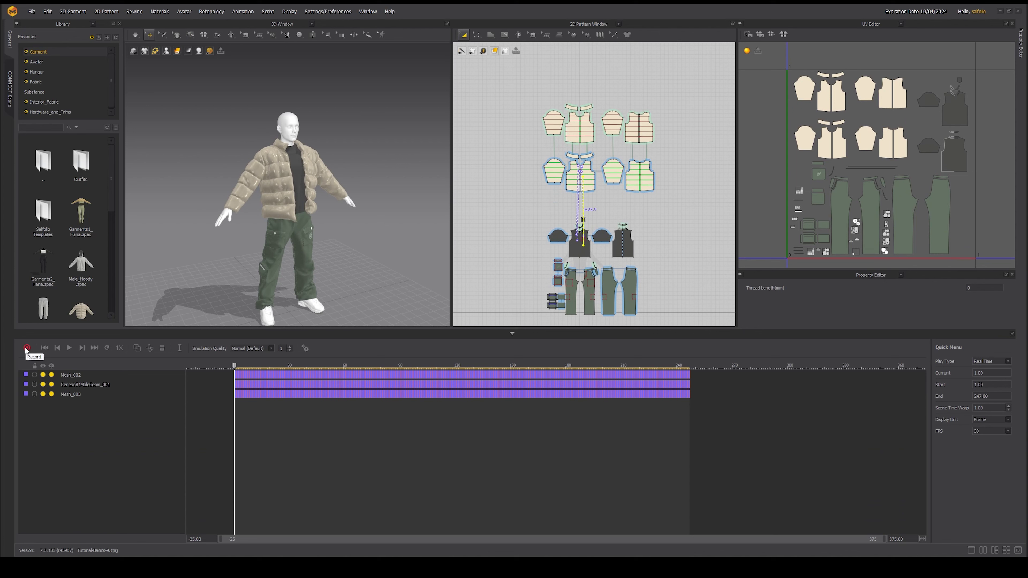
# Set the simulation quality to Animation (Stable), record the outfit simulation over the full walk, and review the playback
pyautogui.click(252, 349)
pyautogui.click(256, 359)
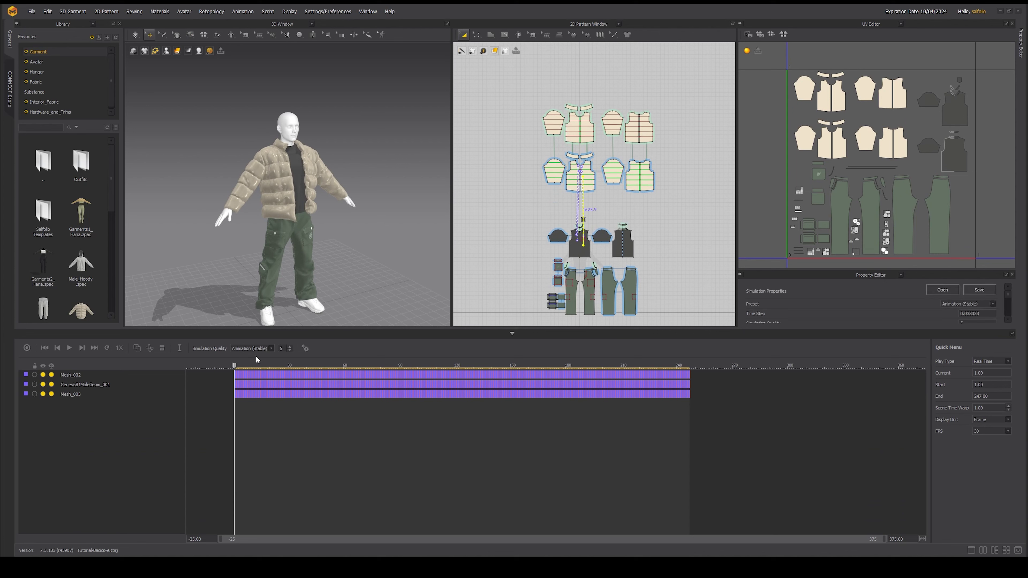
pyautogui.click(26, 348)
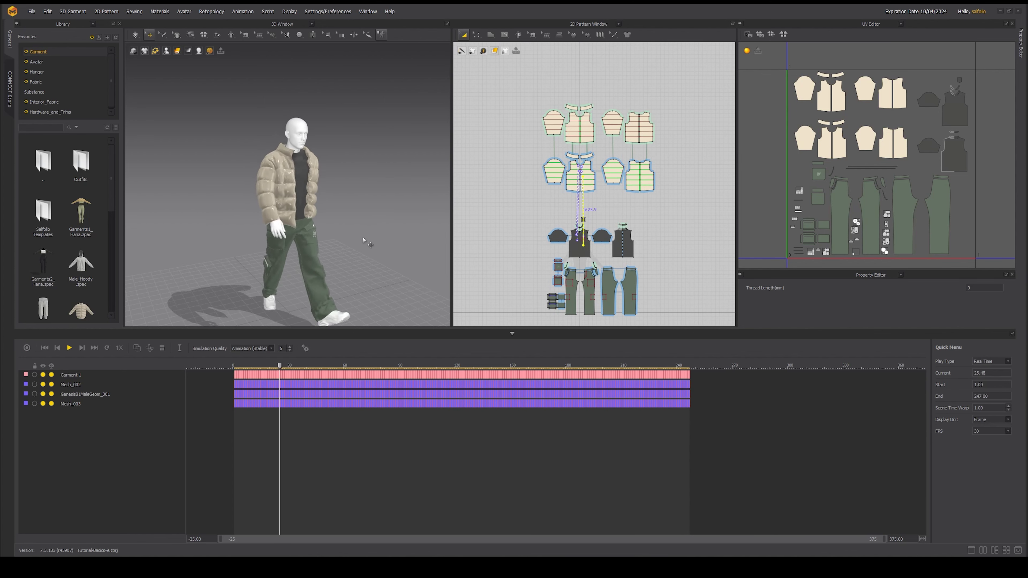
pyautogui.moveTo(363, 238); pyautogui.dragTo(356, 228, button='right')
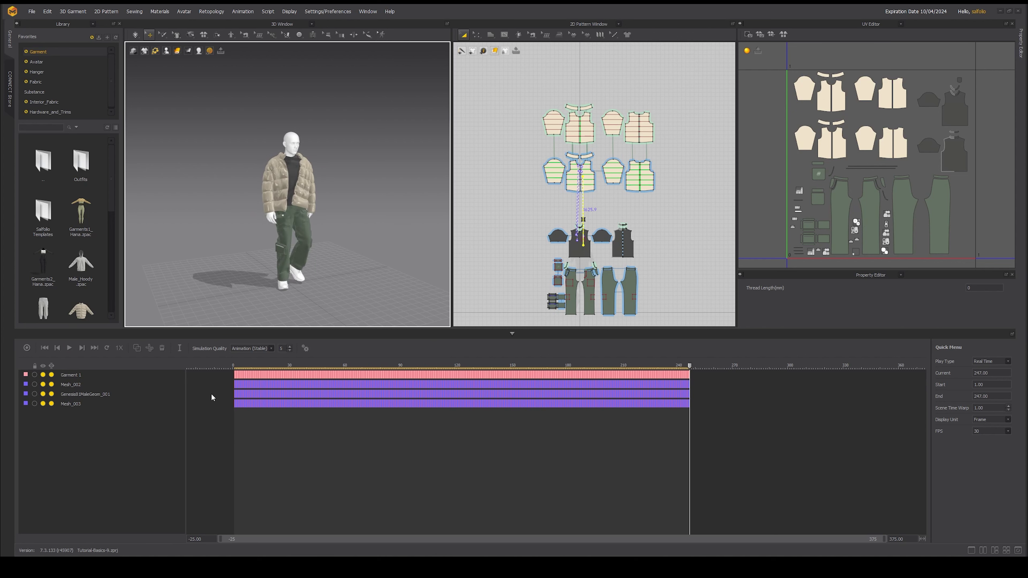
# Change the Default Topstitch type to Texture and inspect the stitches on the cargo pants up close
pyautogui.scroll(2, 502, 253)
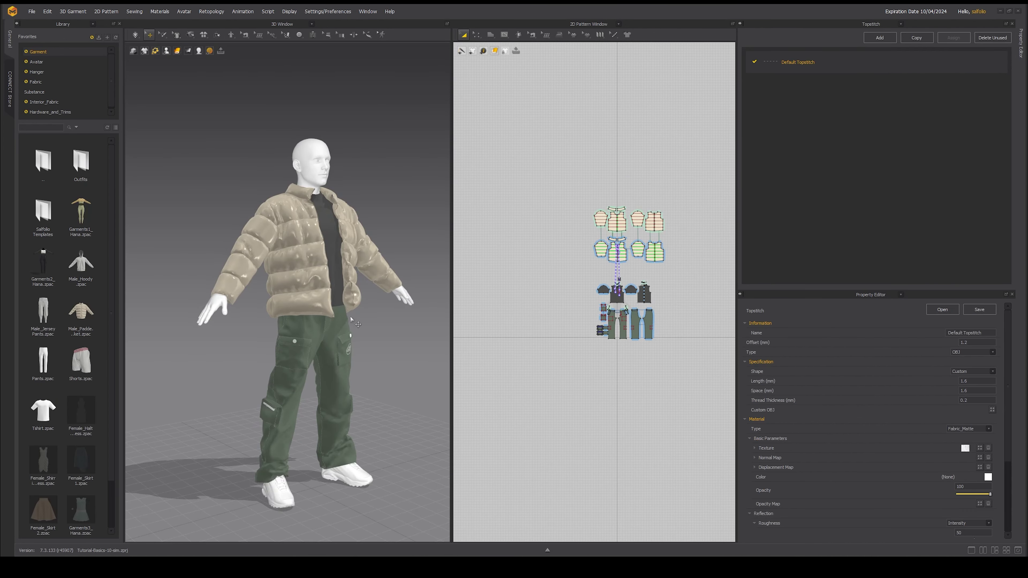
pyautogui.moveTo(350, 320); pyautogui.dragTo(344, 317, button='right')
pyautogui.moveTo(344, 317); pyautogui.dragTo(335, 307, button='middle')
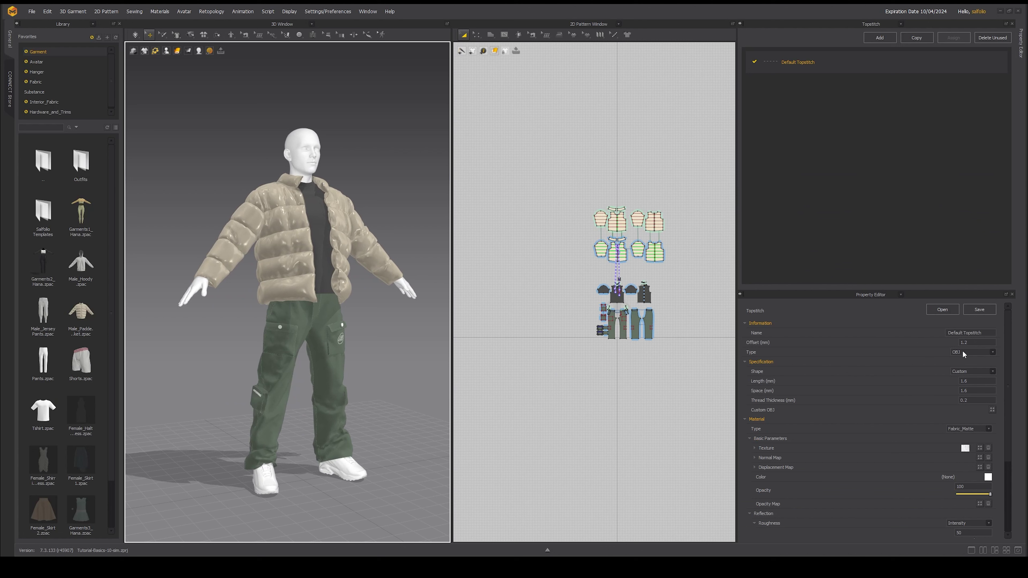
pyautogui.click(959, 358)
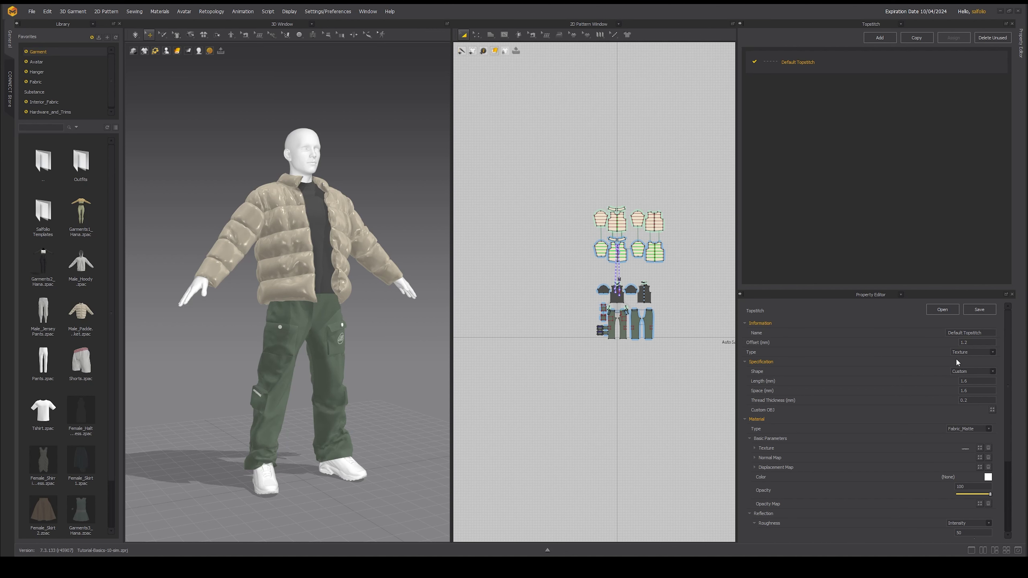
pyautogui.scroll(10, 346, 286)
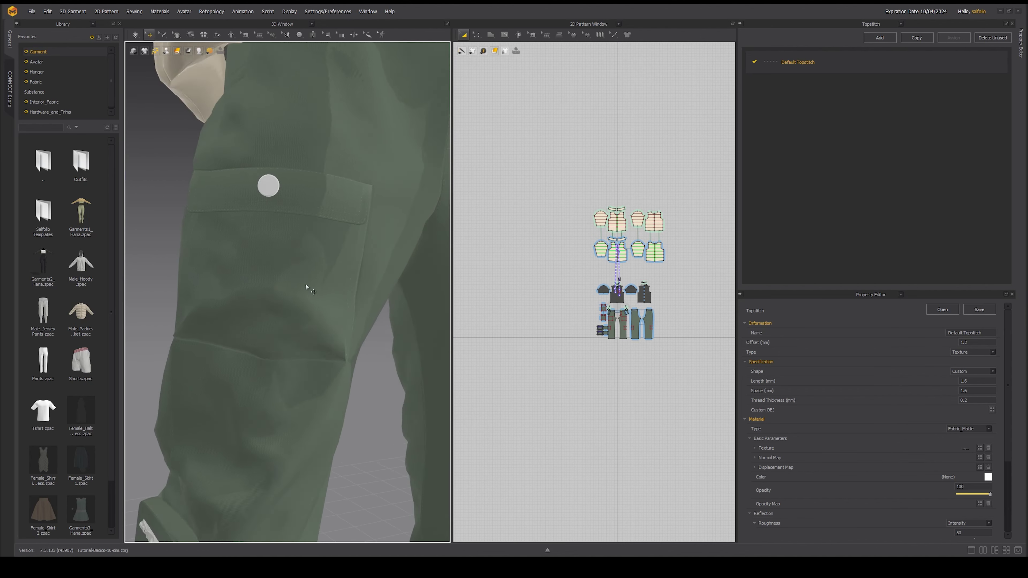
pyautogui.scroll(8, 346, 285)
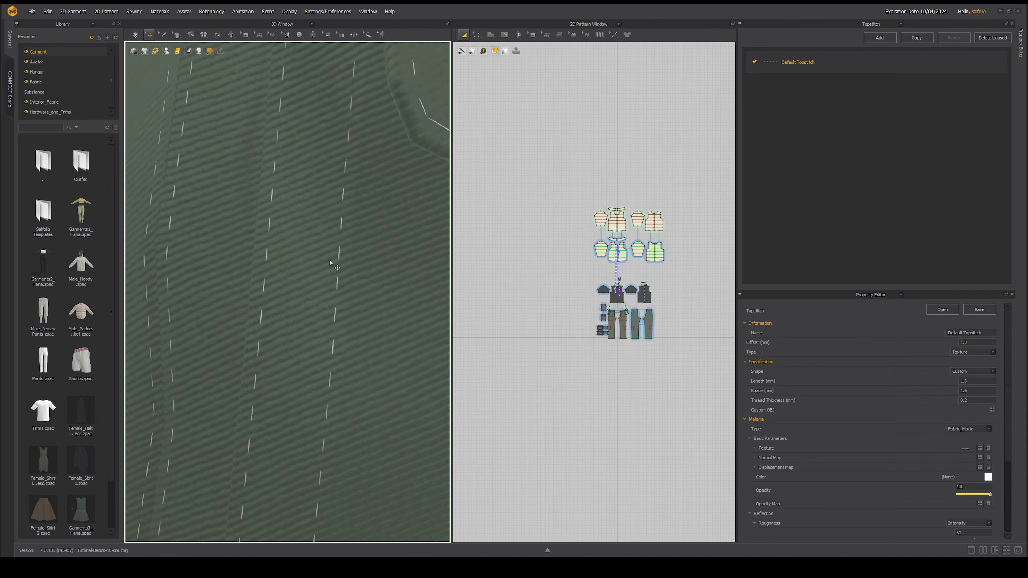
pyautogui.scroll(-15, 332, 261)
pyautogui.moveTo(322, 277)
pyautogui.mouseDown(button='right')
pyautogui.moveTo(288, 276)
pyautogui.moveTo(306, 275)
pyautogui.mouseUp(button='right')
# Export the animated outfit as the Alembic file Outfit001.abc in the Export02 folder, with thick garments, unified UV coordinates and 4096-pixel texture maps
pyautogui.click(32, 11)
pyautogui.moveTo(53, 107)
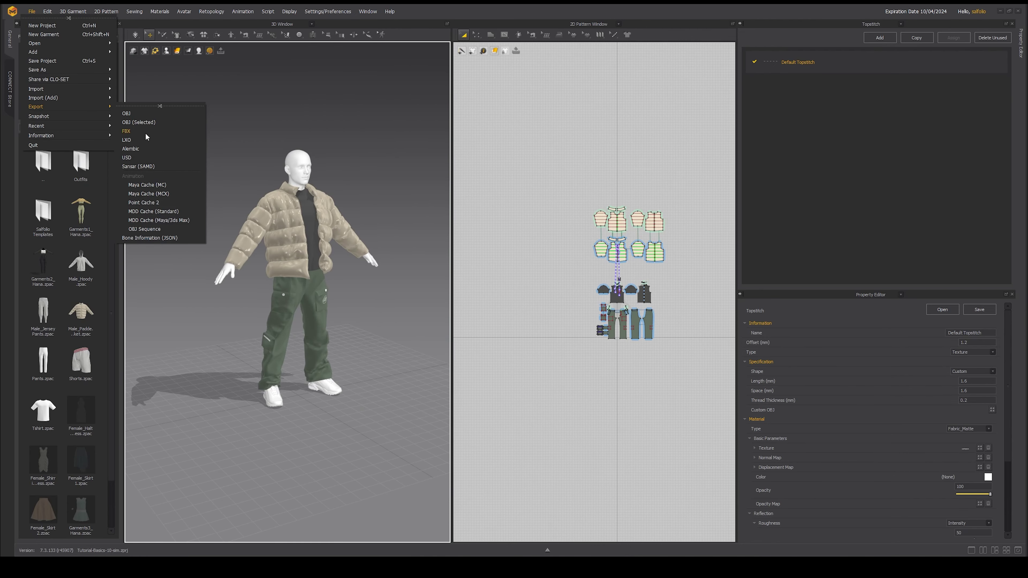
pyautogui.click(143, 147)
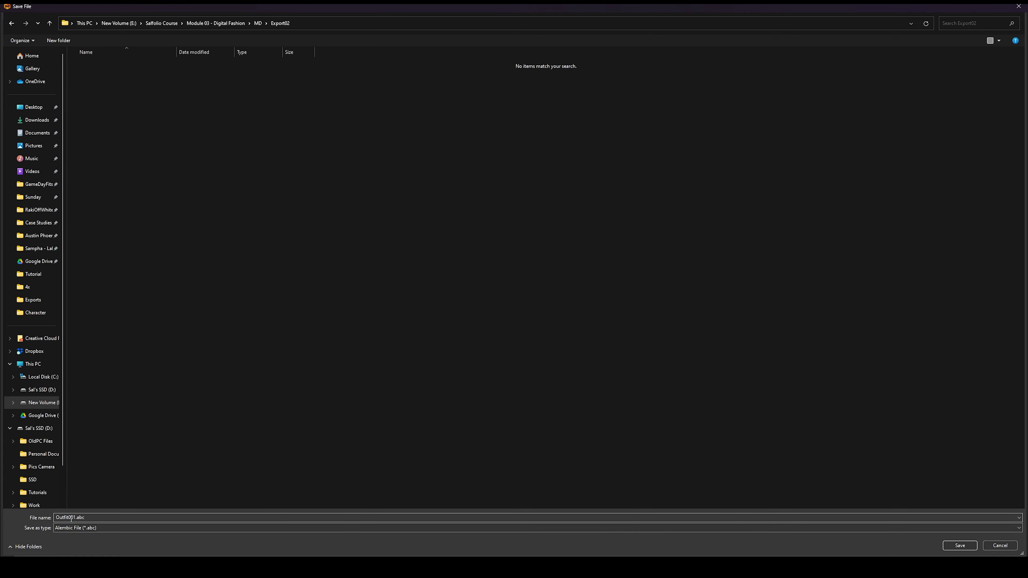
pyautogui.click(947, 545)
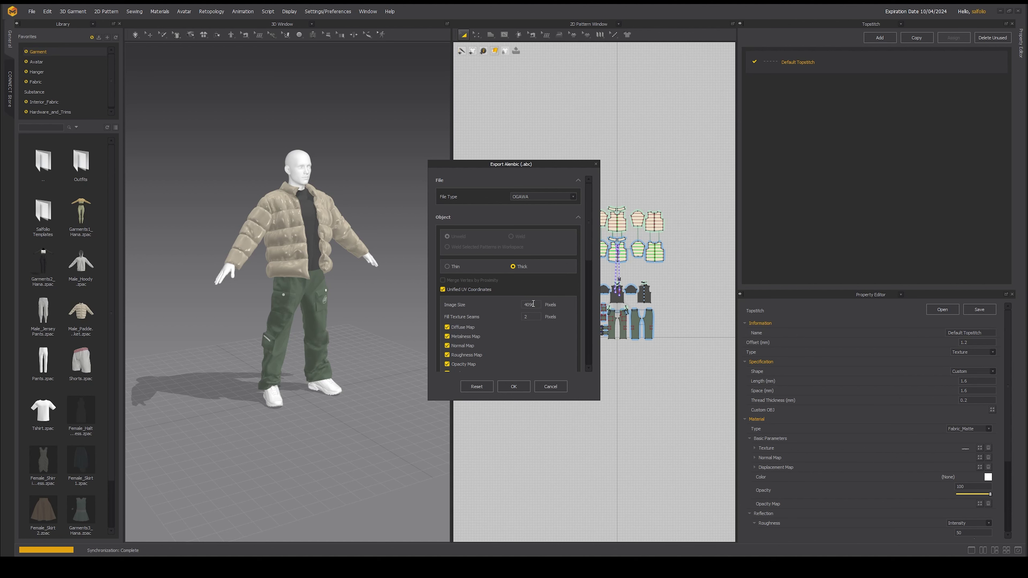
pyautogui.scroll(-4, 519, 355)
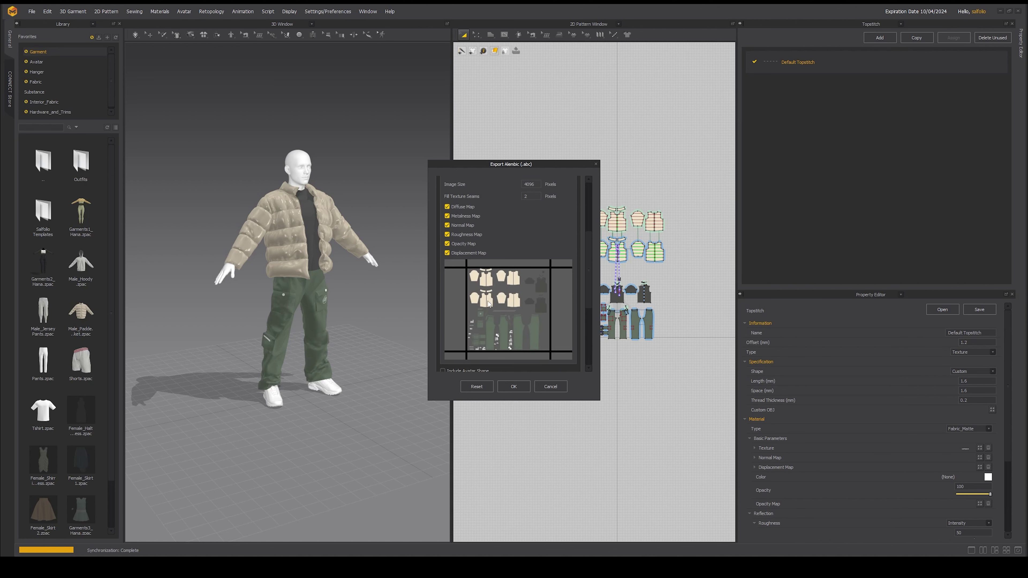
pyautogui.scroll(-1, 502, 331)
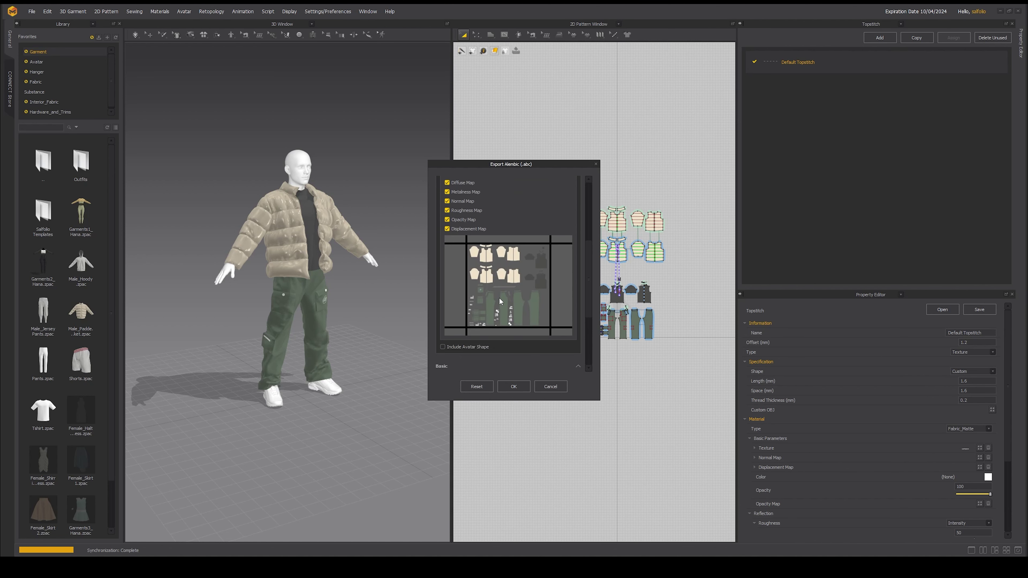
pyautogui.scroll(-3, 502, 300)
pyautogui.click(514, 386)
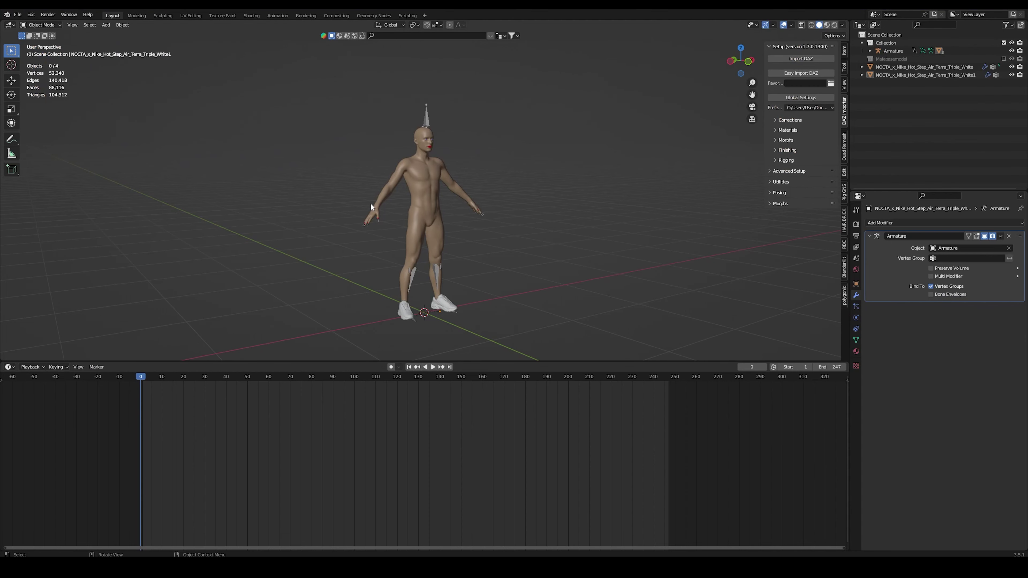
# Switch to Blender and import Outfit001.abc as Alembic from the Export02 folder at a scale of 0.01
pyautogui.click(18, 14)
pyautogui.moveTo(34, 123)
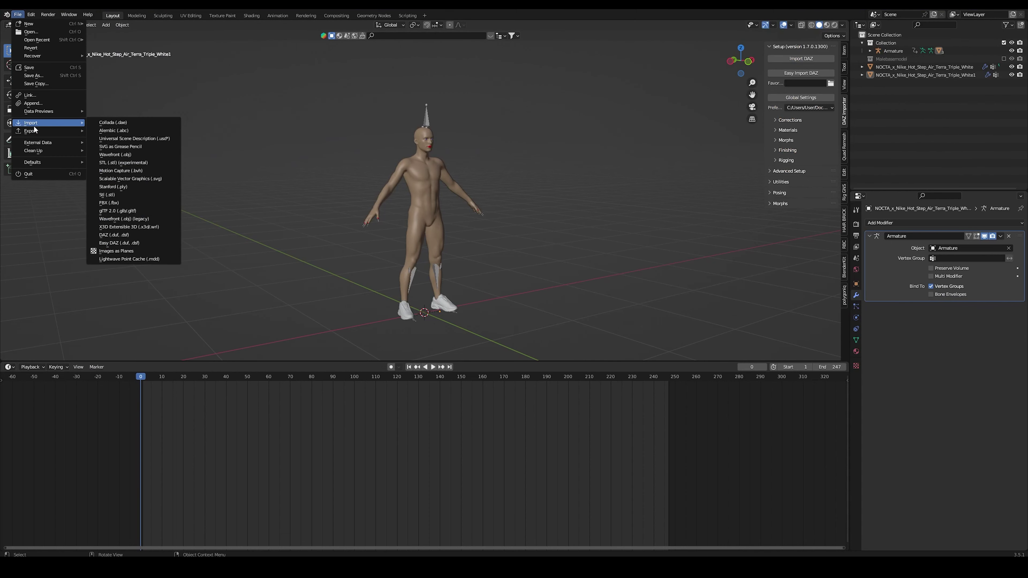
pyautogui.click(121, 130)
pyautogui.click(356, 148)
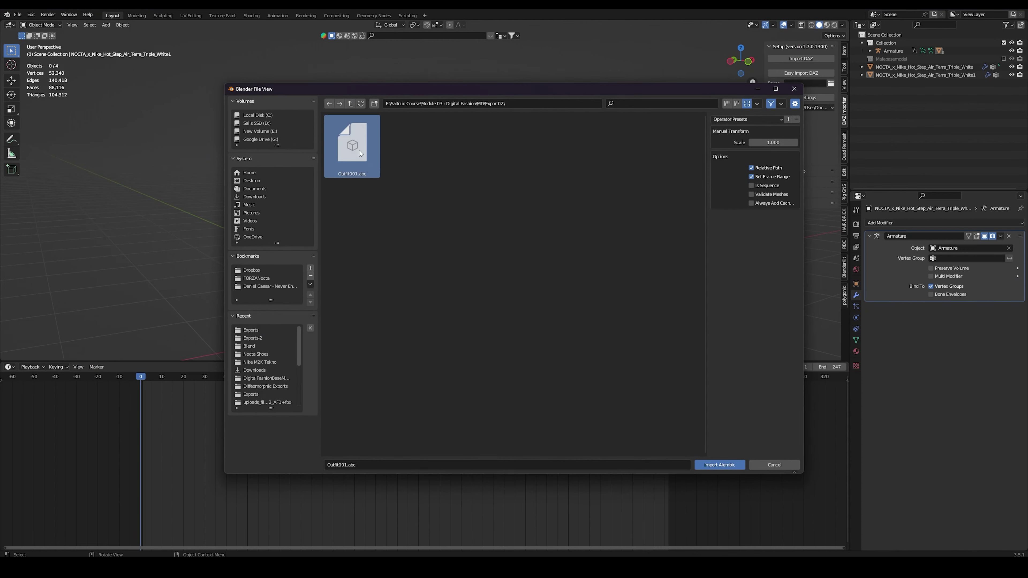
pyautogui.click(761, 142)
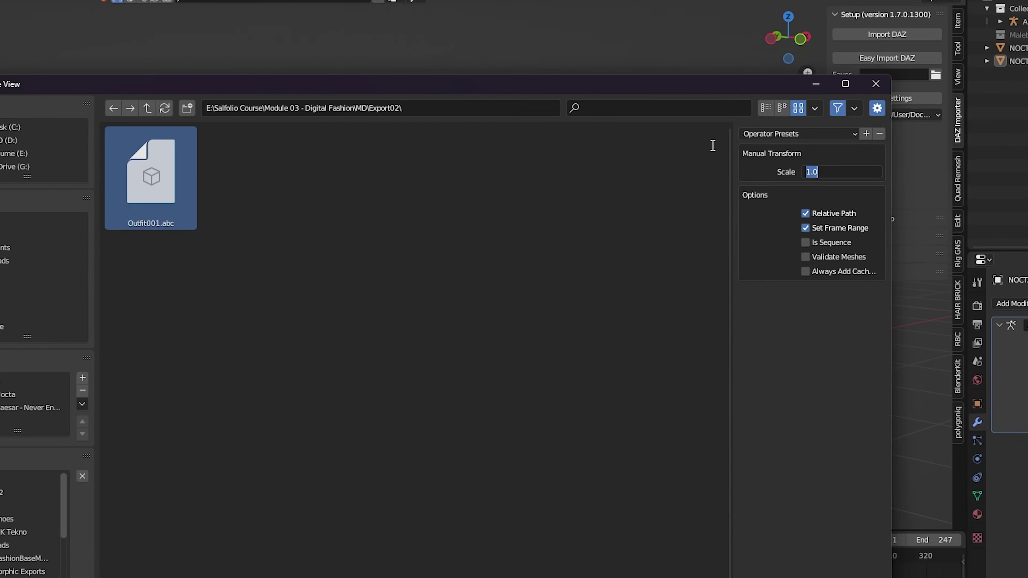
pyautogui.write('0.')
pyautogui.press('Return')
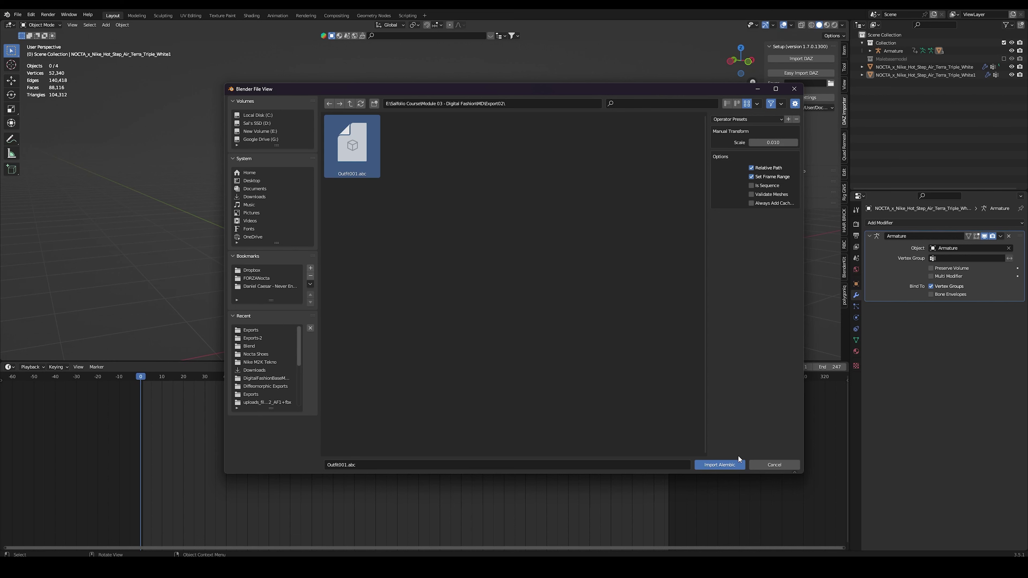
pyautogui.click(730, 463)
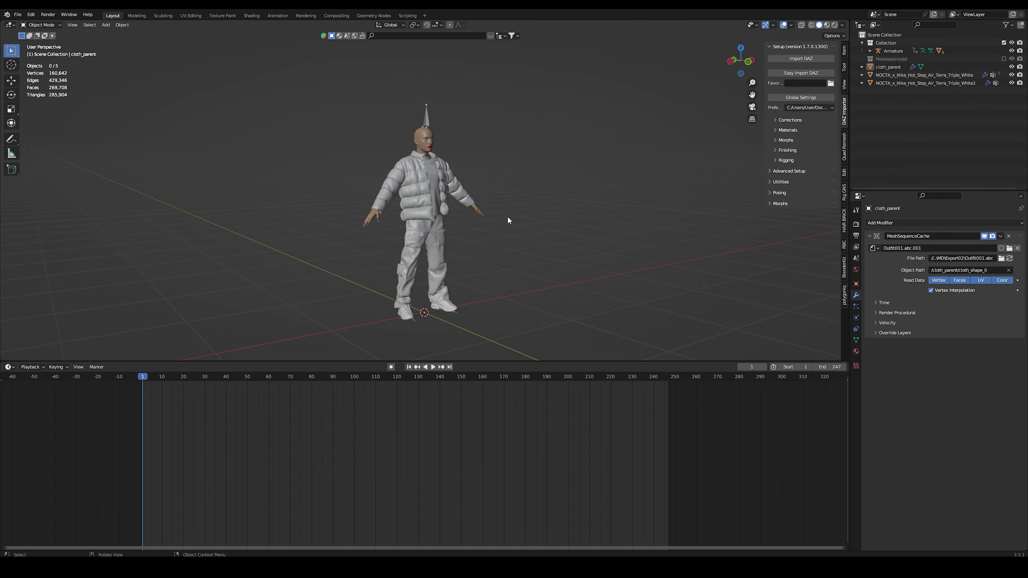
# Show the scene in material preview and create a new material for the imported garment mesh in the Shading workspace
pyautogui.scroll(1, 503, 229)
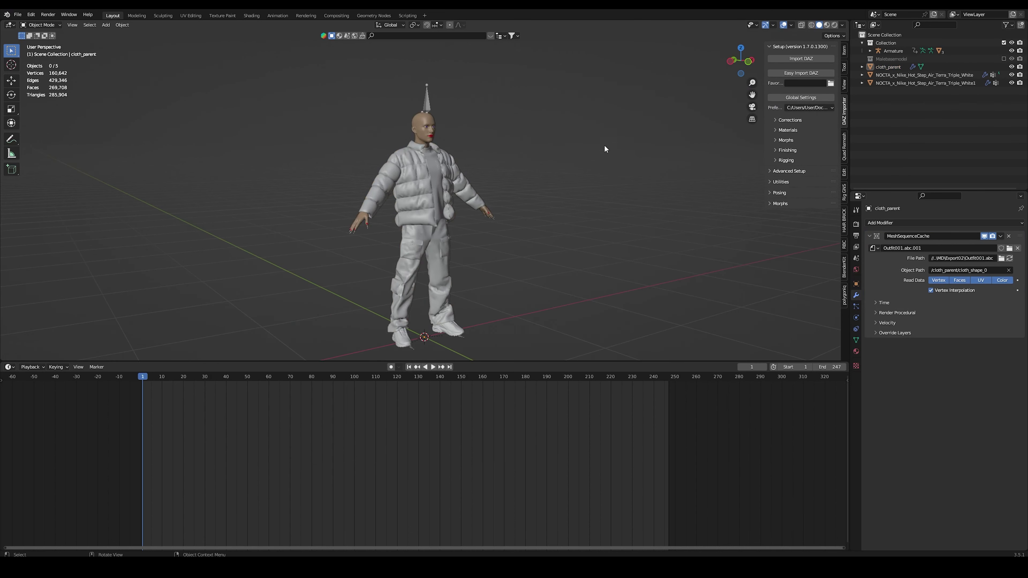
pyautogui.click(827, 26)
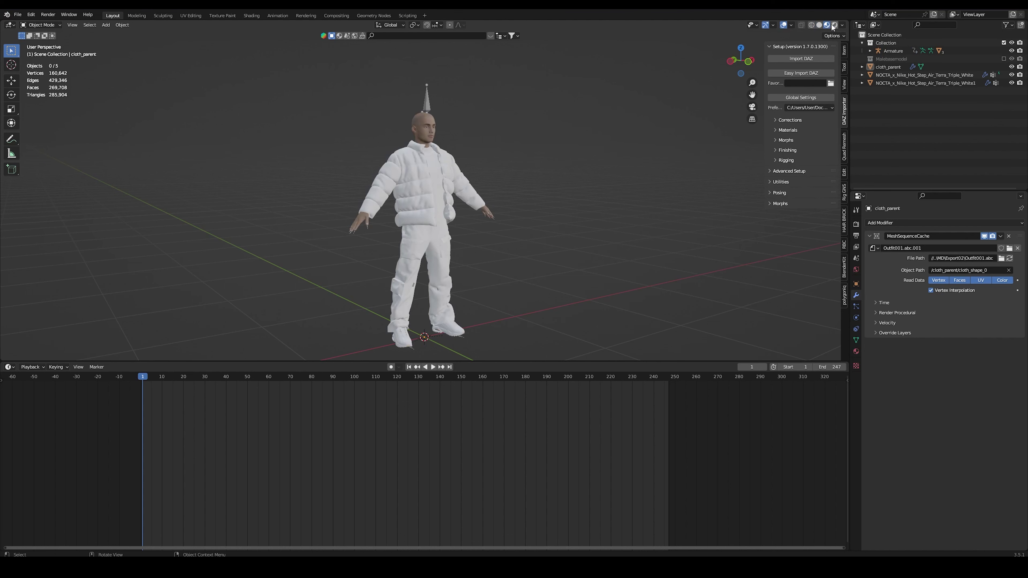
pyautogui.click(437, 191)
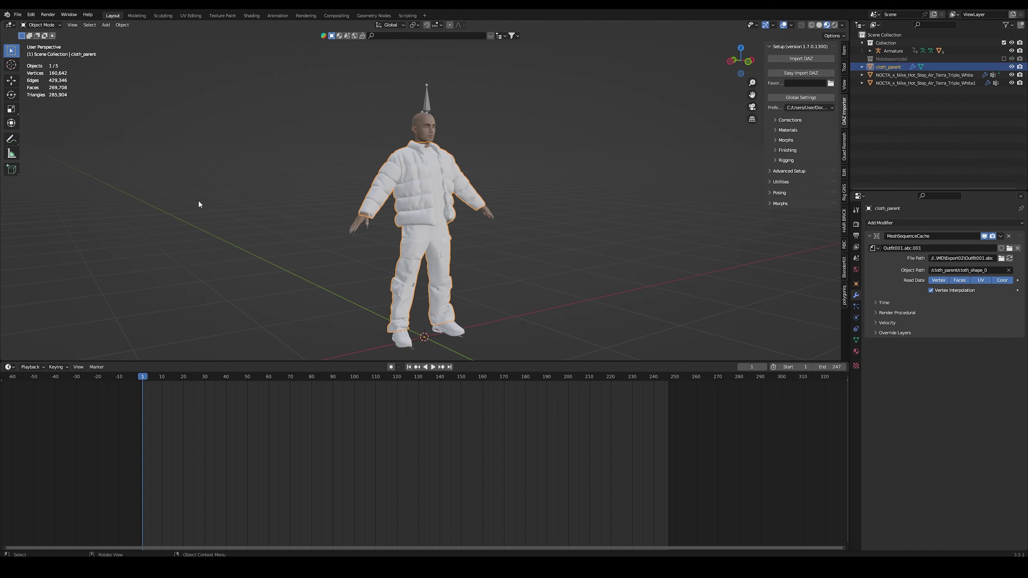
pyautogui.click(252, 15)
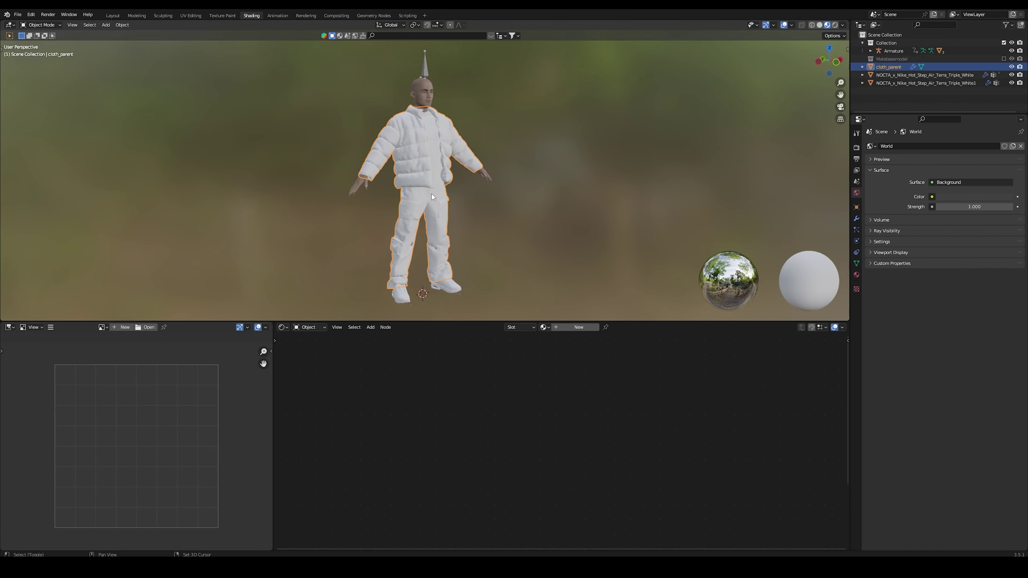
pyautogui.click(578, 326)
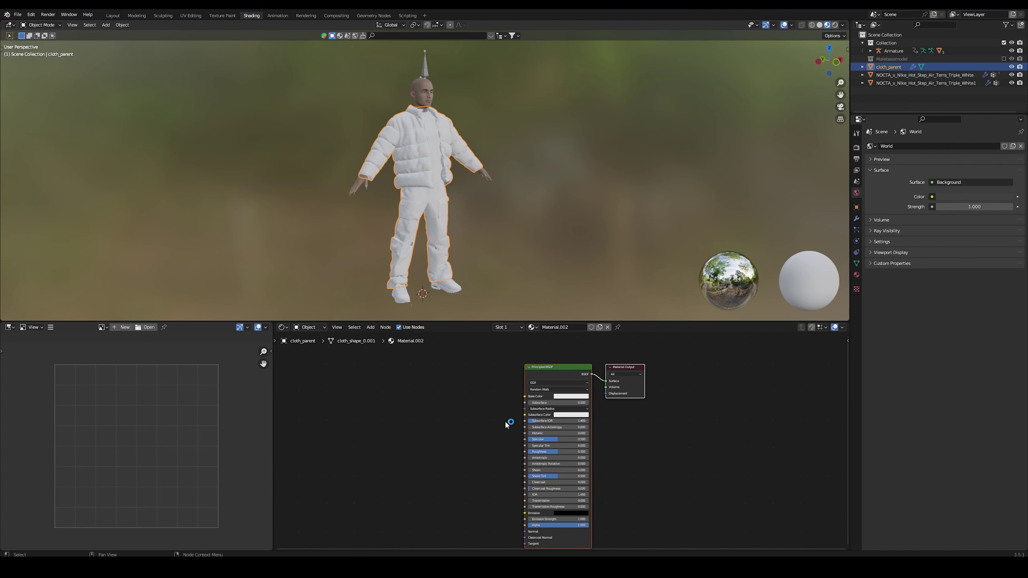
pyautogui.click(558, 364)
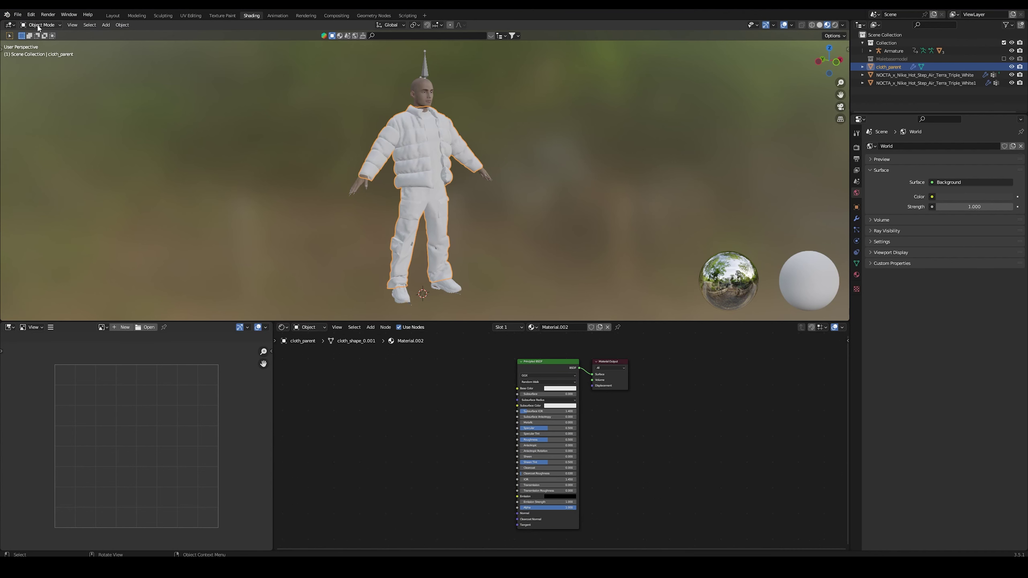
# Open Blender's preferences and search the add-ons for node
pyautogui.click(30, 15)
pyautogui.click(53, 131)
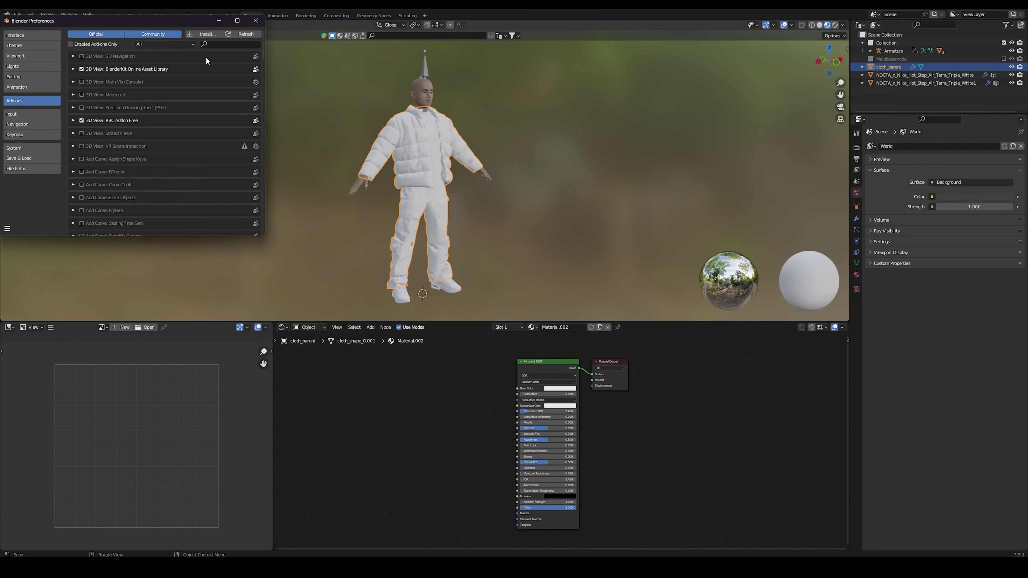
pyautogui.write('node')
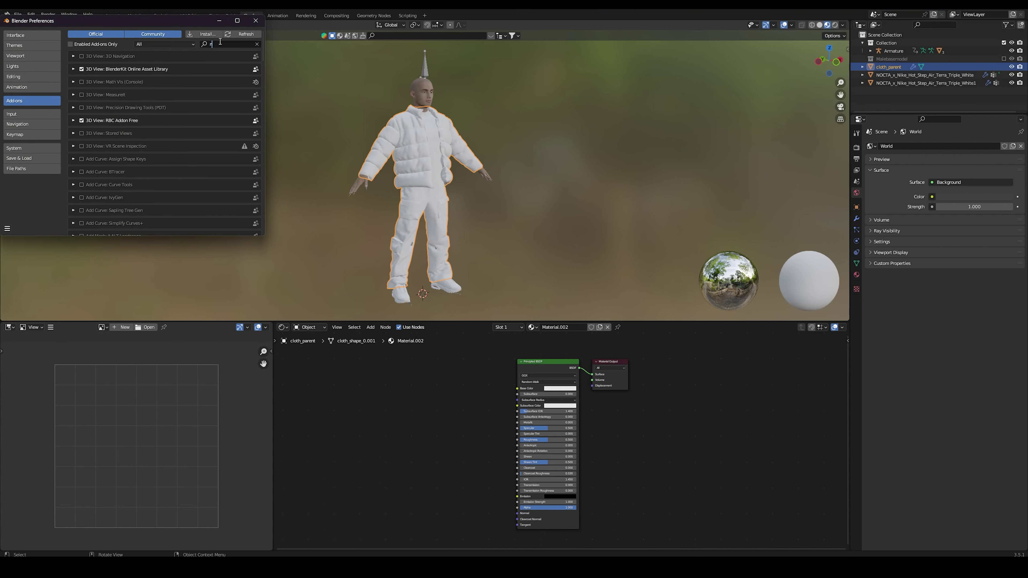
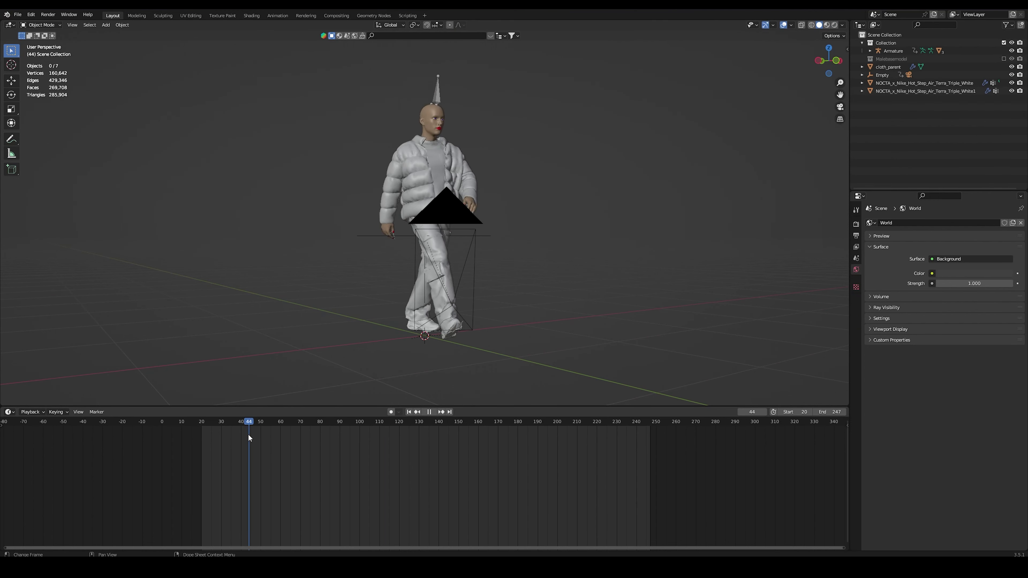
# Add a cube empty around the avatar and scale it, including along Z, to enclose the figure in right view
pyautogui.hotkey('shift', 'a')
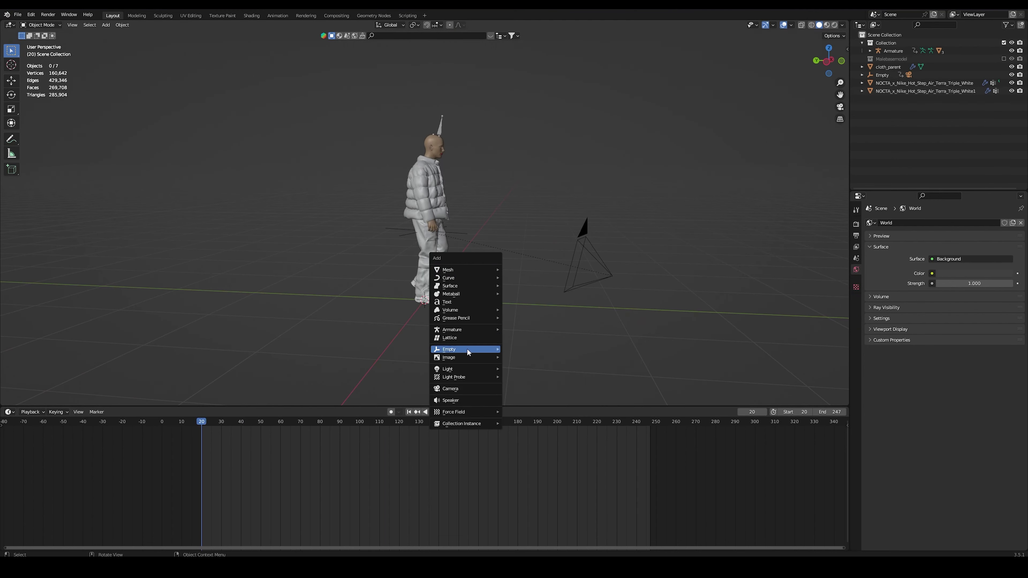
pyautogui.moveTo(466, 348)
pyautogui.click(533, 385)
pyautogui.press('s')
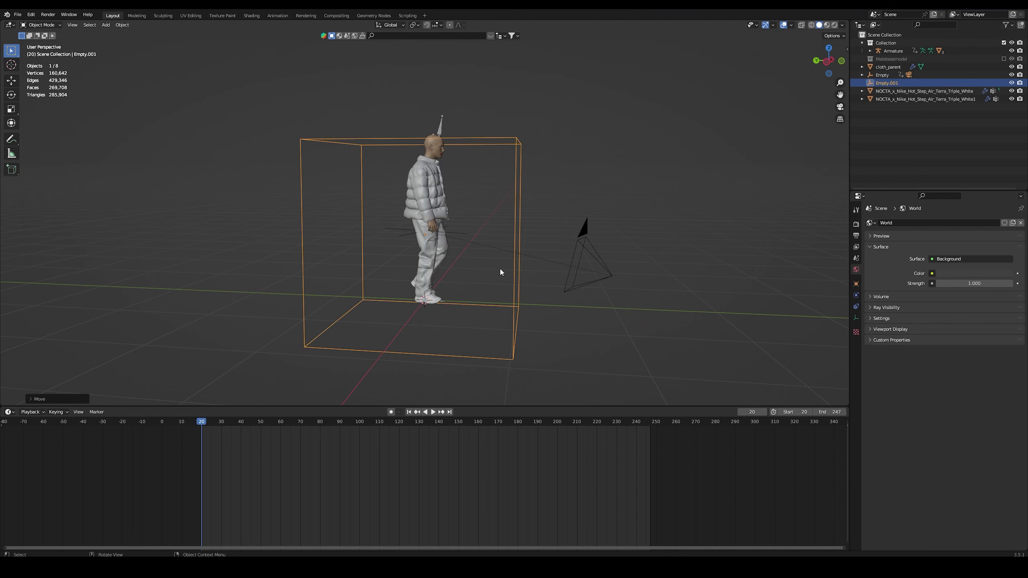
pyautogui.press('KP_3')
pyautogui.click(481, 269)
pyautogui.press('s')
pyautogui.press('z')
pyautogui.click(553, 282)
# Raise the cube empty along Z so that its base sits at the avatar's feet
pyautogui.press('g')
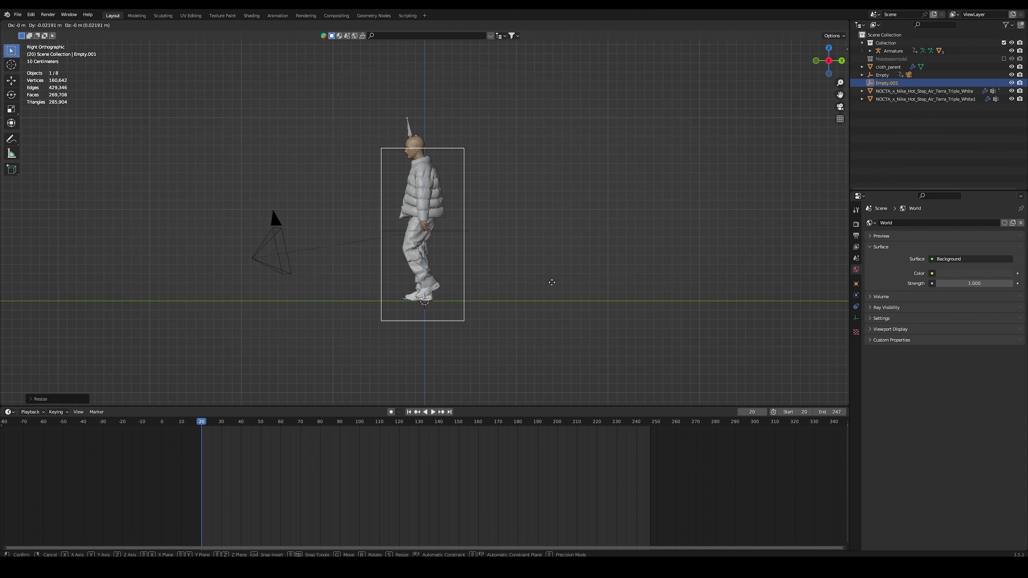
pyautogui.press('z')
pyautogui.click(551, 262)
pyautogui.press('g')
pyautogui.press('x')
pyautogui.click(550, 264)
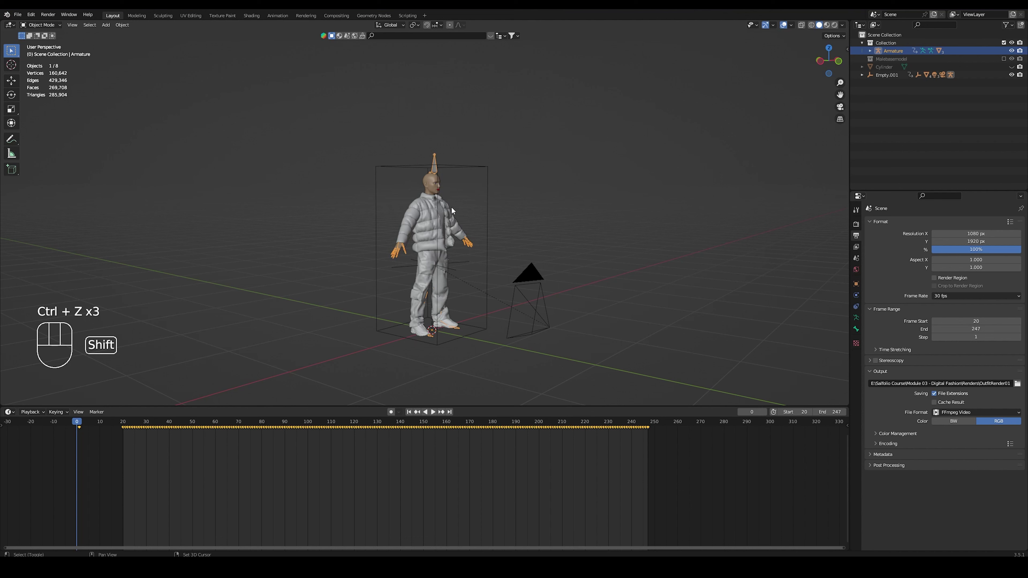
# Parent the armature, the garments and the plain-axes empty to the cube empty, and check the link with a trial move
pyautogui.keyDown('shift'); pyautogui.click(459, 242); pyautogui.keyUp('shift')
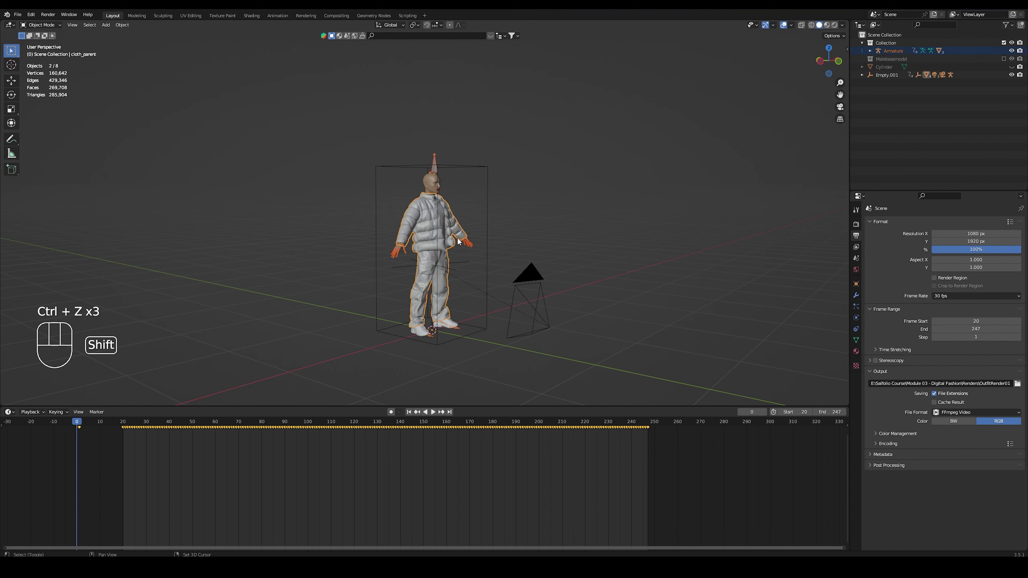
pyautogui.keyDown('shift'); pyautogui.click(463, 259); pyautogui.keyUp('shift')
pyautogui.keyDown('shift'); pyautogui.click(489, 211); pyautogui.keyUp('shift')
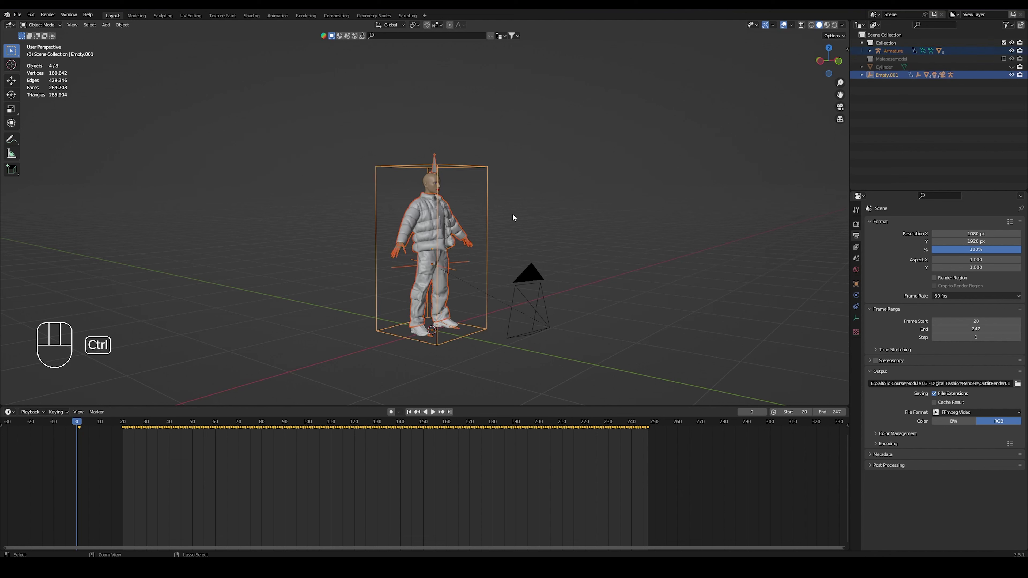
pyautogui.hotkey('ctrl', 'p')
pyautogui.click(512, 214)
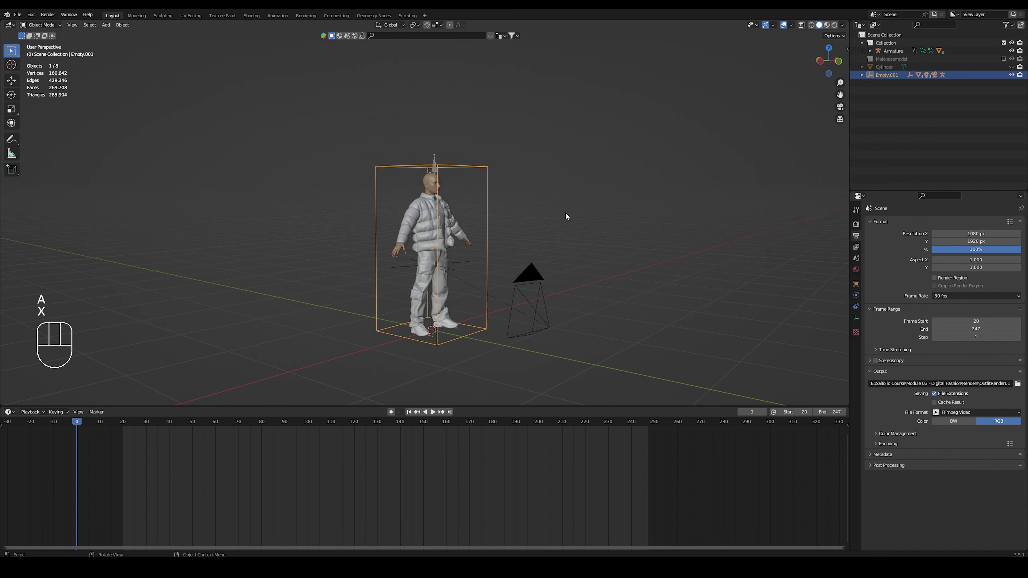
pyautogui.press('g')
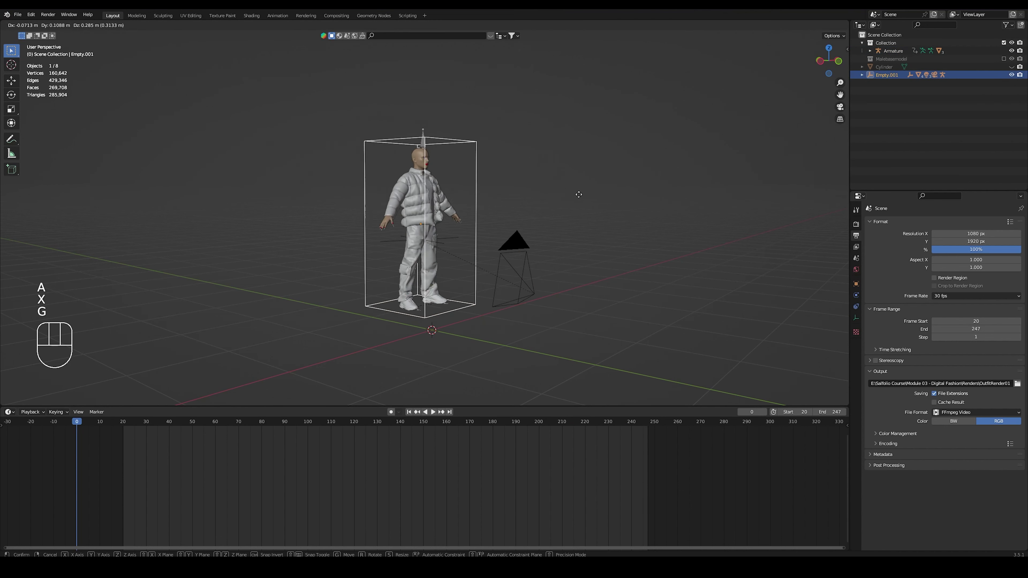
pyautogui.click(594, 226)
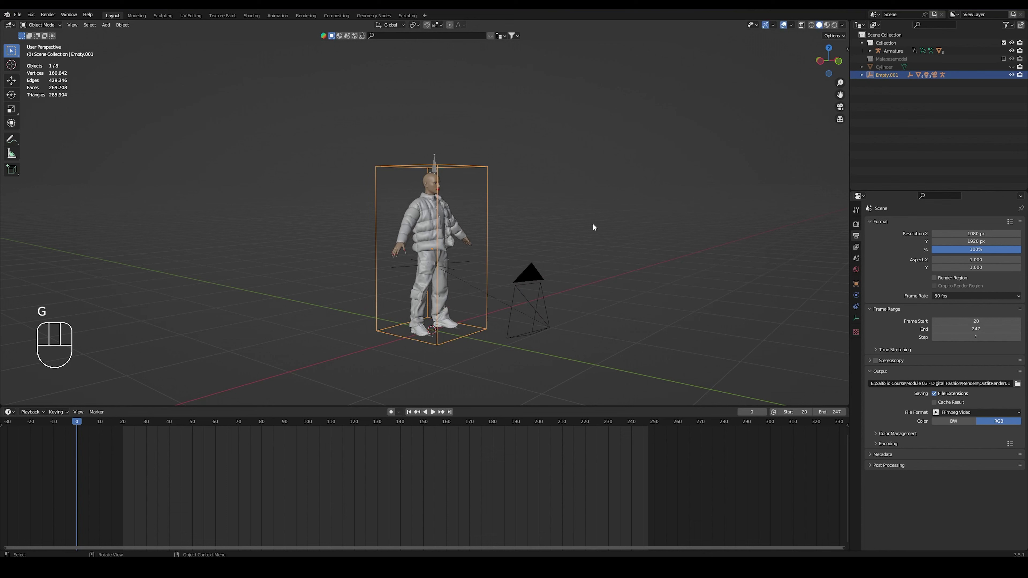
pyautogui.click(579, 241)
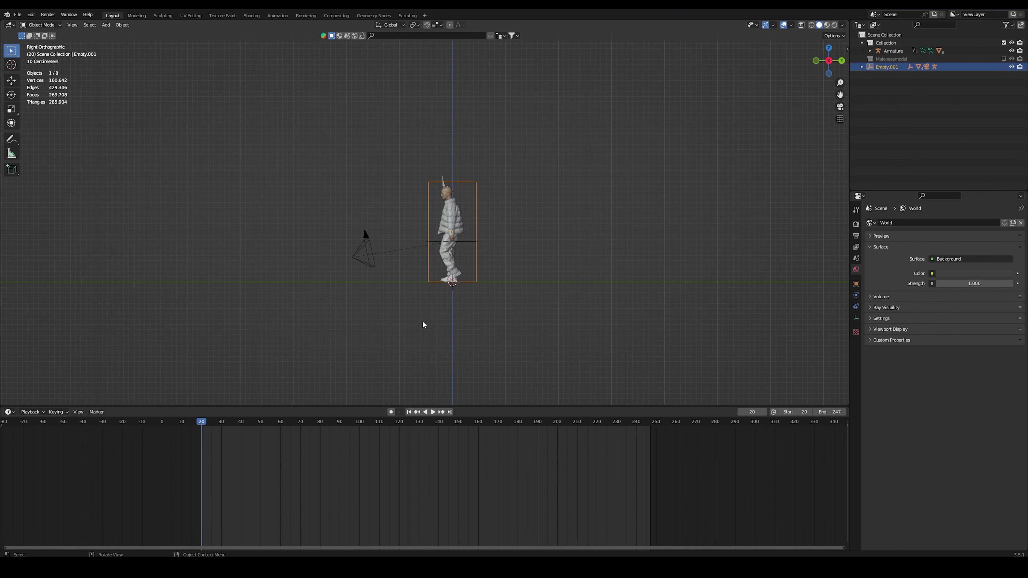
# Animate the cube empty forward along negative Y with location and rotation keyframes at frames 20 and 247, and play it back
pyautogui.press('i')
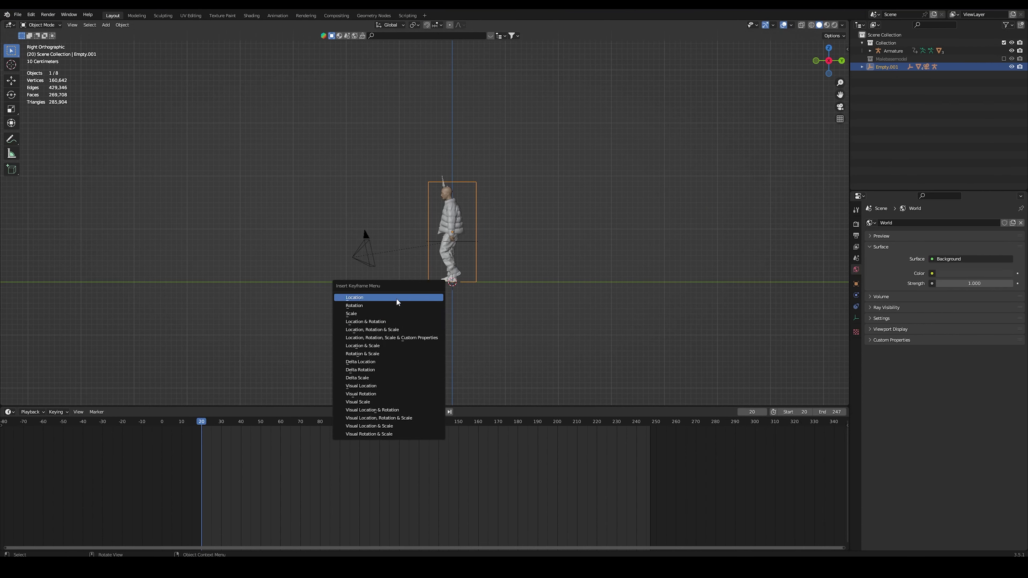
pyautogui.click(395, 322)
pyautogui.scroll(-3, 301, 337)
pyautogui.keyDown('shift'); pyautogui.moveTo(301, 337); pyautogui.dragTo(442, 331, button='middle'); pyautogui.keyUp('shift')
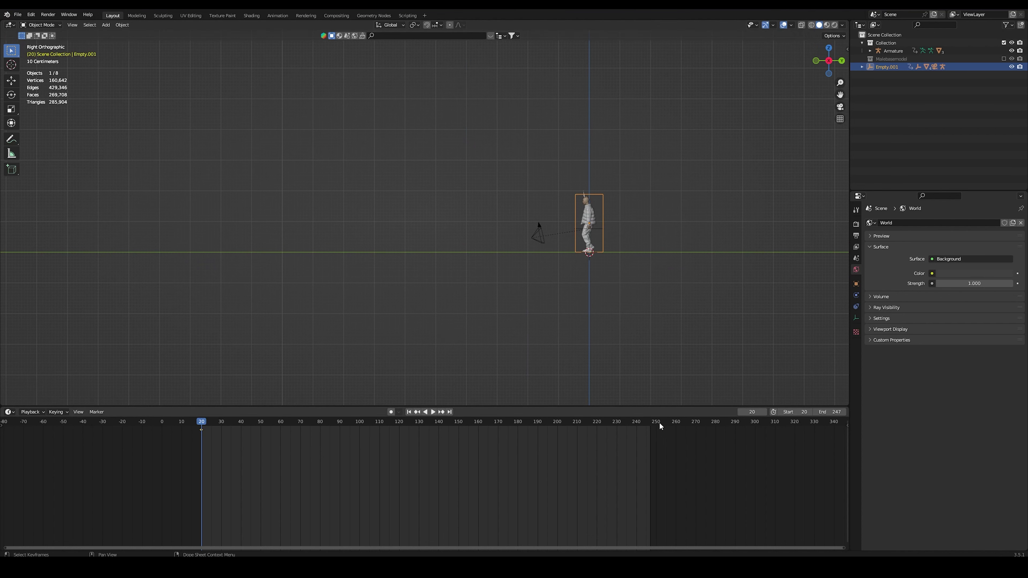
pyautogui.press('g')
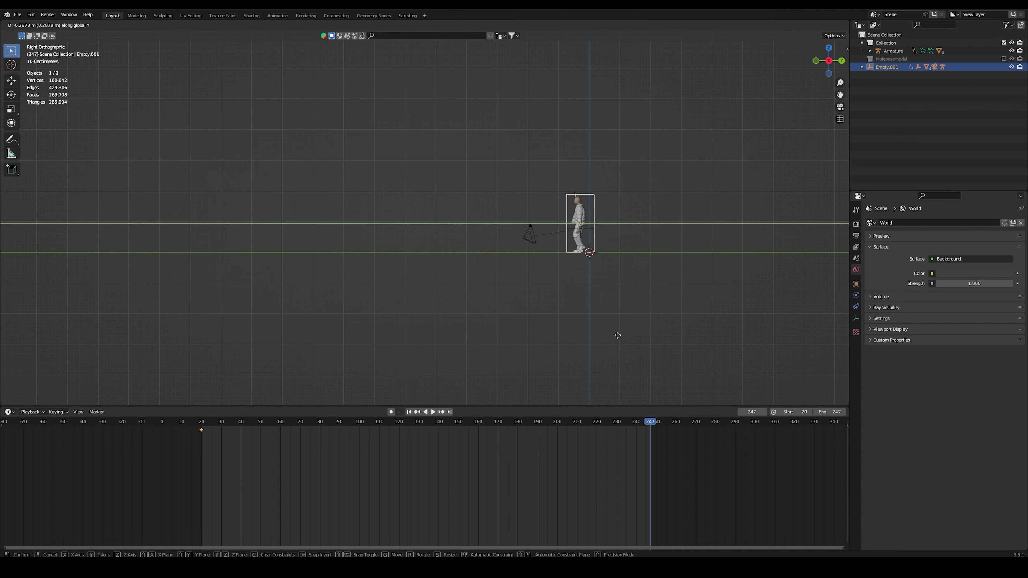
pyautogui.click(351, 337)
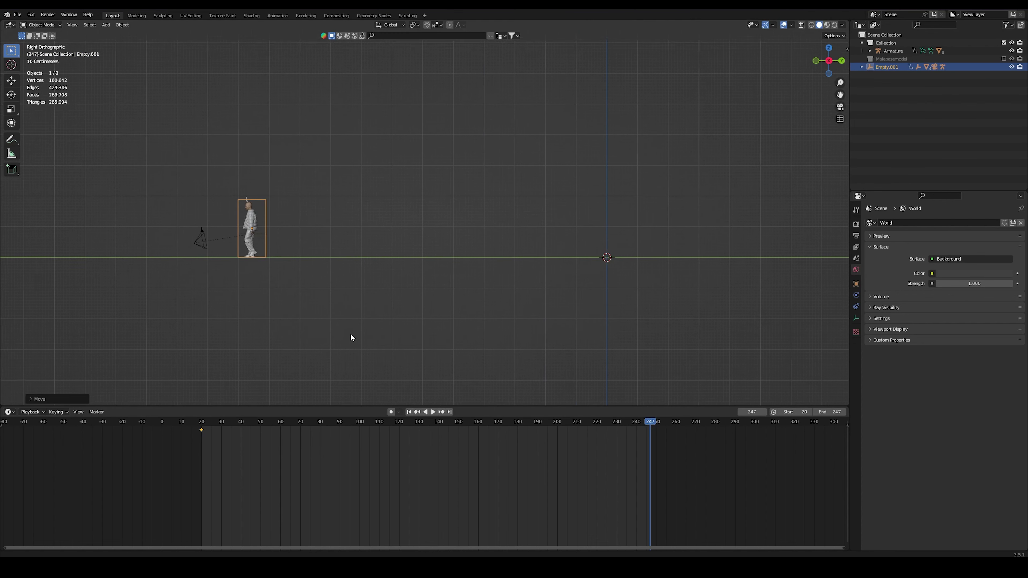
pyautogui.press('i')
pyautogui.click(429, 340)
pyautogui.press('space')
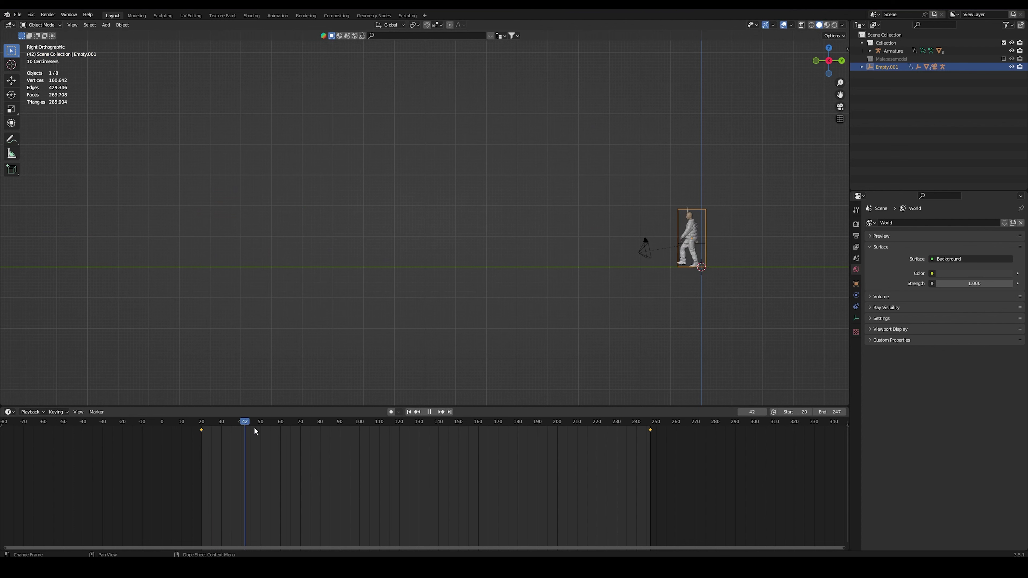
# Stop the playback, set the cube empty's keyframes to Linear interpolation, and scrub through the walk
pyautogui.press('space')
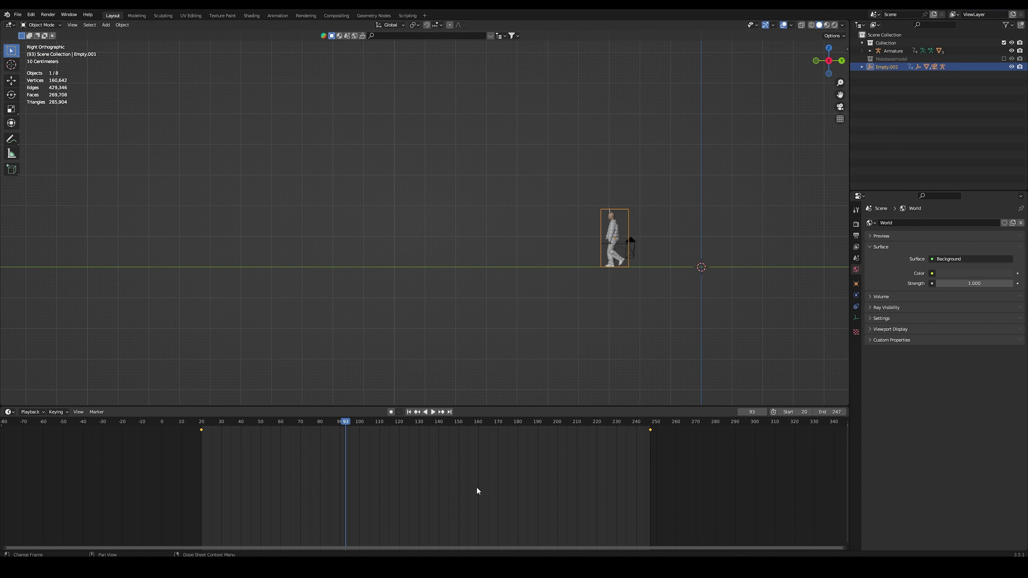
pyautogui.rightClick(301, 462)
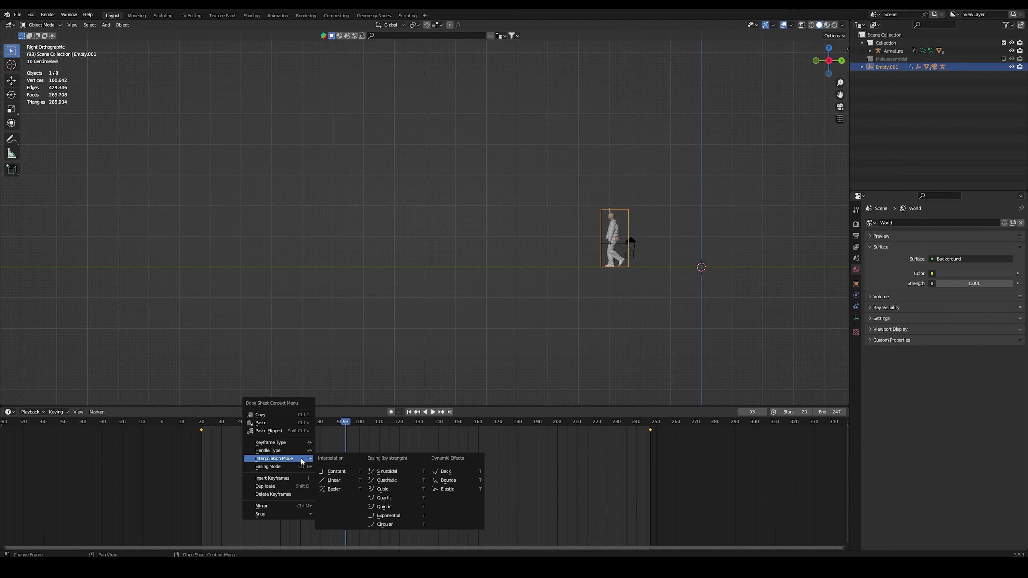
pyautogui.click(348, 485)
pyautogui.moveTo(253, 426); pyautogui.dragTo(508, 472)
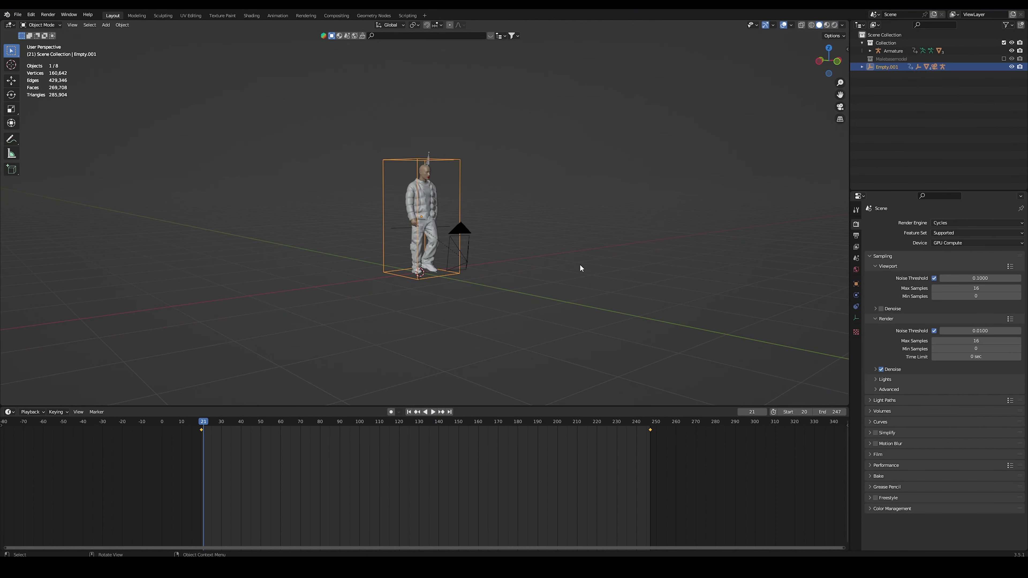
# Add a cylinder mesh and delete its bottom face's geometry in Edit Mode, keeping only the upper disc
pyautogui.click(531, 270)
pyautogui.hotkey('shift', 'a')
pyautogui.moveTo(530, 273)
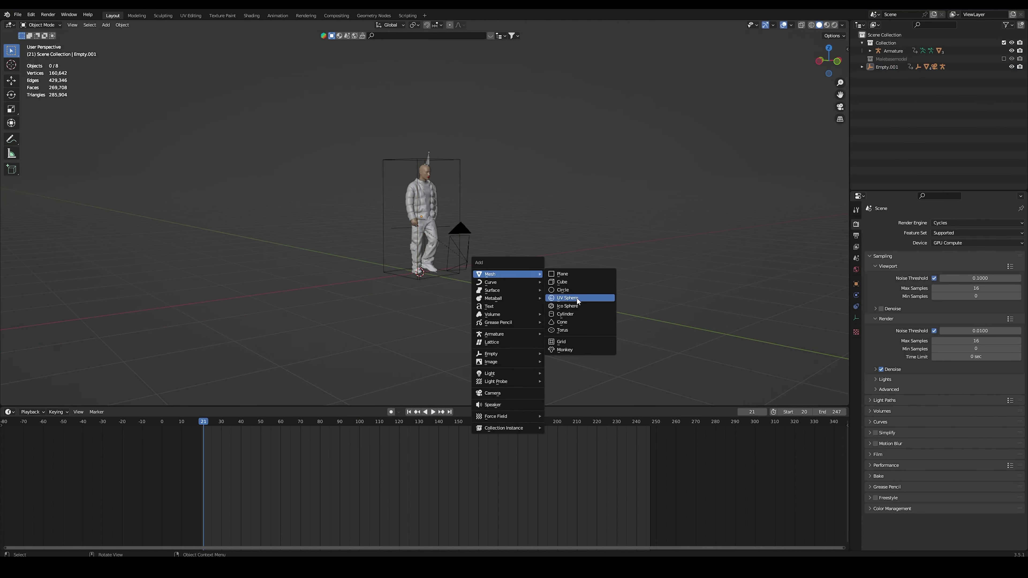
pyautogui.click(571, 314)
pyautogui.press('Tab')
pyautogui.moveTo(510, 315); pyautogui.dragTo(520, 273, button='middle')
pyautogui.click(416, 316)
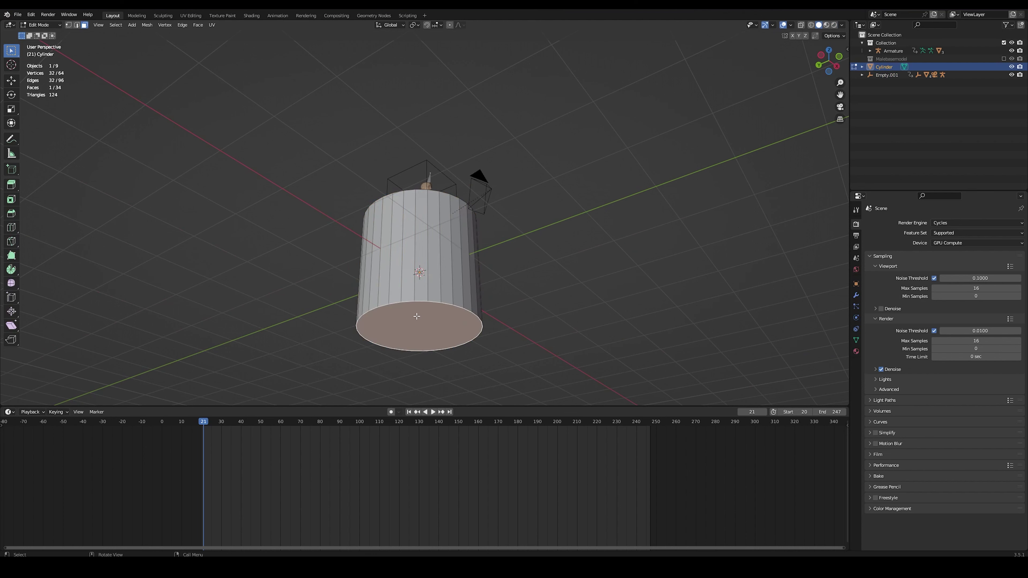
pyautogui.press('x')
pyautogui.click(416, 319)
pyautogui.moveTo(420, 316); pyautogui.dragTo(444, 260, button='middle')
pyautogui.press('Tab')
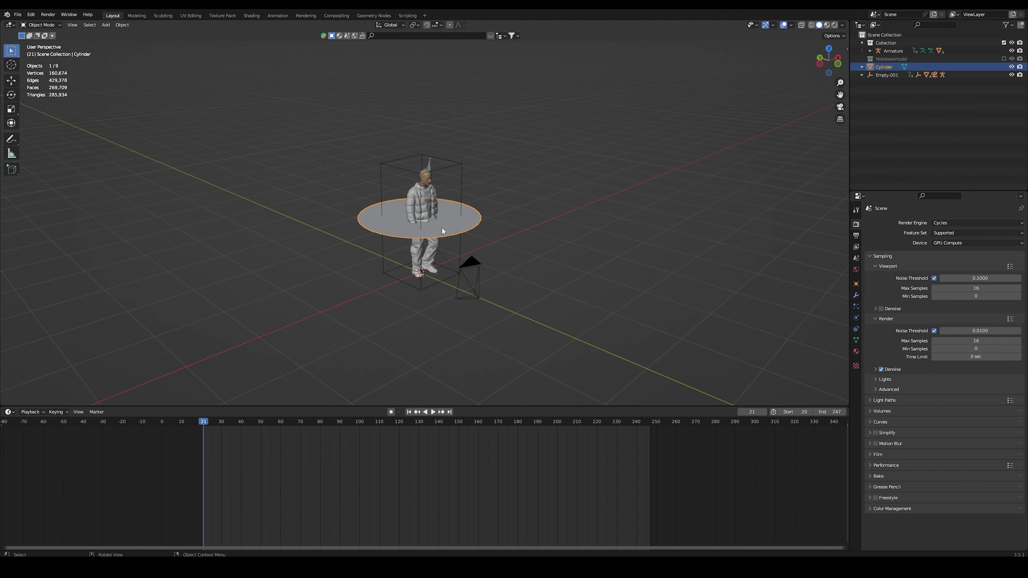
# Set the disc's origin to Center of Mass (Surface) and lower it along Z by about 0.98 m to the avatar's feet
pyautogui.click(121, 25)
pyautogui.moveTo(153, 42)
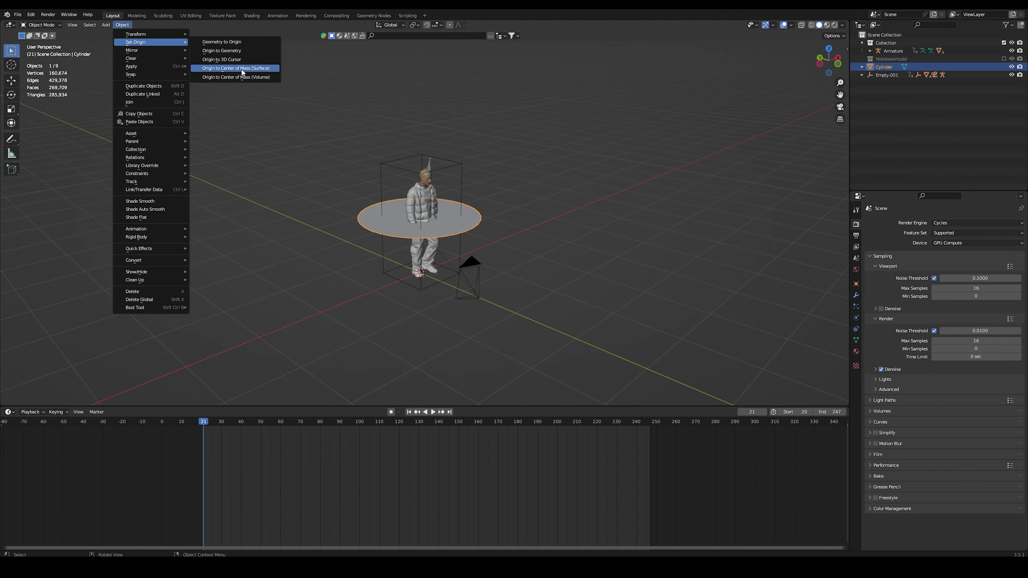
pyautogui.click(243, 68)
pyautogui.press('KP_3')
pyautogui.press('g')
pyautogui.press('z')
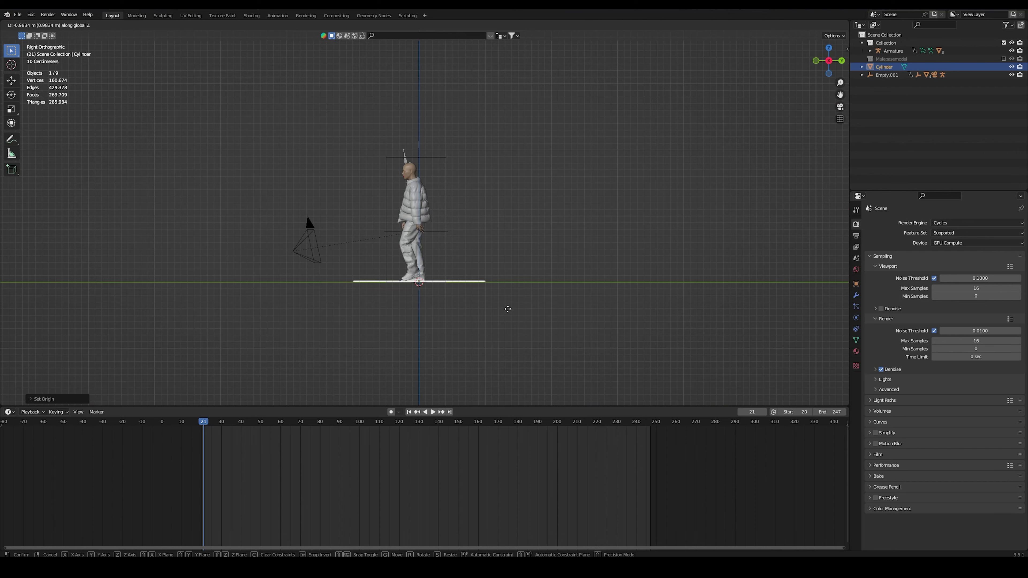
pyautogui.click(507, 309)
# Scale the disc up about 27 times to form a wide ground surface around the avatar
pyautogui.moveTo(509, 312); pyautogui.dragTo(619, 344, button='middle')
pyautogui.press('s')
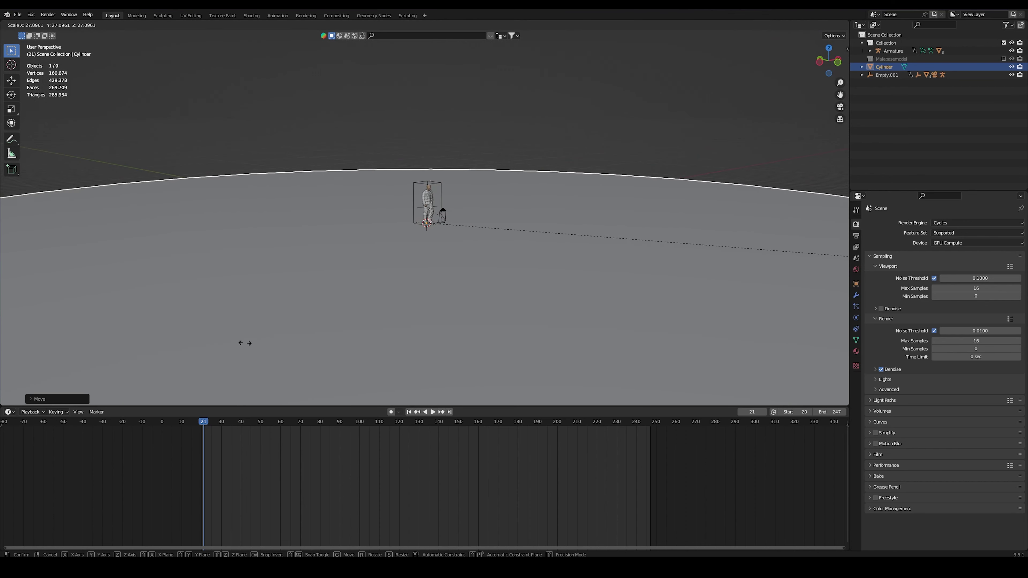
pyautogui.click(524, 276)
# Add an area light and raise it along Z by about 2.1 m, above the avatar's head
pyautogui.scroll(5, 533, 243)
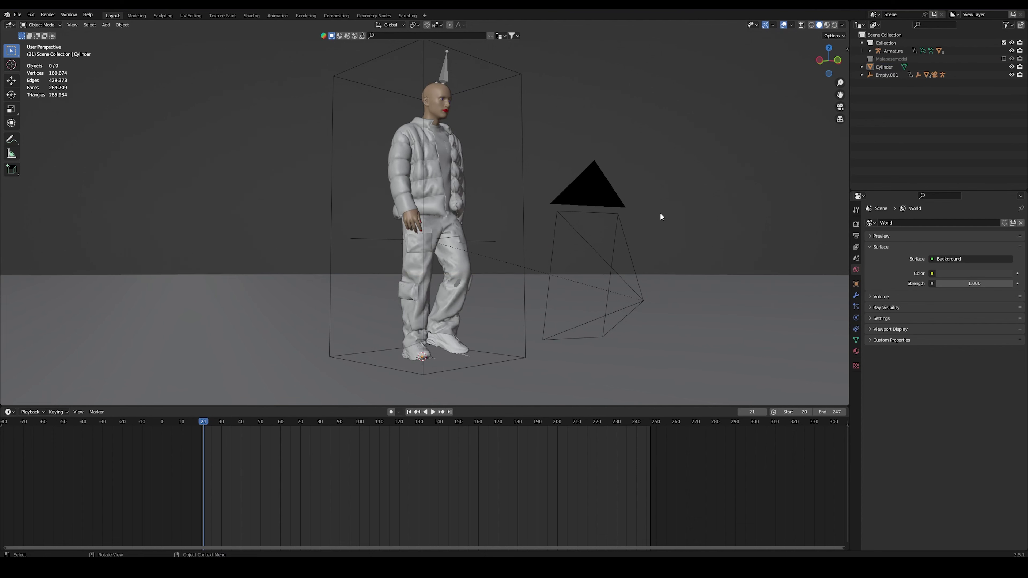
pyautogui.scroll(-3, 619, 230)
pyautogui.hotkey('shift', 'a')
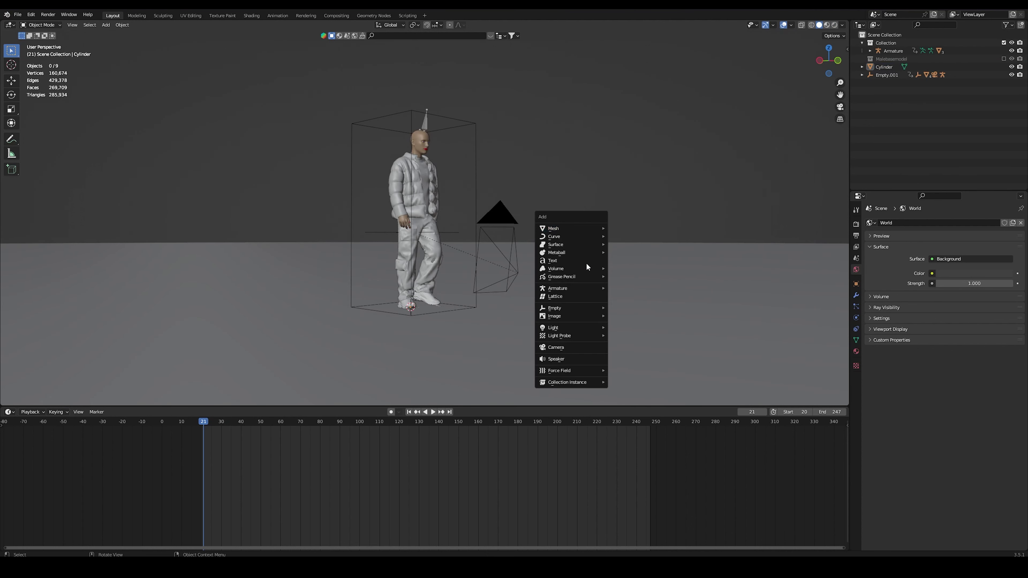
pyautogui.moveTo(571, 328)
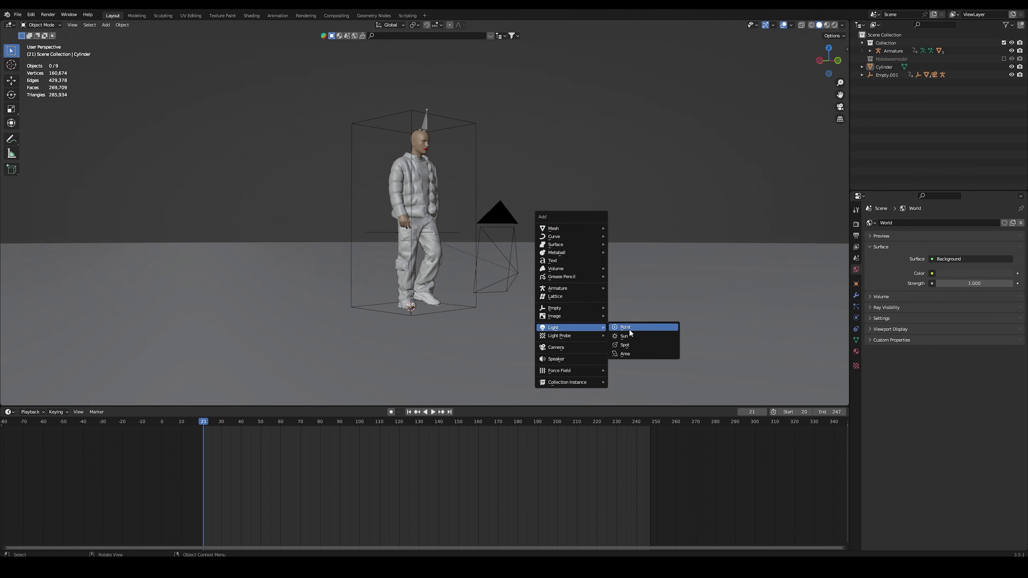
pyautogui.click(629, 354)
pyautogui.press('g')
pyautogui.press('z')
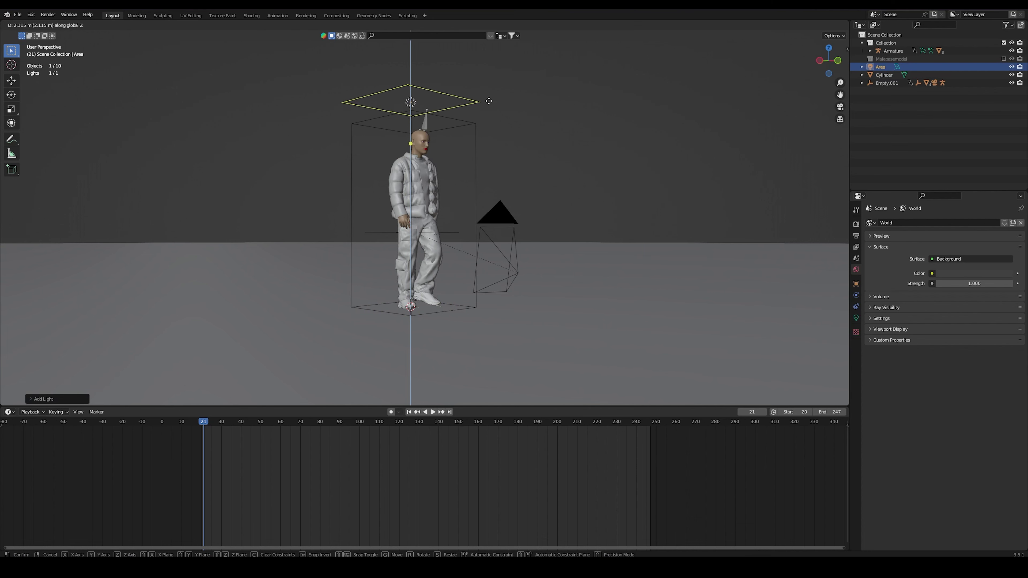
pyautogui.click(488, 101)
# Look through the camera in rendered shading and set the area light's power to 30 W
pyautogui.press('KP_0')
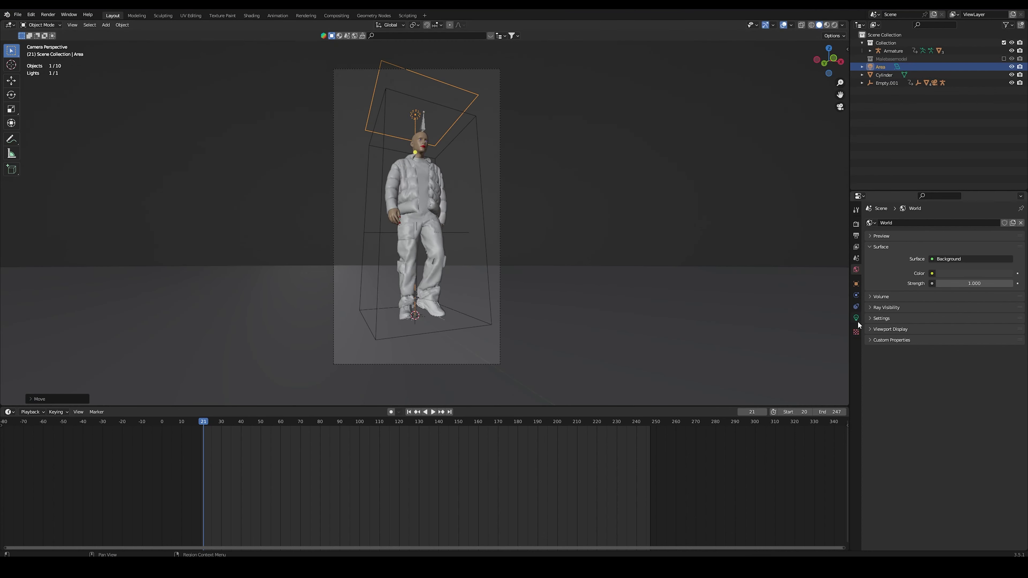
pyautogui.click(856, 318)
pyautogui.click(972, 279)
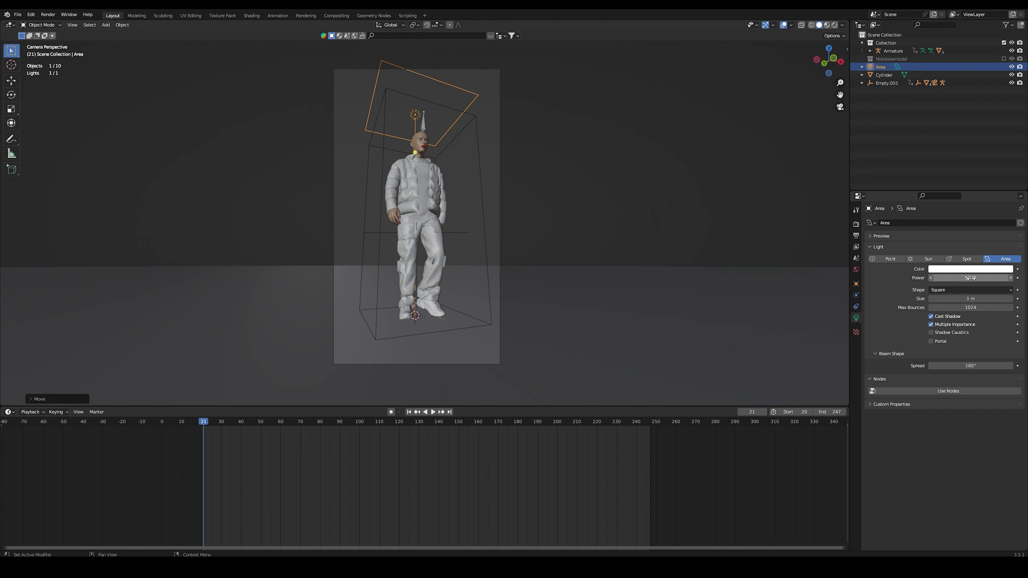
pyautogui.click(835, 25)
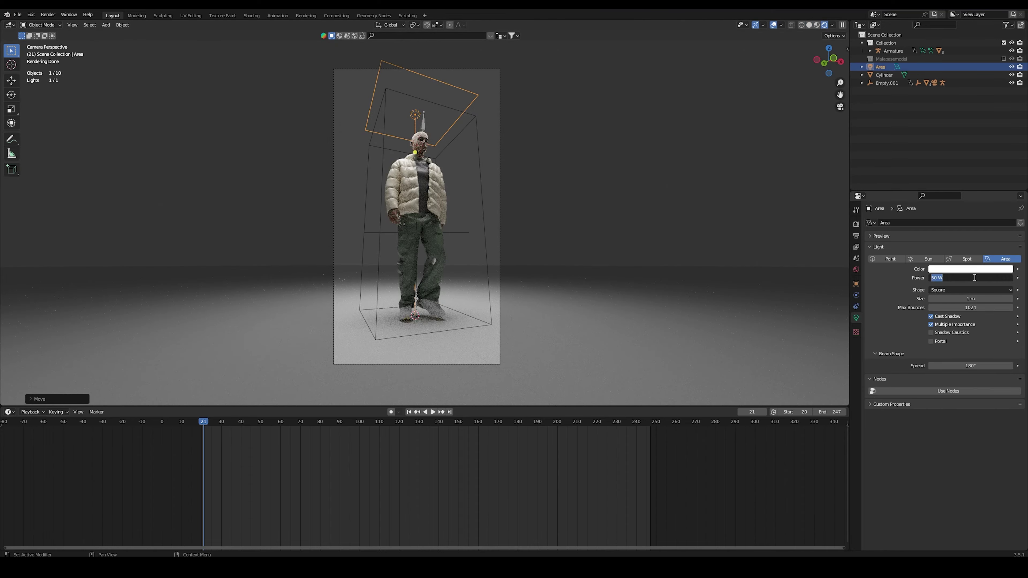
pyautogui.write('30')
pyautogui.press('Return')
# Adjust the area light's height along Z and its position along Y so that it hangs centred above the avatar
pyautogui.press('g')
pyautogui.press('z')
pyautogui.click(600, 202)
pyautogui.moveTo(600, 203); pyautogui.dragTo(573, 230, button='middle')
pyautogui.scroll(-5, 572, 229)
pyautogui.press('KP_7')
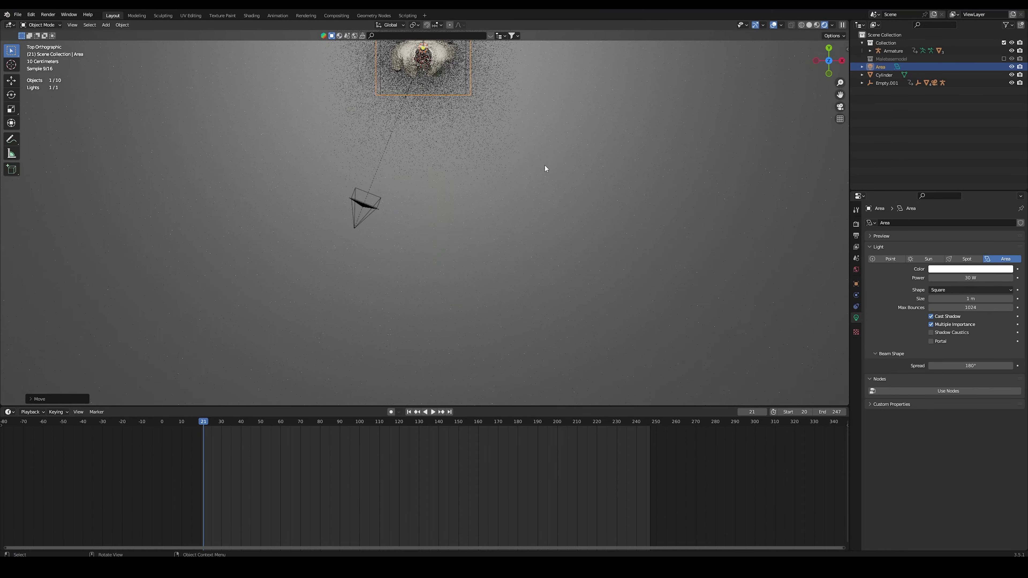
pyautogui.keyDown('shift'); pyautogui.moveTo(499, 95); pyautogui.dragTo(500, 208, button='middle'); pyautogui.keyUp('shift')
pyautogui.press('g')
pyautogui.press('y')
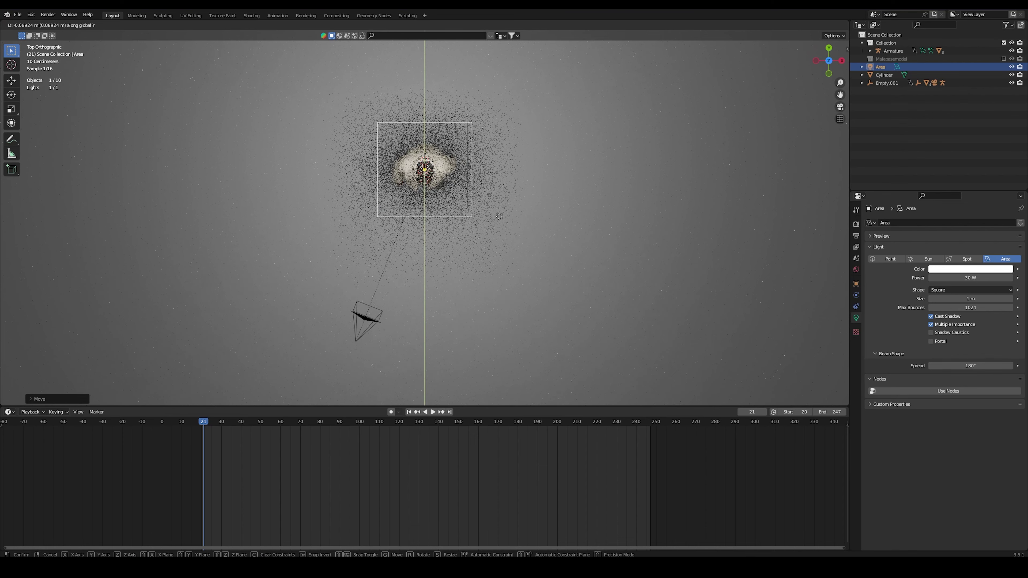
pyautogui.press('KP_3')
pyautogui.press('z')
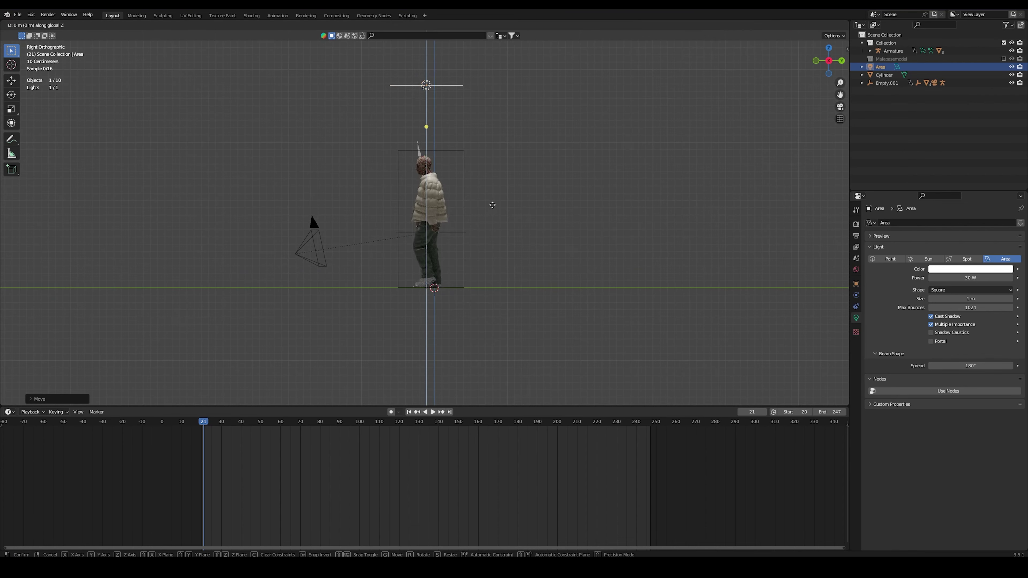
pyautogui.click(496, 210)
# Duplicate the area light in right view, then move and rotate the copy to shine diagonally down at the avatar from the front
pyautogui.hotkey('shift', 'd')
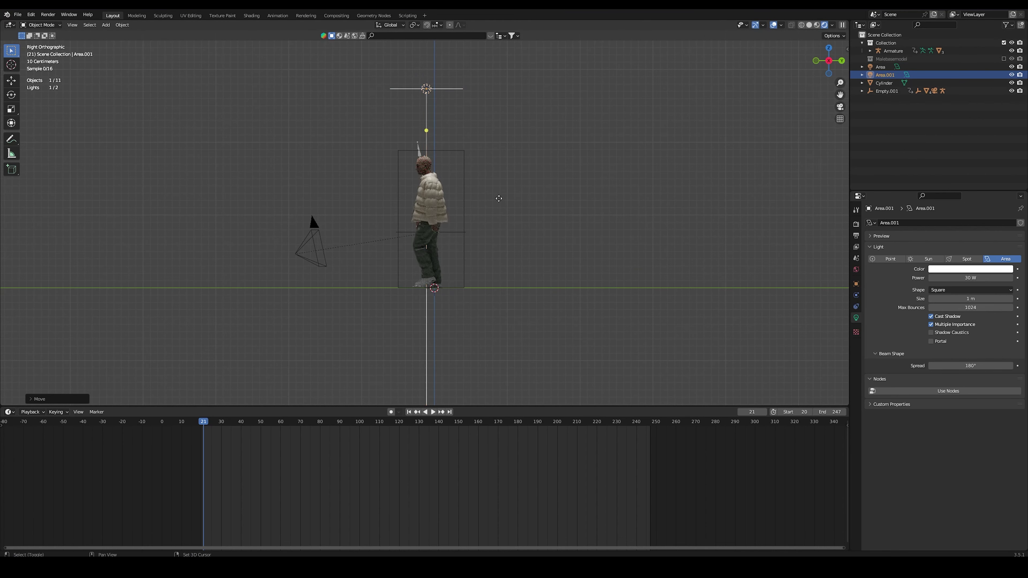
pyautogui.click(446, 236)
pyautogui.press('r')
pyautogui.click(471, 108)
pyautogui.press('g')
pyautogui.click(466, 142)
pyautogui.press('g')
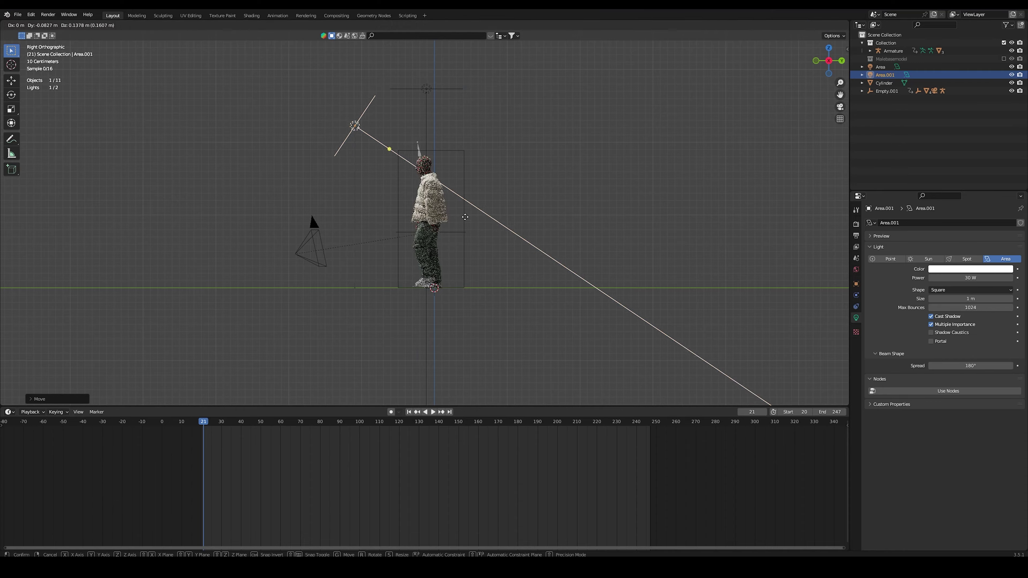
pyautogui.click(461, 133)
# Rotate the front light in top view so that it aims at the avatar diagonally from the camera side
pyautogui.press('KP_7')
pyautogui.scroll(-3, 462, 172)
pyautogui.keyDown('shift'); pyautogui.moveTo(437, 142); pyautogui.dragTo(501, 233); pyautogui.keyUp('shift')
pyautogui.scroll(2, 506, 253)
pyautogui.press('r')
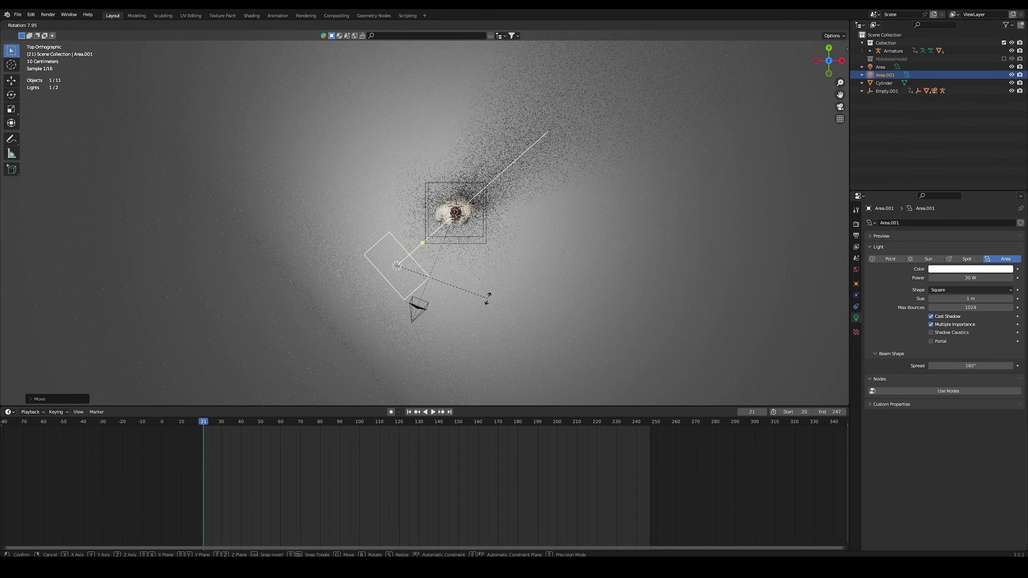
pyautogui.click(488, 298)
# Duplicate the front light in top view, then rotate and move the copy behind the avatar as a back light
pyautogui.keyDown('shift'); pyautogui.moveTo(486, 298); pyautogui.dragTo(454, 236, button='middle'); pyautogui.keyUp('shift')
pyautogui.scroll(-1, 454, 236)
pyautogui.hotkey('shift', 'd')
pyautogui.click(429, 183)
pyautogui.press('r')
pyautogui.click(411, 101)
pyautogui.press('g')
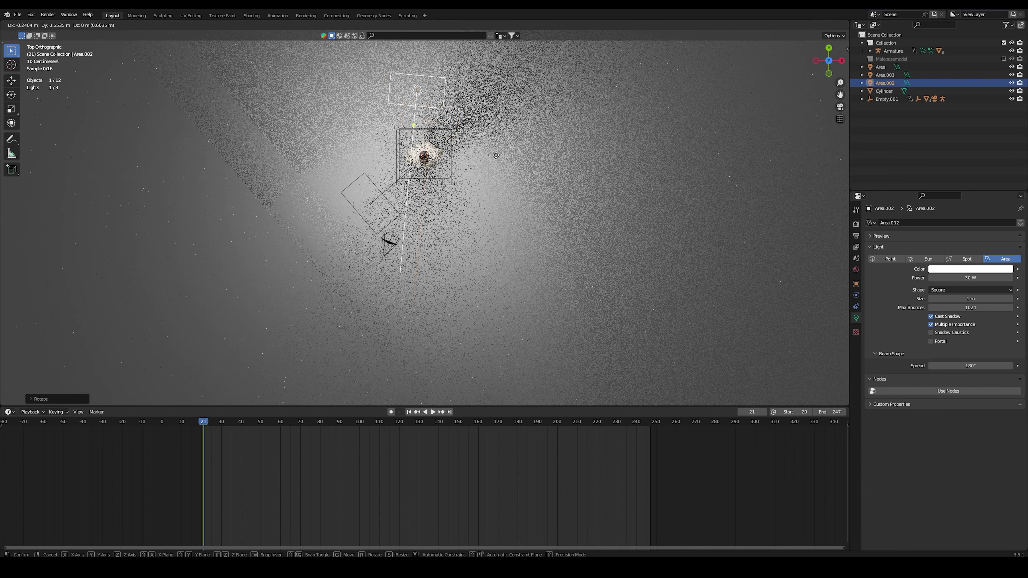
pyautogui.click(497, 155)
# Fine-tune the back light's rotation and position so that it points straight at the avatar along Y
pyautogui.press('r')
pyautogui.click(529, 140)
pyautogui.press('g')
pyautogui.click(540, 141)
pyautogui.press('g')
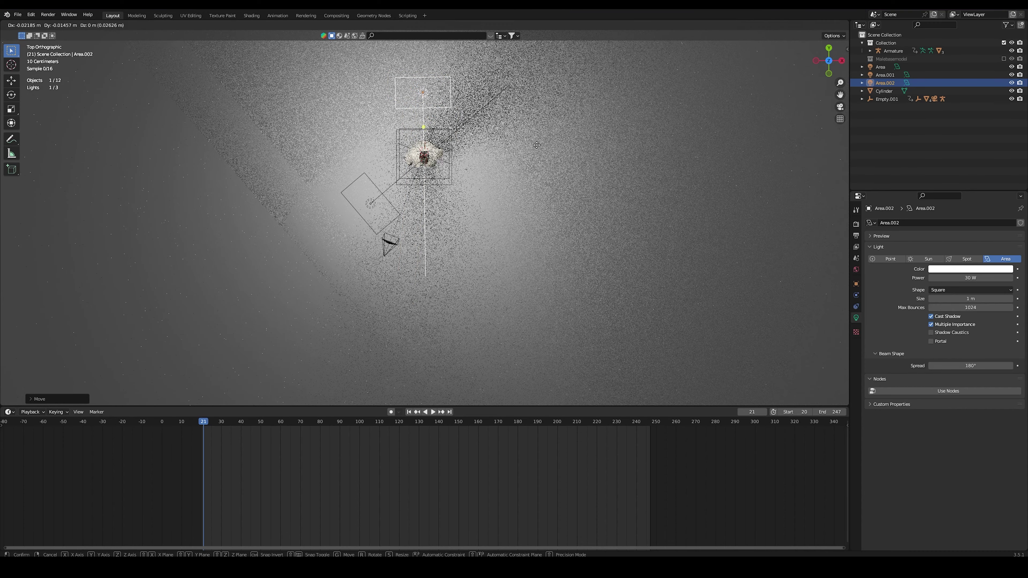
pyautogui.click(533, 147)
# Check the three-light setup through the camera and save the file
pyautogui.press('KP_0')
pyautogui.click(559, 157)
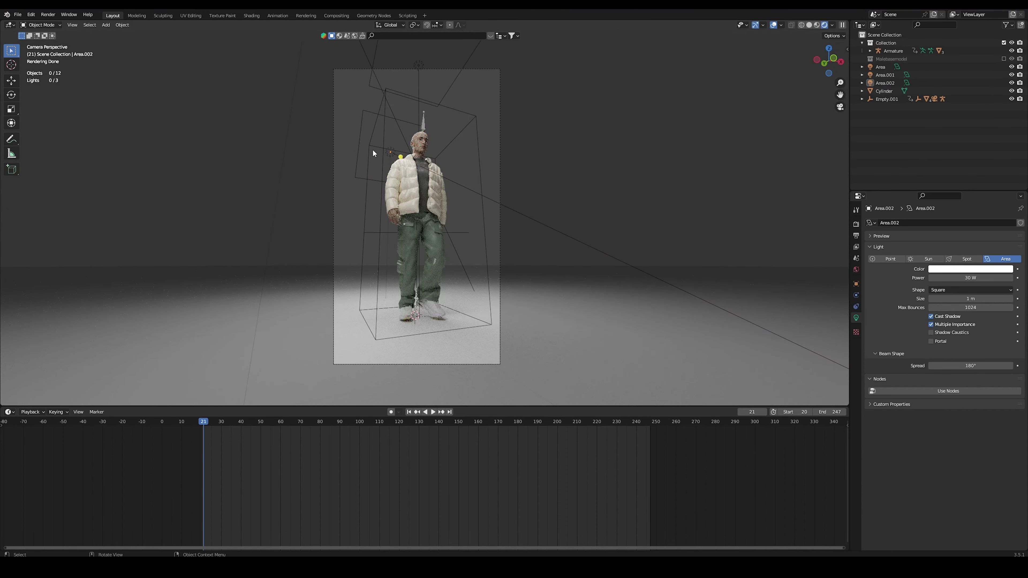
pyautogui.hotkey('ctrl', 's')
# Parent the three area lights to the cube empty with Object (Keep Transform)
pyautogui.press('KP_0')
pyautogui.click(347, 159)
pyautogui.keyDown('shift'); pyautogui.click(443, 109); pyautogui.keyUp('shift')
pyautogui.keyDown('shift'); pyautogui.click(500, 155); pyautogui.keyUp('shift')
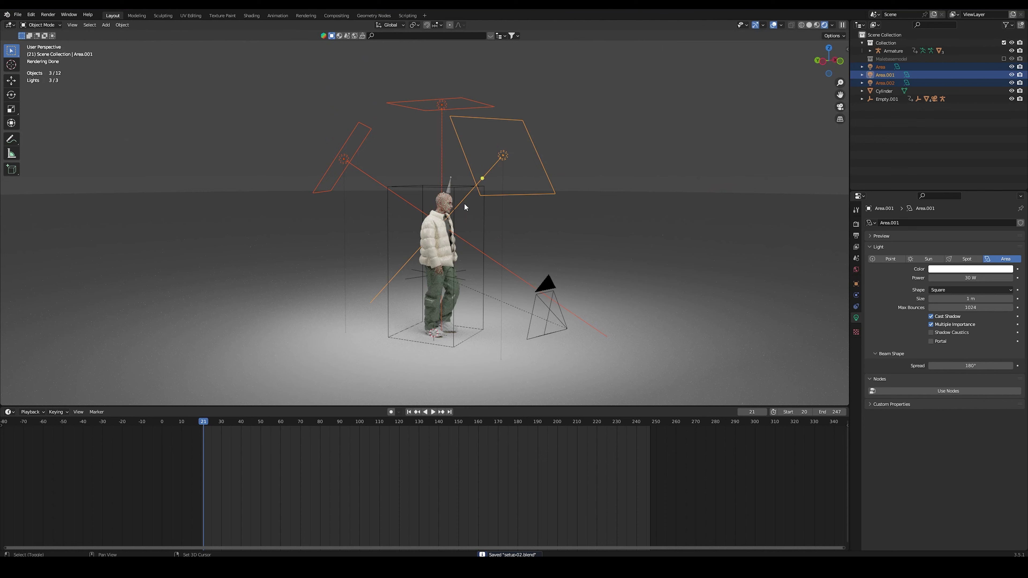
pyautogui.keyDown('shift'); pyautogui.click(409, 185); pyautogui.keyUp('shift')
pyautogui.hotkey('ctrl', 'p')
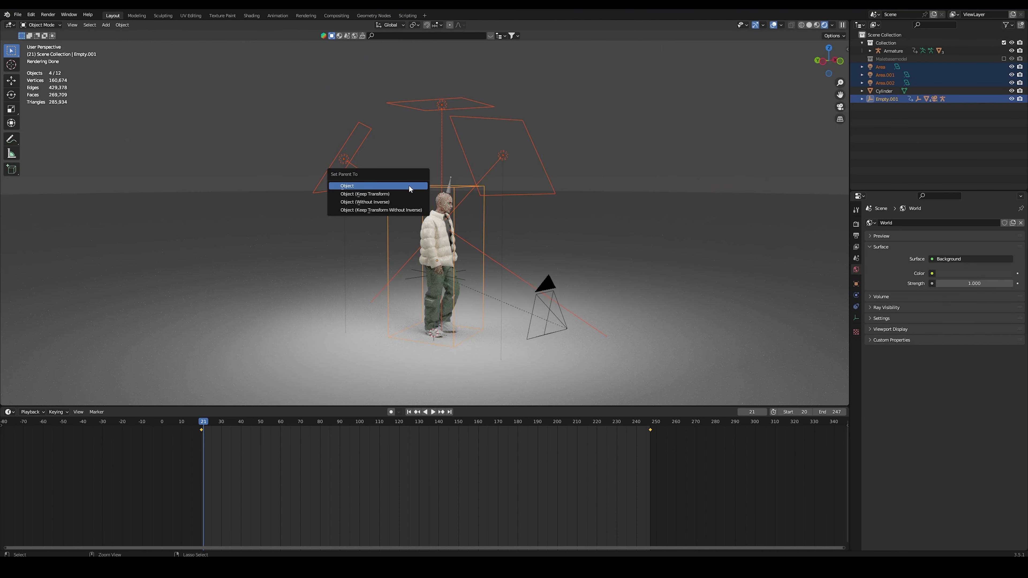
pyautogui.click(396, 194)
pyautogui.click(564, 164)
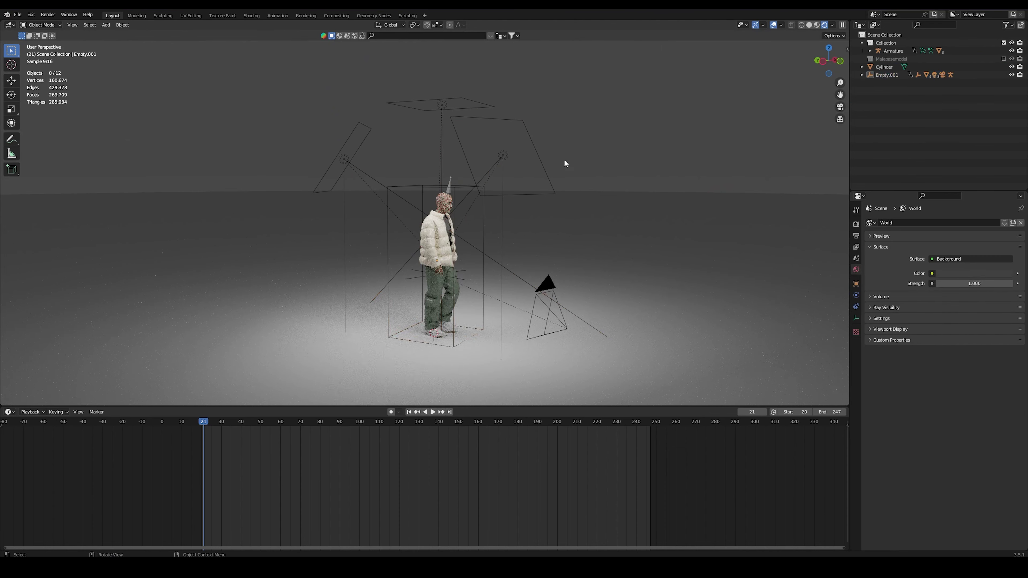
# Play the animation through the camera to check the lights on the walking avatar, and save the file
pyautogui.press('KP_0')
pyautogui.press('space')
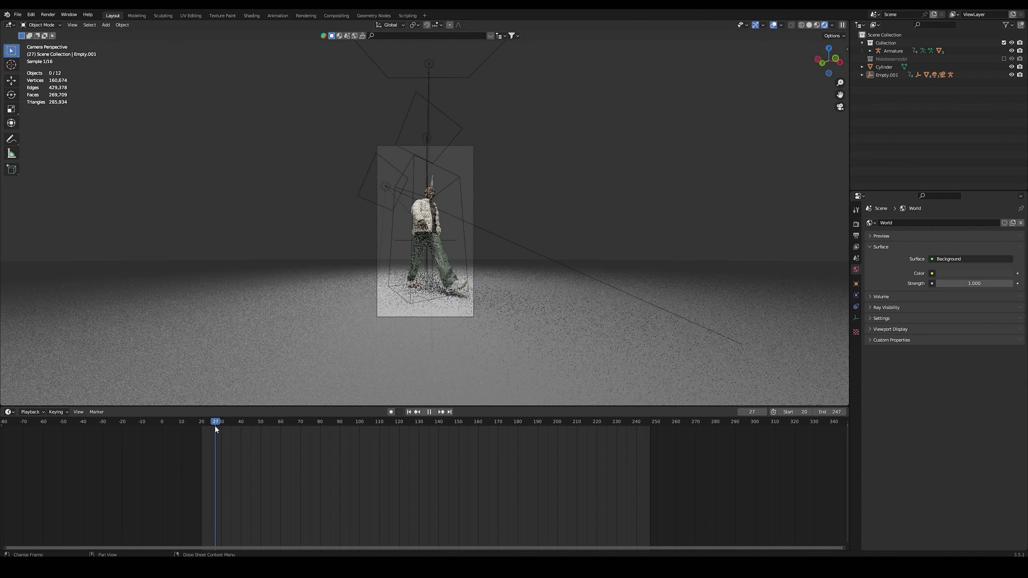
pyautogui.scroll(2, 531, 249)
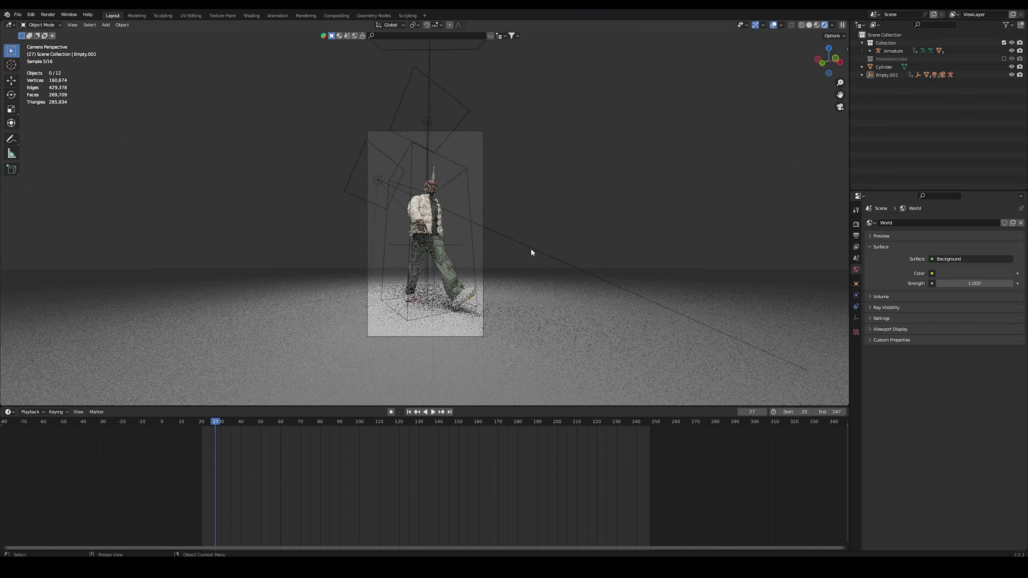
pyautogui.hotkey('ctrl', 's')
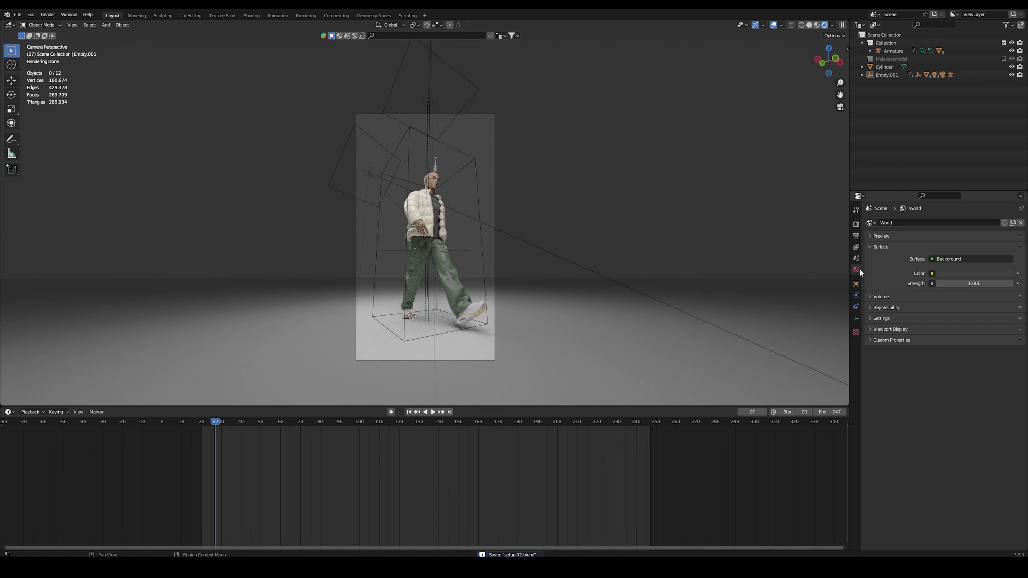
# Use a Sky Texture as the world background colour, set its strength to 0.180, and save the file
pyautogui.click(932, 273)
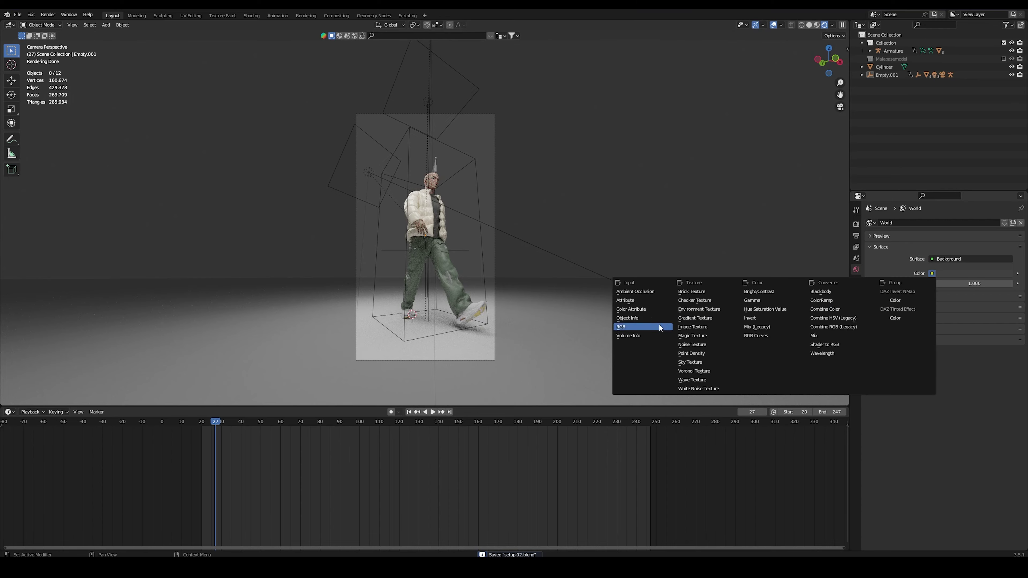
pyautogui.click(715, 362)
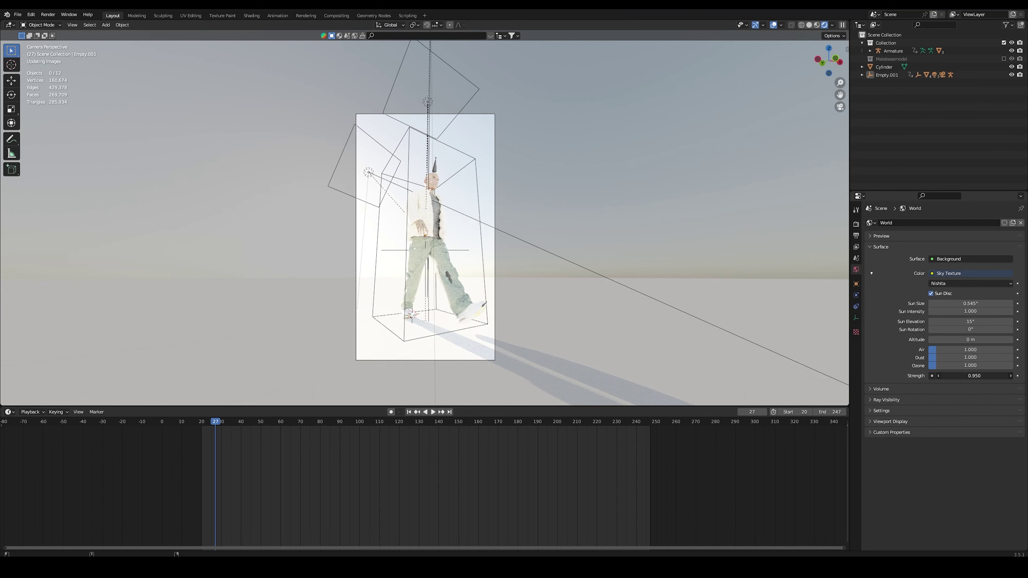
pyautogui.moveTo(971, 376); pyautogui.dragTo(940, 376)
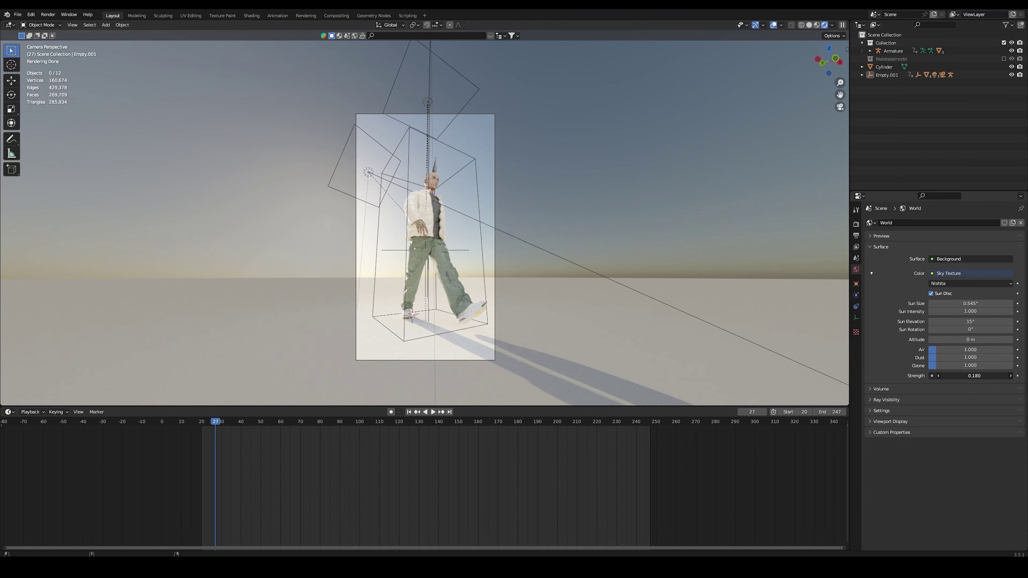
pyautogui.scroll(2, 665, 263)
pyautogui.hotkey('ctrl', 's')
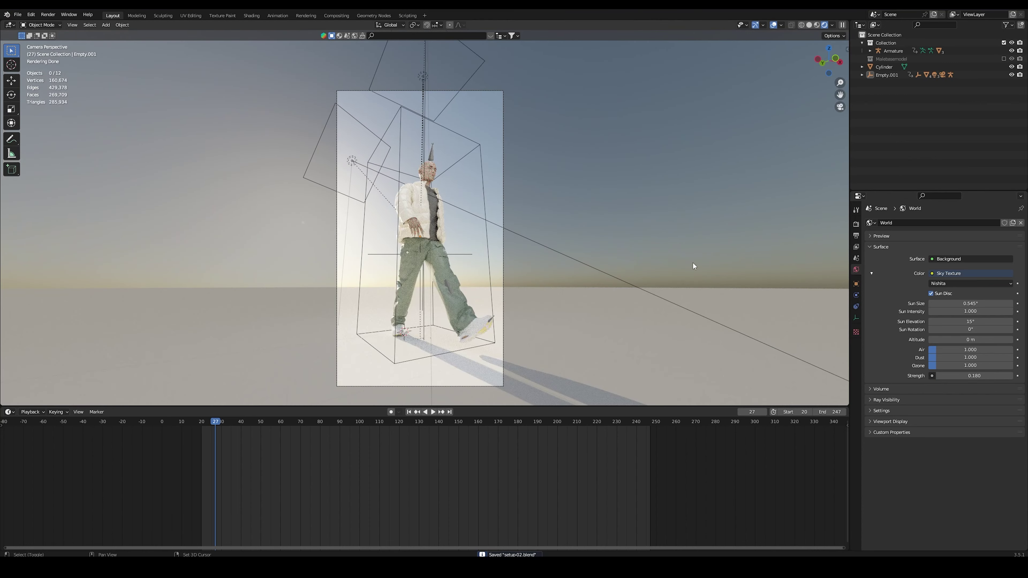
# Lower the sky background strength to 0.130
pyautogui.scroll(-1, 693, 263)
pyautogui.keyDown('shift'); pyautogui.moveTo(693, 263); pyautogui.dragTo(699, 261, button='middle'); pyautogui.keyUp('shift')
pyautogui.moveTo(971, 376); pyautogui.dragTo(965, 376)
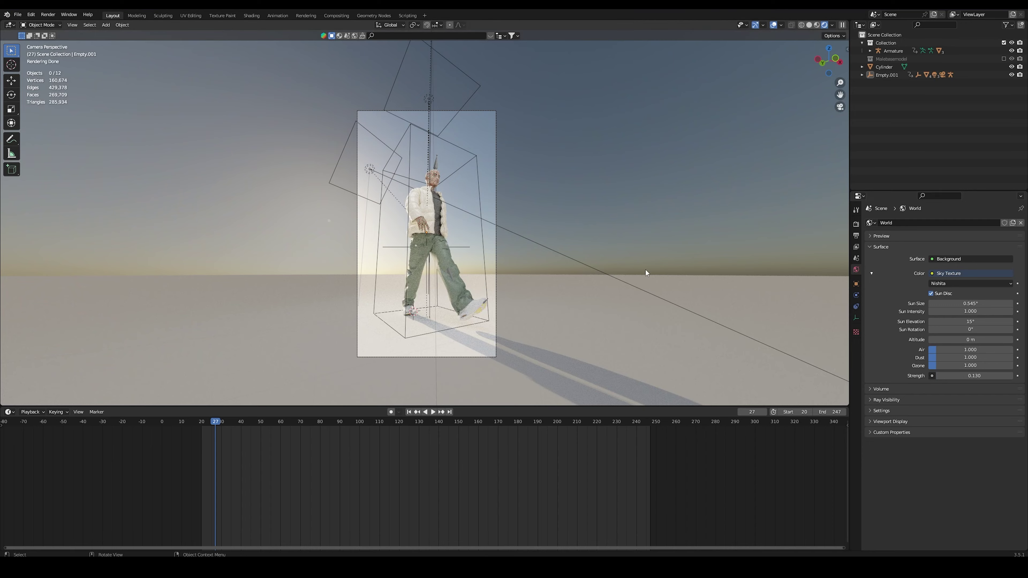
# Make the ground cylinder's material mirror-like with Metallic 1.000 and Roughness 0.000
pyautogui.click(626, 313)
pyautogui.click(902, 257)
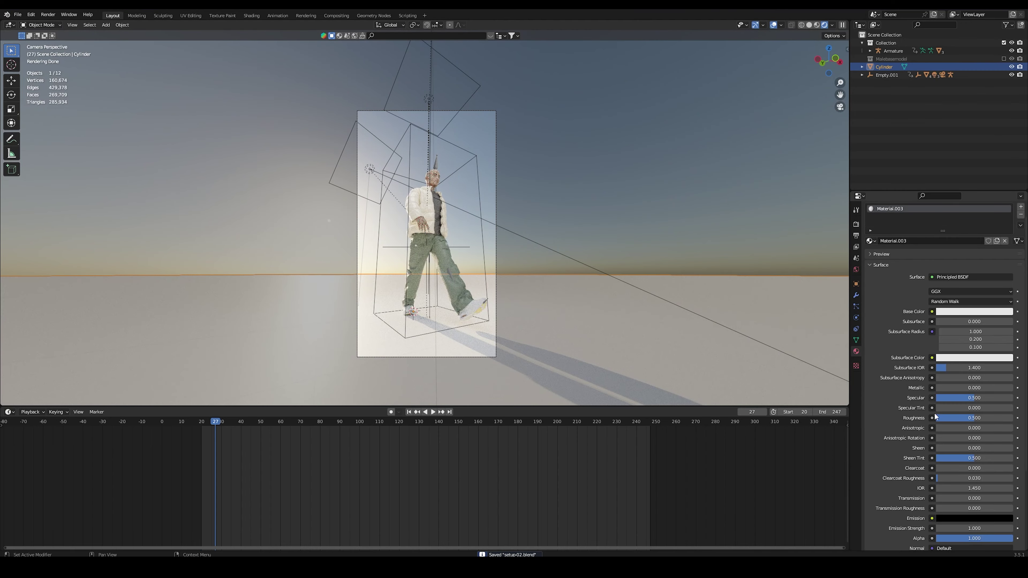
pyautogui.moveTo(943, 419); pyautogui.dragTo(979, 387)
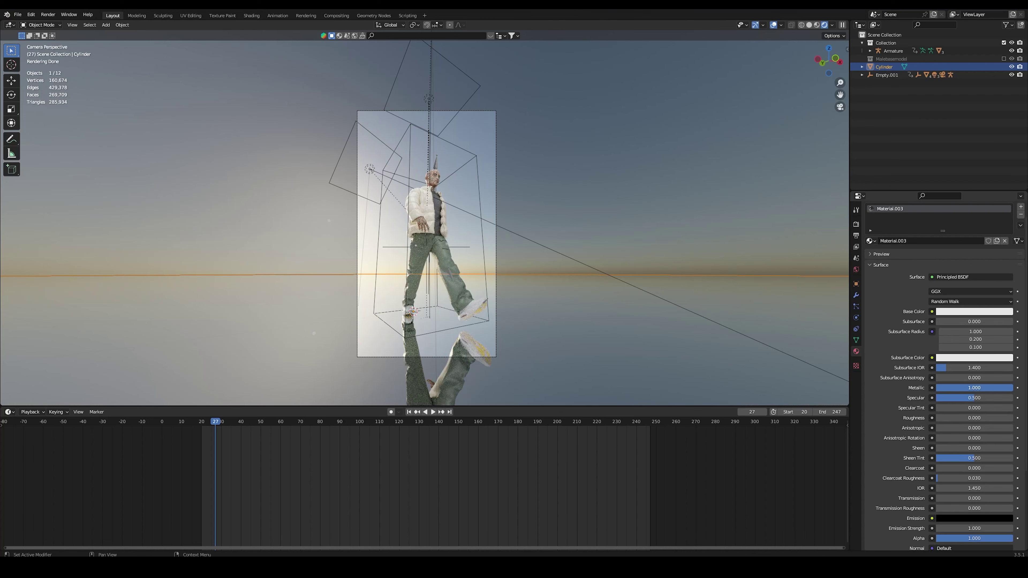
# Scale up the ground cylinder slightly to extend the reflective floor, and deselect it
pyautogui.click(590, 257)
pyautogui.click(688, 285)
pyautogui.press('s')
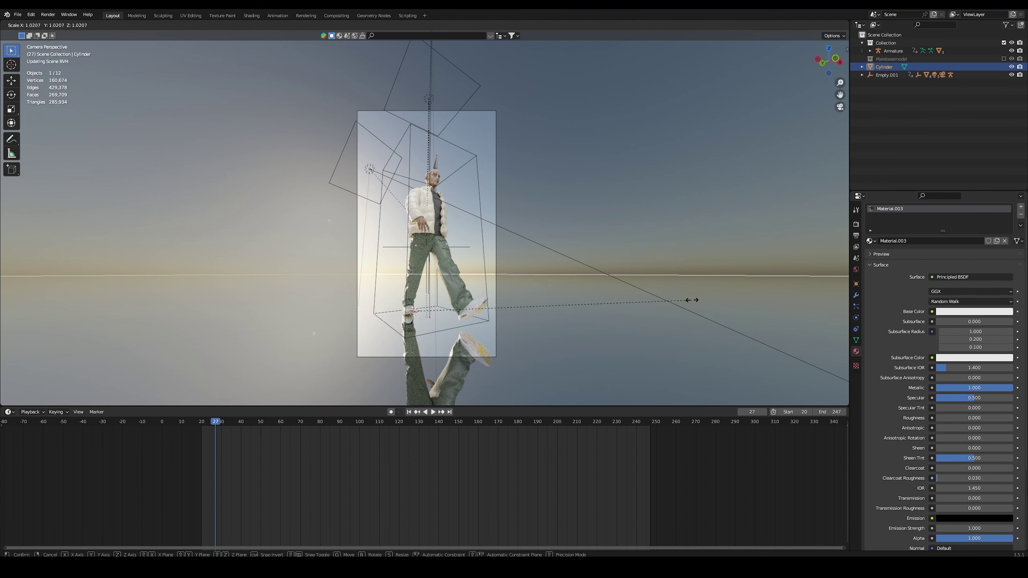
pyautogui.click(741, 295)
pyautogui.click(682, 253)
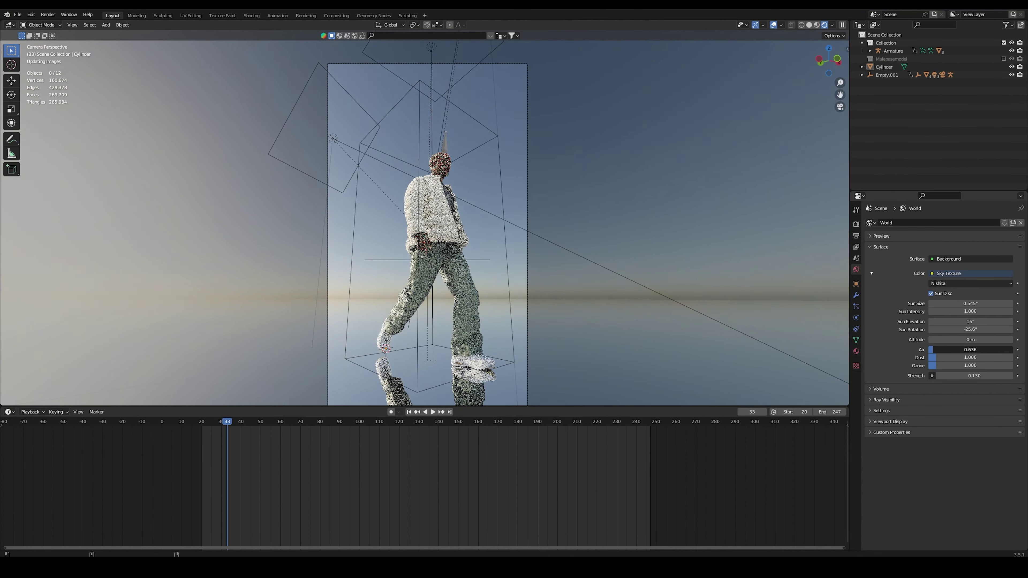
# Set the sky texture's Air to 0.380 and Dust to 0.000, and save the file
pyautogui.moveTo(967, 350); pyautogui.dragTo(931, 357)
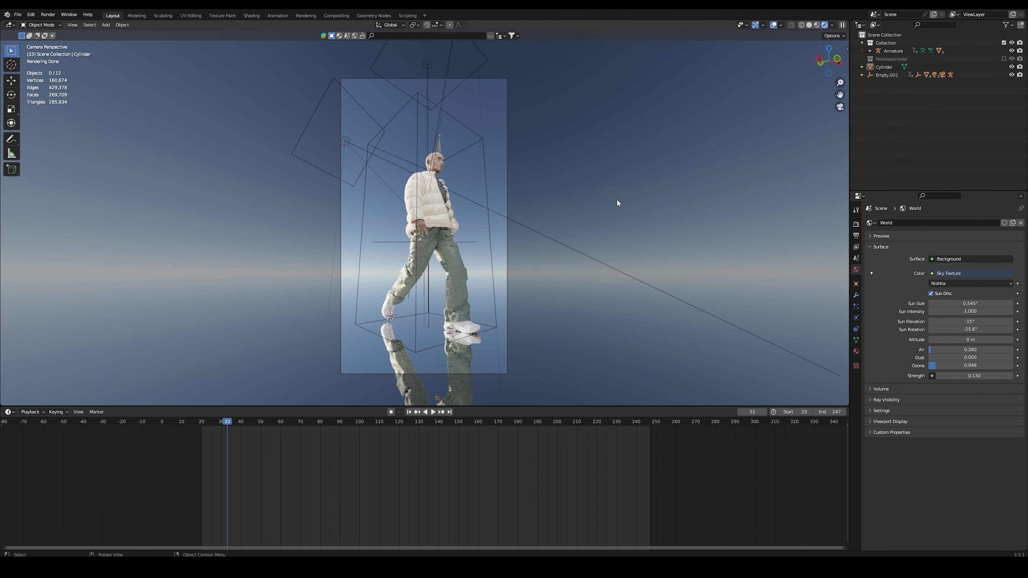
pyautogui.scroll(1, 617, 200)
pyautogui.hotkey('ctrl', 's')
# Check the sampling and motion blur settings, and set the render output to OutfitRender01 in the Renders folder
pyautogui.click(855, 223)
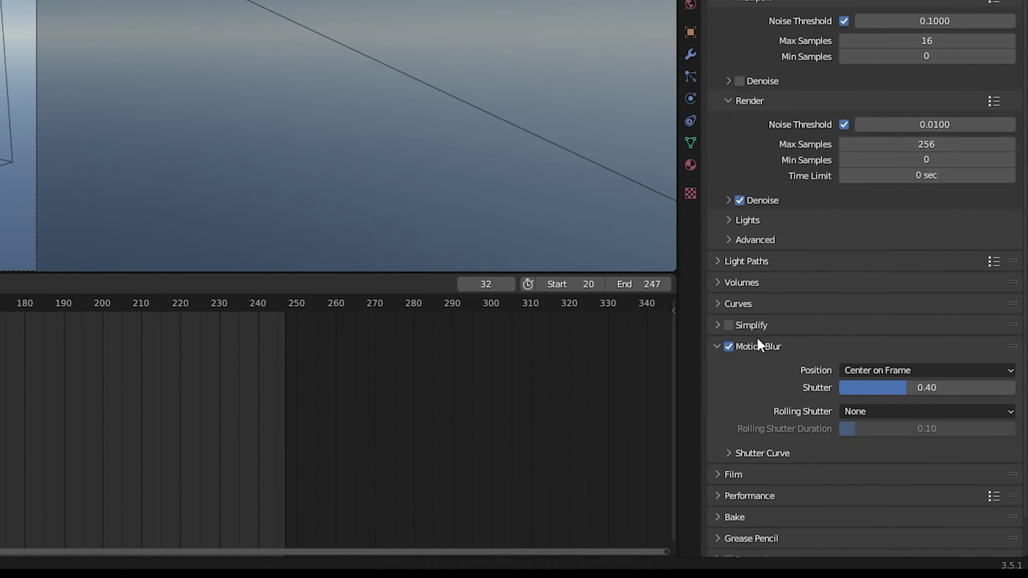
pyautogui.click(855, 235)
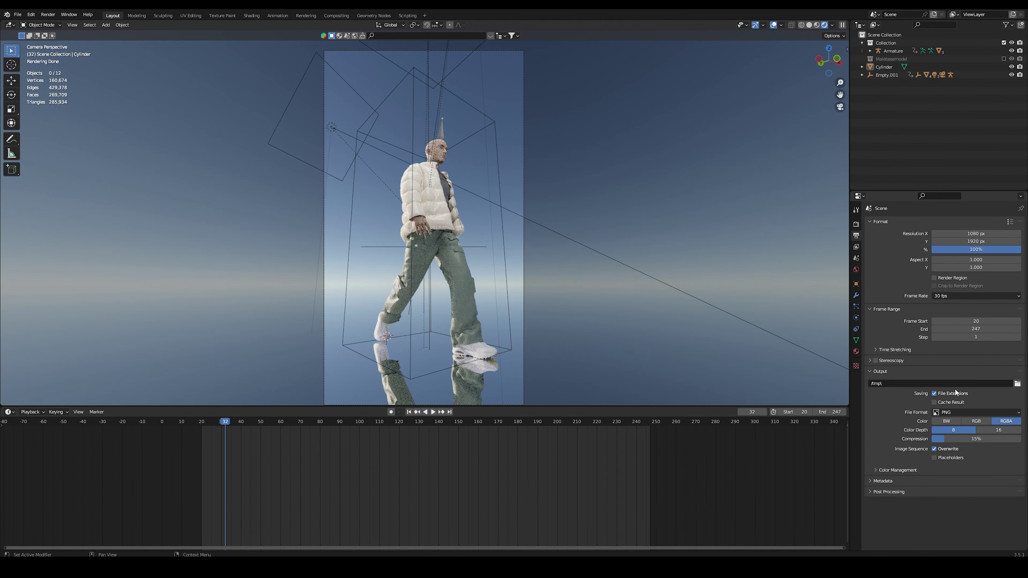
pyautogui.click(1020, 384)
pyautogui.write('tfitRen')
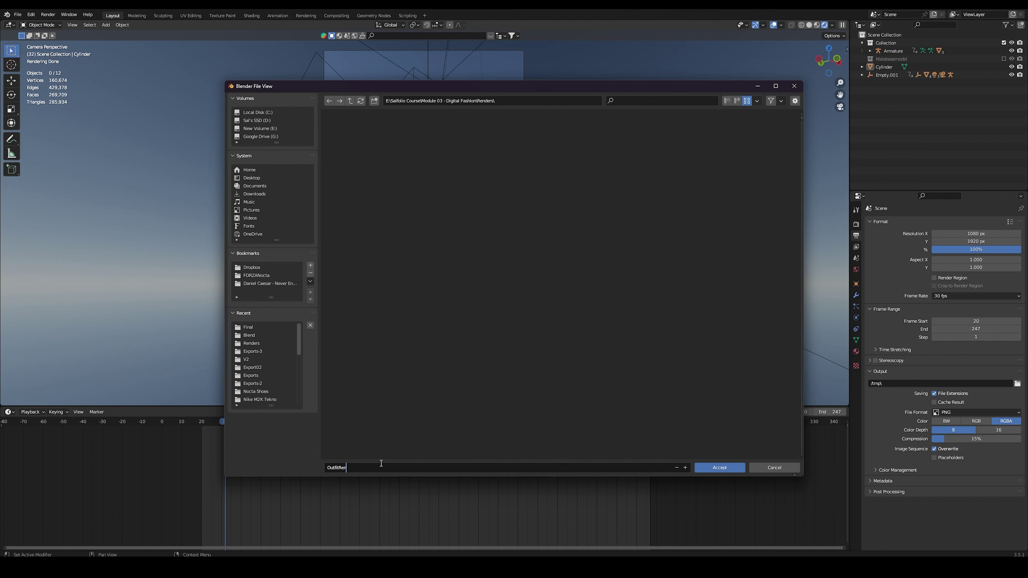
pyautogui.write('der01')
pyautogui.press('Return')
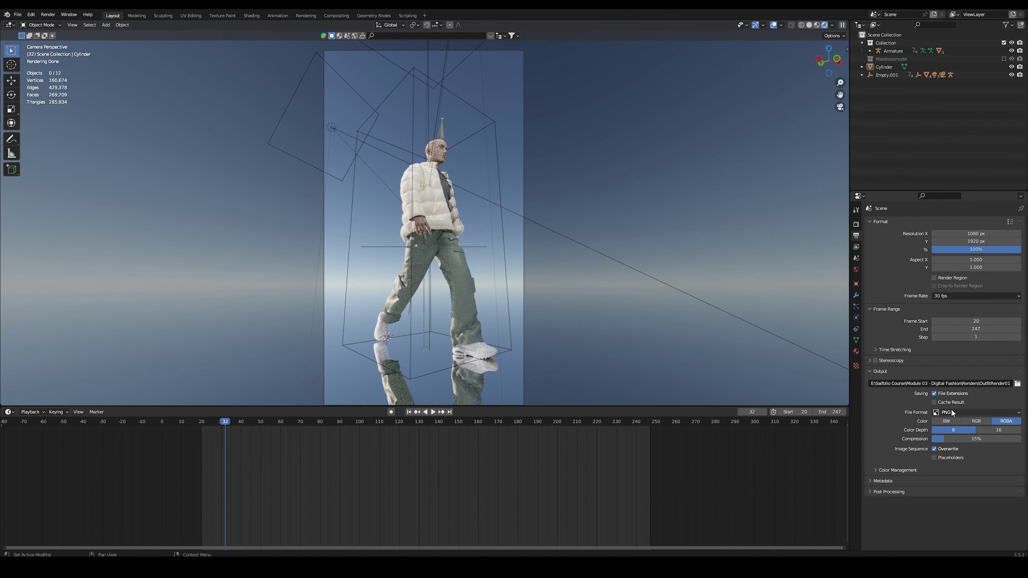
# Set the output file format to FFmpeg Video and choose its encoding container
pyautogui.click(951, 411)
pyautogui.click(986, 453)
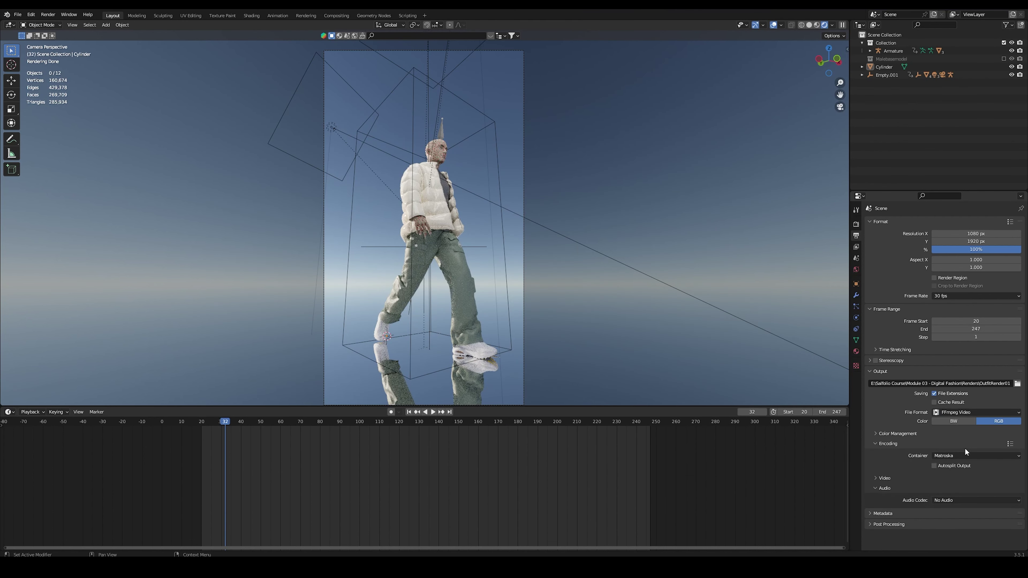
pyautogui.click(951, 455)
pyautogui.click(945, 429)
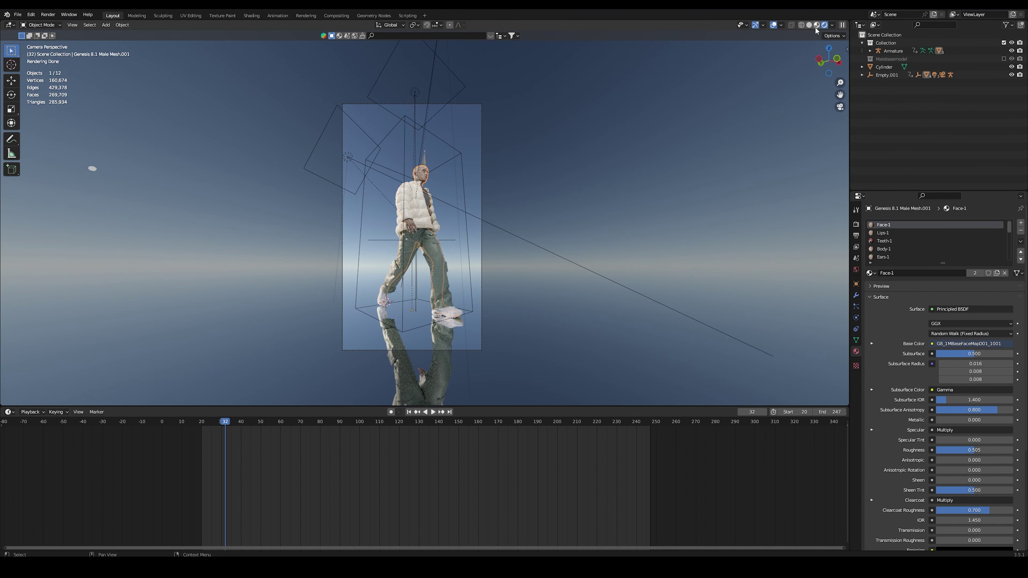
# Switch the viewport to Material Preview shading and render the animation
pyautogui.click(816, 25)
pyautogui.scroll(-2, 574, 142)
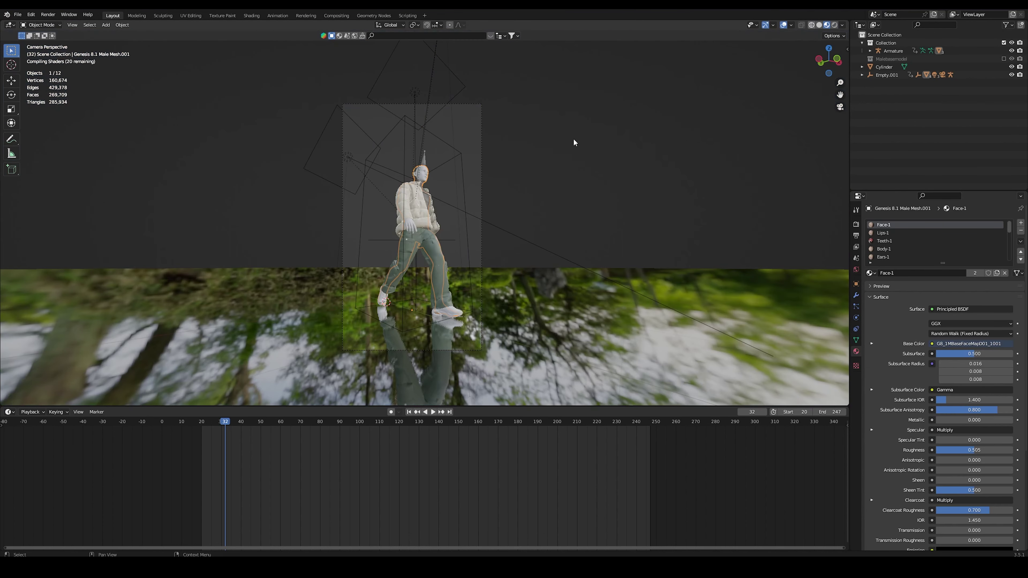
pyautogui.click(48, 15)
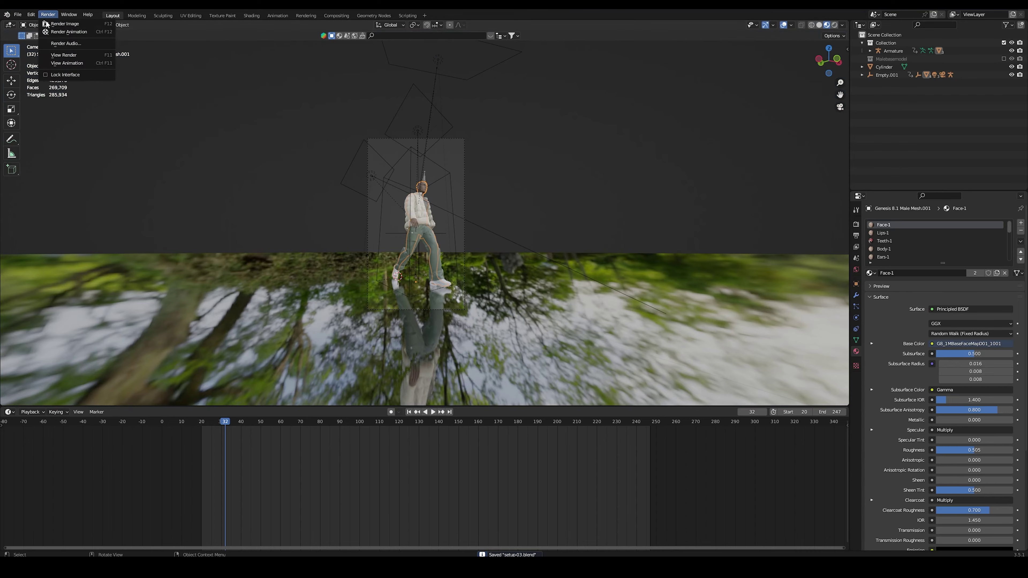
pyautogui.click(61, 26)
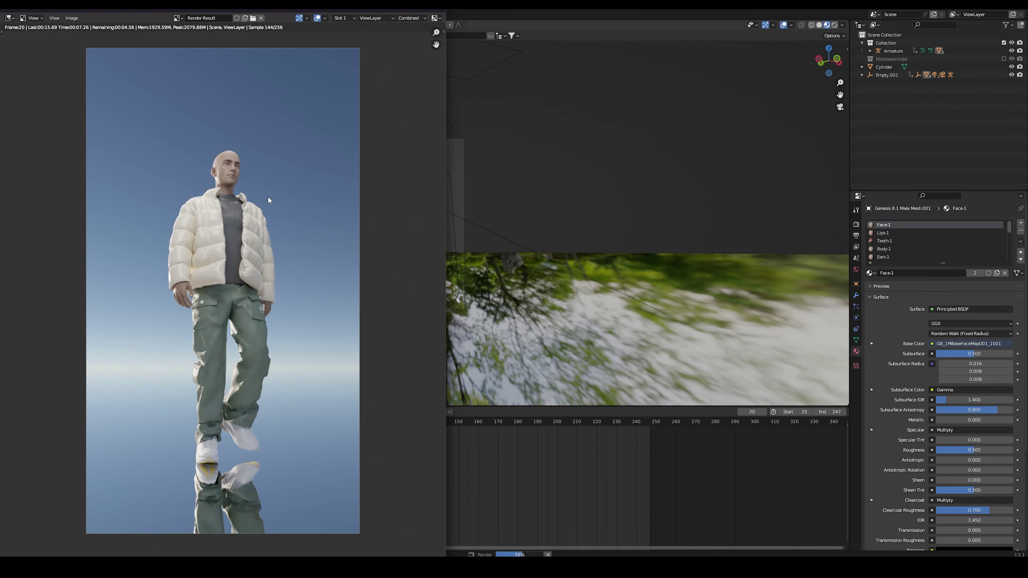